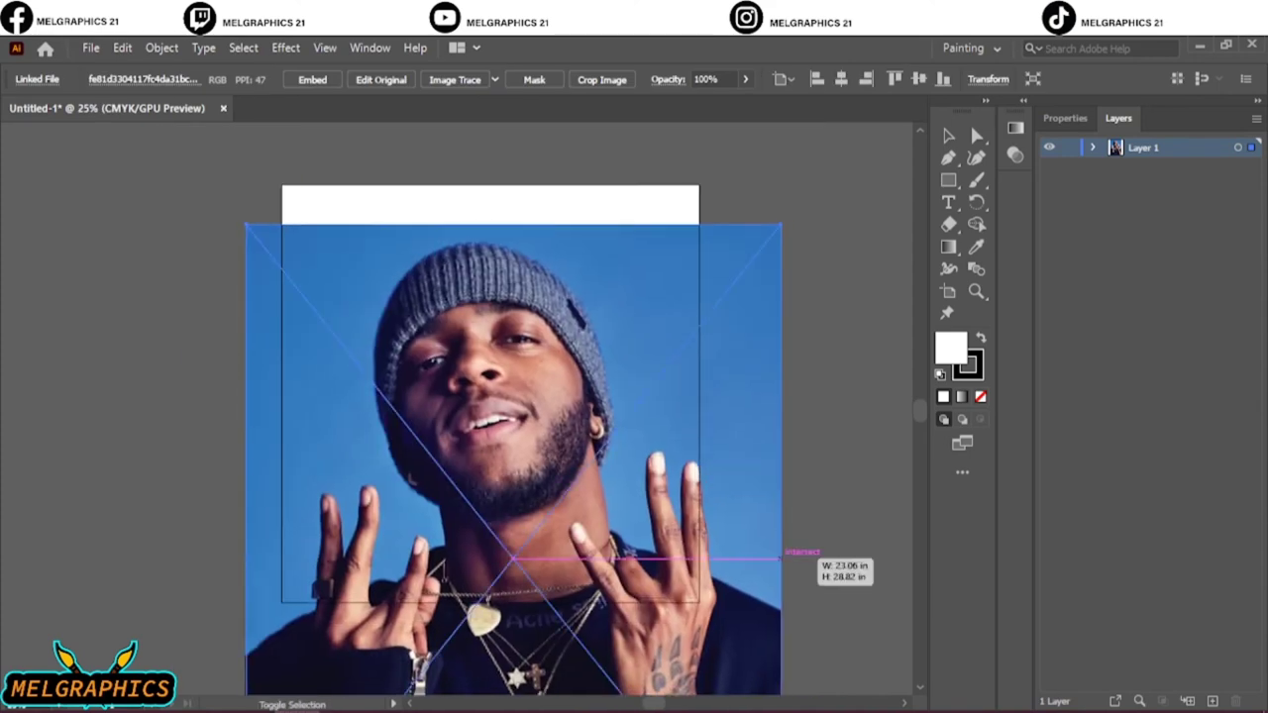
Scale the reference photo so it covers the artboard, then deselect it
left_click_drag(813, 555, 634, 337)
key("ctrl+shift+a")
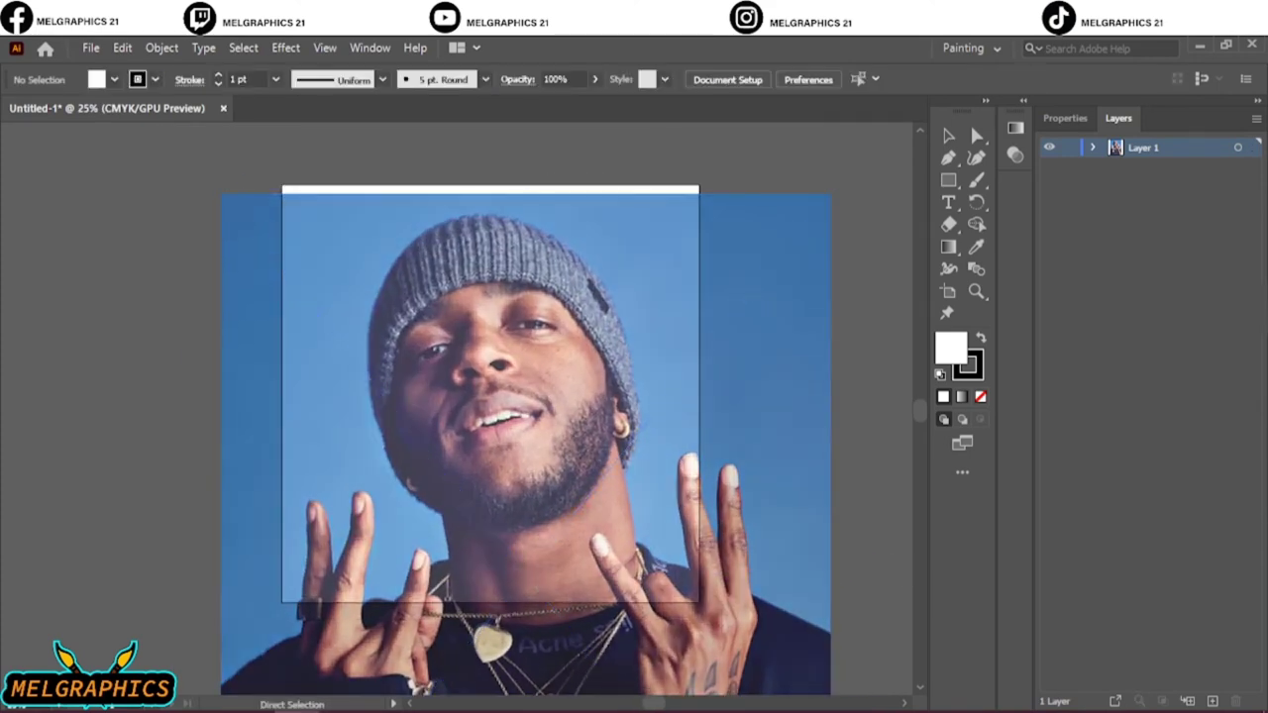
scroll(465, 416, "up", 2)
Load the custom tracing brush from the User Defined 'brush' library for the Paintbrush
key("b")
left_click(485, 79)
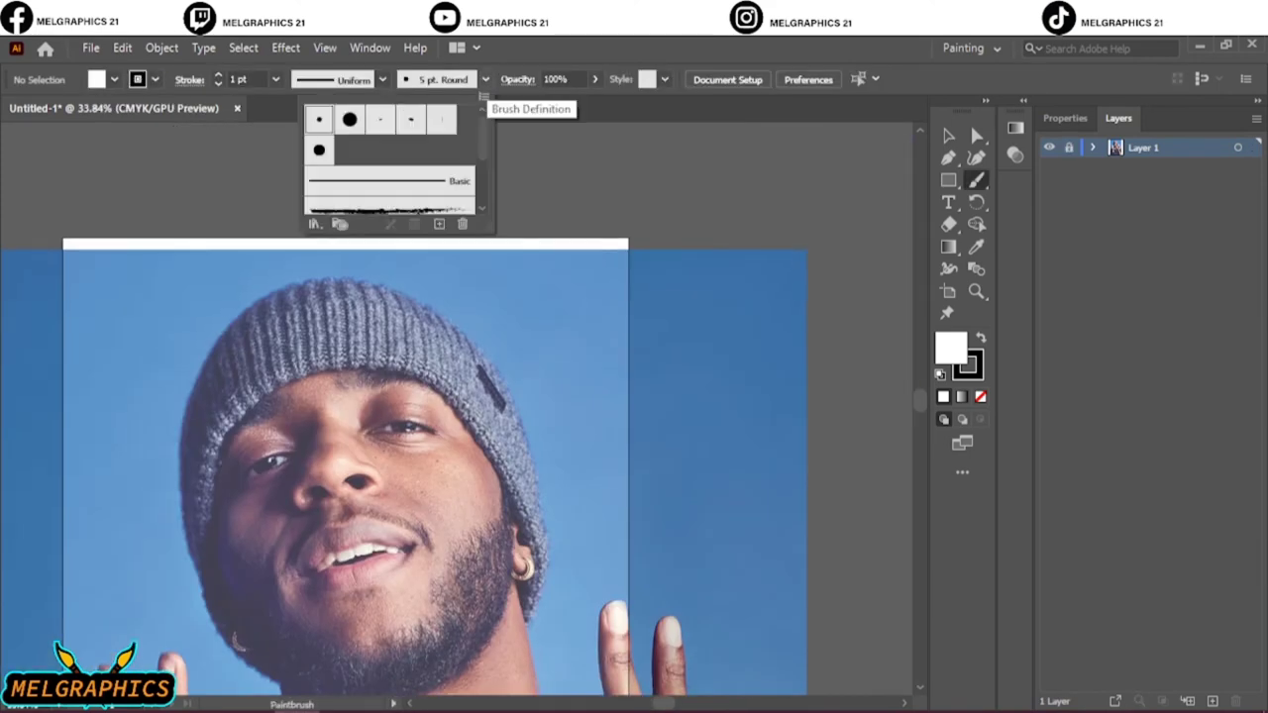
scroll(386, 159, "down", 5)
left_click(314, 224)
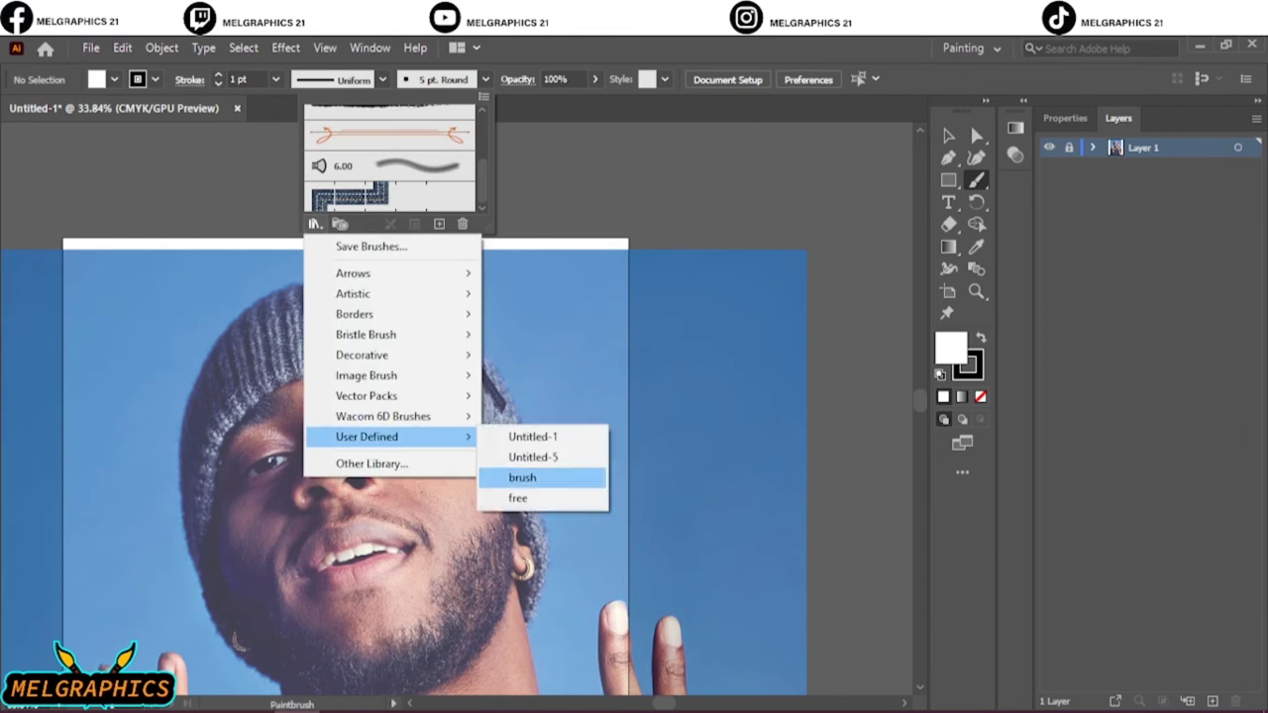
left_click(525, 475)
left_click(622, 382)
left_click(730, 328)
With no fill, trace the lower lip, upper lip and upper teeth line
key("ctrl+l")
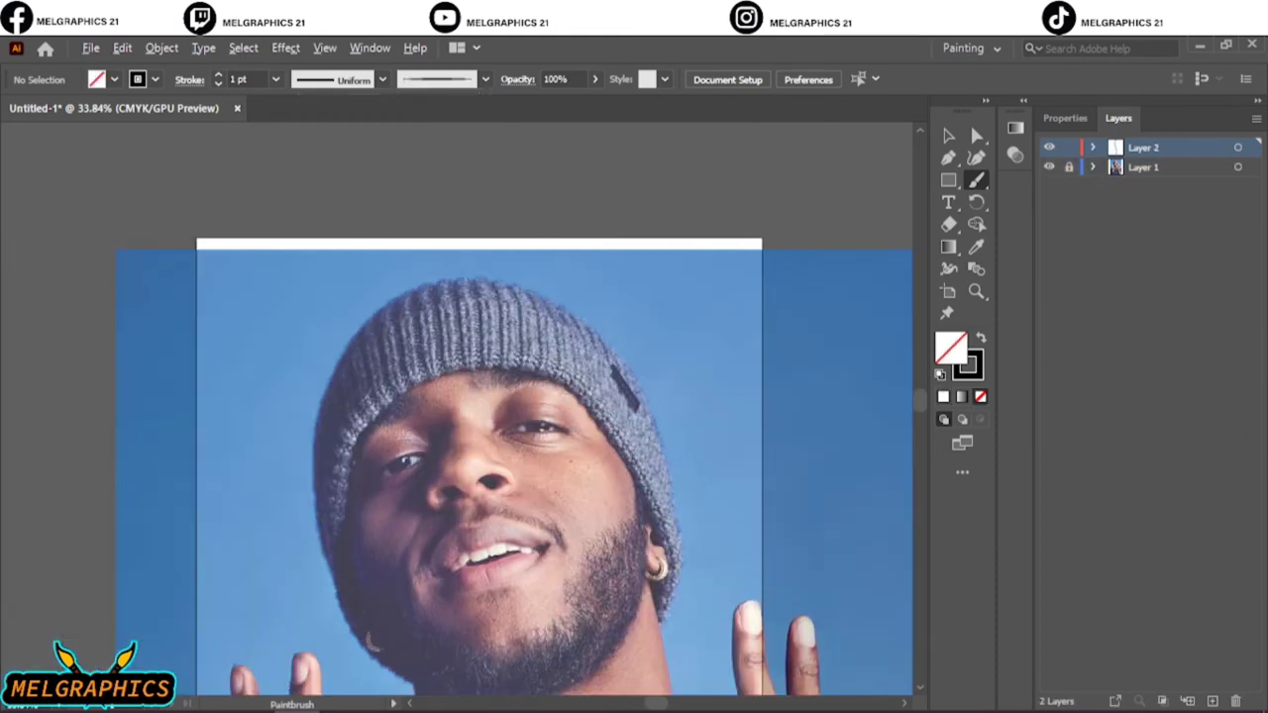
scroll(357, 549, "up", 5)
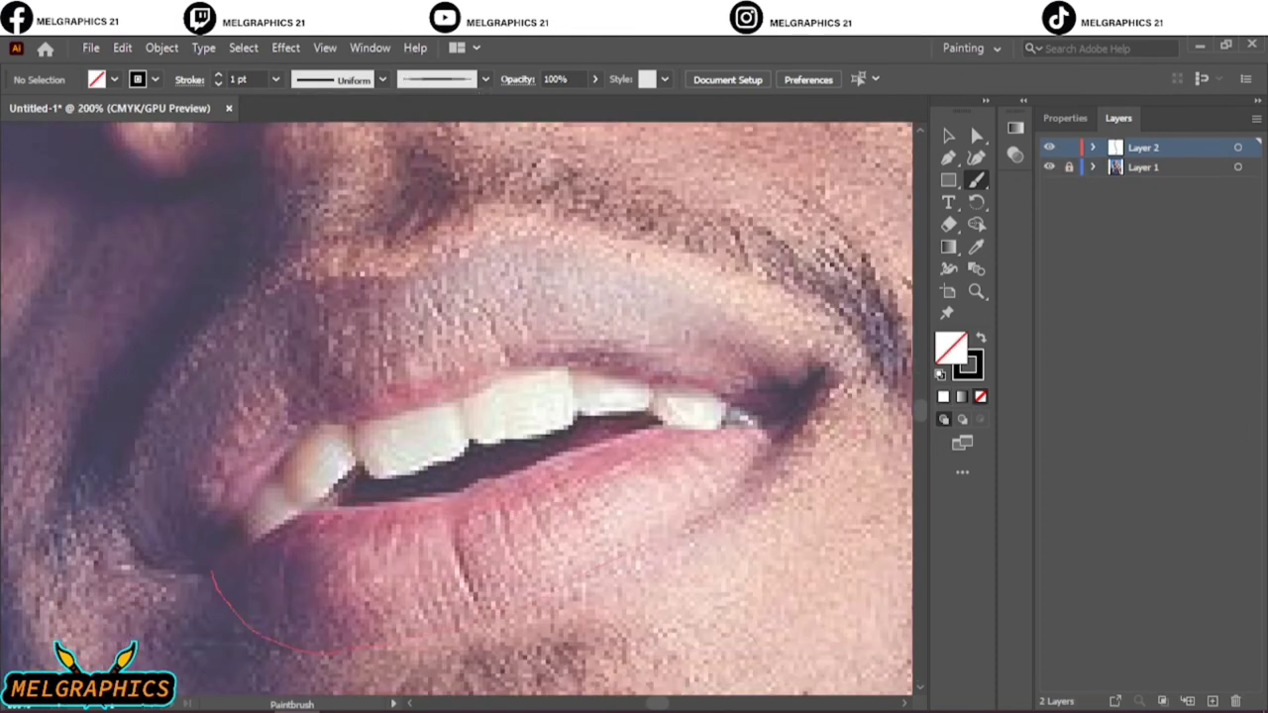
left_click_drag(384, 649, 817, 369)
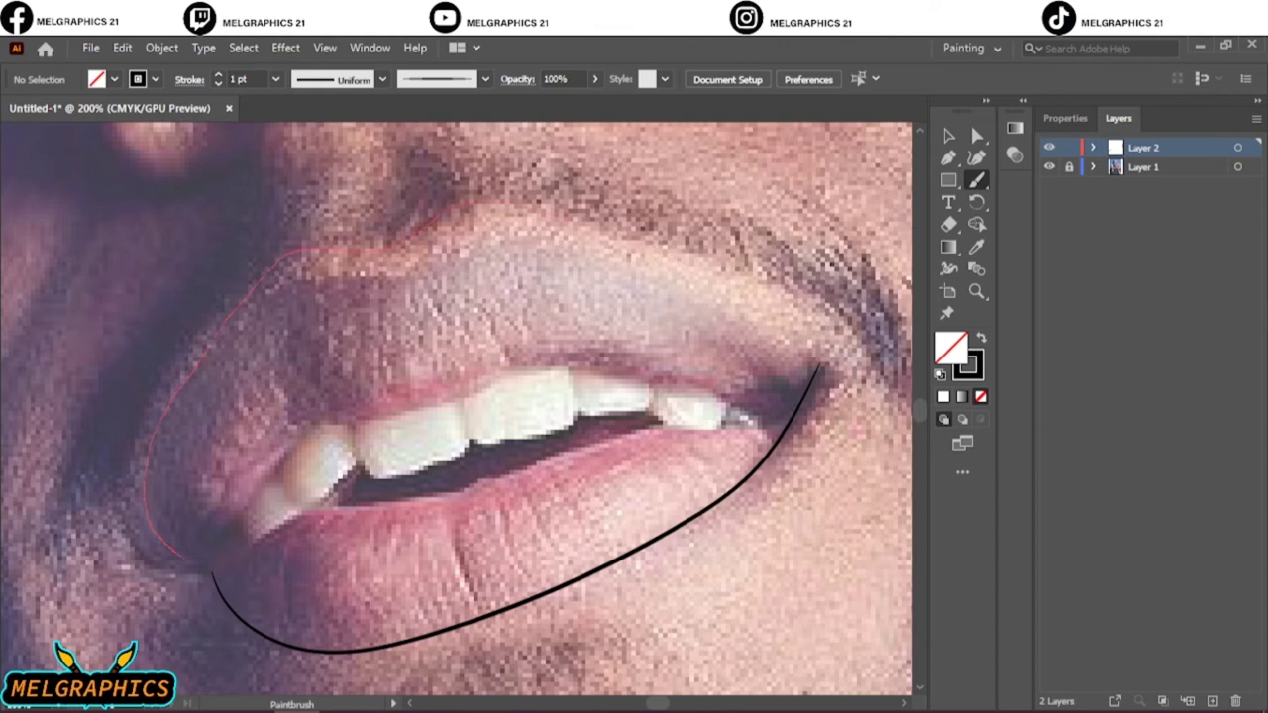
left_click_drag(466, 203, 807, 374)
mouse_move(208, 549)
left_mouse_down()
mouse_move(319, 418)
mouse_move(882, 356)
left_mouse_up()
scroll(366, 379, "up", 1)
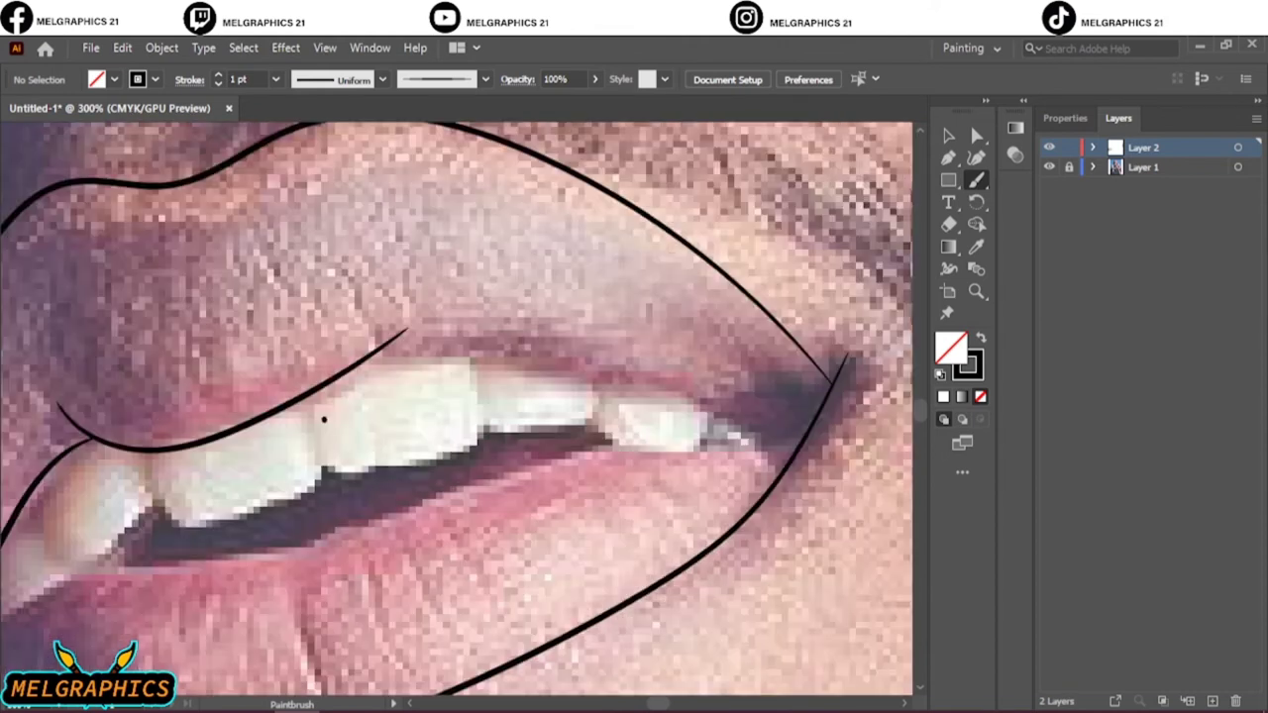
Trace the side of the nose and the curves over both nostrils
left_click_drag(324, 420, 431, 344)
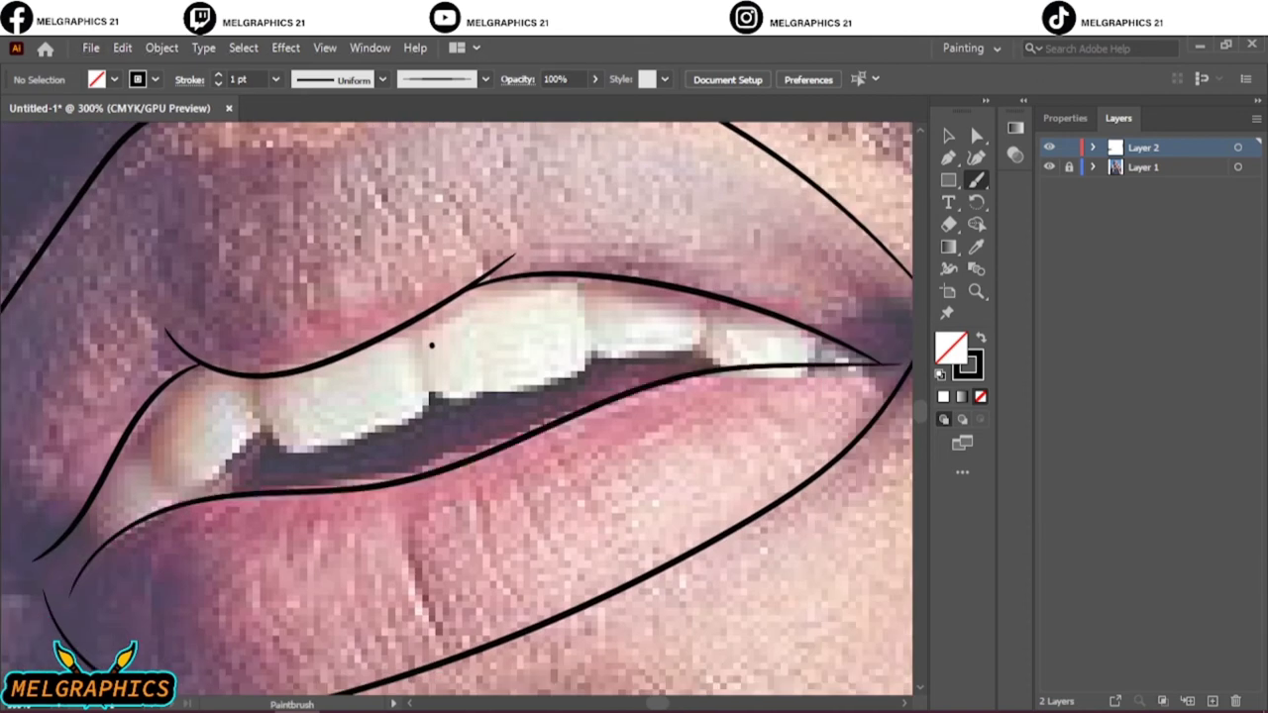
scroll(431, 345, "down", 5)
scroll(571, 376, "up", 4)
scroll(852, 386, "up", 5)
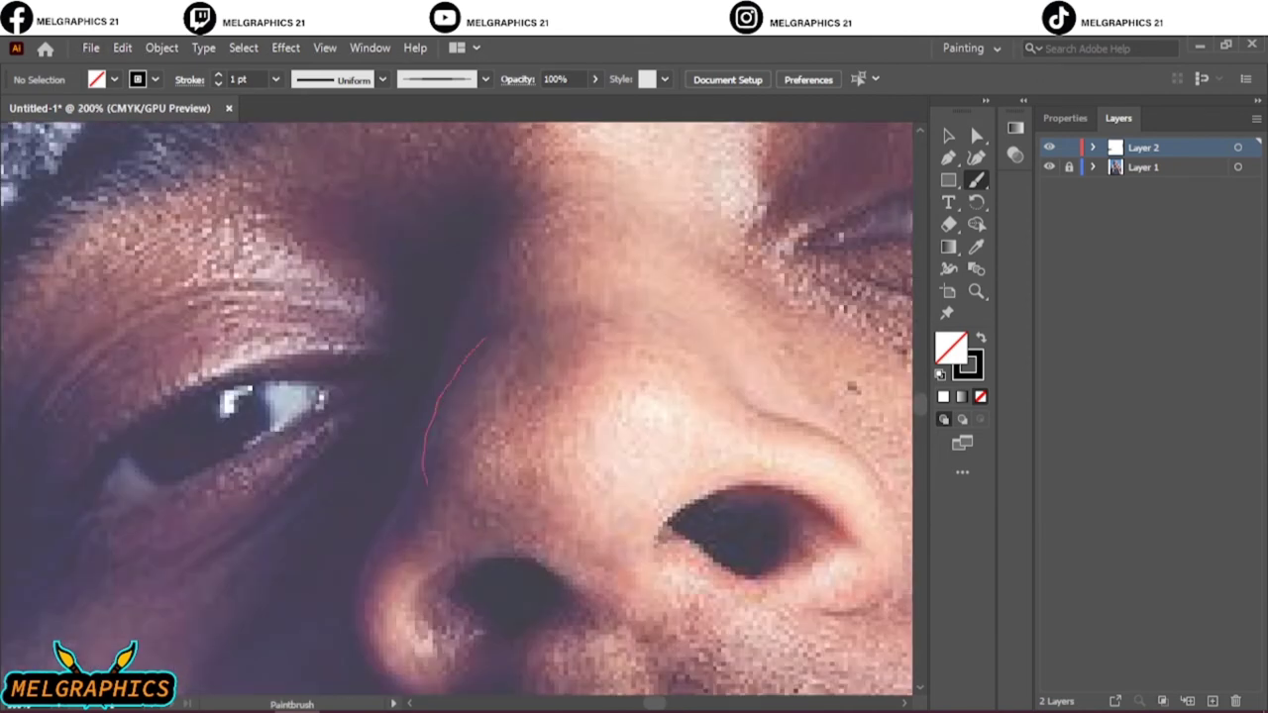
left_click_drag(424, 484, 461, 694)
left_click_drag(420, 535, 590, 507)
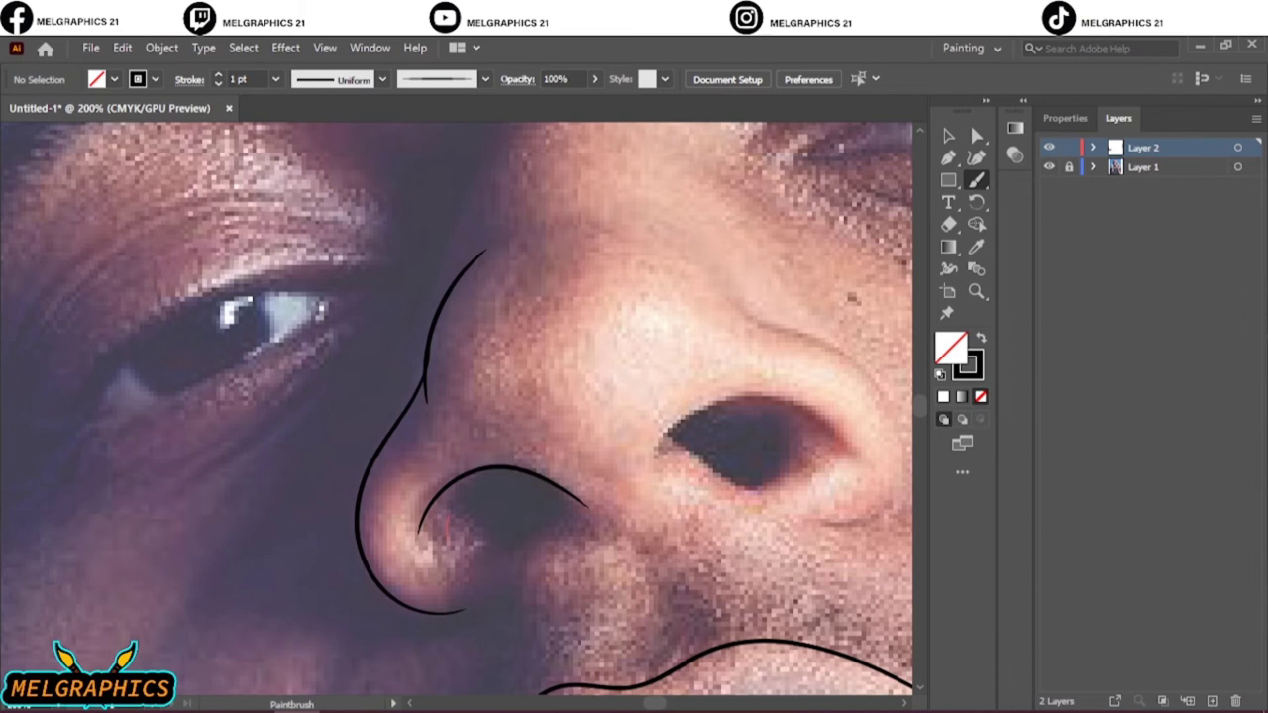
left_click_drag(644, 469, 855, 462)
scroll(456, 406, "up", 3)
scroll(456, 407, "right", 4)
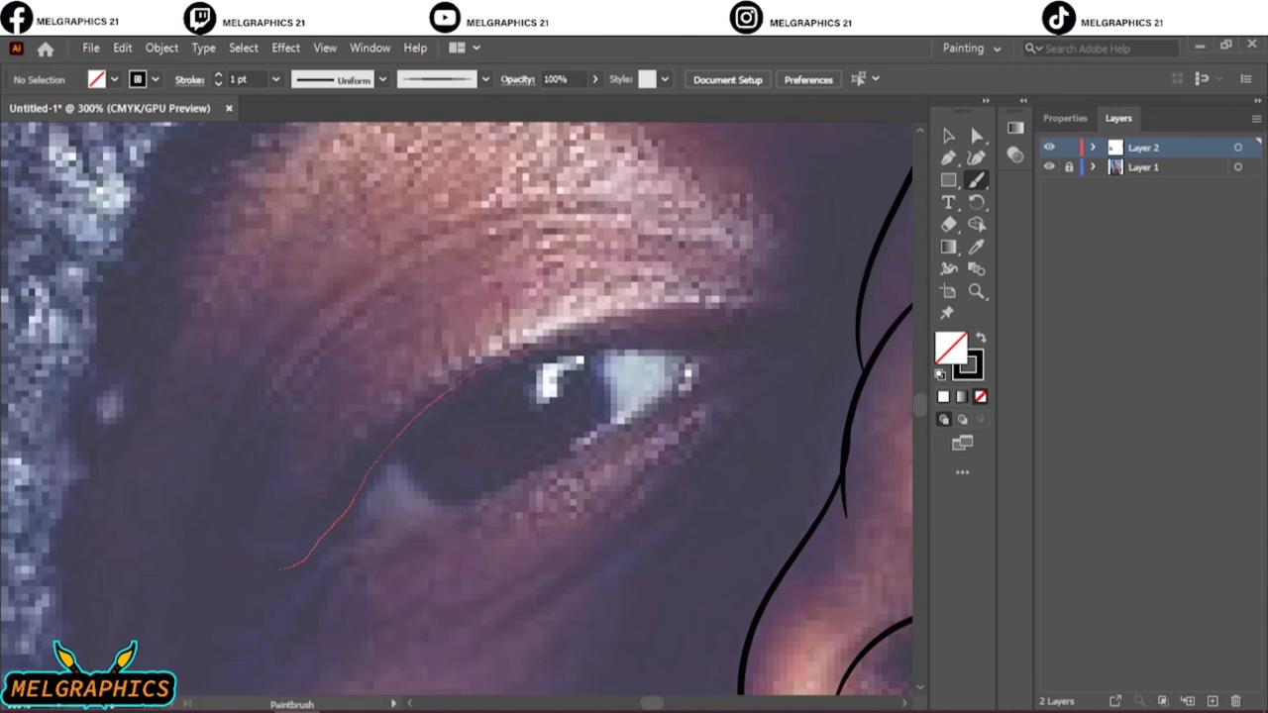
Outline the left eye's upper lid, lower lid and corner curve
left_click_drag(285, 569, 775, 345)
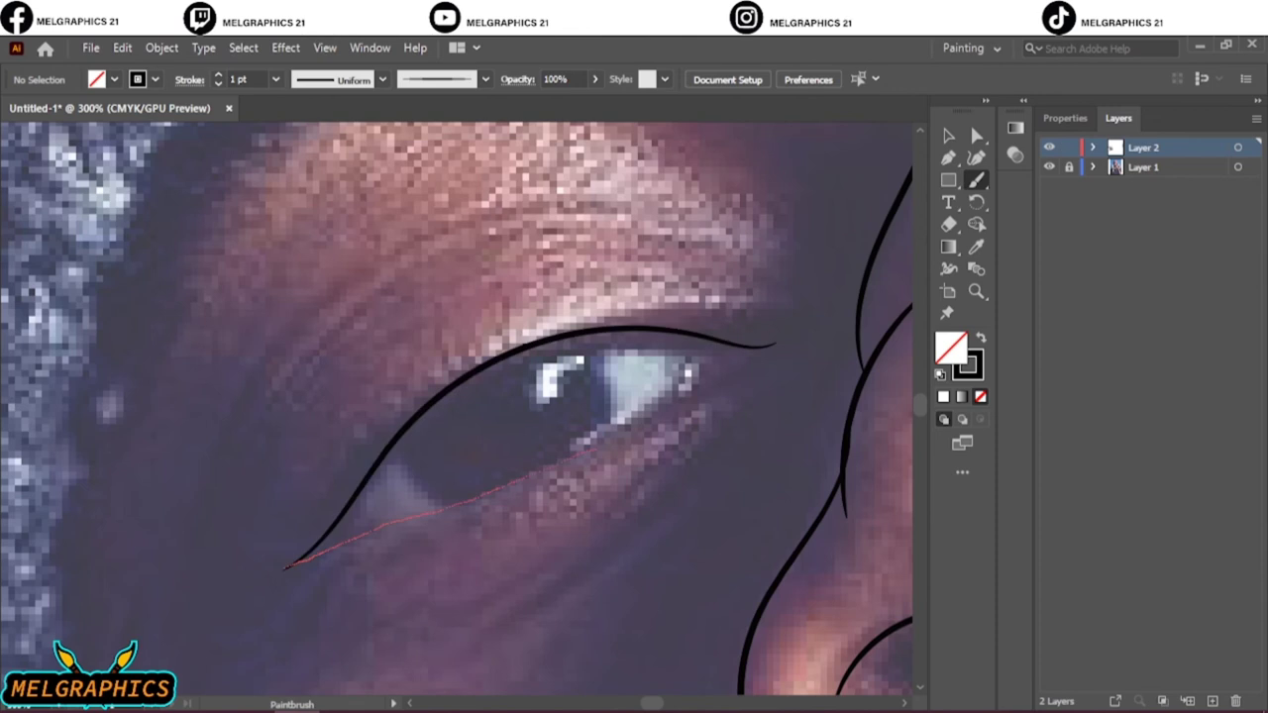
left_click_drag(525, 476, 775, 342)
scroll(775, 342, "up", 4)
left_click_drag(575, 299, 605, 446)
left_click_drag(482, 272, 775, 315)
left_click_drag(238, 573, 149, 465)
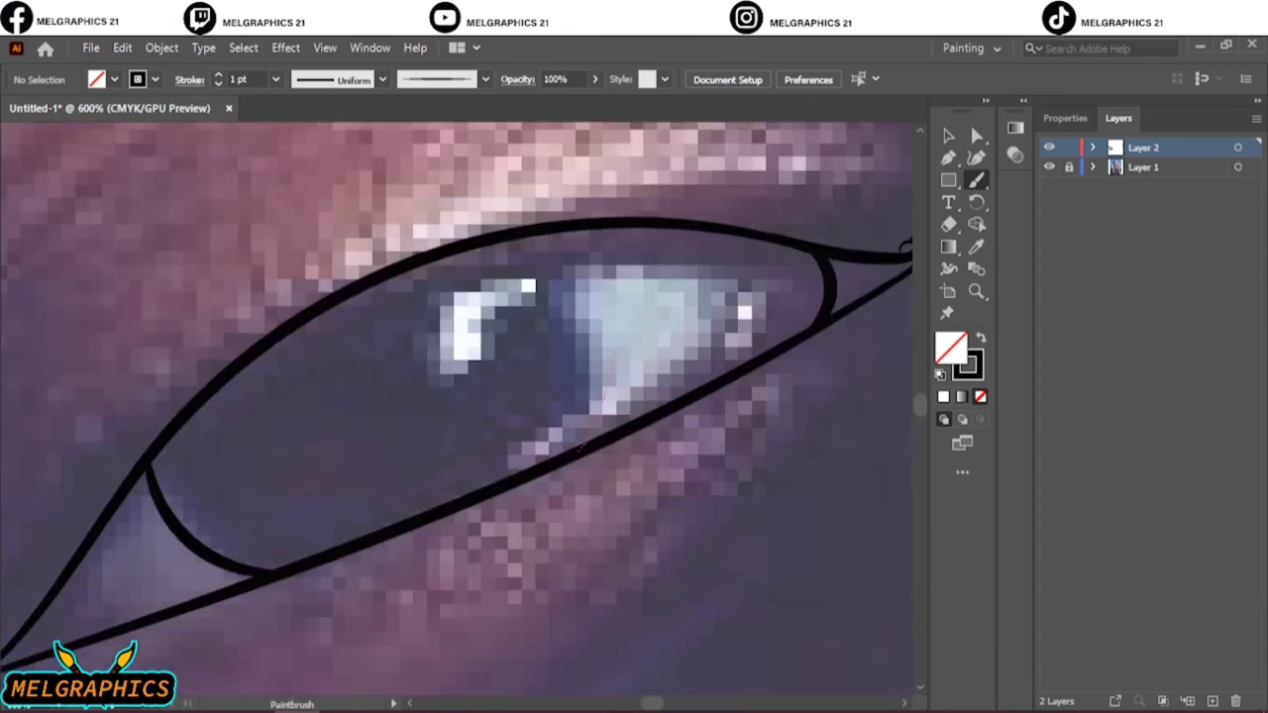
Outline the right eye's upper and lower lids and draw both iris arcs
key("ctrl+0")
scroll(609, 327, "up", 5)
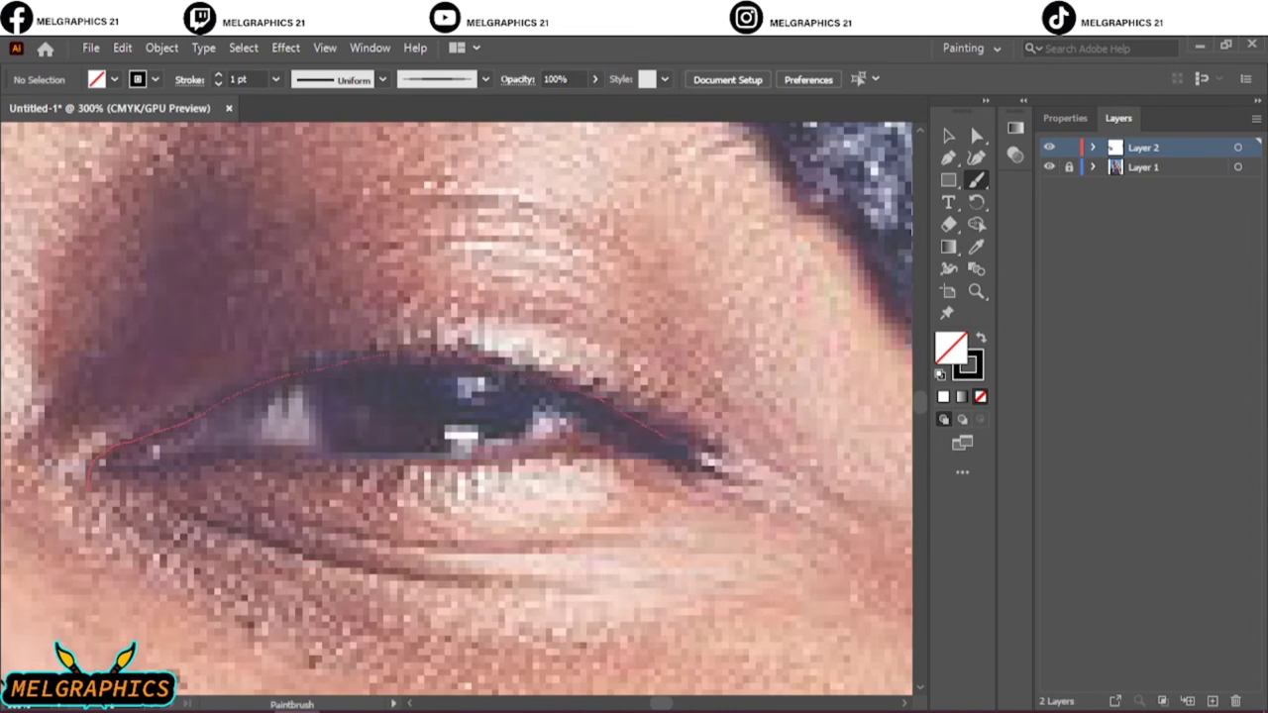
left_click_drag(672, 436, 754, 465)
left_click_drag(609, 450, 684, 439)
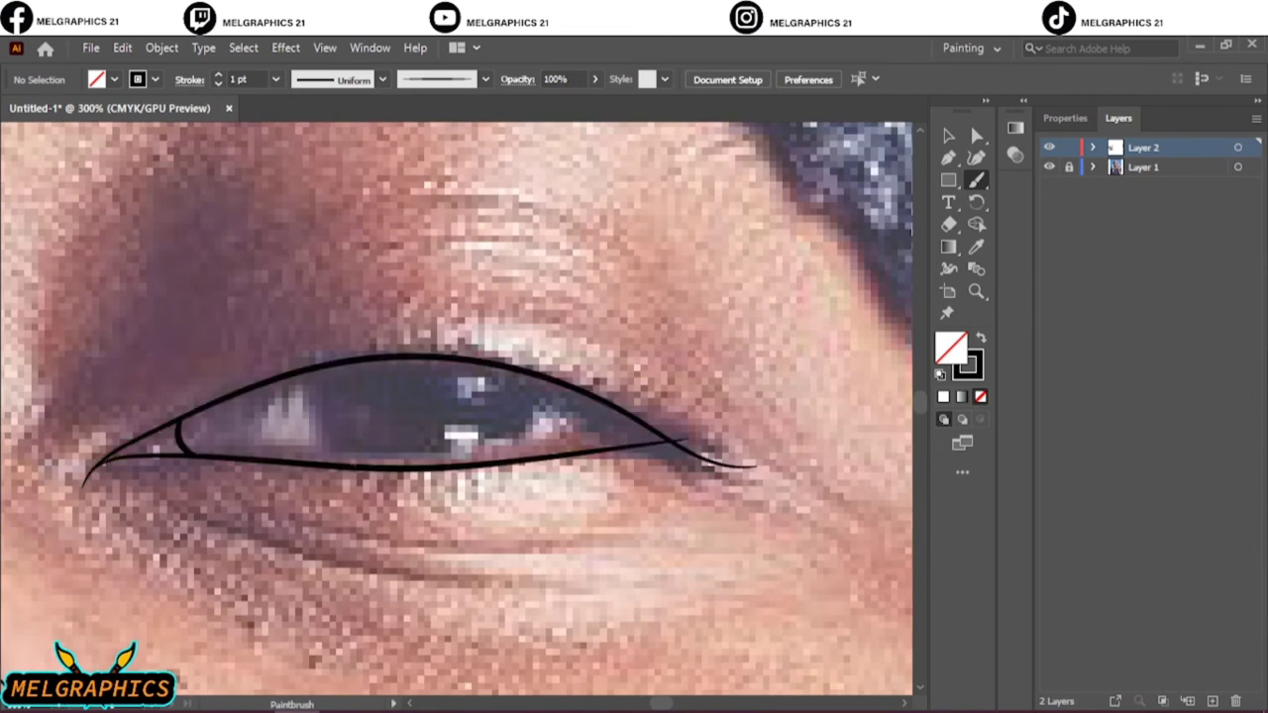
left_click_drag(347, 374, 315, 463)
left_click_drag(501, 381, 521, 462)
Add crease lines above the right and left eyes
scroll(907, 376, "down", 2)
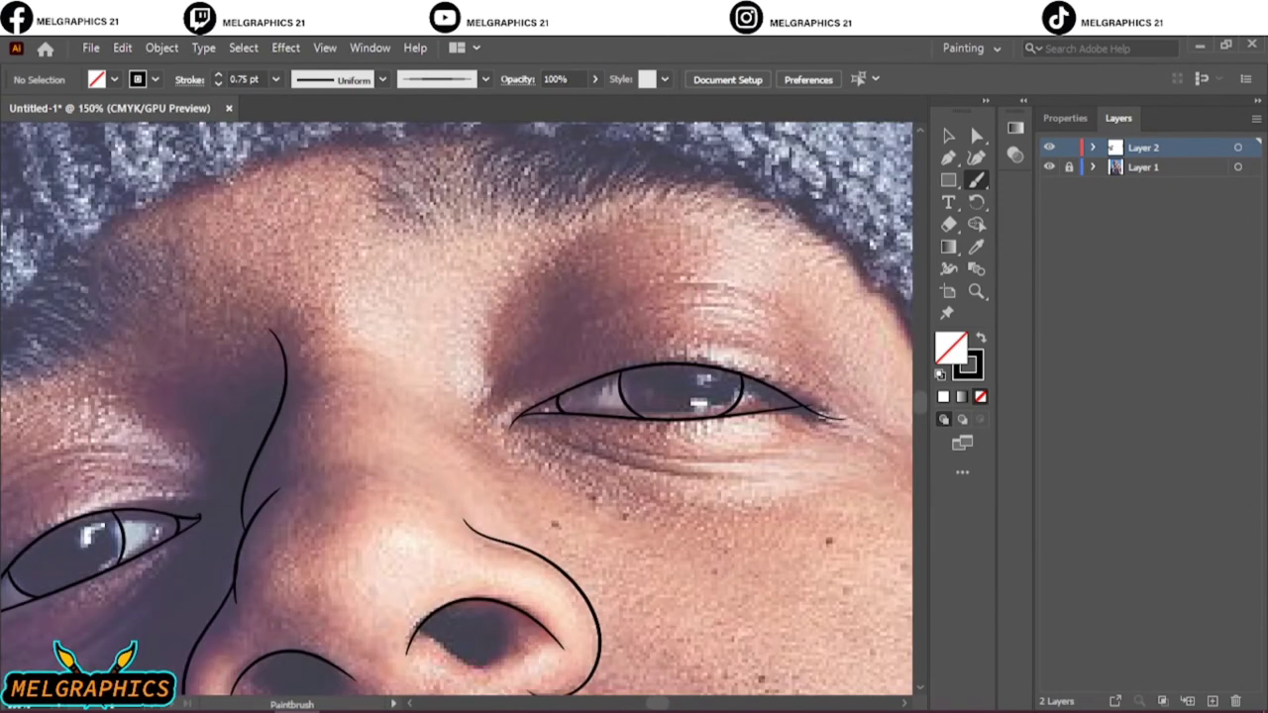
left_click_drag(511, 363, 780, 297)
scroll(455, 406, "left", 2)
scroll(455, 406, "left", 3)
left_click_drag(276, 525, 480, 462)
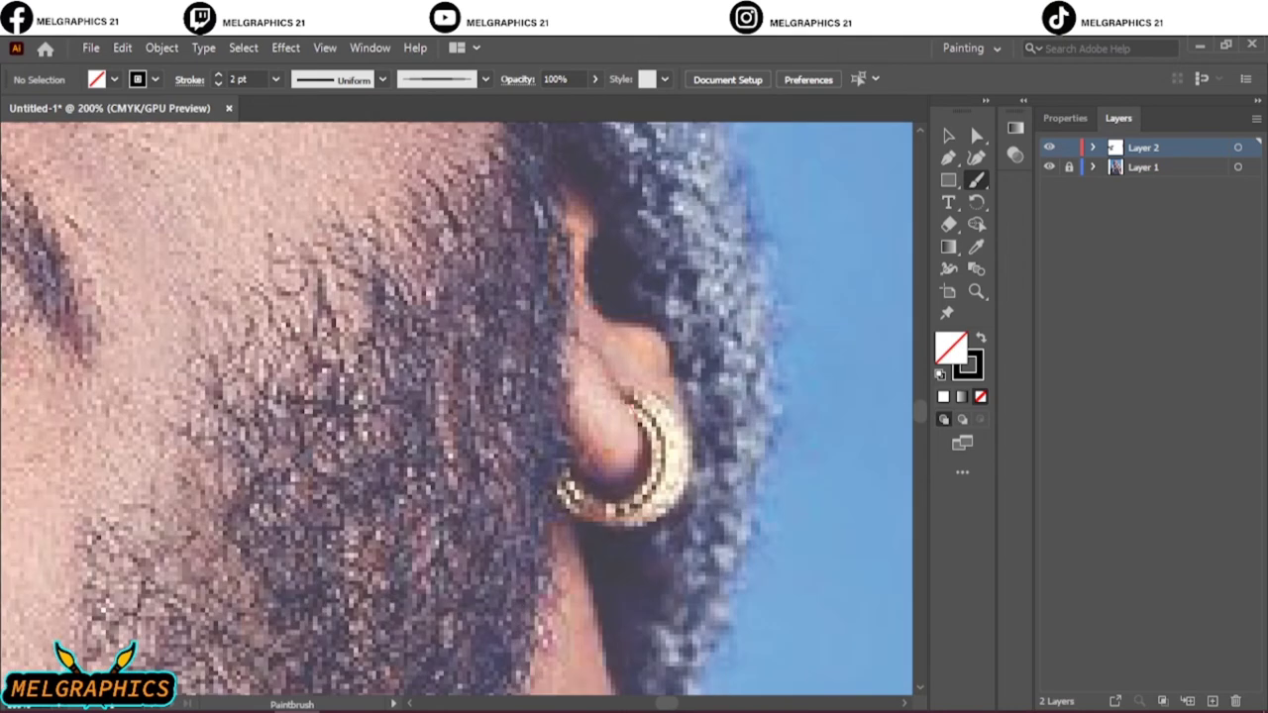
Paint a hook stroke on one earring and thick crescents around the other hoop
left_click_drag(629, 401, 644, 441)
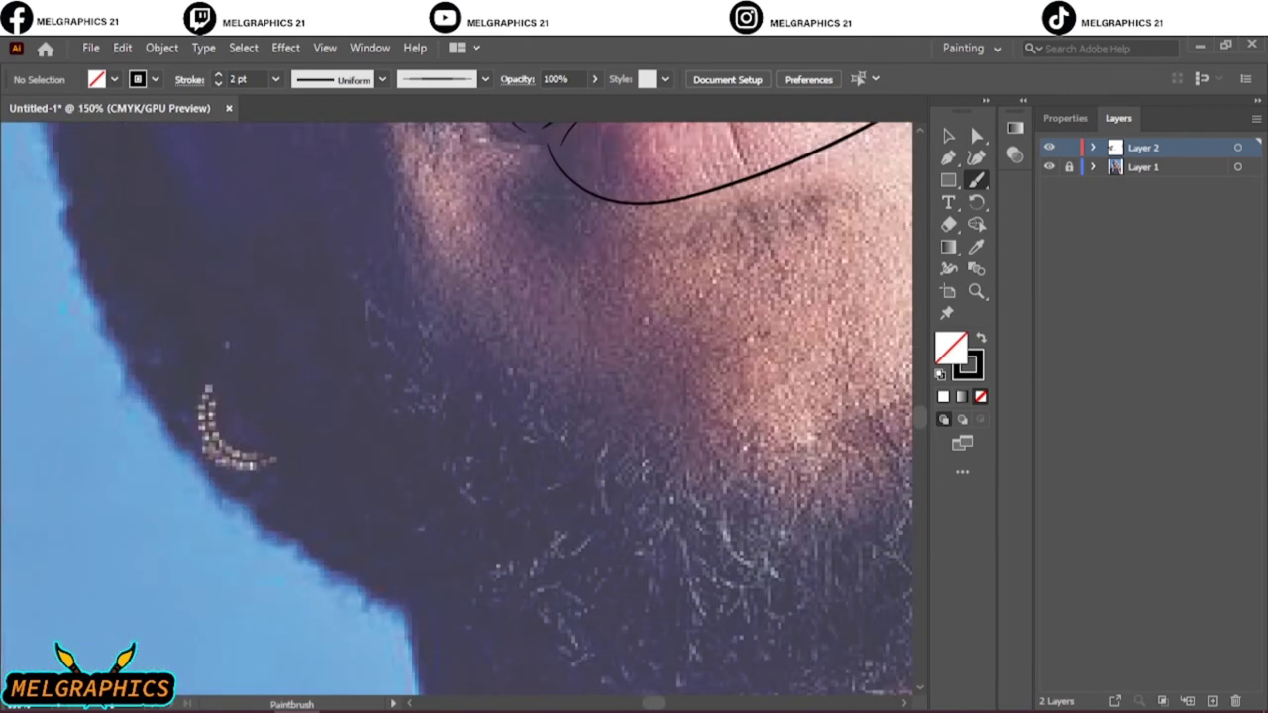
left_click_drag(212, 380, 283, 452)
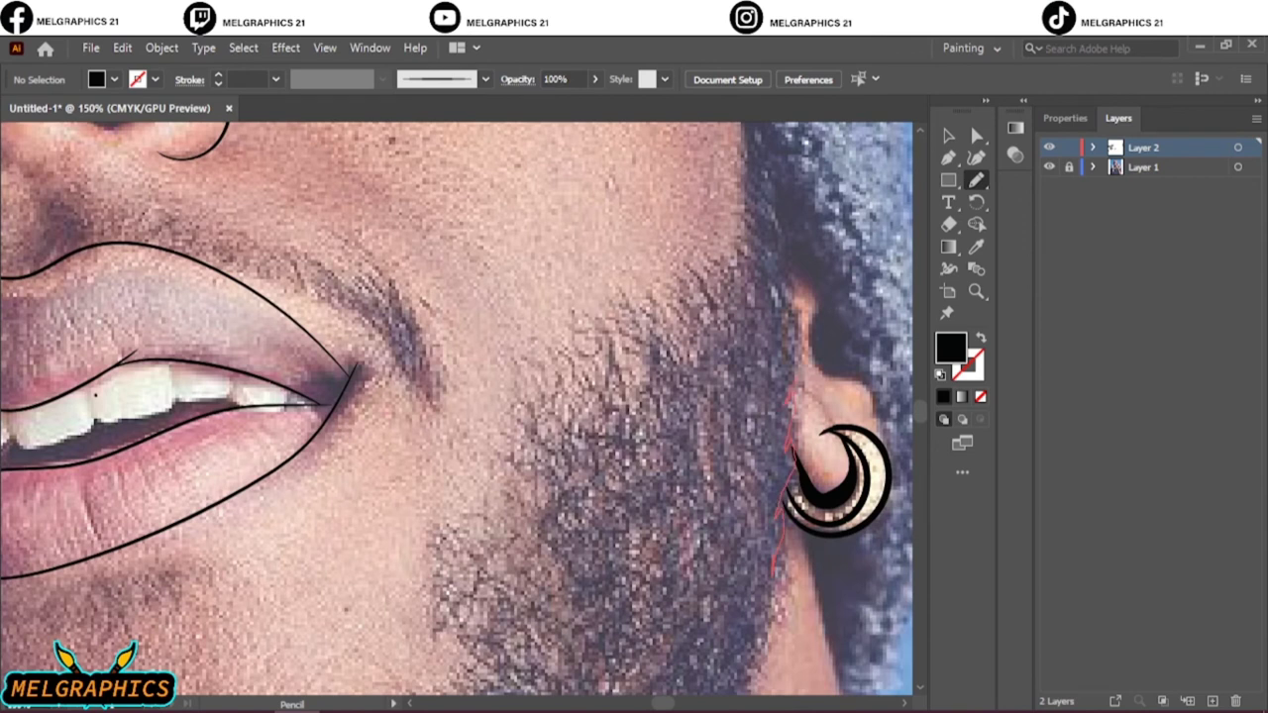
Outline the beard up the jaw and across the chin, hiding the photo to check
left_click_drag(790, 392, 753, 134)
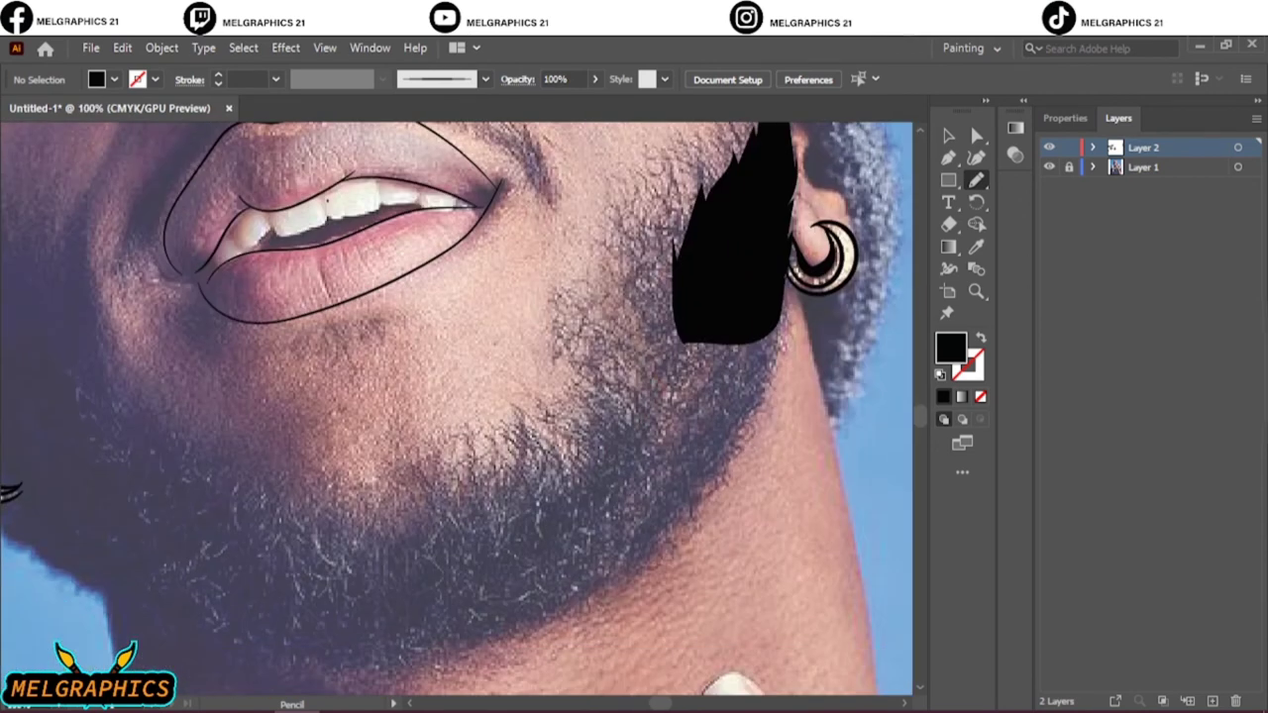
left_click_drag(705, 322, 590, 570)
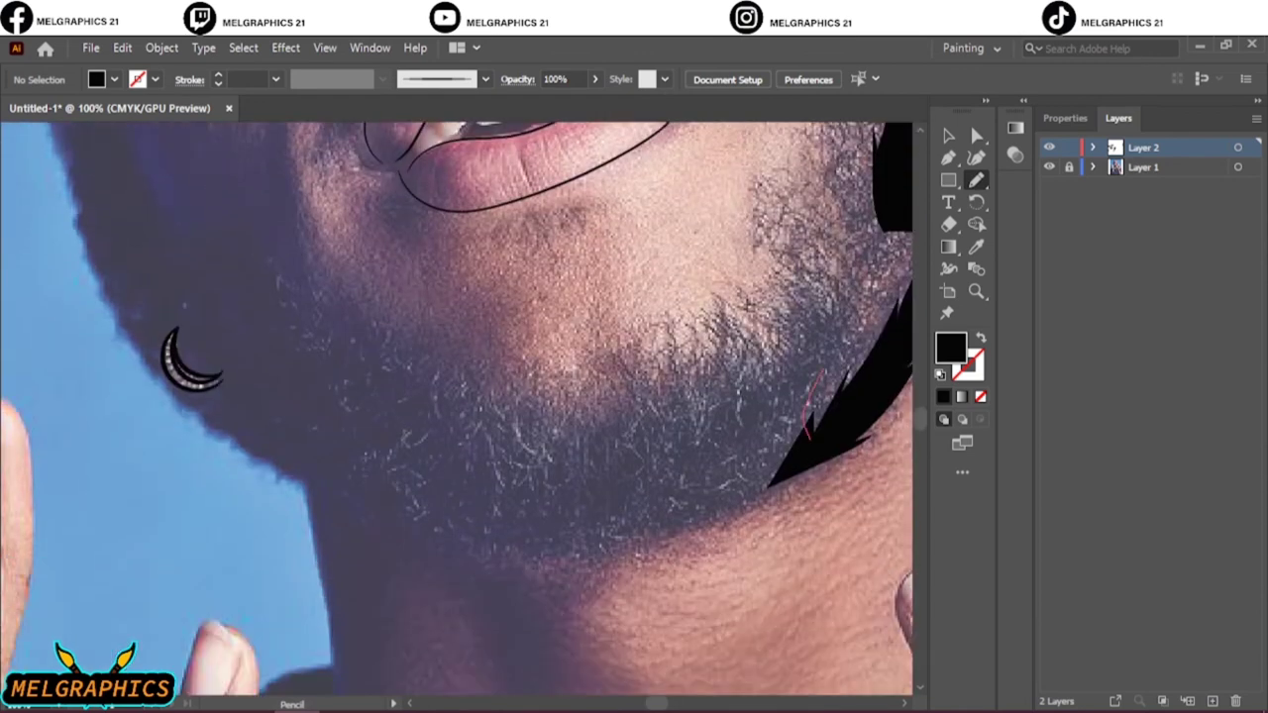
left_click_drag(808, 436, 789, 335)
mouse_move(587, 434)
left_mouse_down()
mouse_move(482, 515)
mouse_move(638, 540)
left_mouse_up()
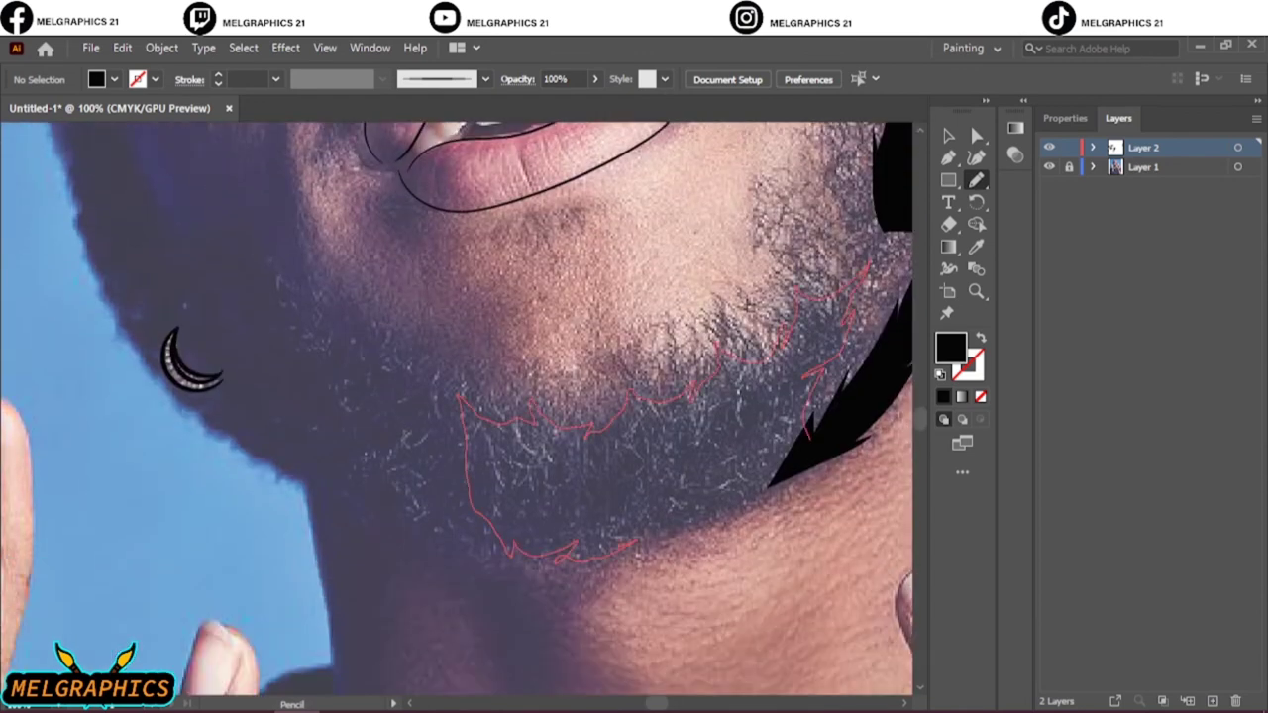
key("ctrl+0")
left_click(1049, 166)
key("ctrl+1")
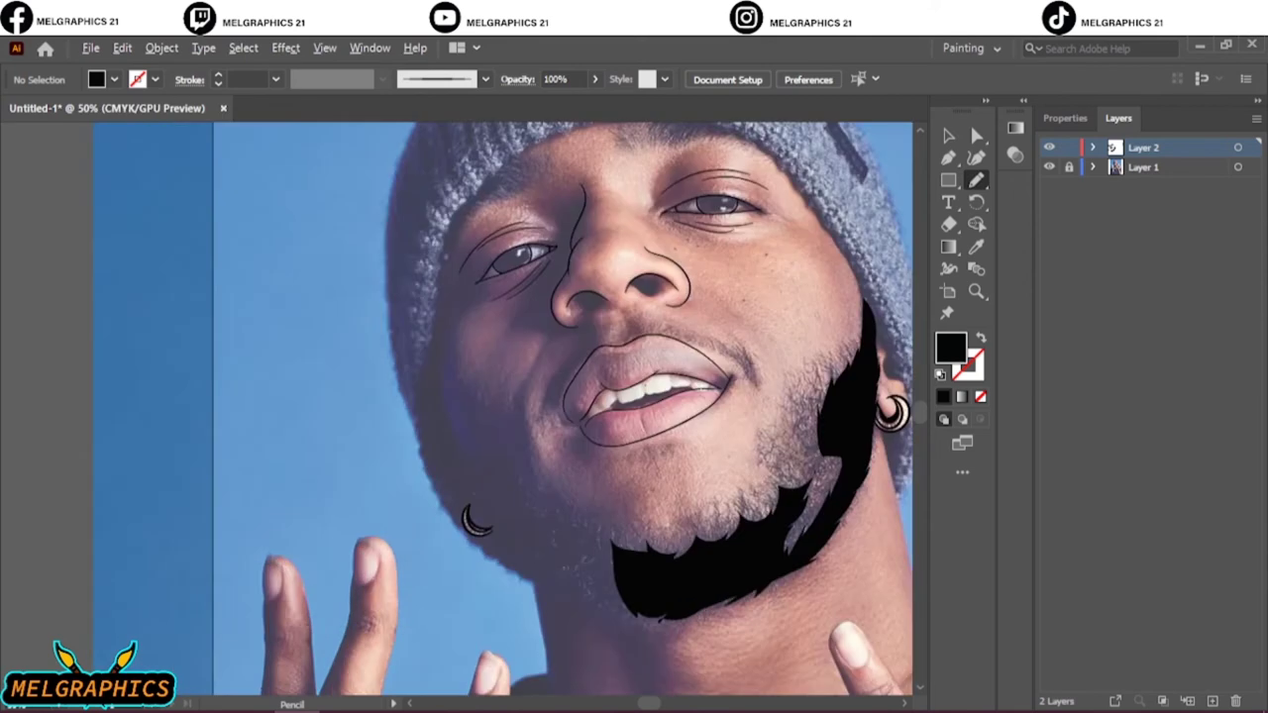
Extend the beard shape along the left jaw and around the left earring
left_click_drag(858, 543, 698, 394)
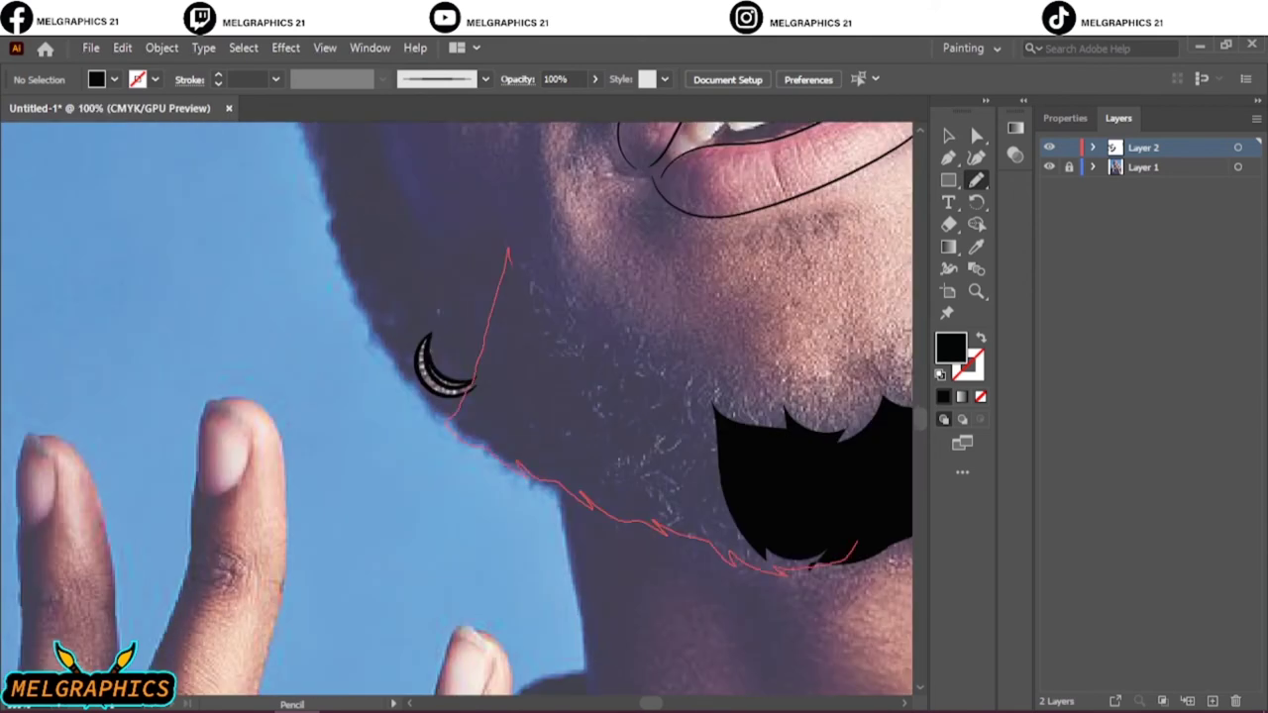
key("ctrl+0")
key("ctrl+1")
key("ctrl+plus")
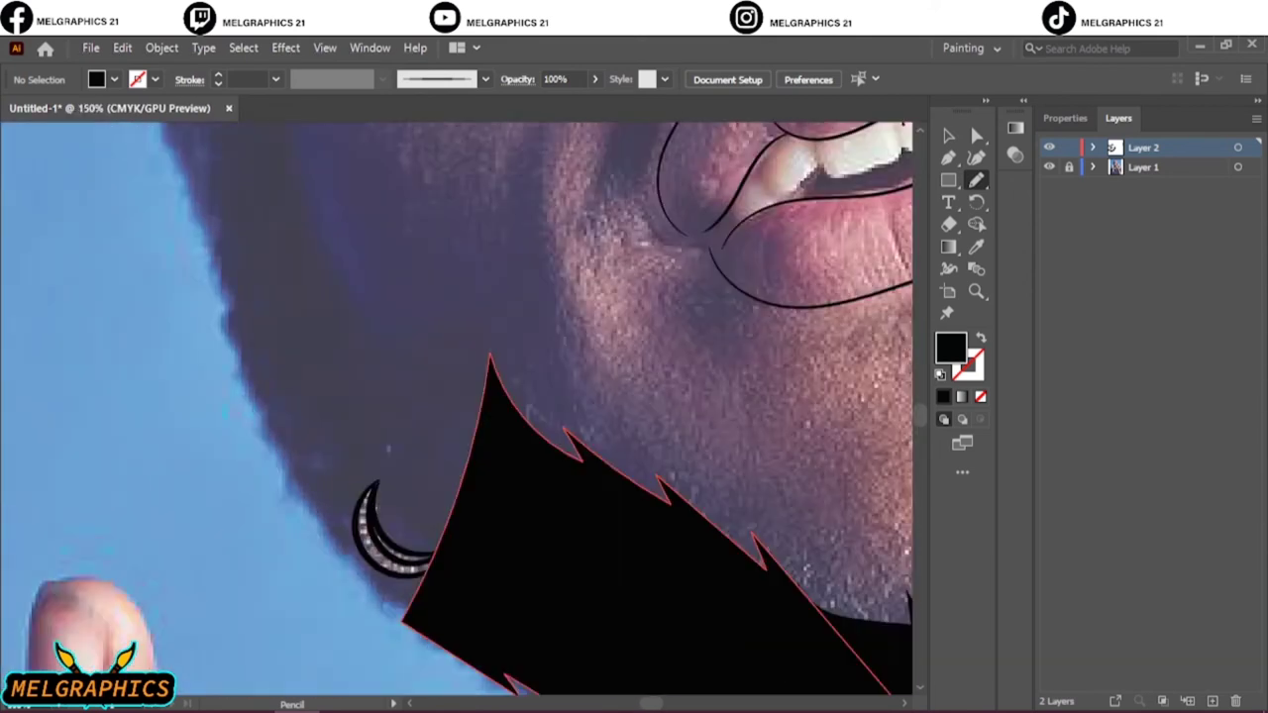
left_click_drag(327, 530, 441, 604)
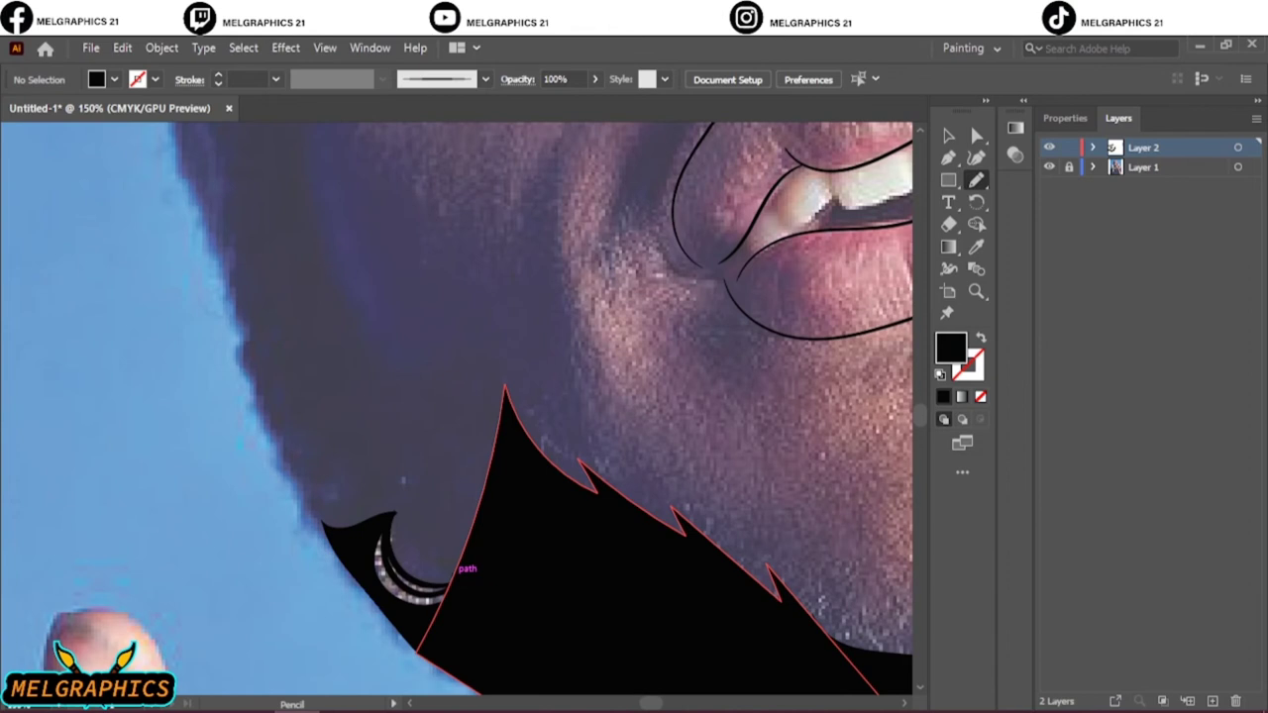
left_click_drag(392, 515, 488, 582)
Fill the sideburn from chin toward the hair and add a black piece on the left jaw
key("ctrl+0")
key("ctrl+1")
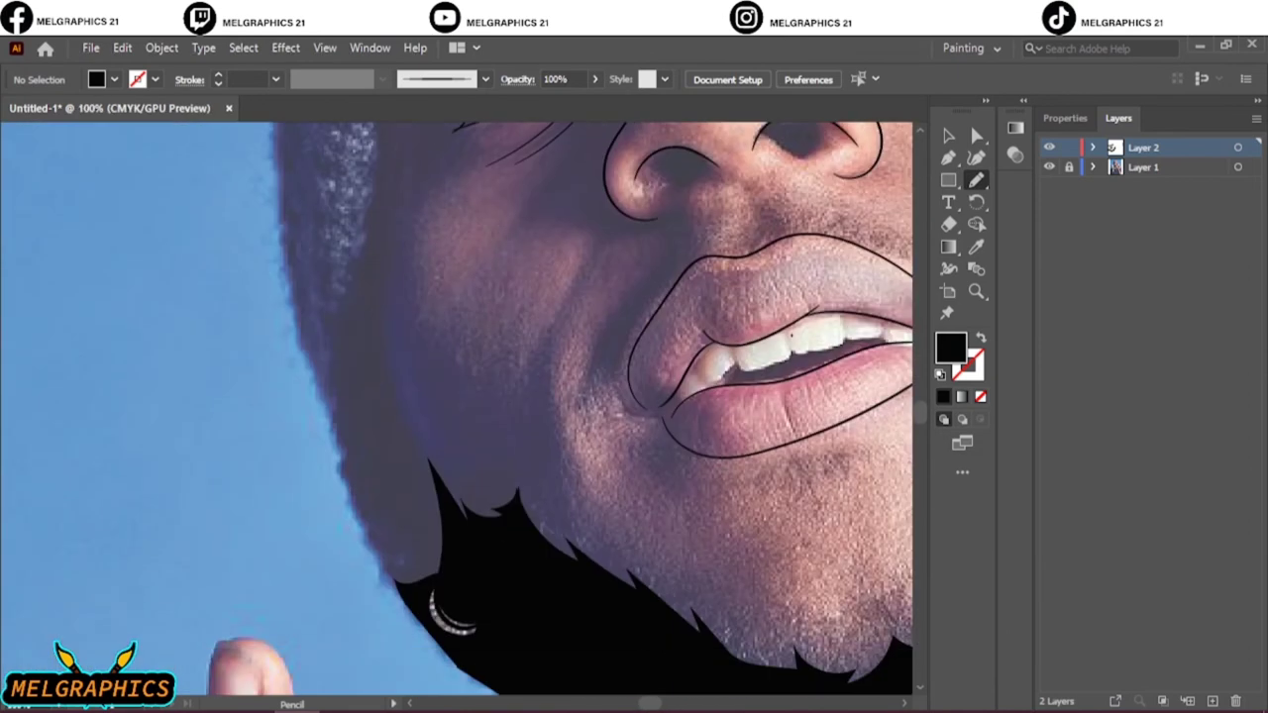
left_click_drag(532, 654, 436, 543)
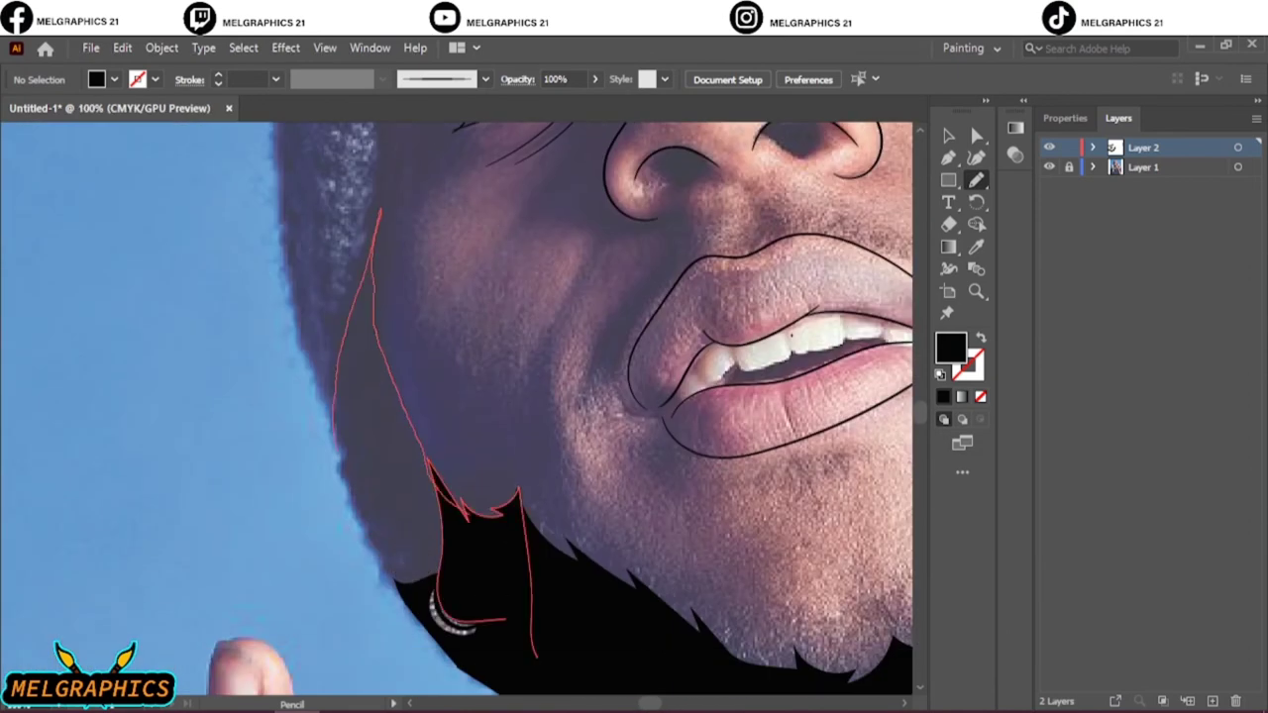
left_click_drag(340, 401, 446, 594)
key("ctrl+0")
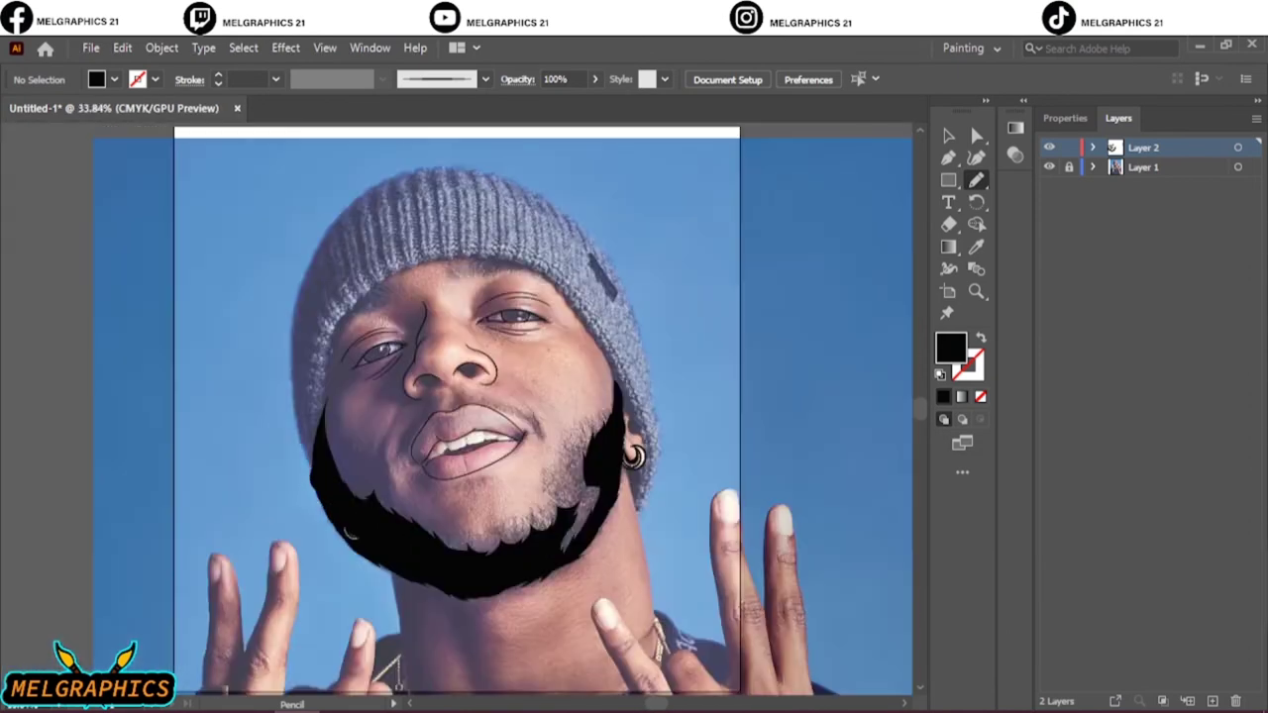
scroll(301, 365, "up", 5)
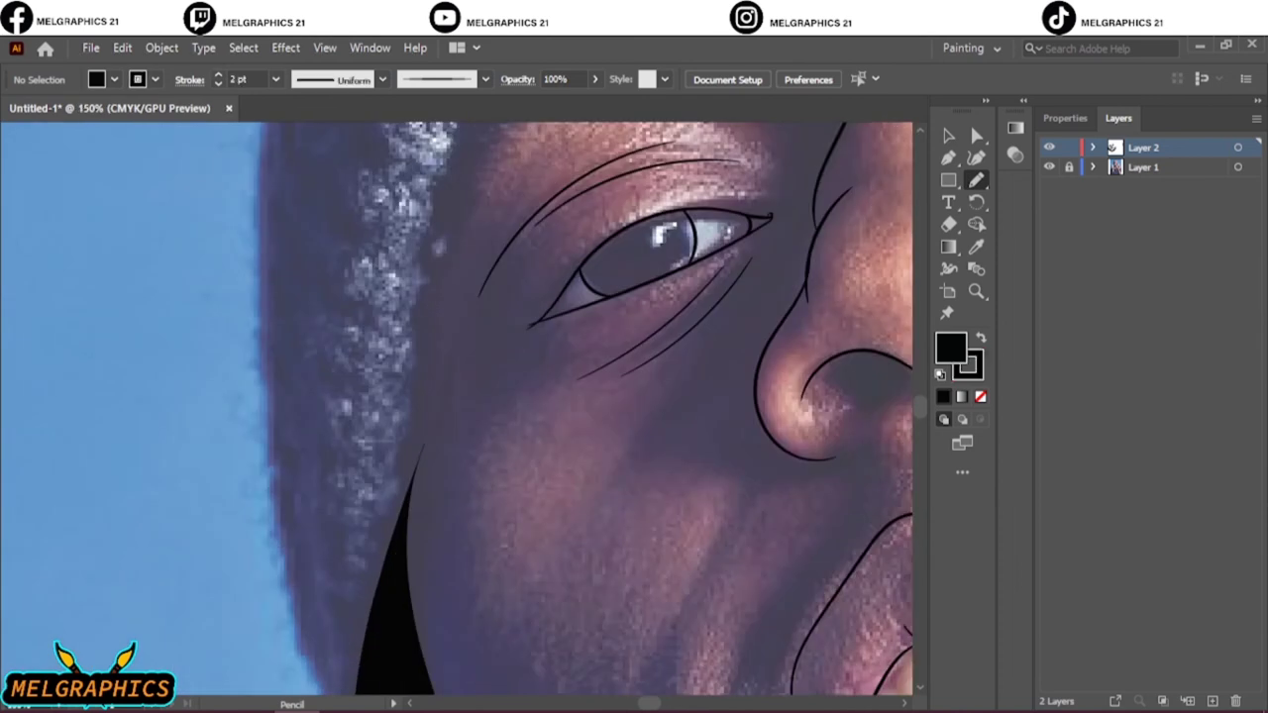
Paint a curved brush stroke along the beanie's left side and inspect it
key("b")
left_click_drag(413, 371, 386, 484)
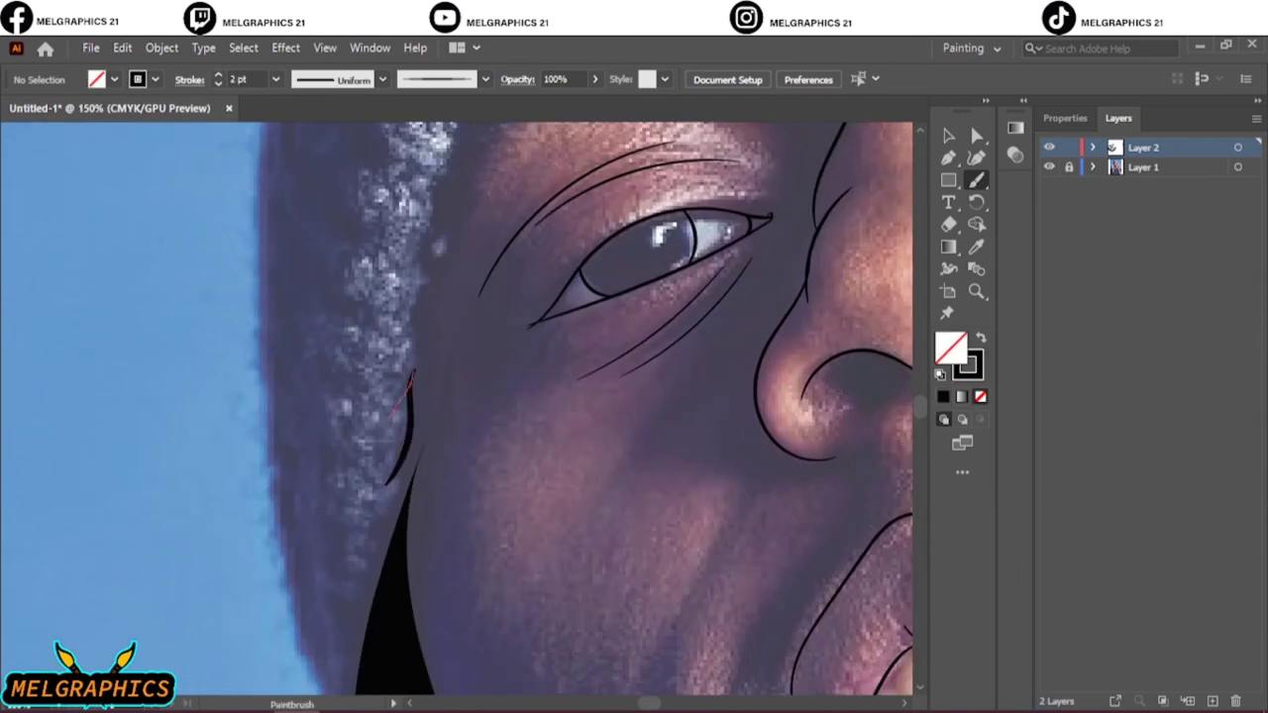
key("v")
key("ctrl+equal")
key("ctrl+equal")
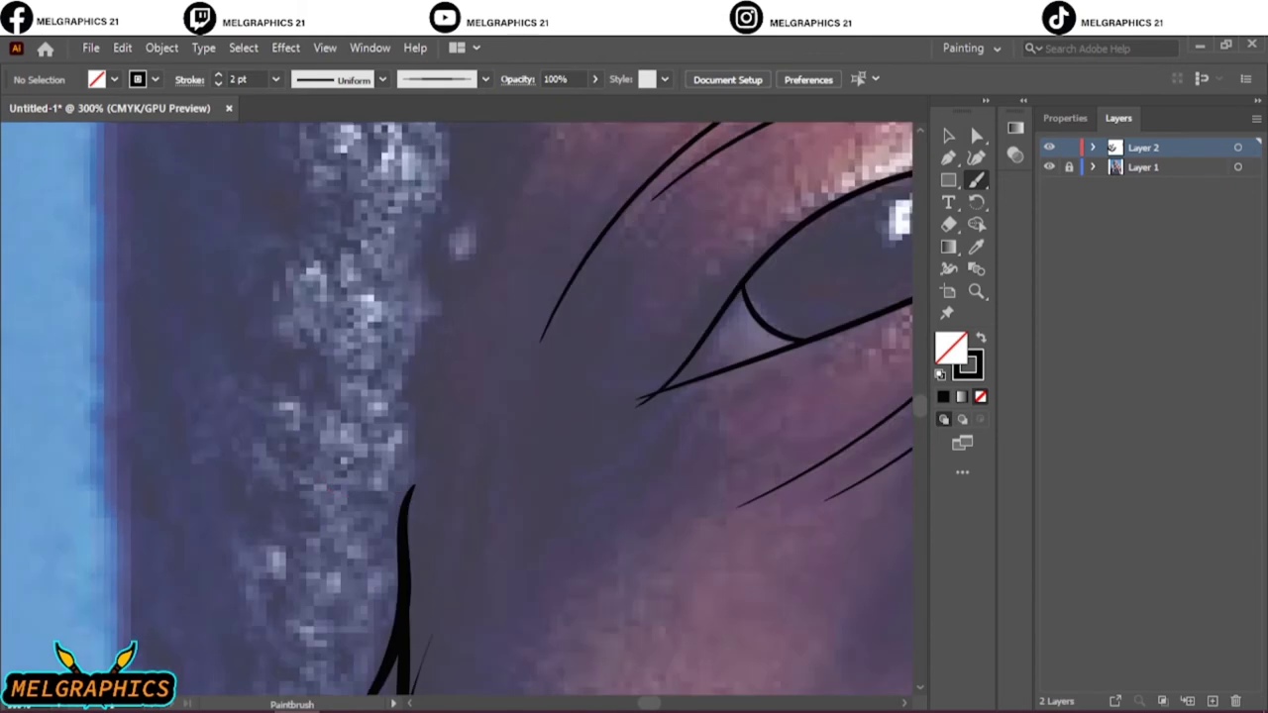
key("ctrl+0")
key("ctrl+1")
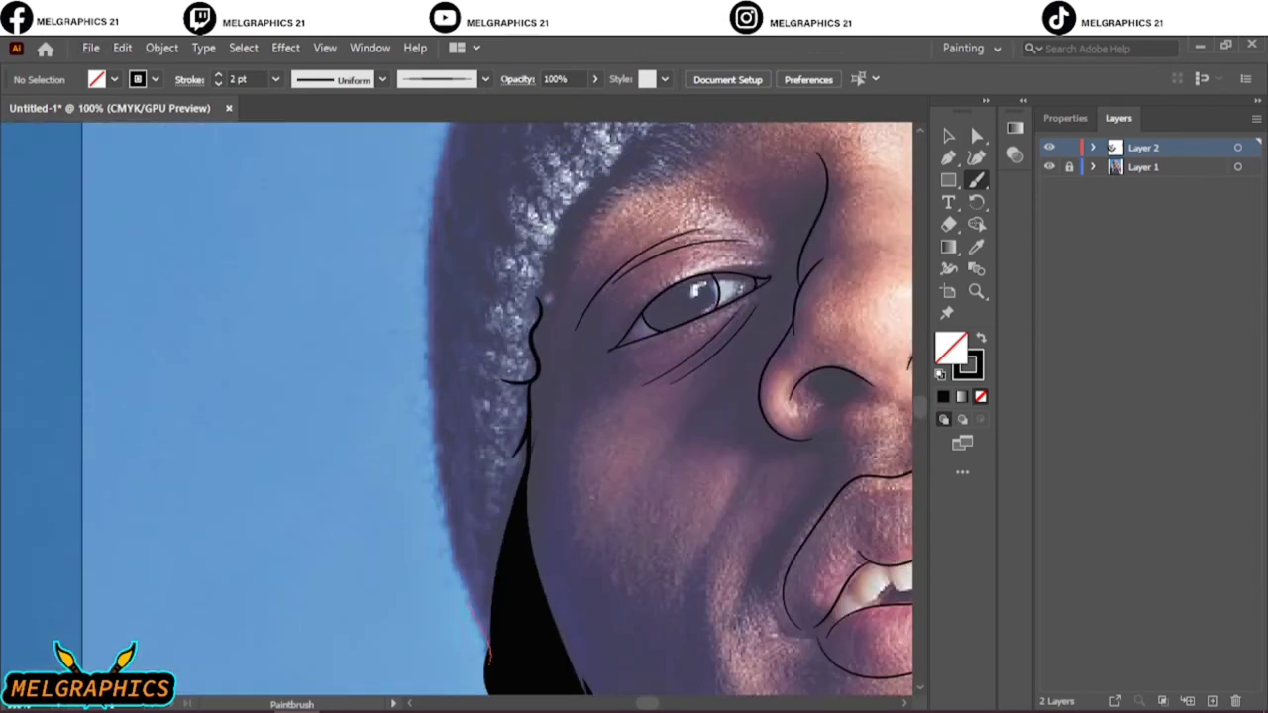
key("ctrl+equal")
Continue tracing the beanie's left edge with several more strokes
left_click_drag(385, 278, 376, 184)
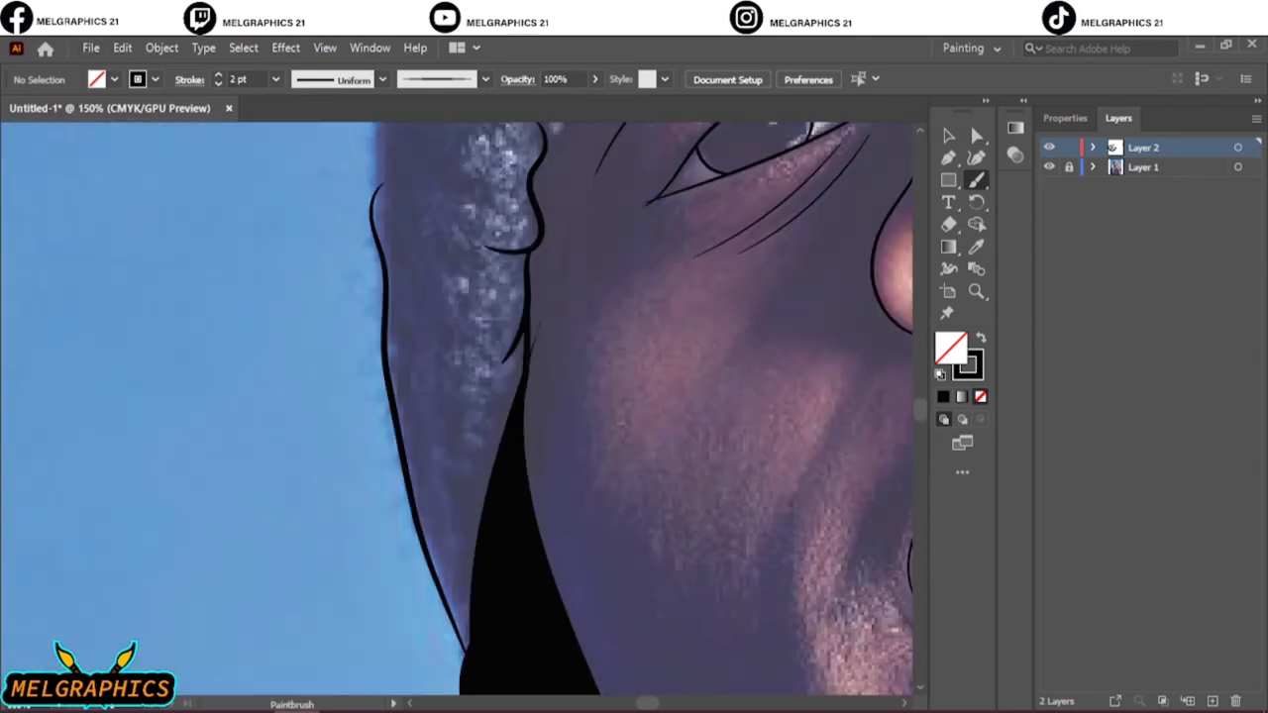
key("ctrl+0")
key("ctrl+1")
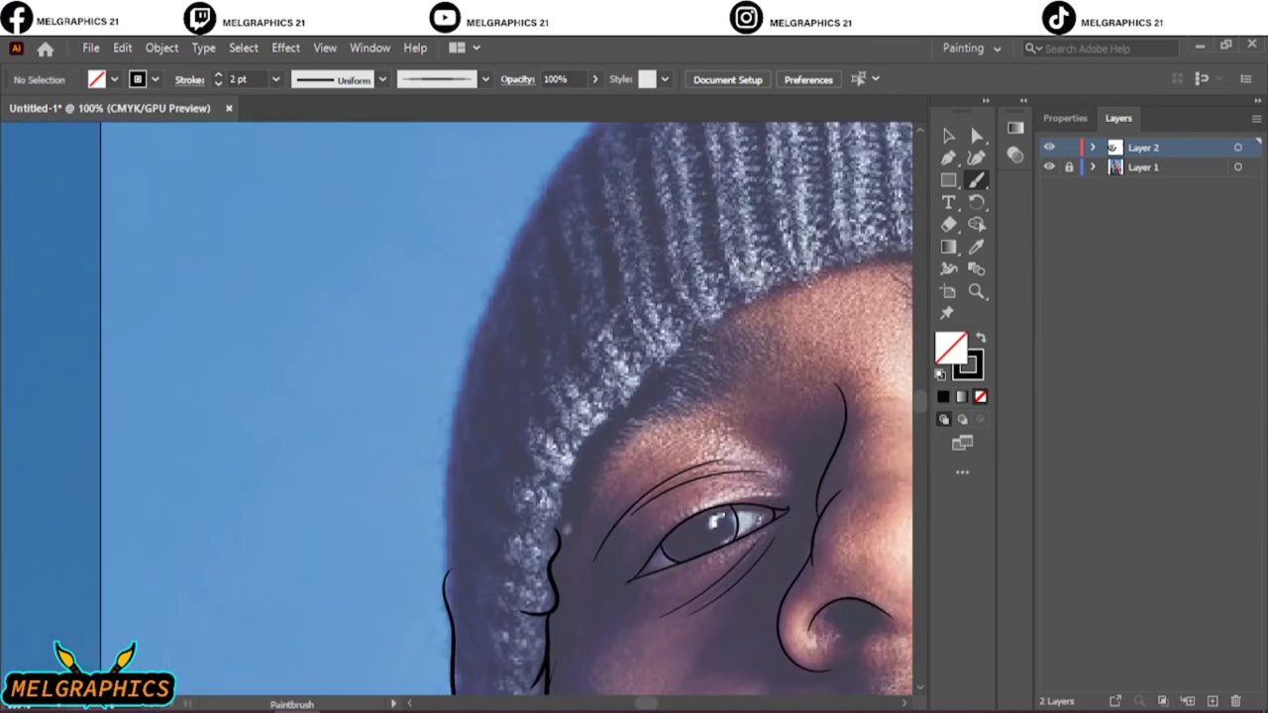
left_click_drag(445, 483, 563, 208)
key("ctrl+equal")
key("ctrl+equal")
key("ctrl+equal")
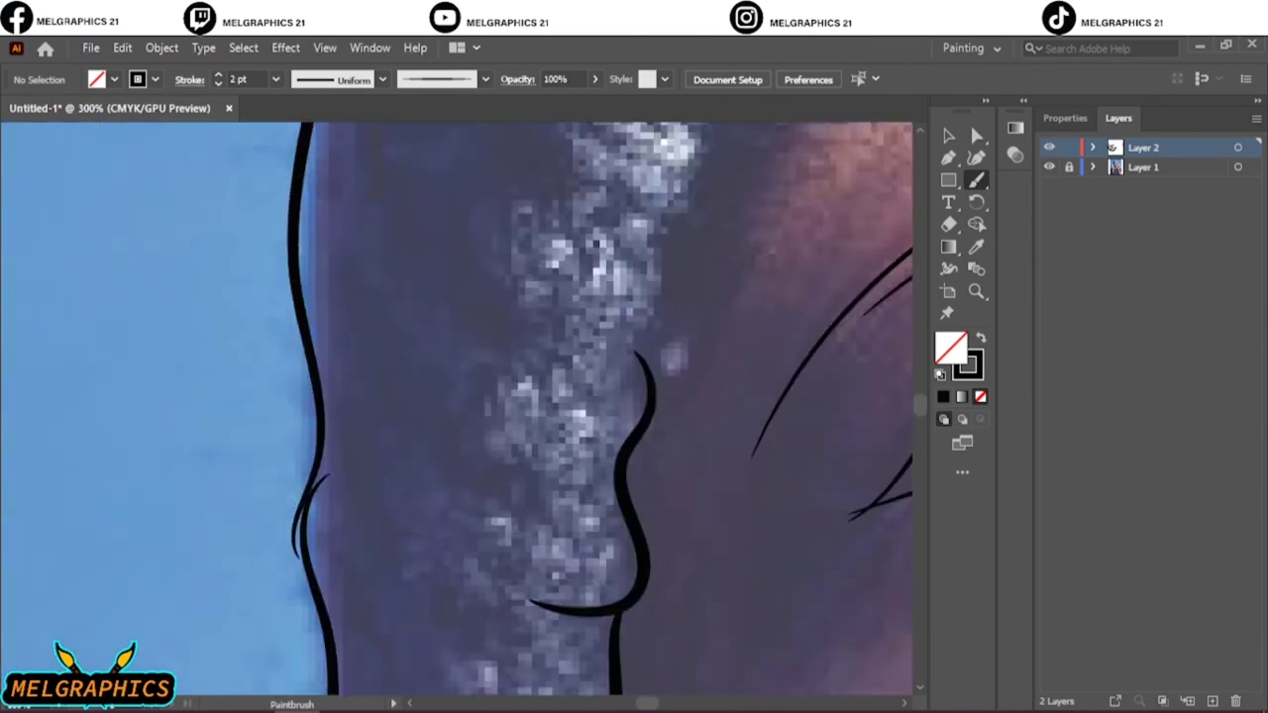
key("ctrl+equal")
key("ctrl+equal")
left_click_drag(287, 659, 255, 568)
key("ctrl+0")
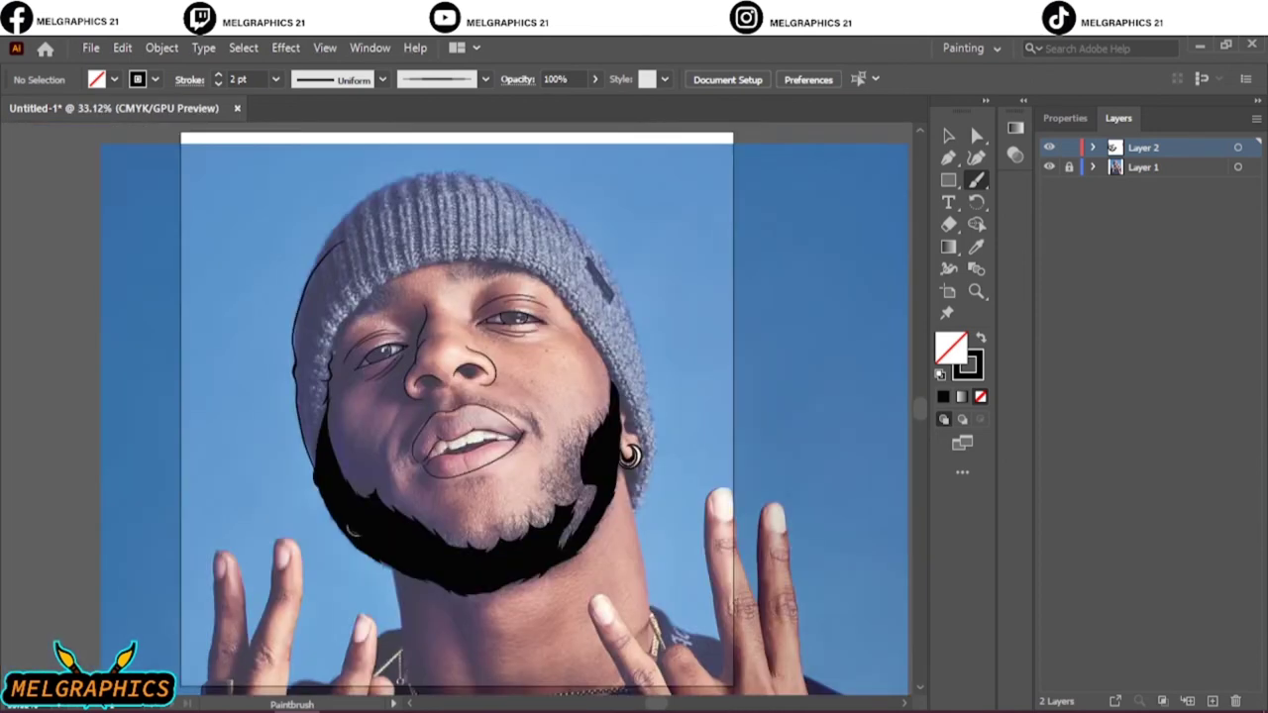
key("ctrl+equal")
key("ctrl+equal")
key("ctrl+equal")
key("ctrl+equal")
Trace the wavy beanie brim across the forehead and down beside the right eye
left_click_drag(474, 386, 475, 385)
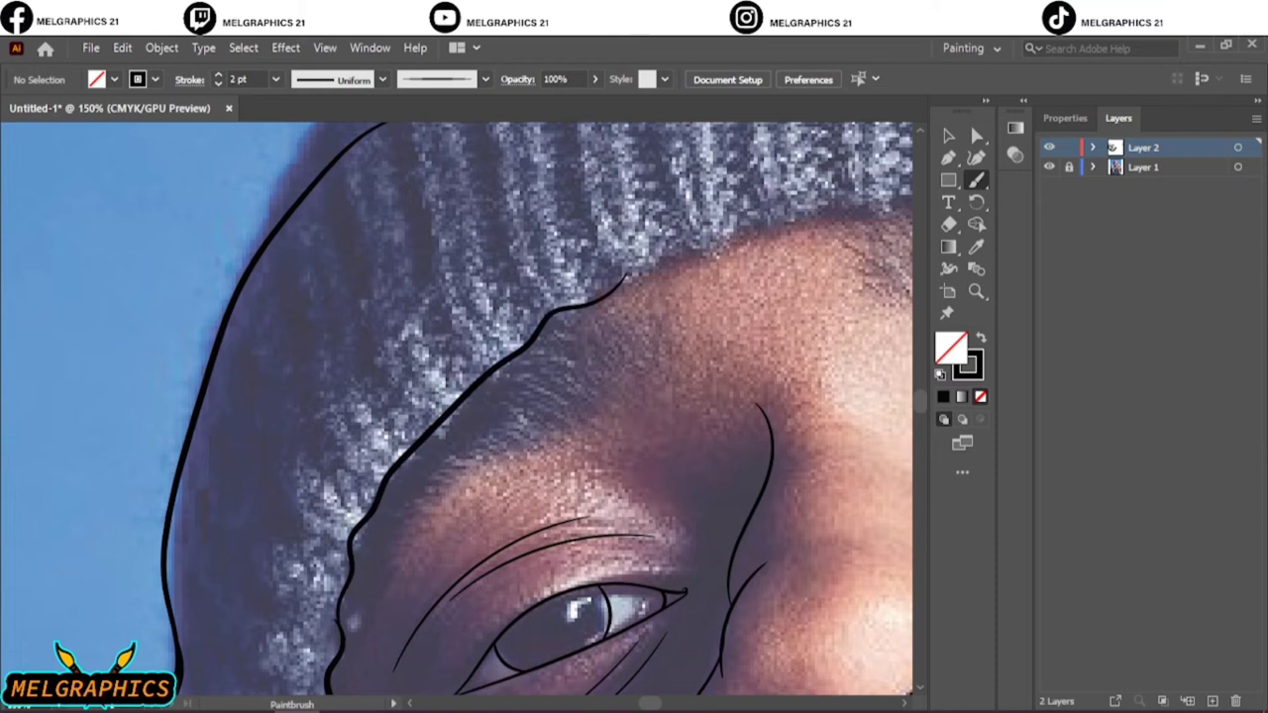
scroll(456, 416, "right", 5)
left_click_drag(683, 341, 792, 356)
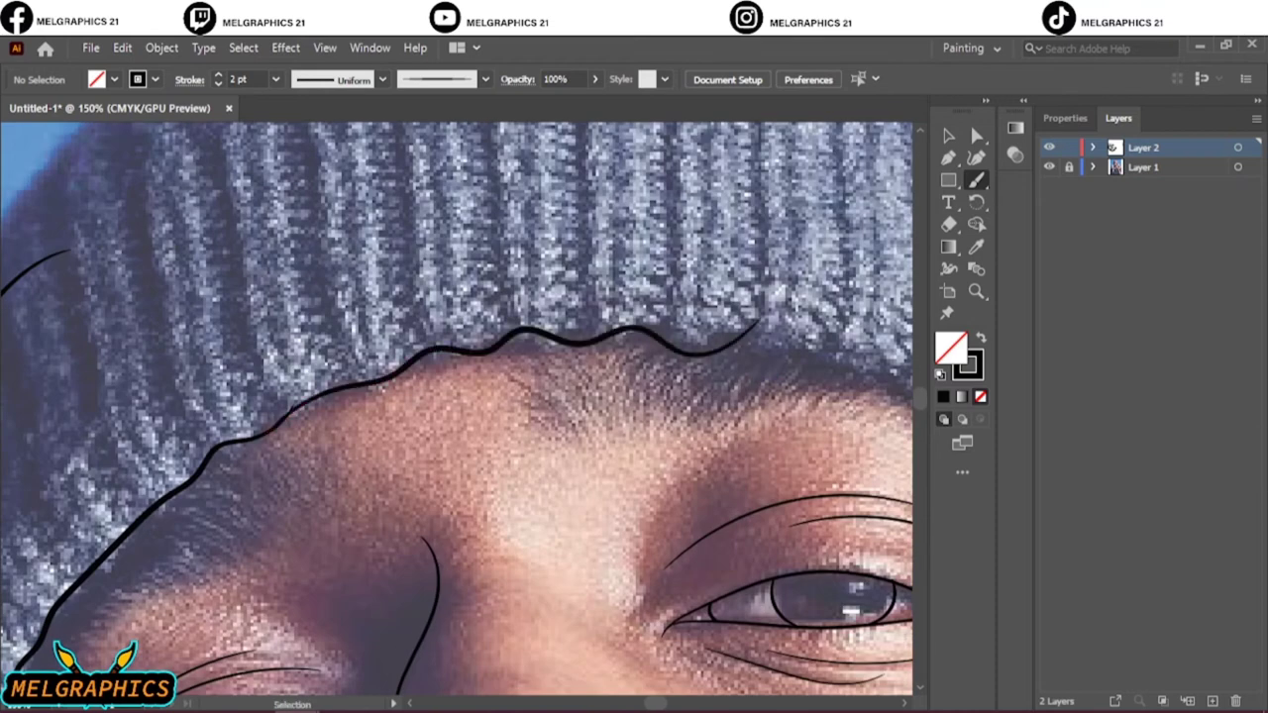
scroll(456, 416, "right", 5)
scroll(456, 416, "down", 2)
left_click_drag(624, 458, 638, 465)
scroll(455, 416, "right", 4)
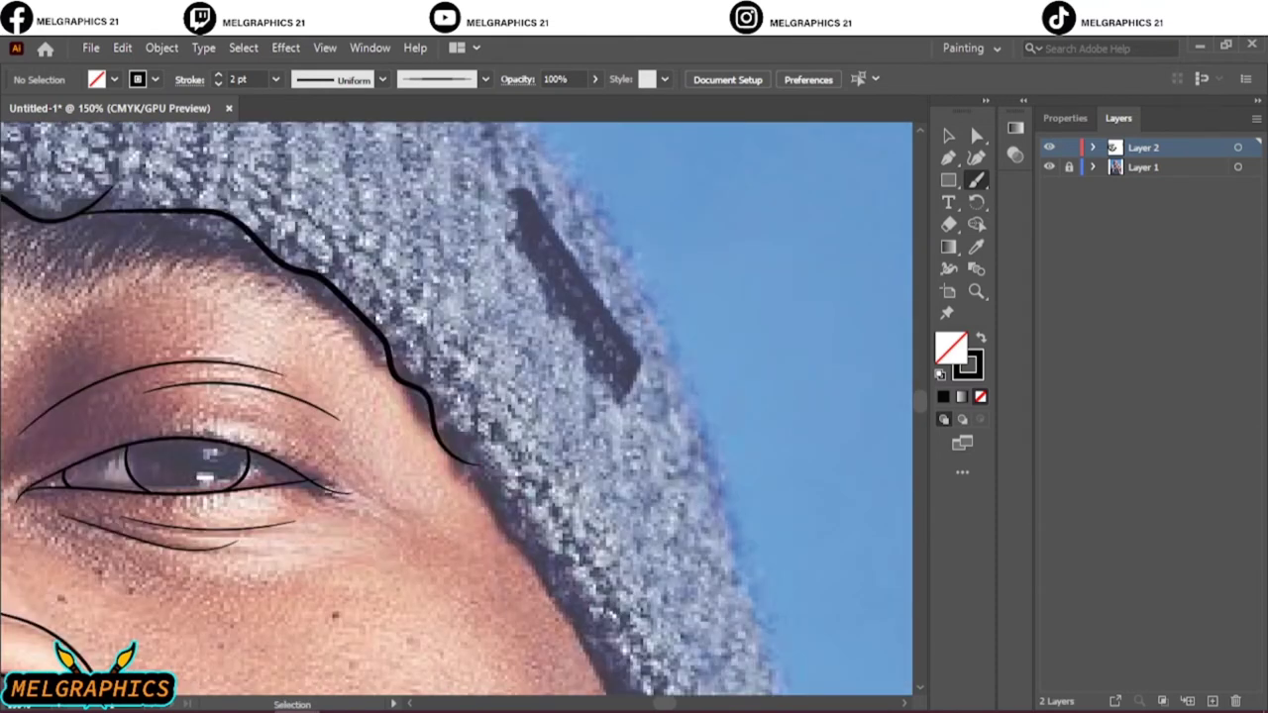
key("ctrl+z")
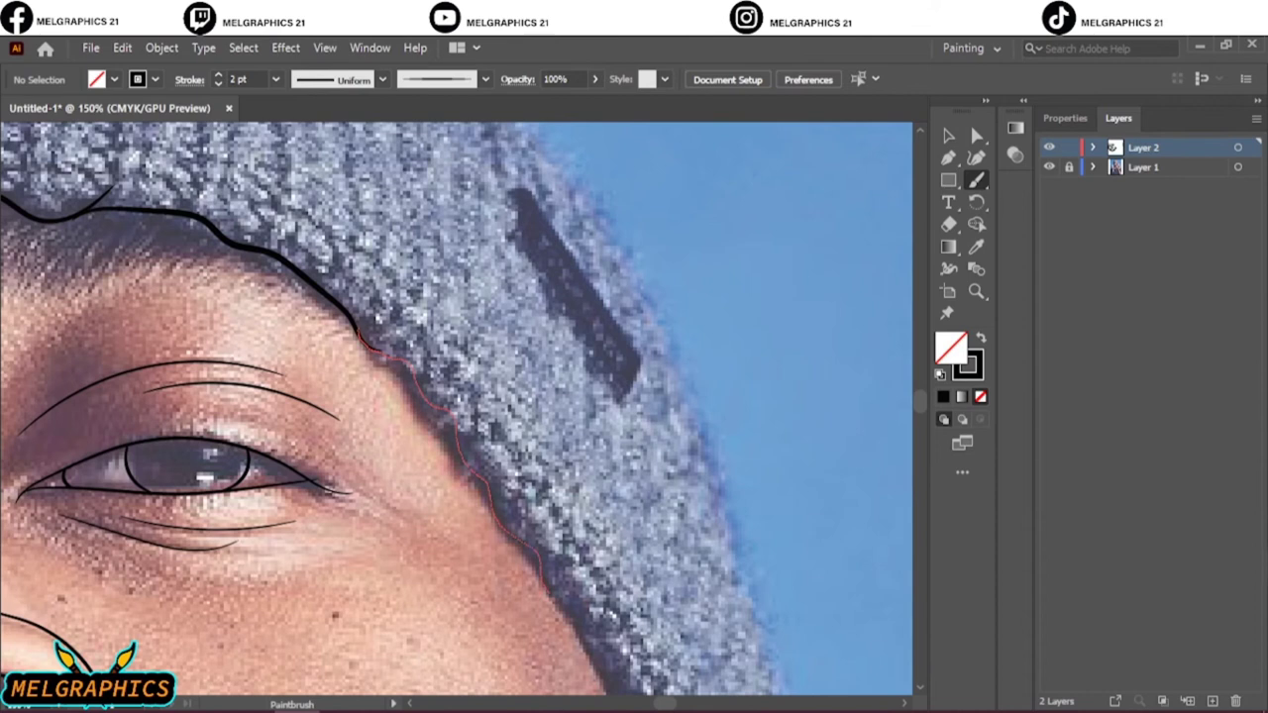
left_click_drag(287, 255, 575, 614)
scroll(574, 615, "down", 5)
left_click_drag(575, 327, 629, 466)
Trace the beanie's top outline on the left side
key("ctrl+0")
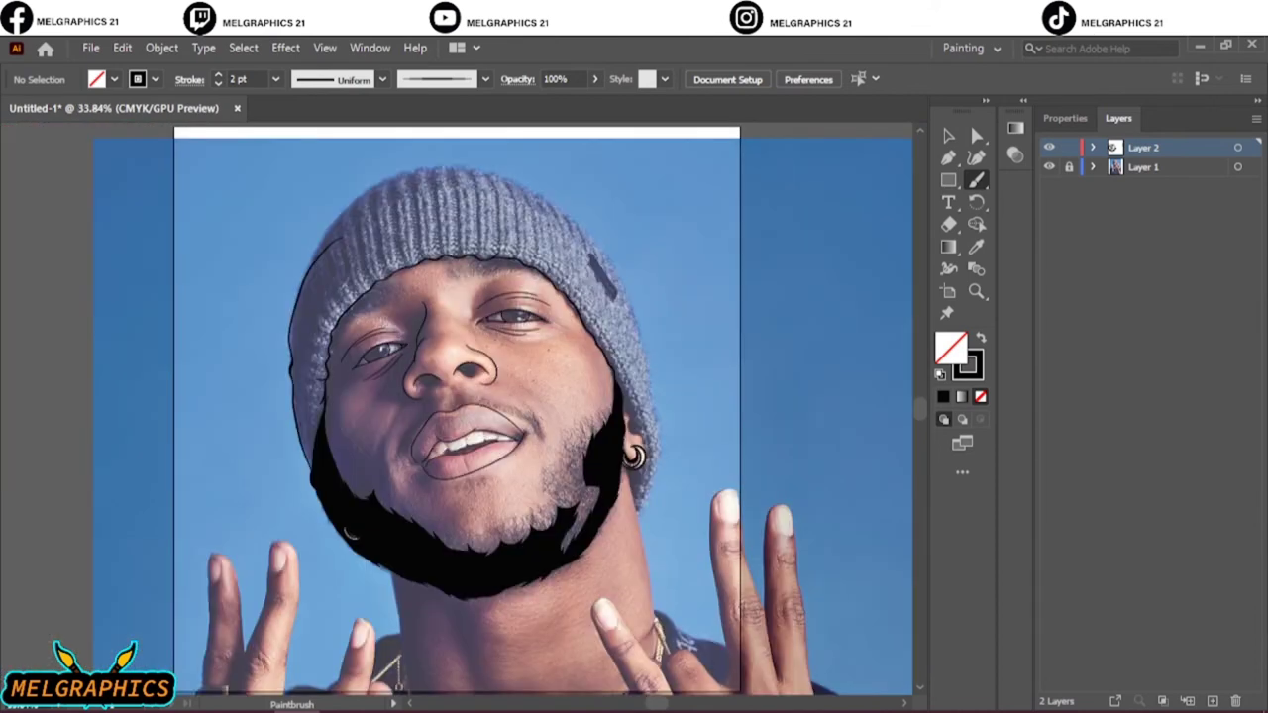
scroll(297, 297, "up", 3)
scroll(456, 396, "up", 3)
left_click_drag(368, 402, 872, 180)
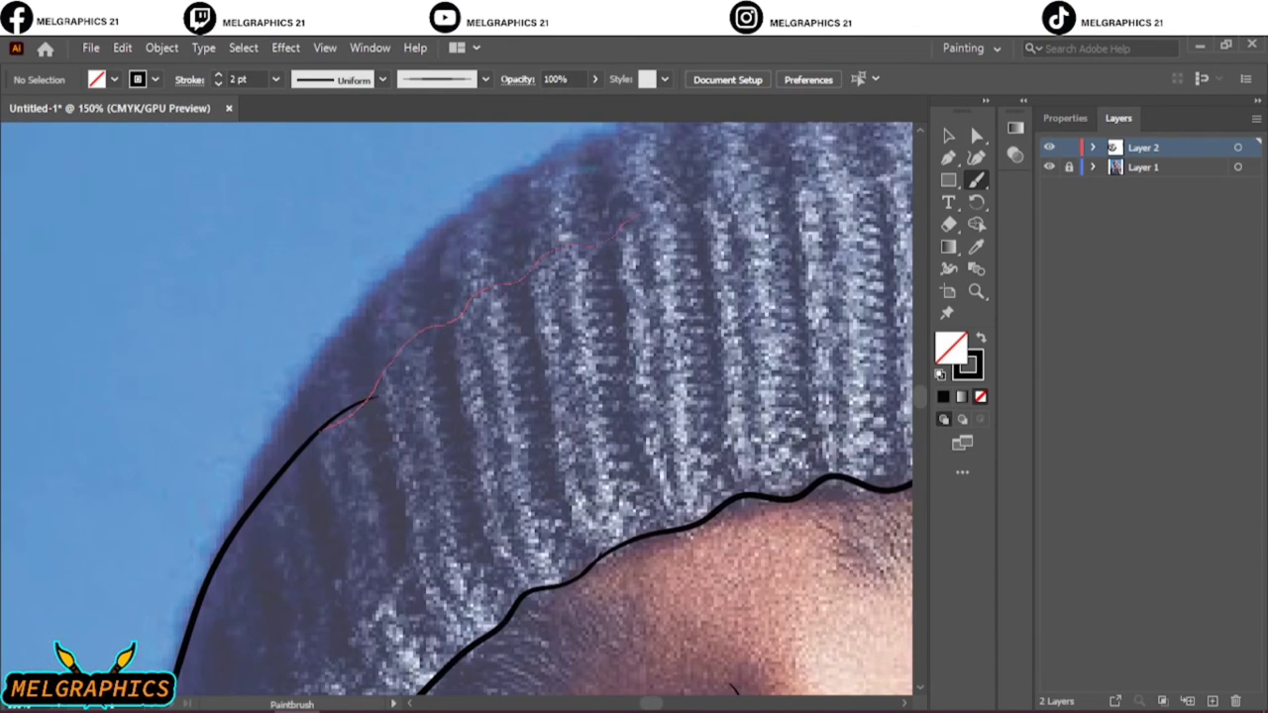
scroll(364, 434, "up", 5)
key("ctrl+0")
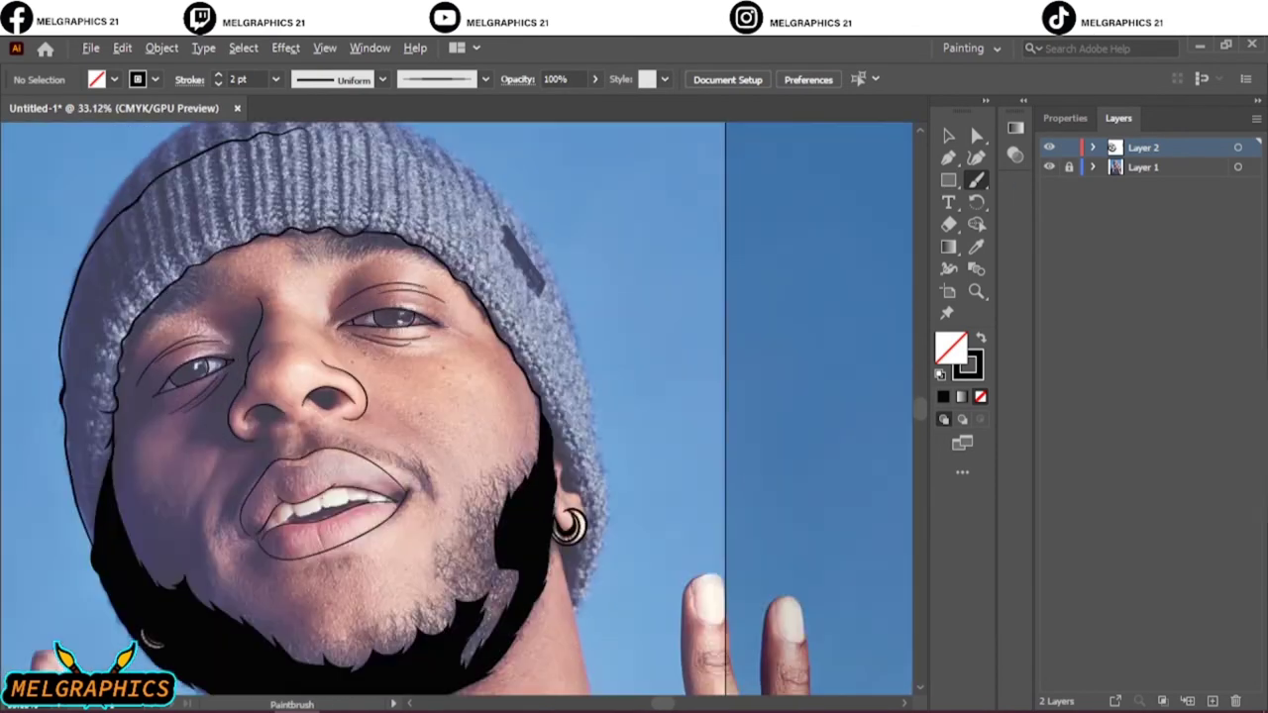
scroll(297, 199, "up", 3)
key("ctrl+0")
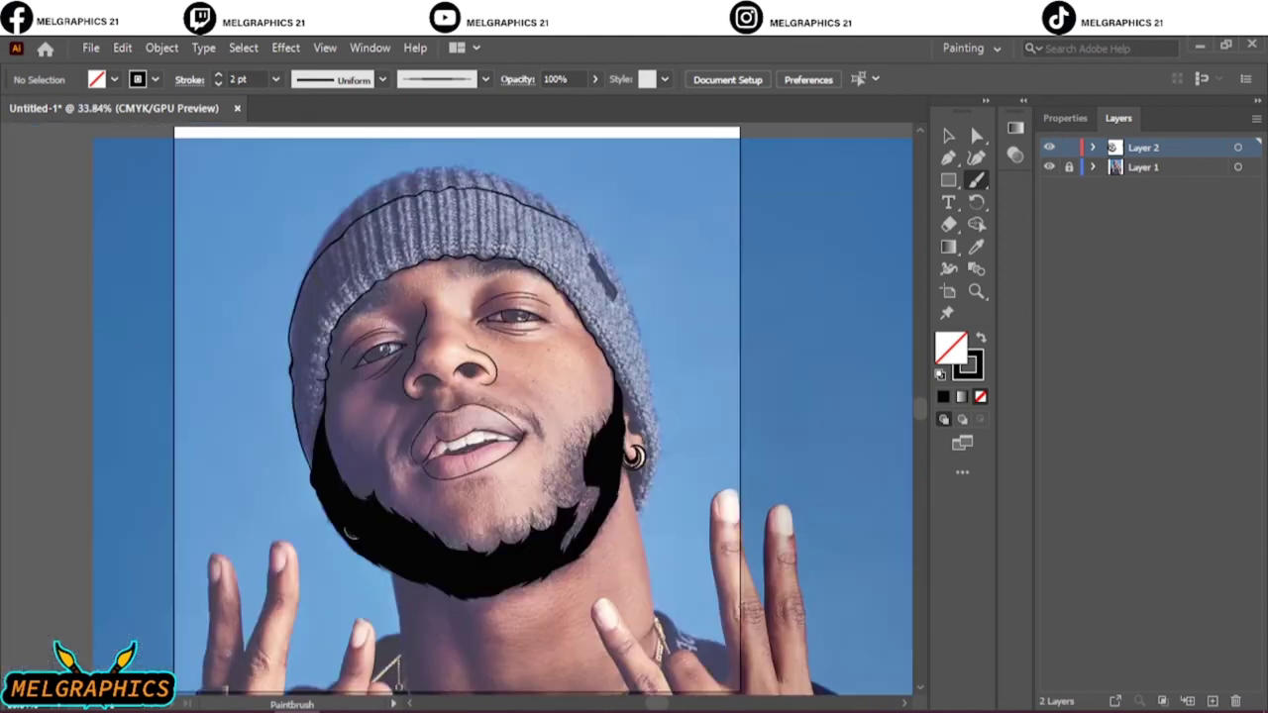
scroll(634, 475, "up", 3)
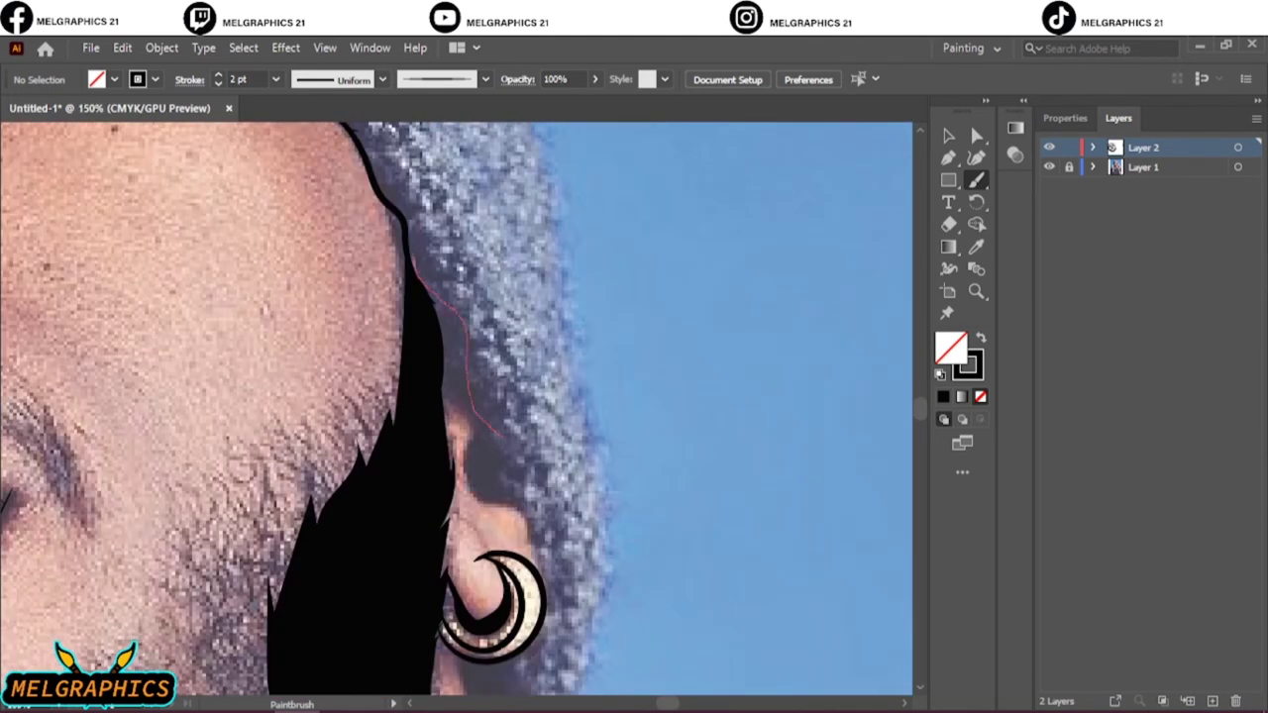
mouse_move(416, 272)
left_mouse_down()
mouse_move(535, 573)
mouse_move(500, 599)
left_mouse_up()
Trace the beanie edge behind the ear and along its right side
scroll(530, 396, "down", 3)
key("ctrl+0")
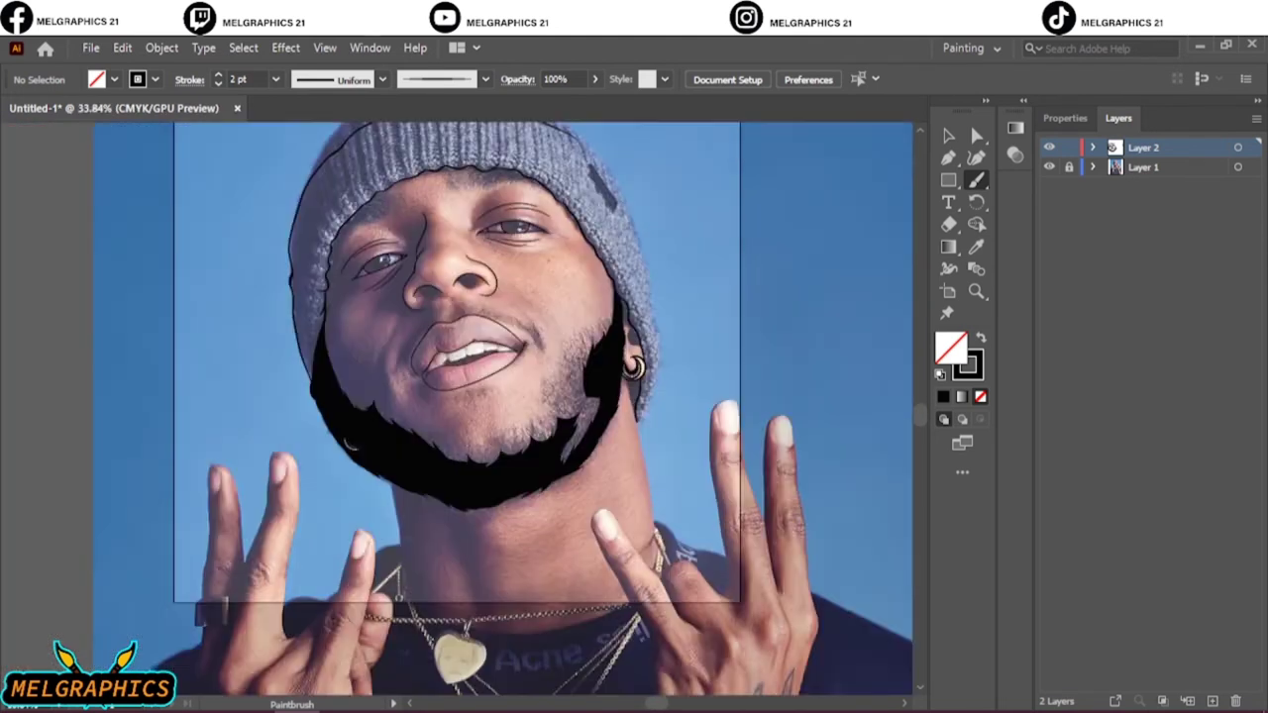
scroll(495, 396, "up", 3)
scroll(496, 396, "up", 2)
scroll(496, 396, "up", 1)
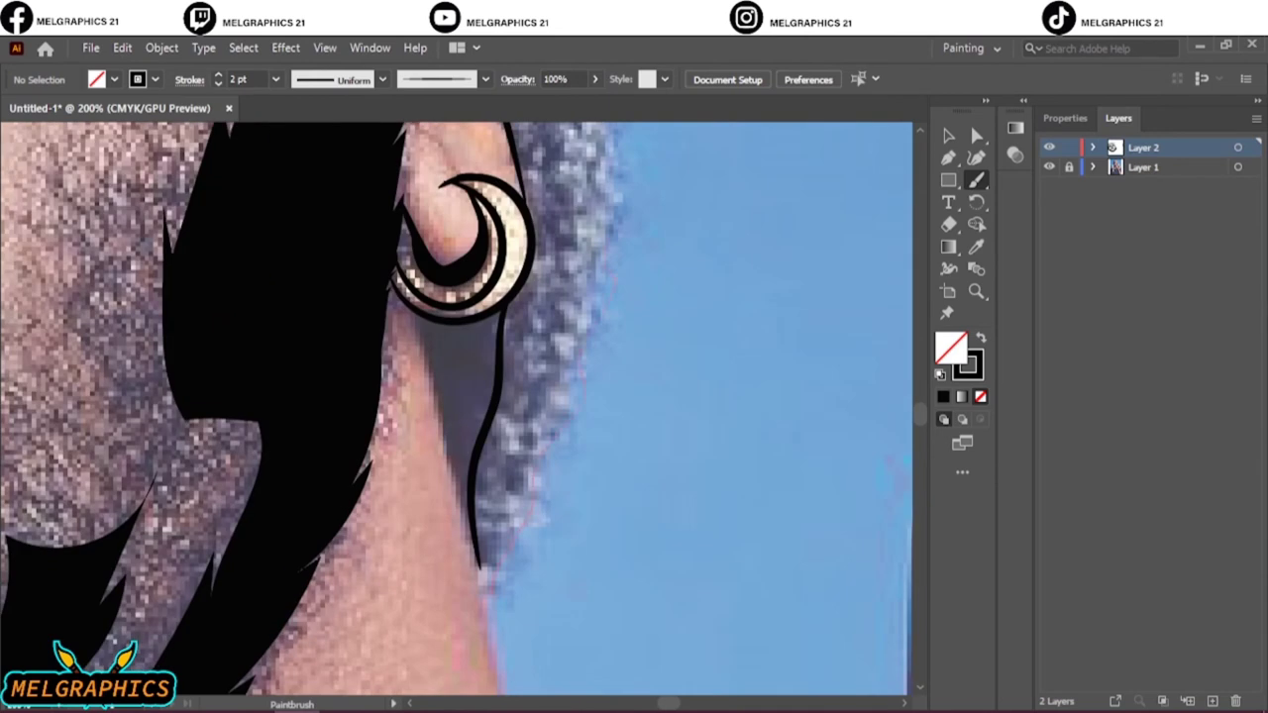
scroll(456, 406, "up", 5)
scroll(456, 406, "down", 3)
scroll(456, 406, "up", 3)
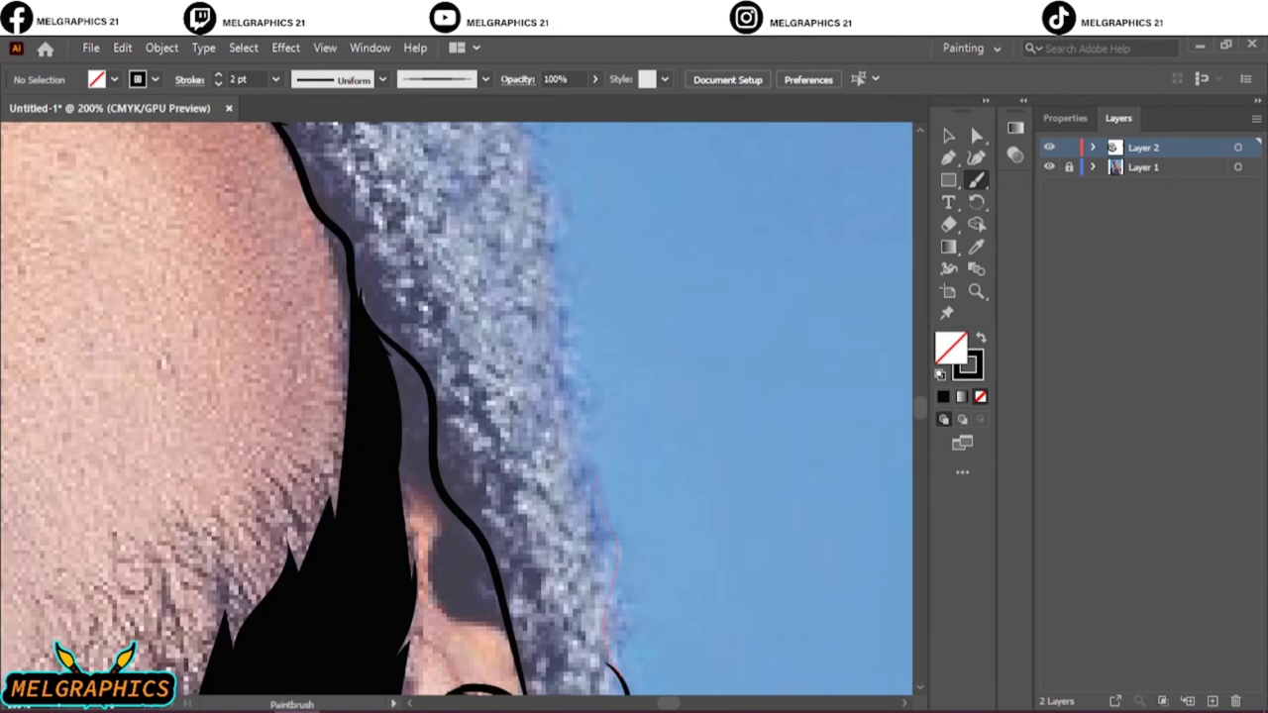
left_click_drag(617, 549, 609, 679)
scroll(495, 396, "down", 1)
scroll(495, 396, "up", 1)
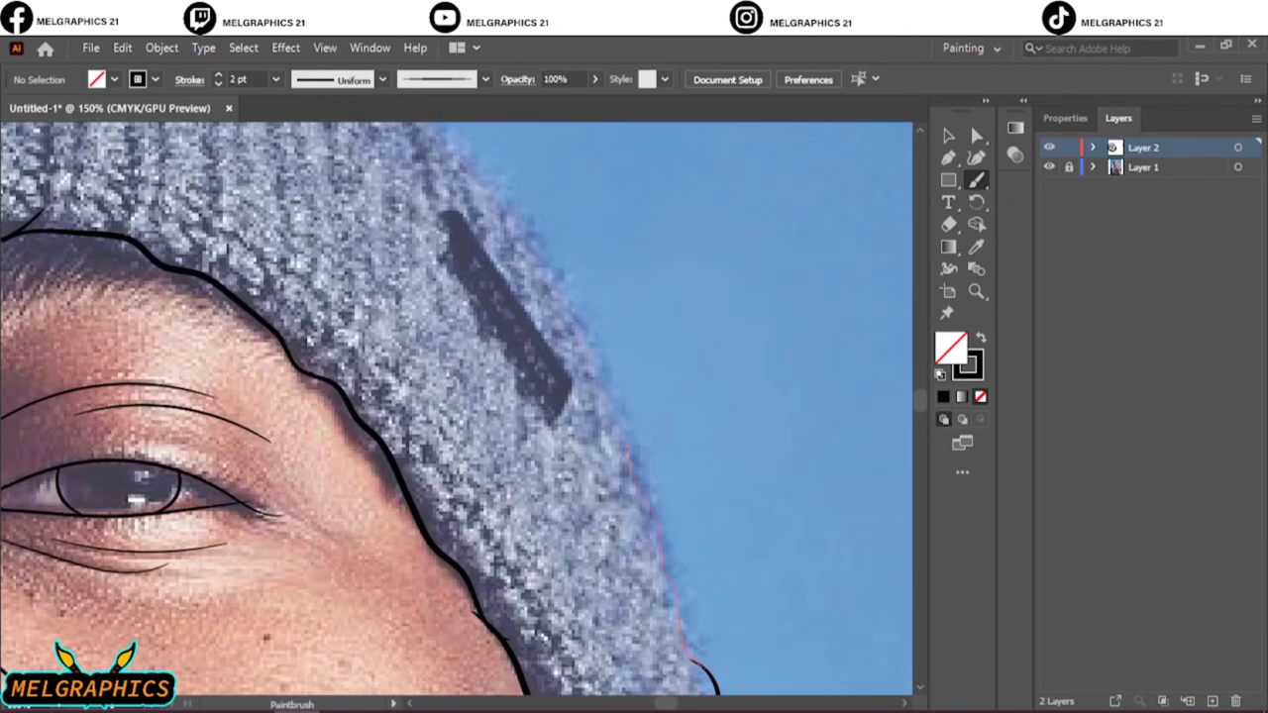
left_click_drag(557, 287, 693, 662)
Bridge the outline gap and trace the wavy beanie top down the left side
key("ctrl+0")
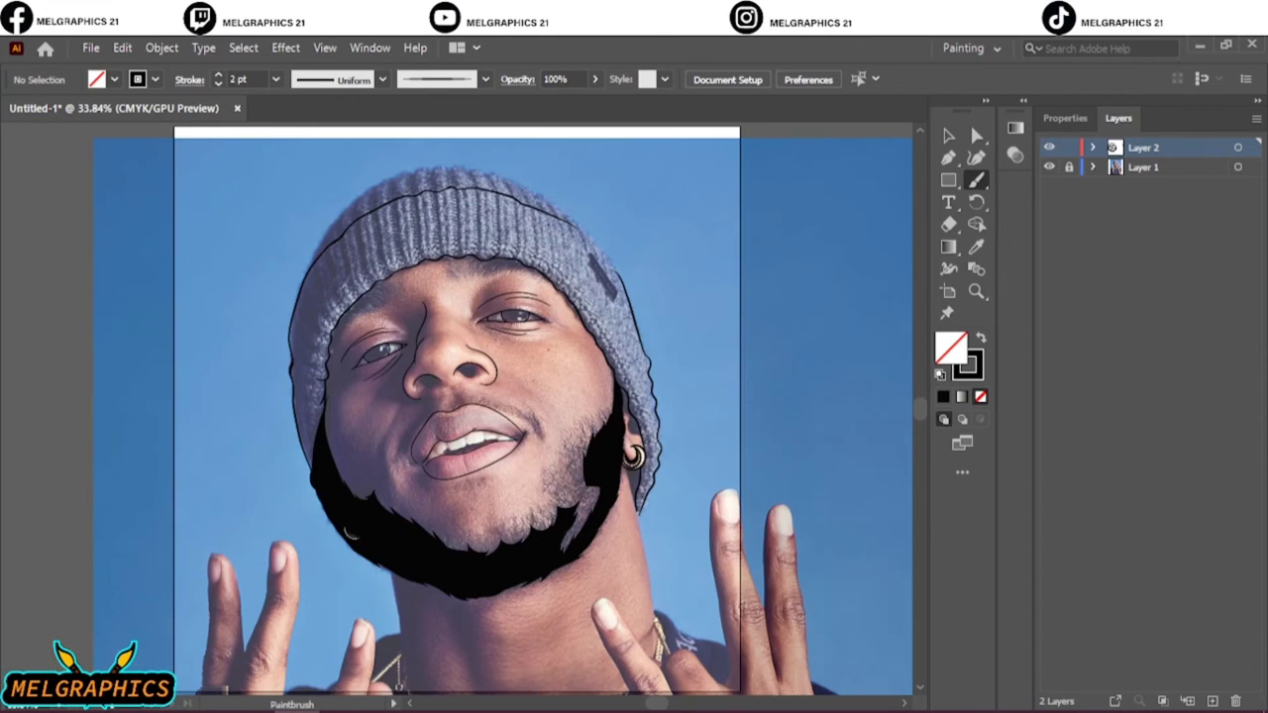
scroll(582, 219, "up", 5)
left_click_drag(543, 259, 715, 452)
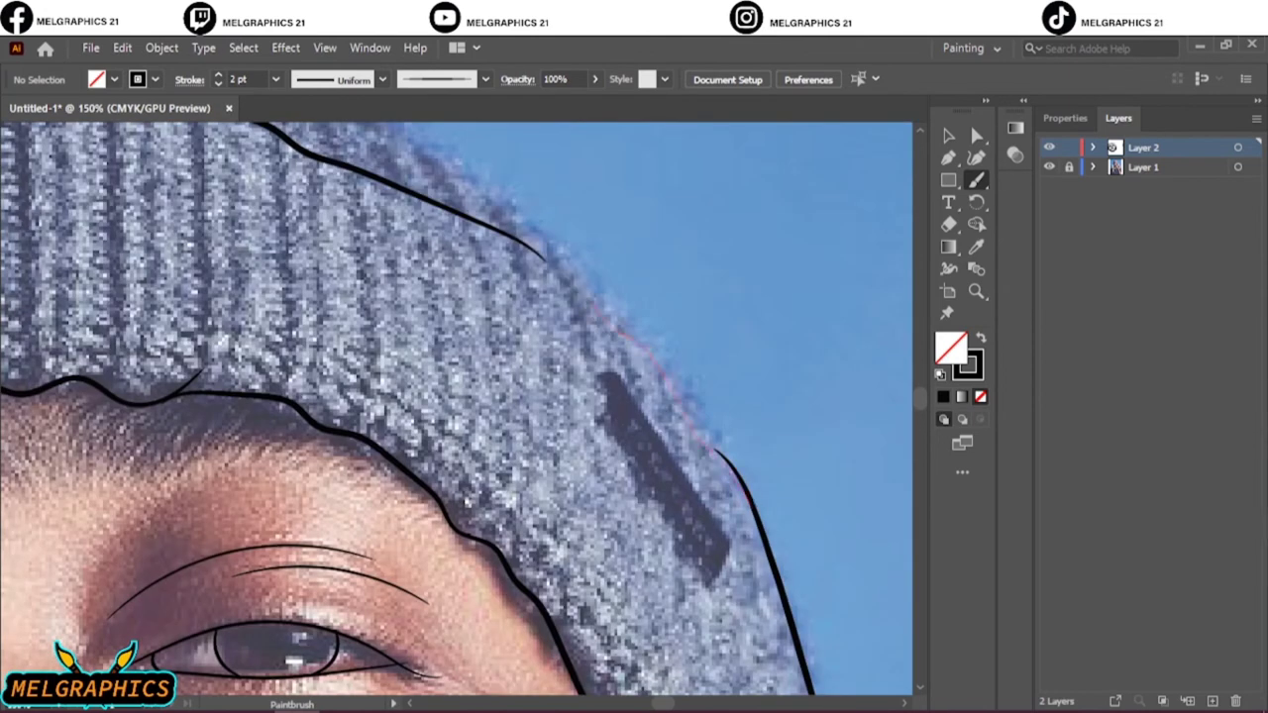
key("ctrl+0")
scroll(426, 188, "up", 5)
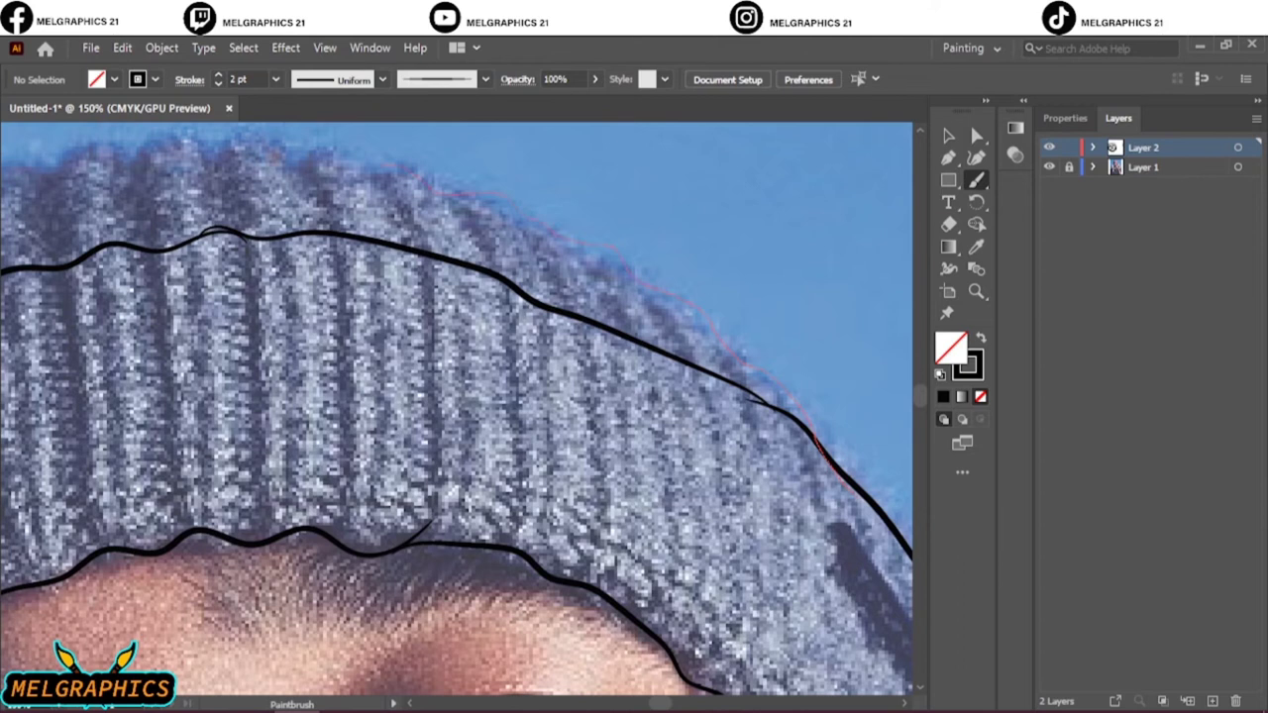
left_click_drag(327, 327, 614, 435)
left_click_drag(402, 263, 255, 299)
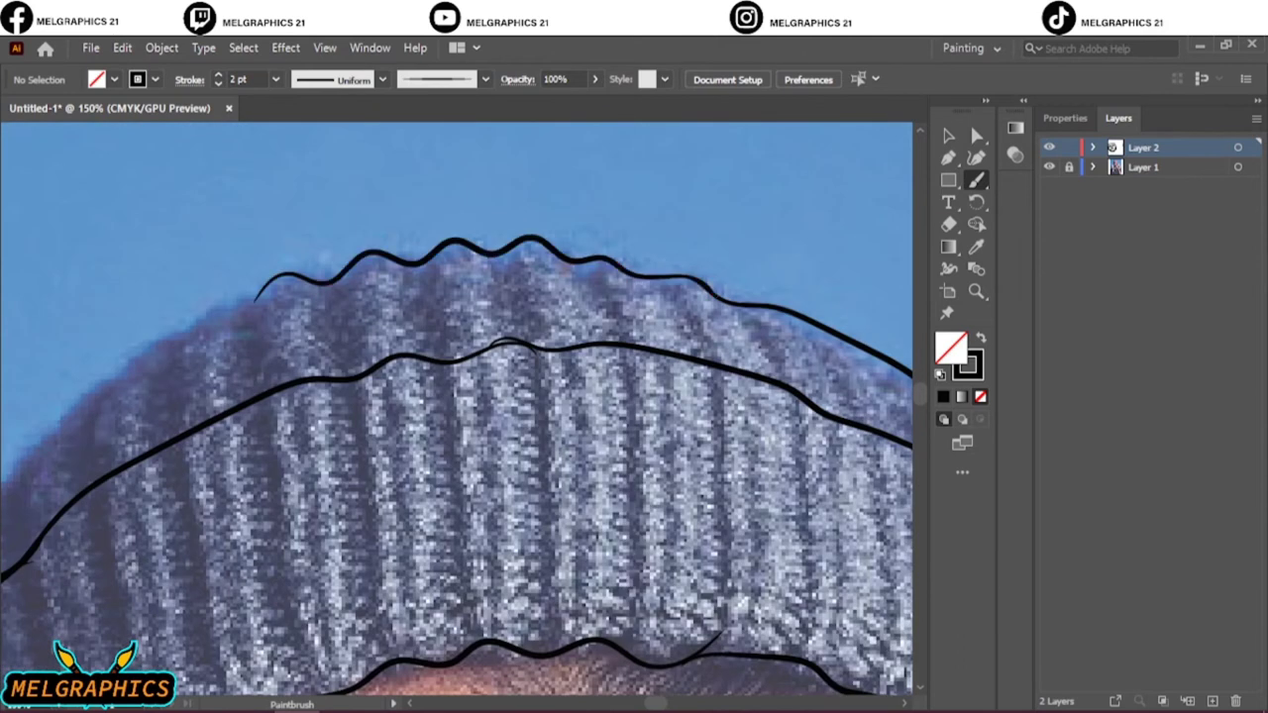
scroll(254, 299, "left", 5)
left_click_drag(371, 424, 337, 461)
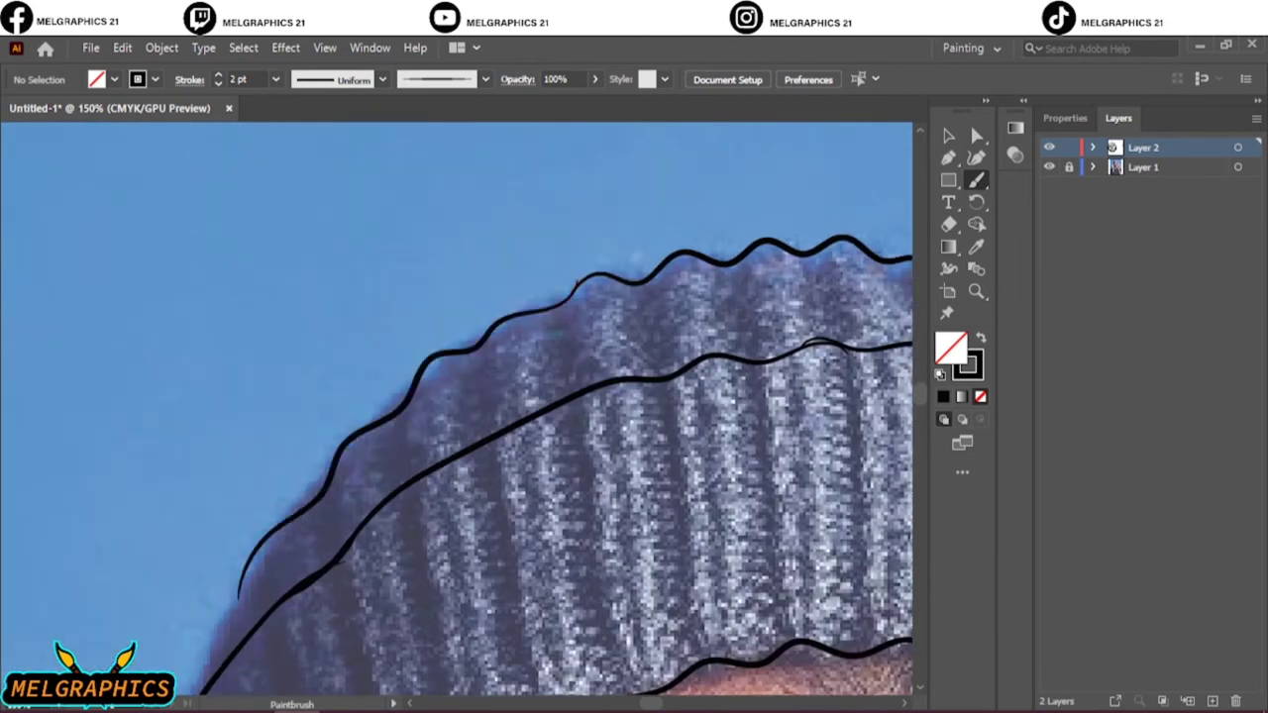
scroll(456, 396, "down", 3)
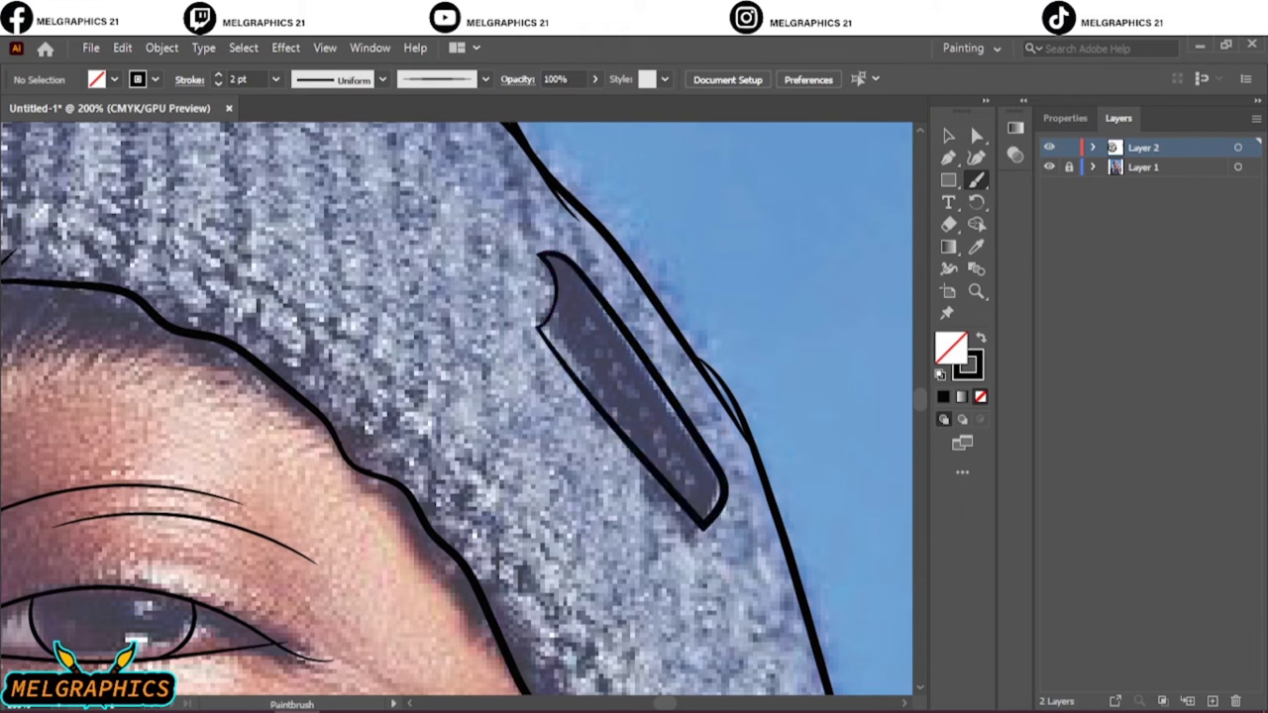
key("ctrl+0")
Hide the photo layer and set a black #000000 fill with no stroke
left_click(1049, 166)
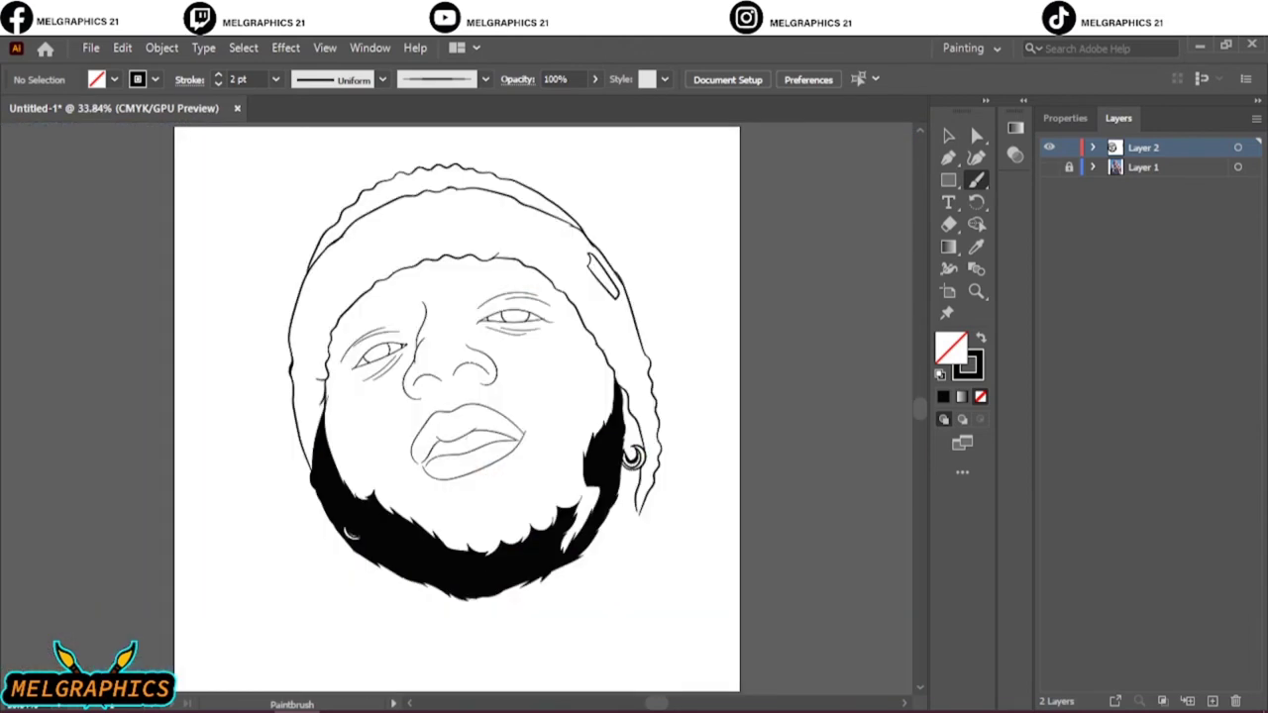
double_click(949, 345)
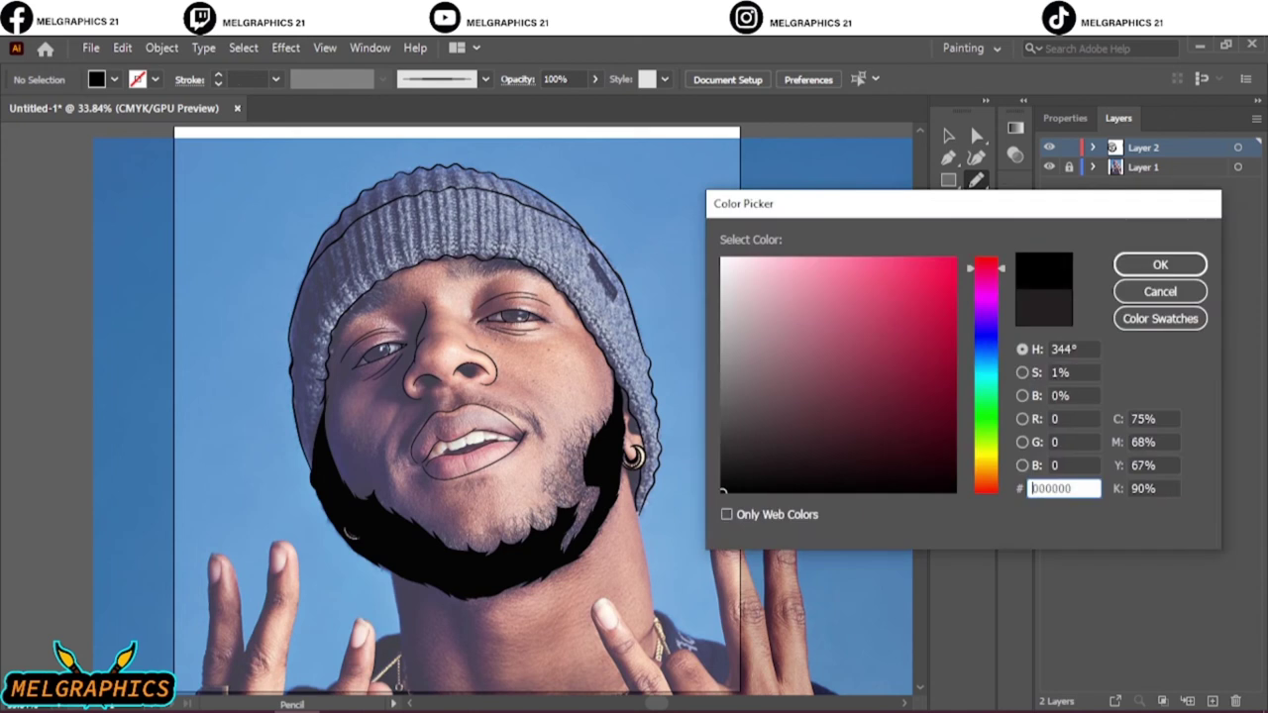
left_click(1175, 263)
key("ctrl+a")
key("n")
key("ctrl+shift+a")
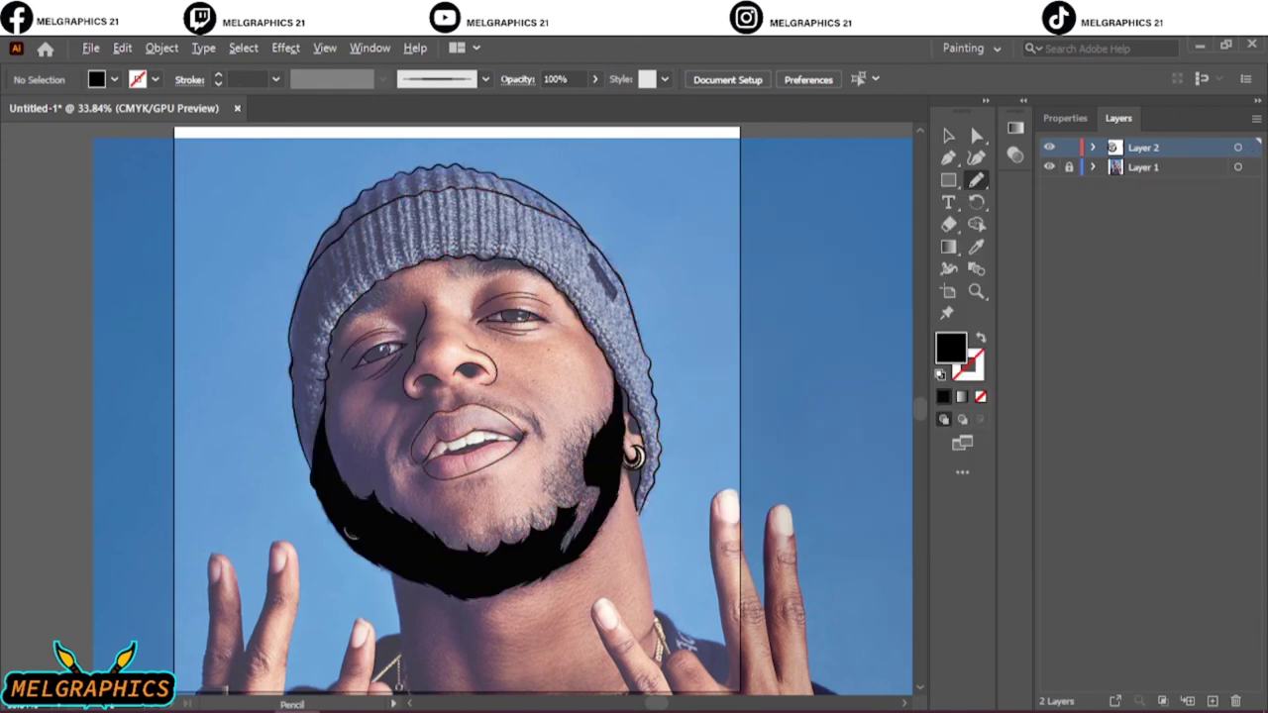
Trace the first iris as a closed solid black shape along the lower eyelid
scroll(625, 250, "up", 6)
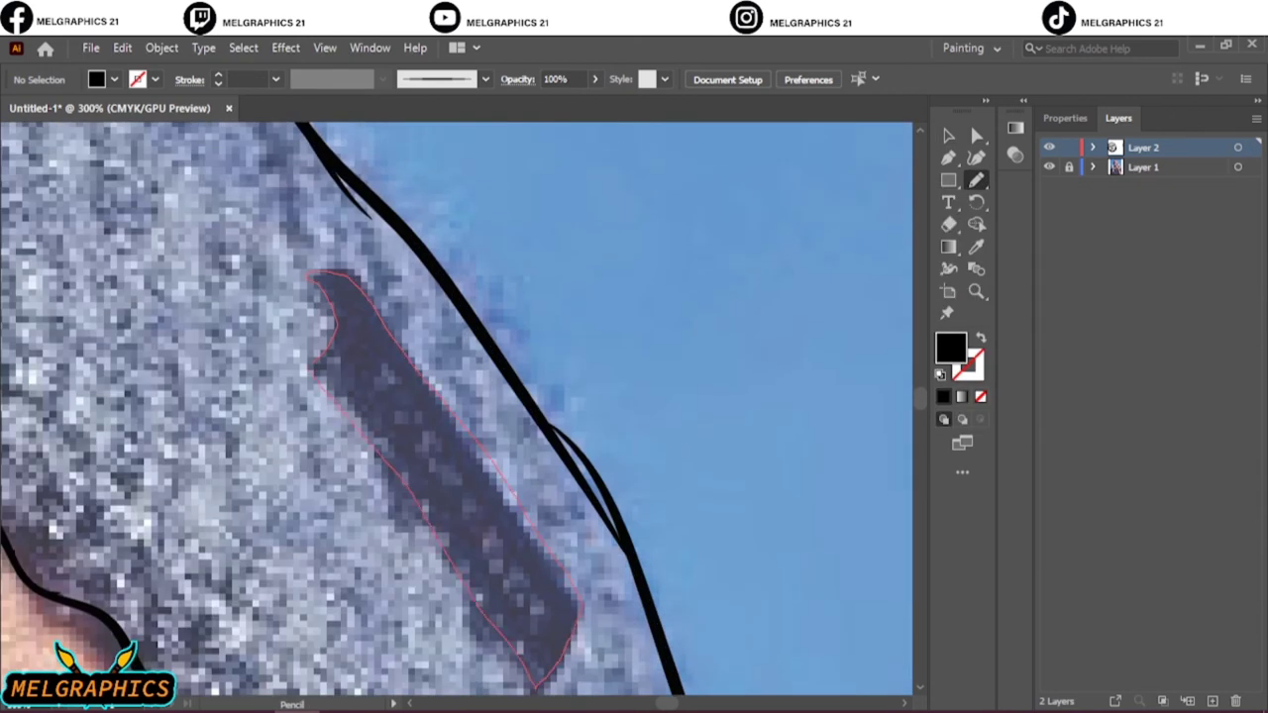
key("ctrl+0")
scroll(396, 382, "up", 6)
mouse_move(345, 535)
left_mouse_down()
mouse_move(263, 338)
mouse_move(702, 381)
mouse_move(342, 537)
left_mouse_up()
left_click_drag(362, 536, 492, 514)
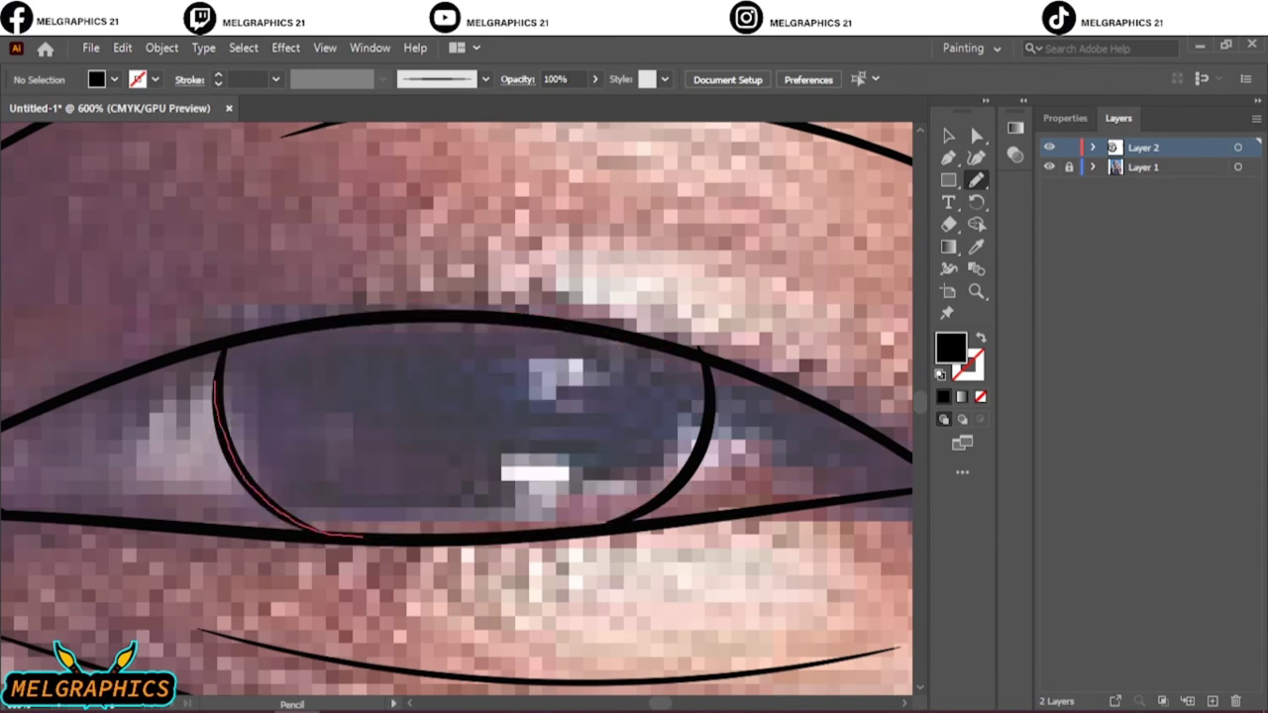
left_click_drag(709, 394, 492, 324)
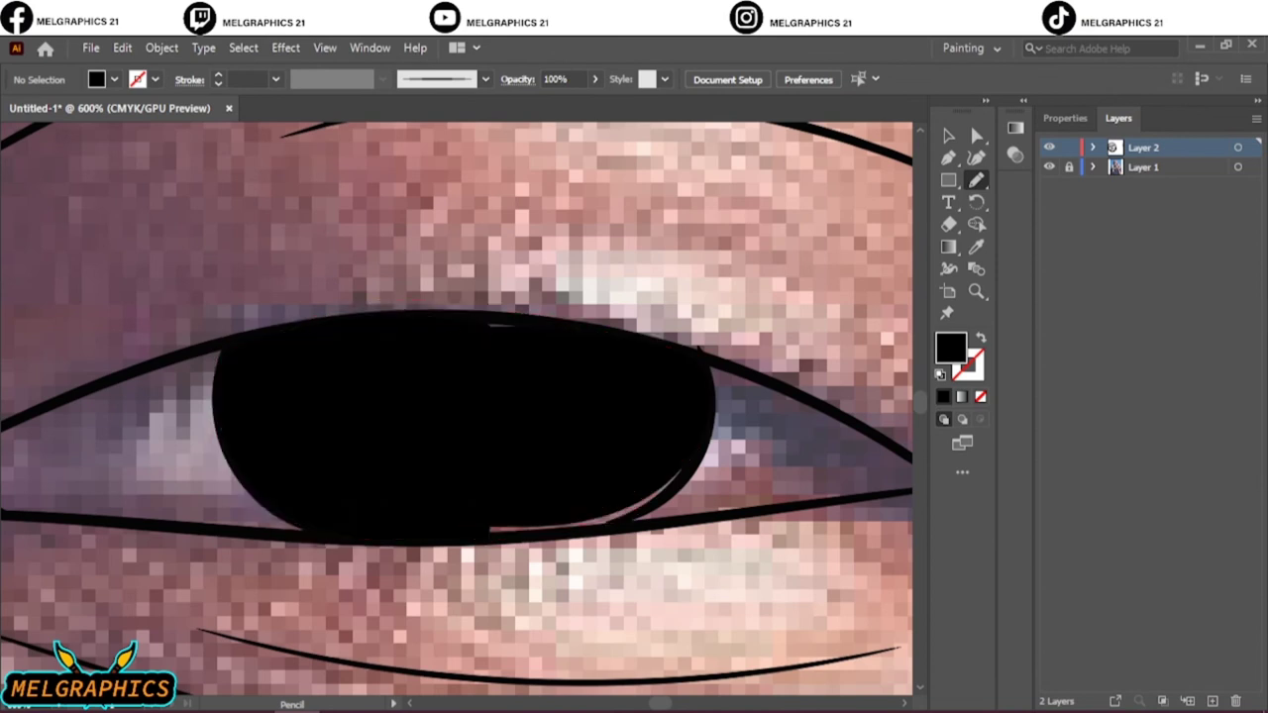
left_click_drag(492, 499, 485, 522)
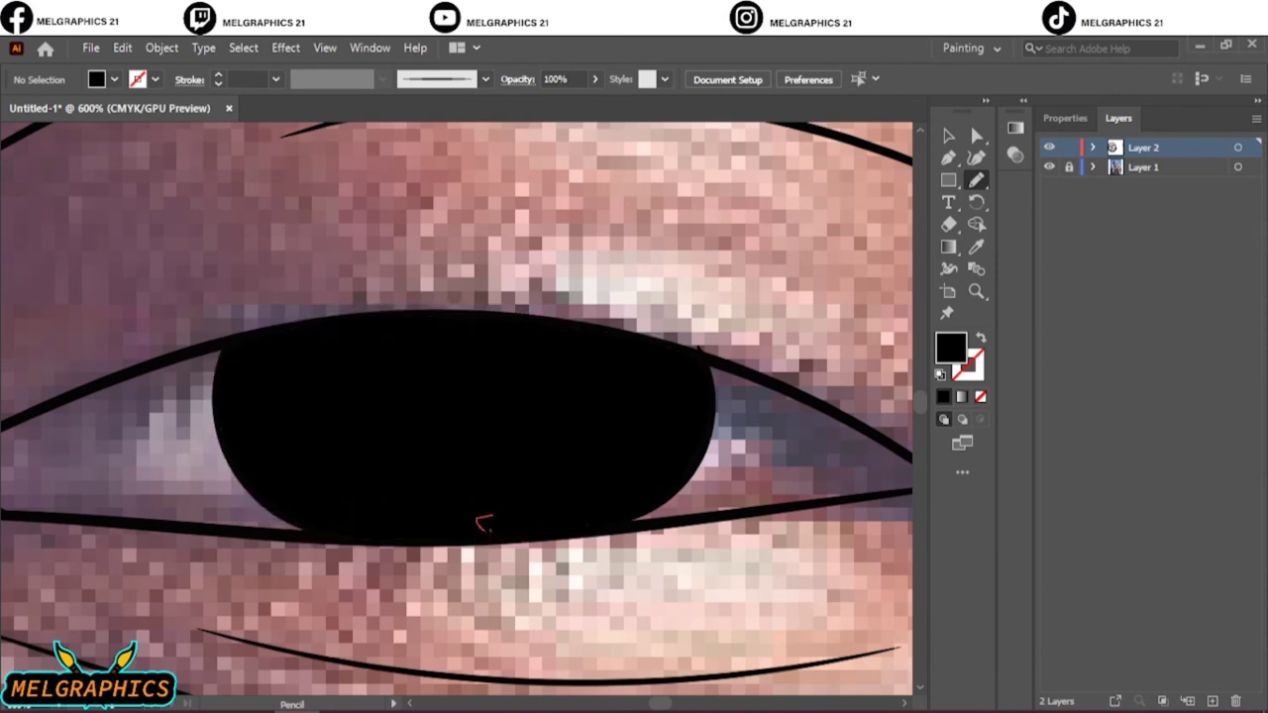
scroll(485, 522, "right", 5)
left_click_drag(513, 405, 802, 536)
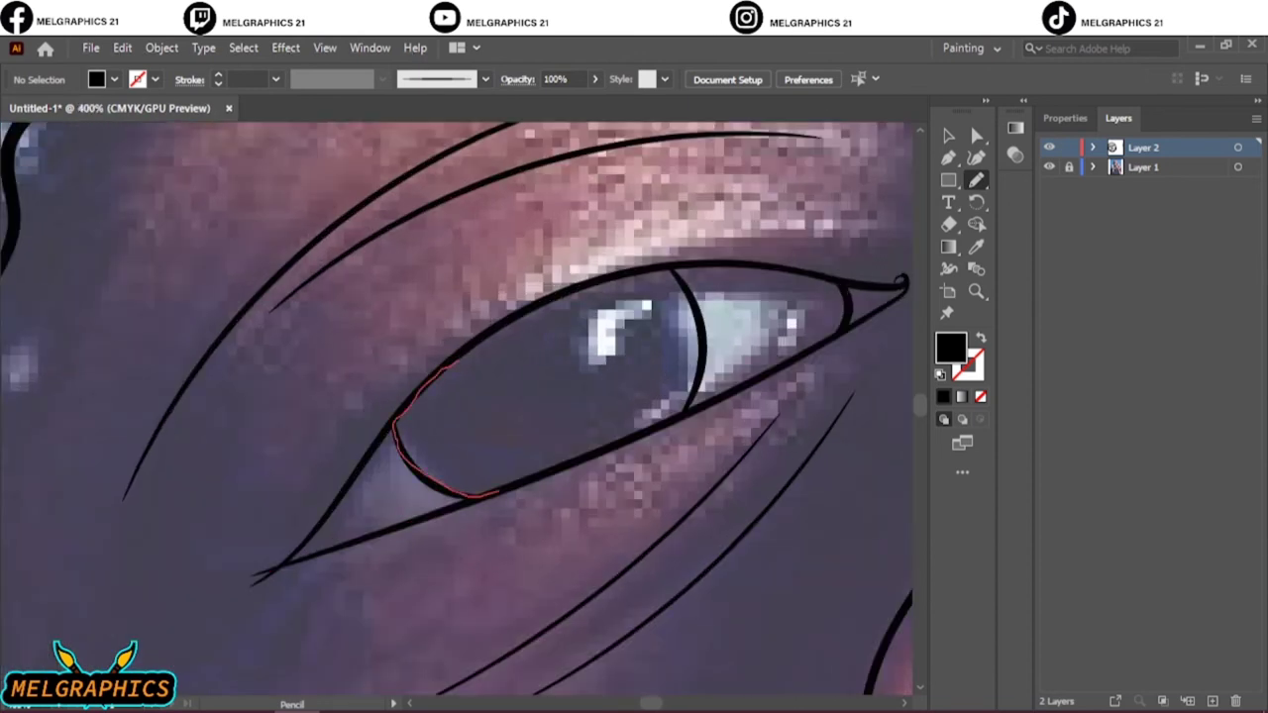
Trace the second iris, the eye's lower-left corner and both nostrils in black
left_click_drag(570, 460, 566, 458)
left_click_drag(517, 325, 564, 295)
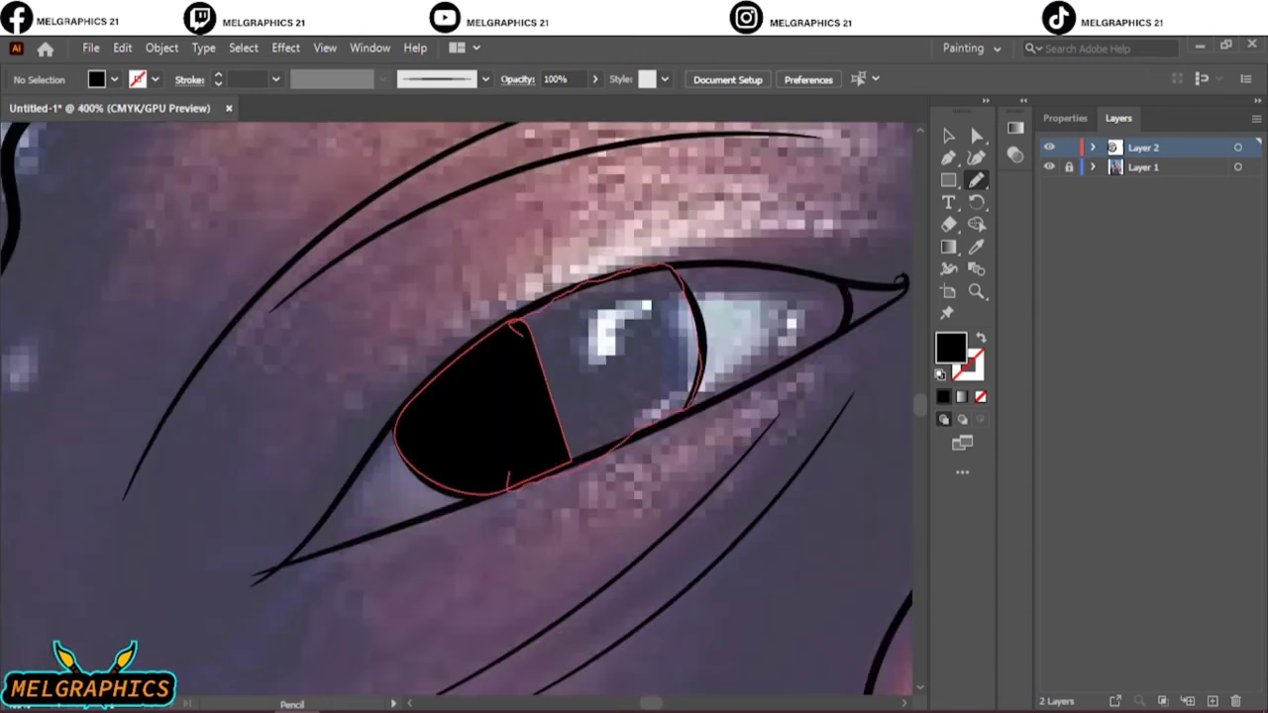
left_click_drag(507, 483, 507, 488)
key("ctrl+shift+a")
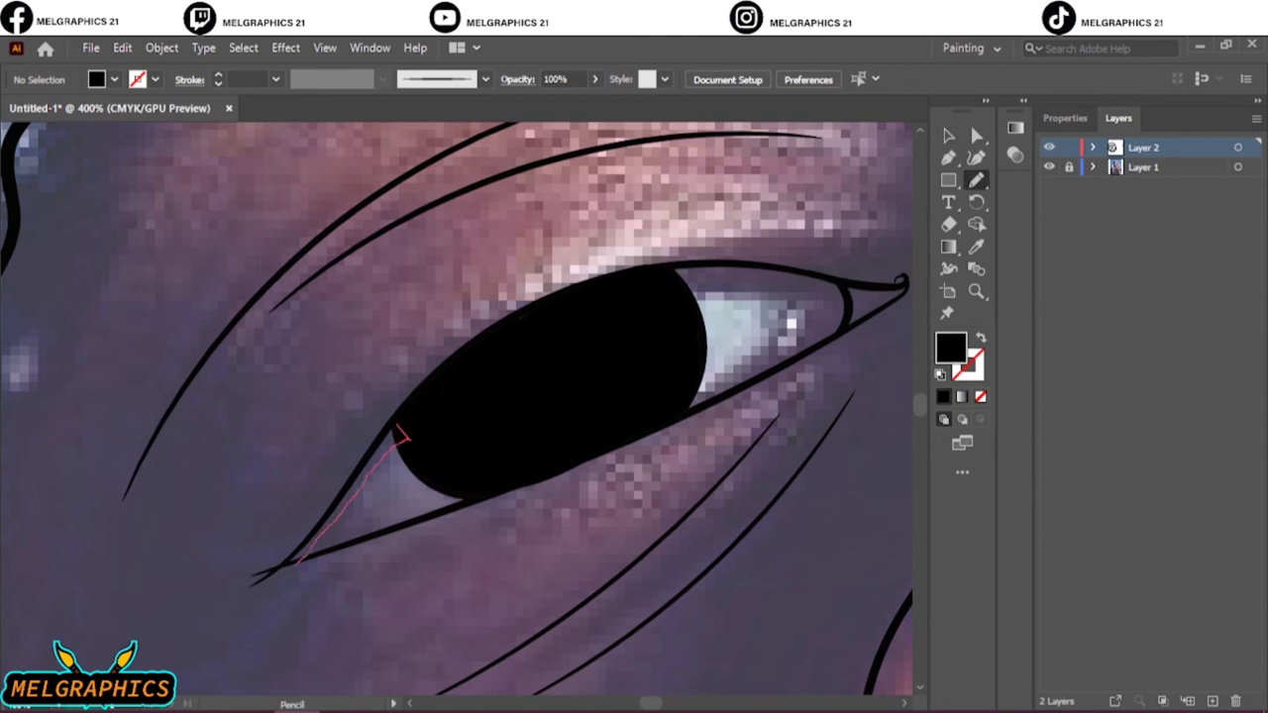
left_click_drag(297, 562, 256, 581)
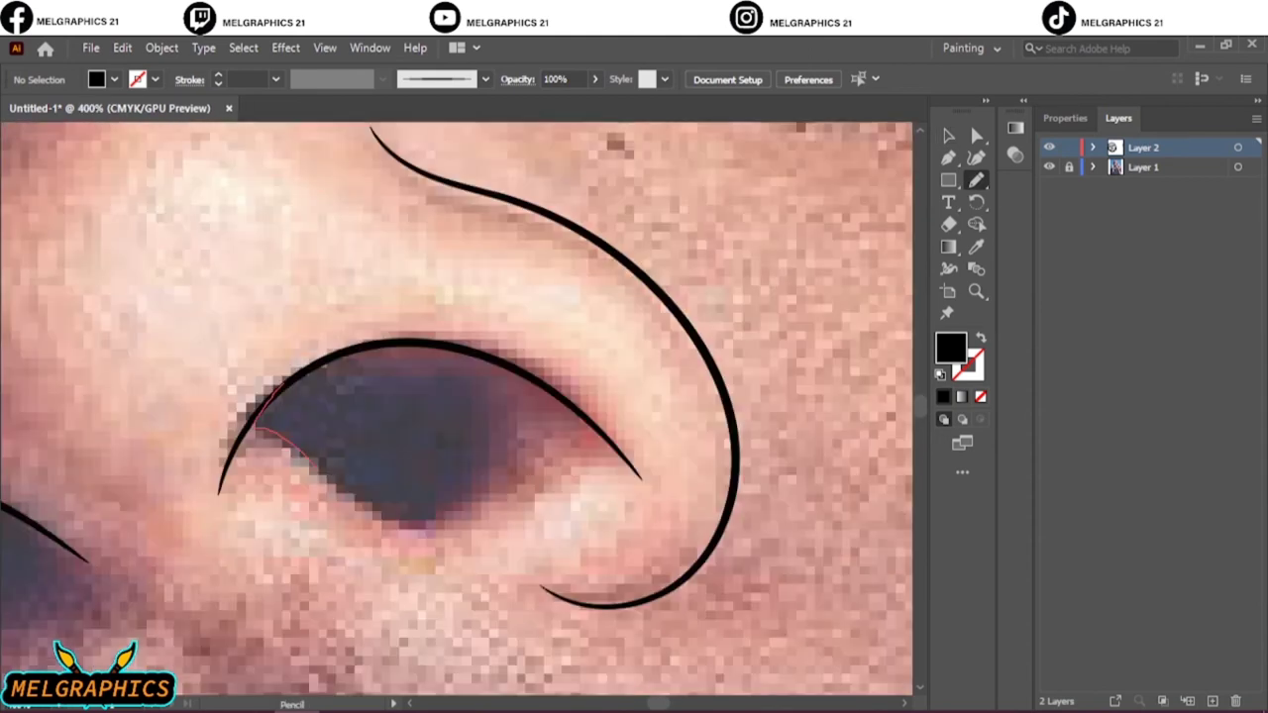
left_click_drag(302, 452, 259, 398)
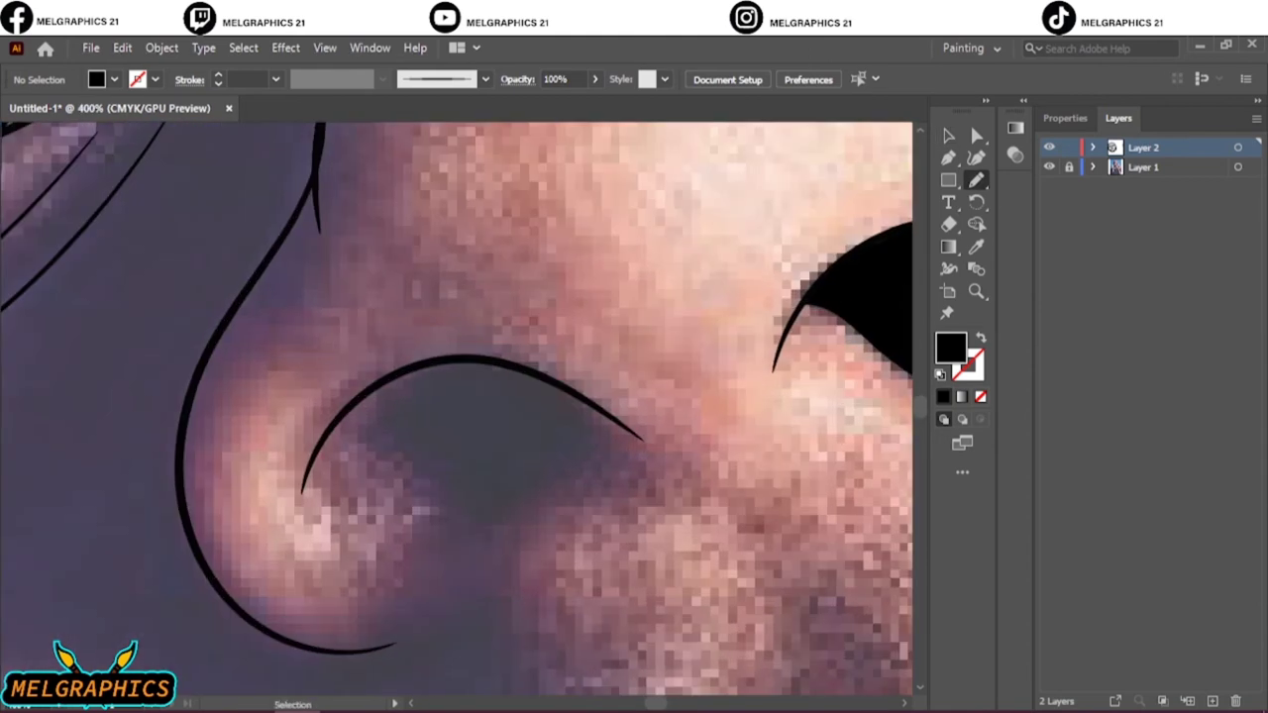
left_click_drag(356, 394, 377, 384)
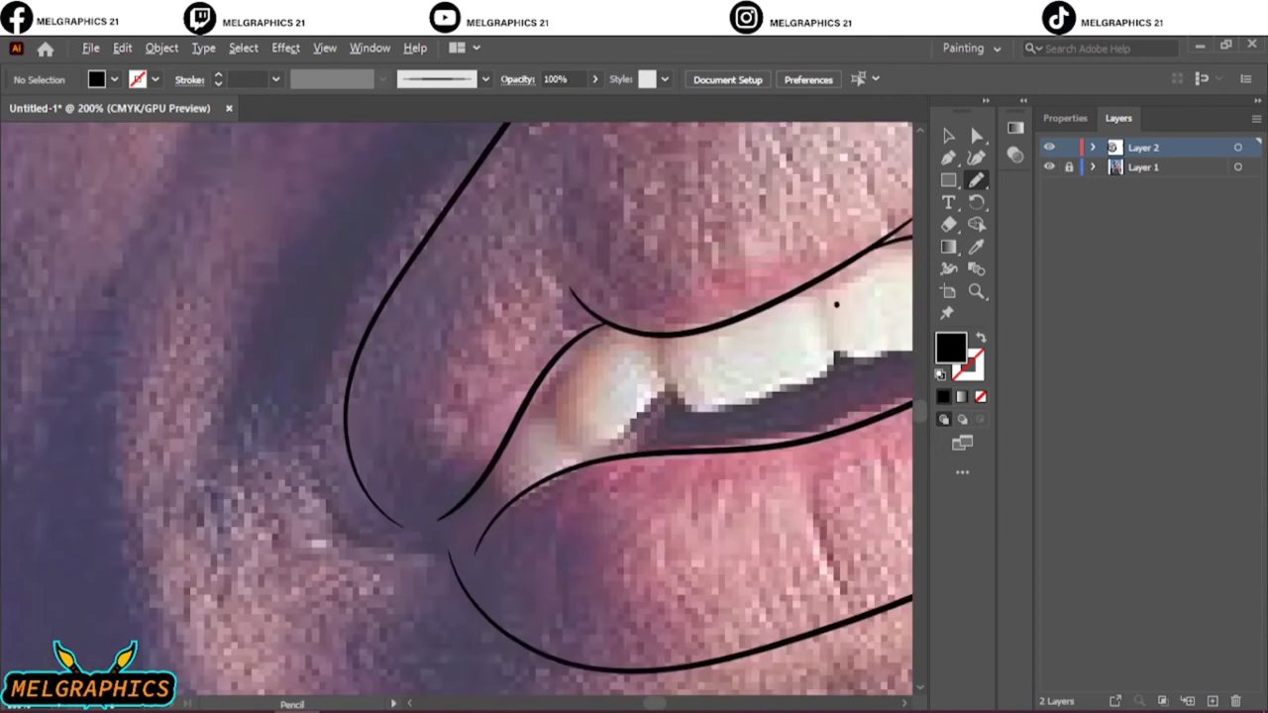
Trace closed black shapes over both dark lip corners
left_click_drag(505, 481, 530, 492)
left_click_drag(317, 462, 476, 549)
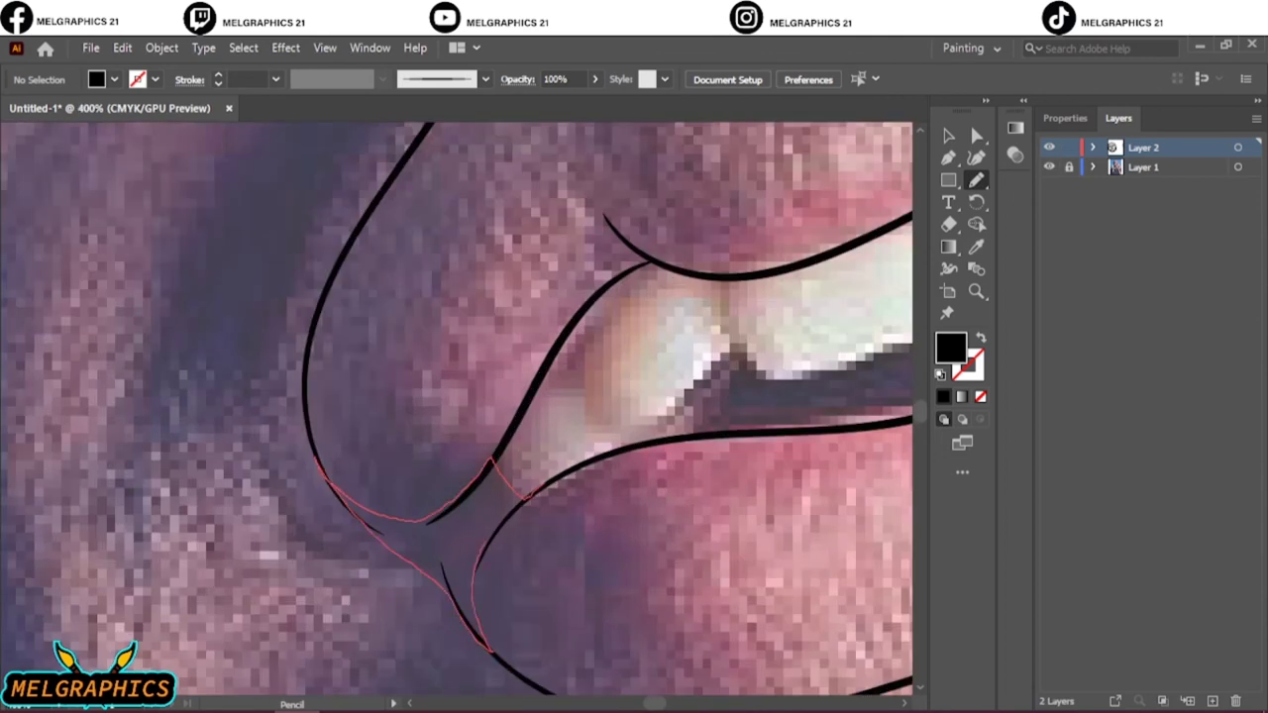
left_click_drag(619, 454, 520, 490)
scroll(694, 396, "up", 2)
mouse_move(751, 397)
left_mouse_down()
mouse_move(466, 295)
mouse_move(668, 543)
left_mouse_up()
Fill the dark gap beneath the upper teeth with a solid black shape
key("ctrl+0")
scroll(521, 237, "up", 5)
scroll(707, 278, "up", 3)
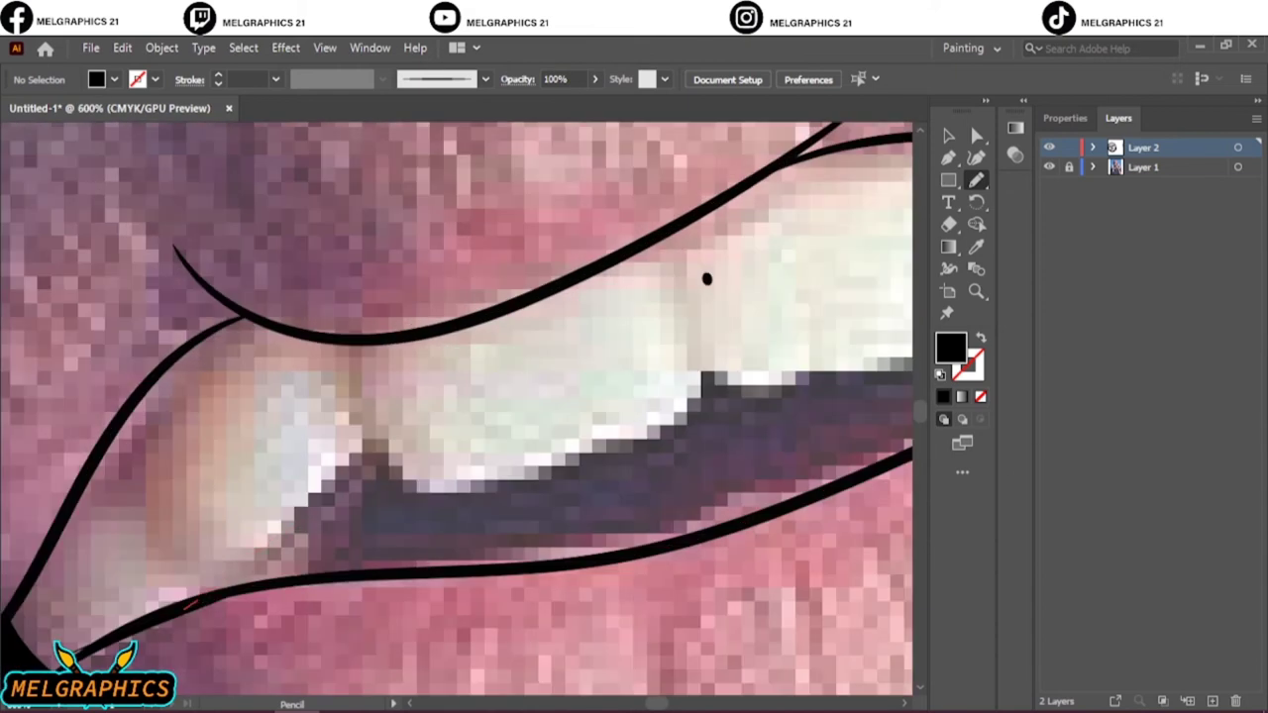
left_click_drag(691, 538, 690, 540)
scroll(456, 406, "right", 3)
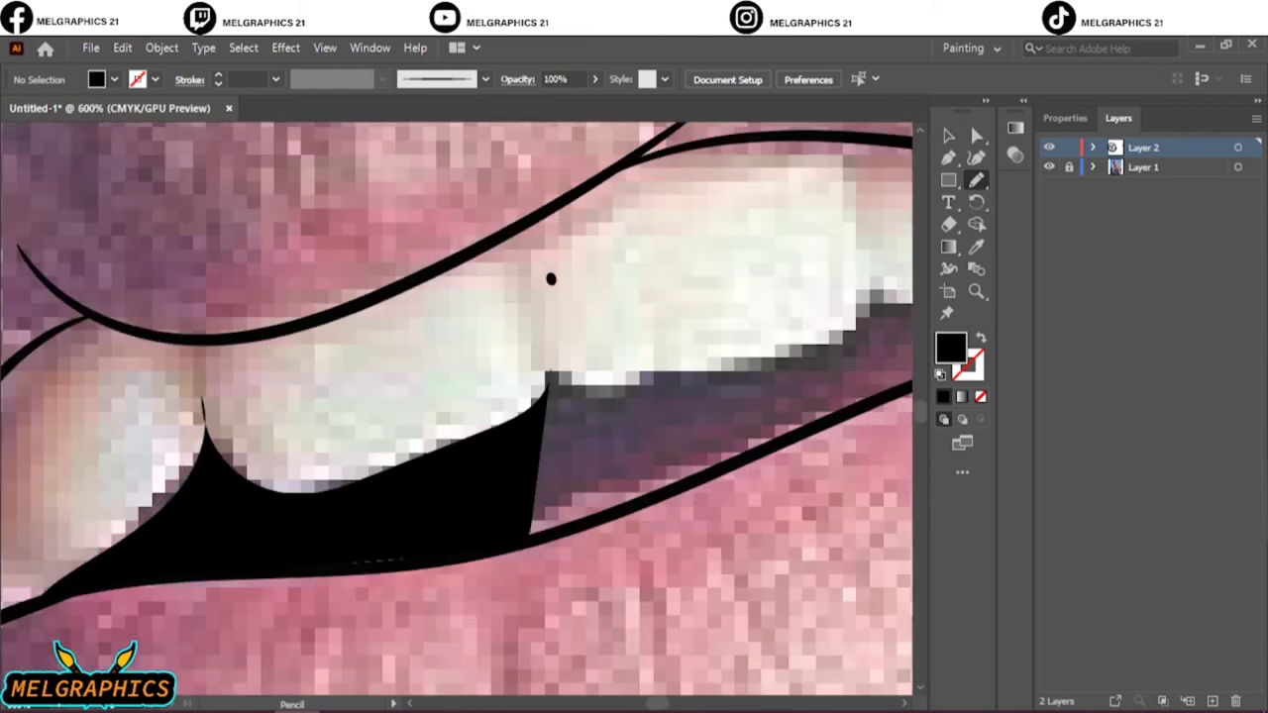
scroll(260, 391, "right", 5)
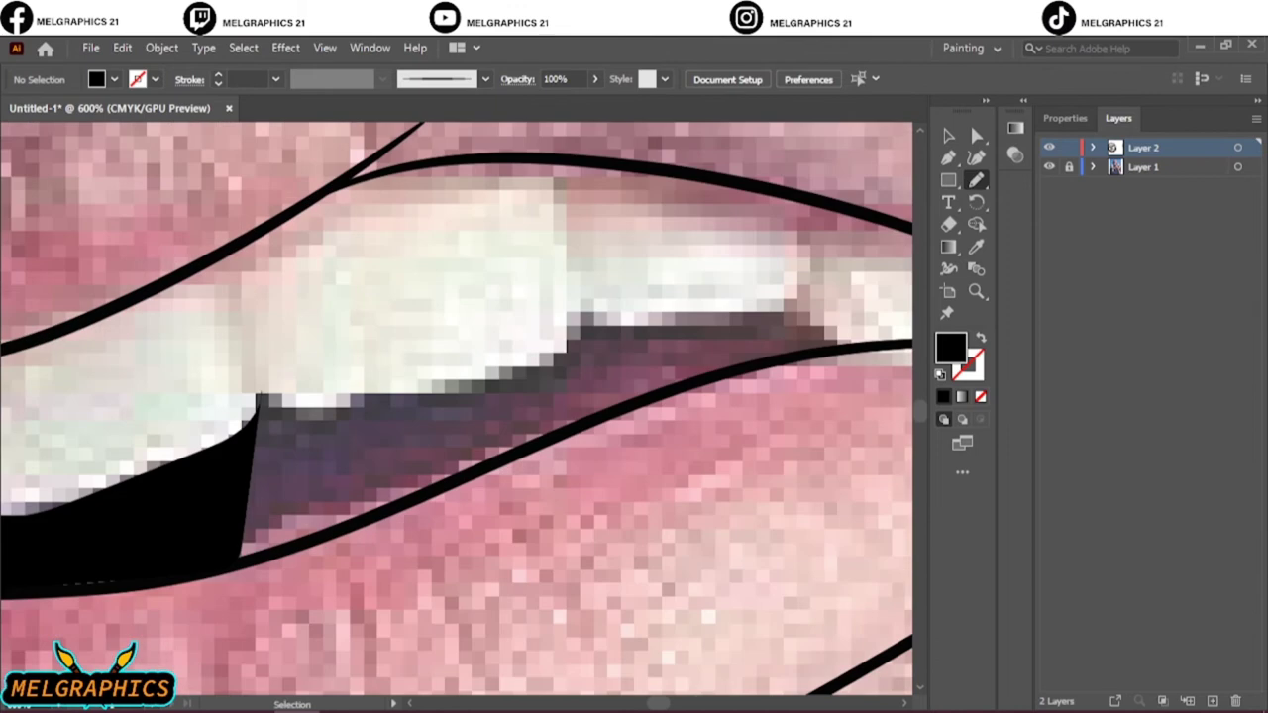
scroll(210, 397, "right", 1)
mouse_move(783, 247)
left_mouse_down()
mouse_move(559, 421)
mouse_move(158, 576)
mouse_move(510, 545)
left_mouse_up()
scroll(456, 406, "left", 3)
scroll(456, 407, "left", 2)
key("ctrl+0")
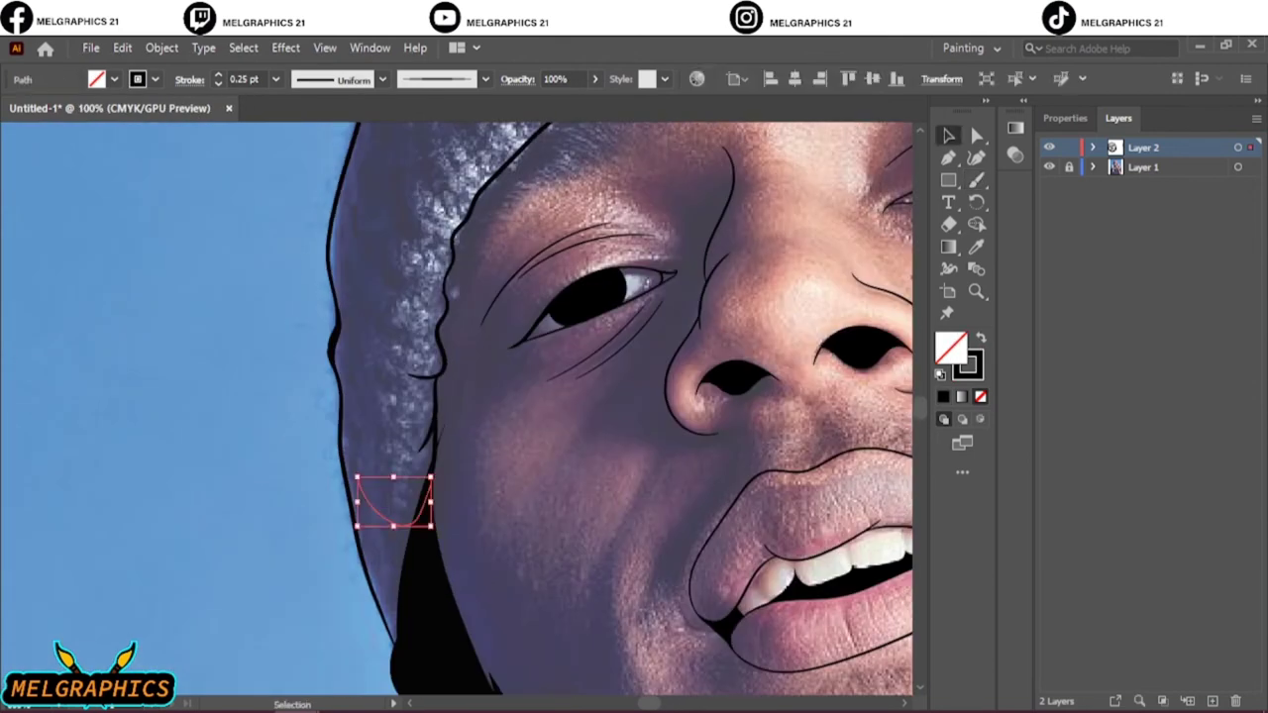
Paint six curved black rib strokes across the left side of the beanie
scroll(455, 406, "up", 5)
left_click_drag(369, 505, 430, 543)
left_click_drag(345, 391, 432, 496)
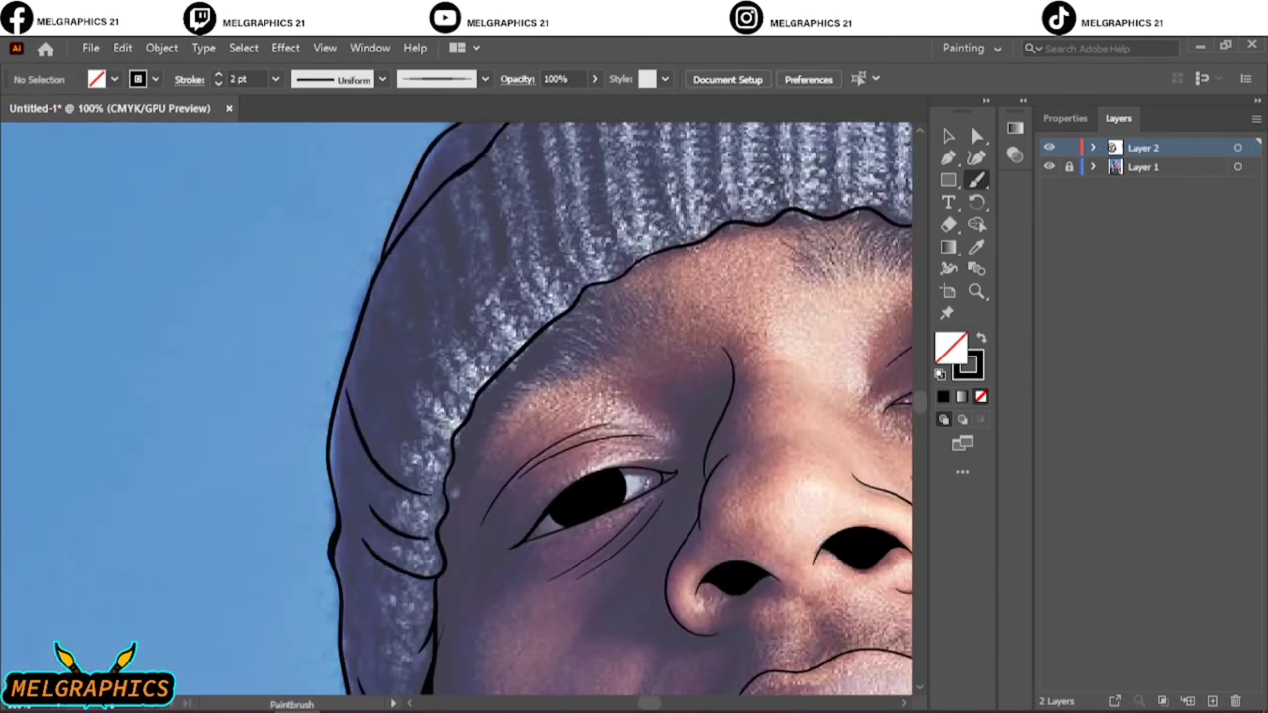
left_click_drag(382, 318, 438, 442)
left_click_drag(416, 273, 458, 394)
left_click_drag(445, 206, 499, 349)
left_click_drag(489, 178, 535, 311)
Select the lower and upper rib strokes to adjust them
key("v")
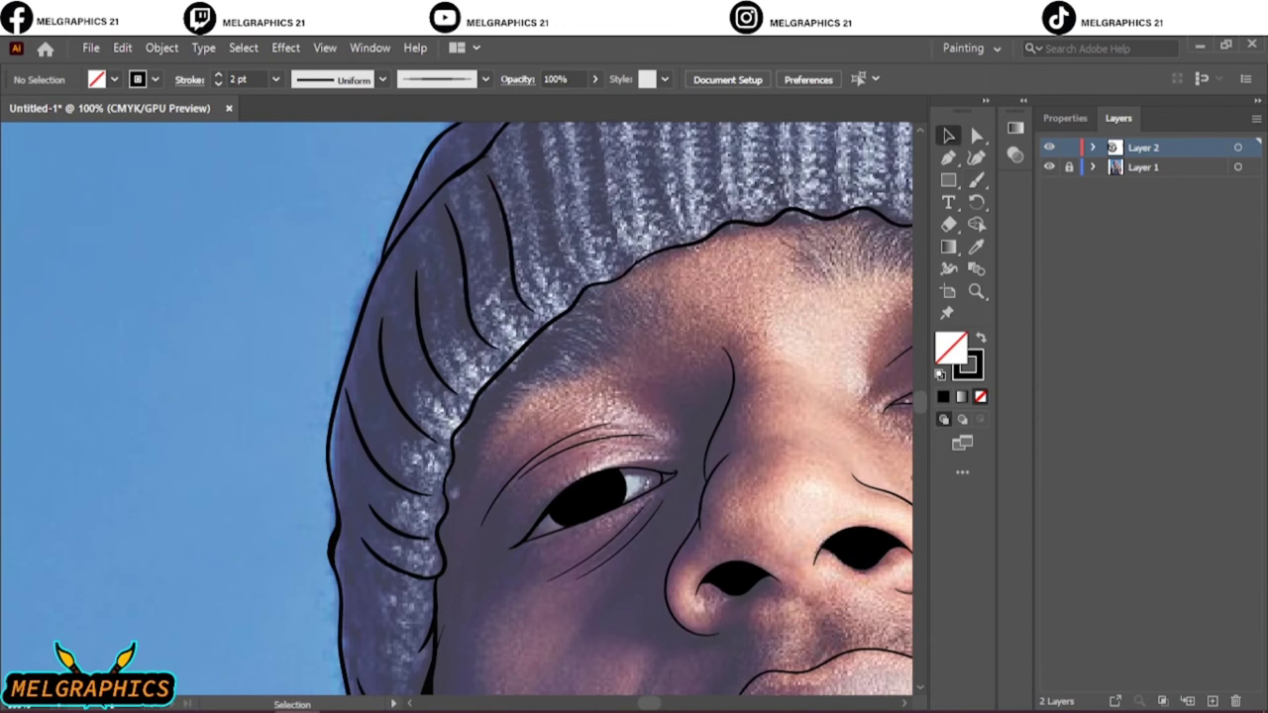
left_click_drag(337, 267, 466, 574)
left_click_drag(436, 168, 540, 355)
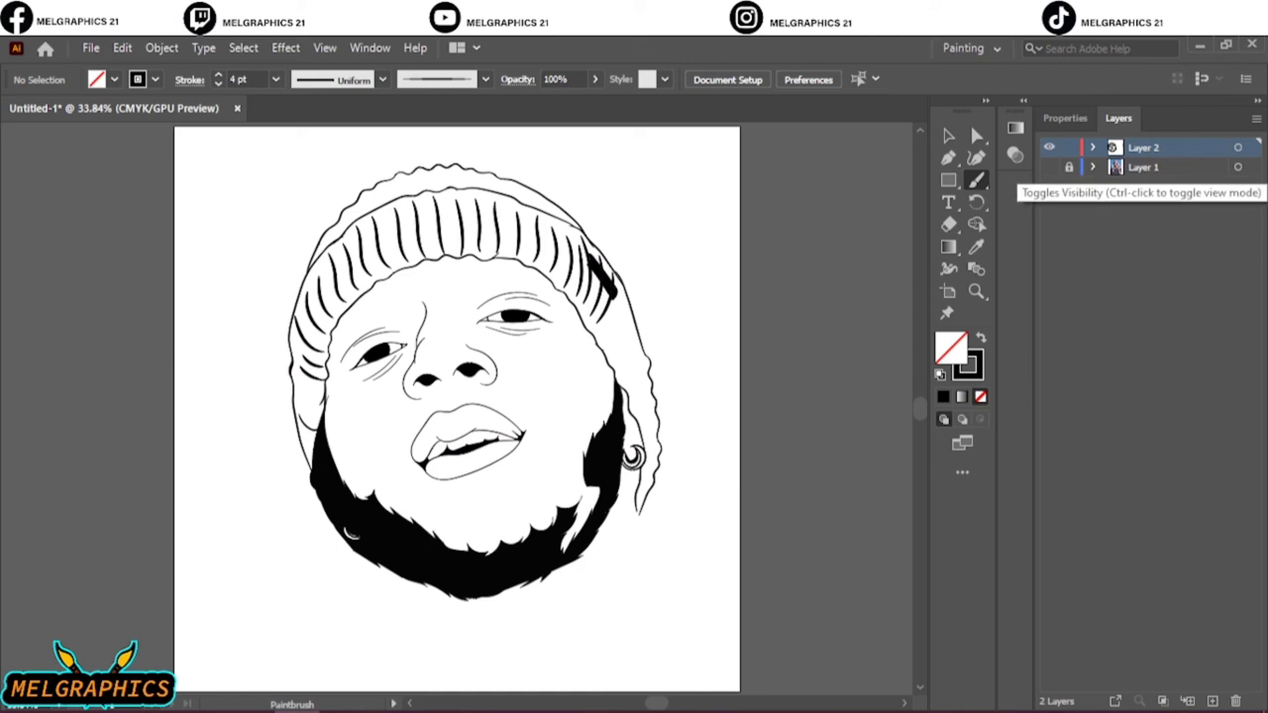
With the photo visible, trace a solid black eyebrow with a spiky lower edge
left_click(1049, 166)
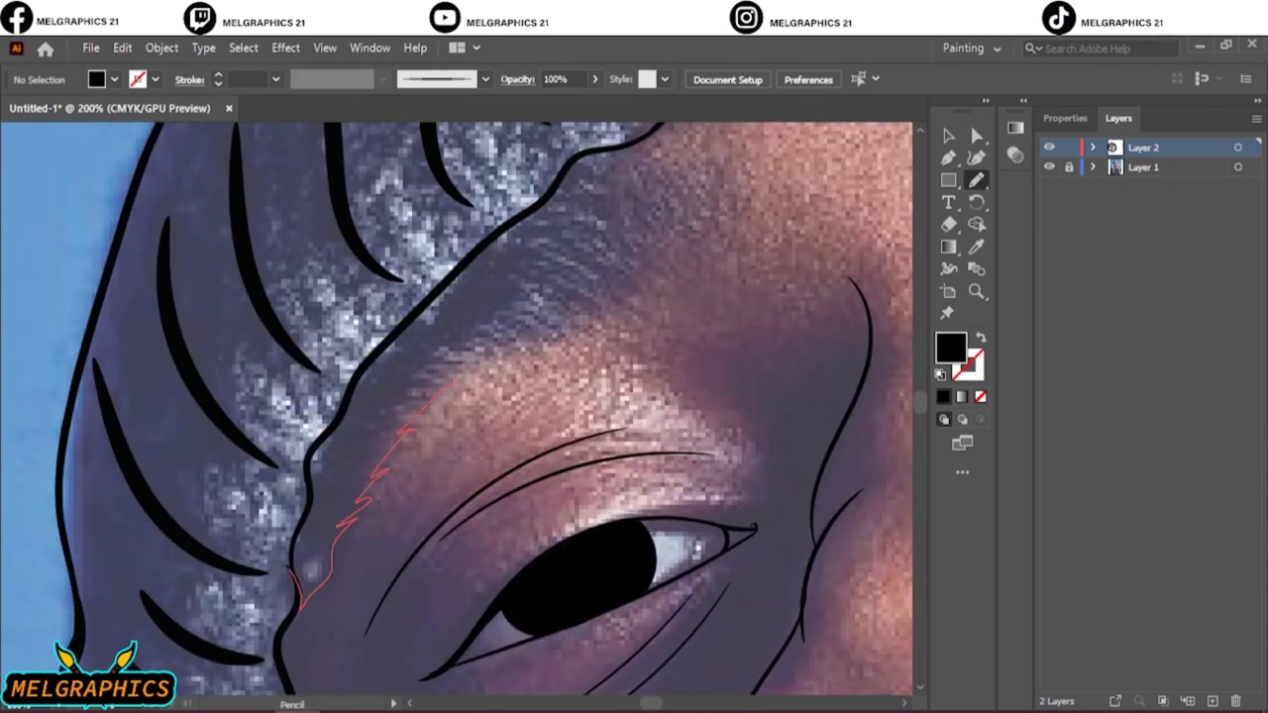
left_click_drag(477, 352, 661, 282)
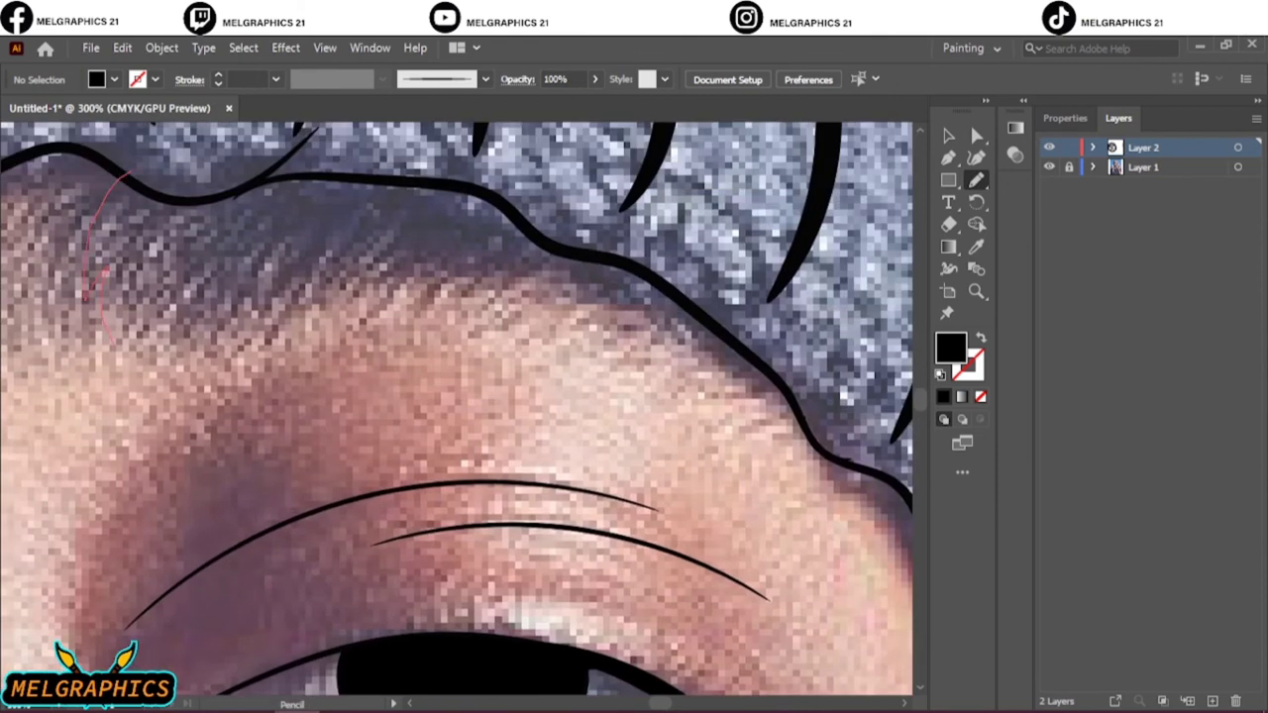
left_click_drag(593, 258, 124, 173)
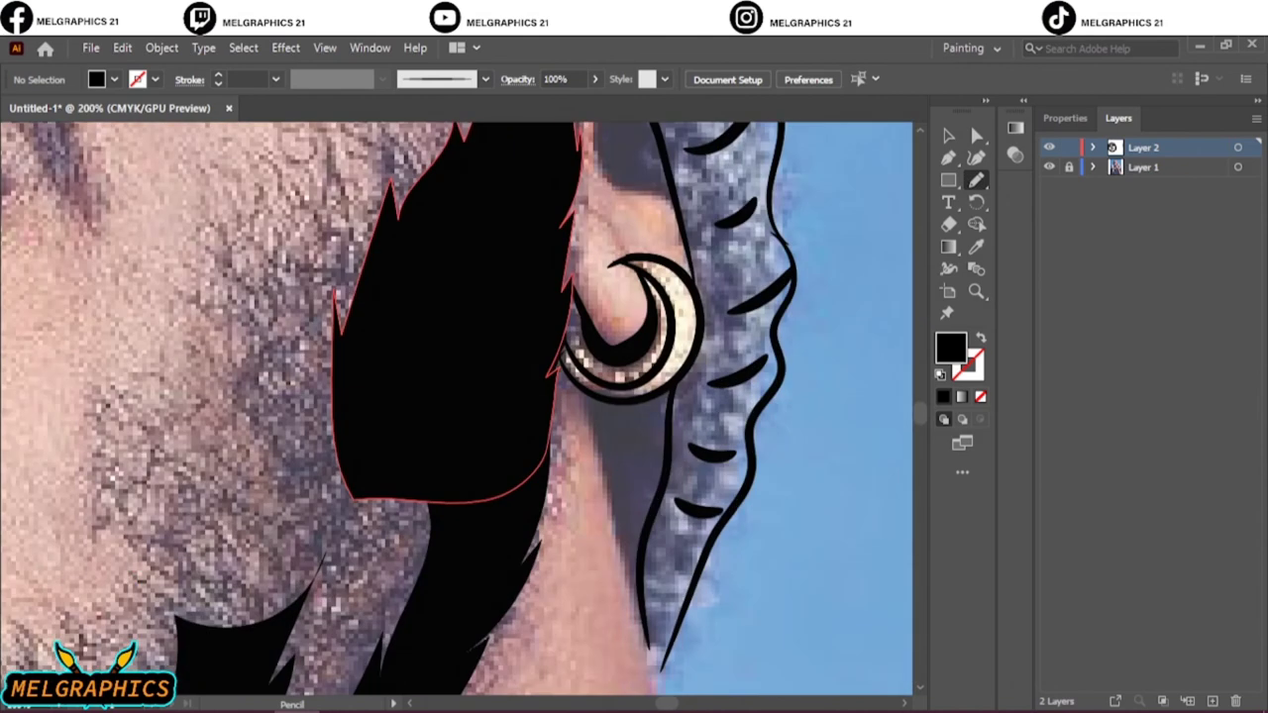
scroll(456, 406, "down", 3)
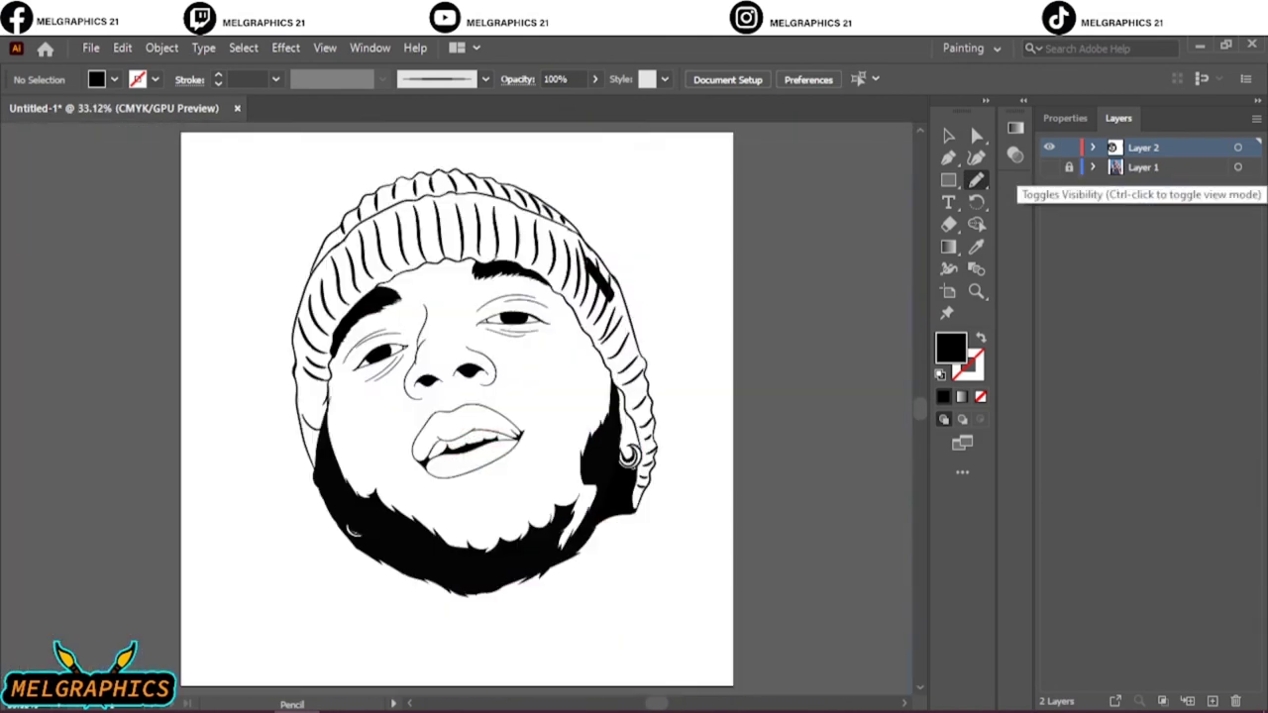
Show the photo again and brush a thin black hair stroke on the cheek stubble
left_click(1049, 166)
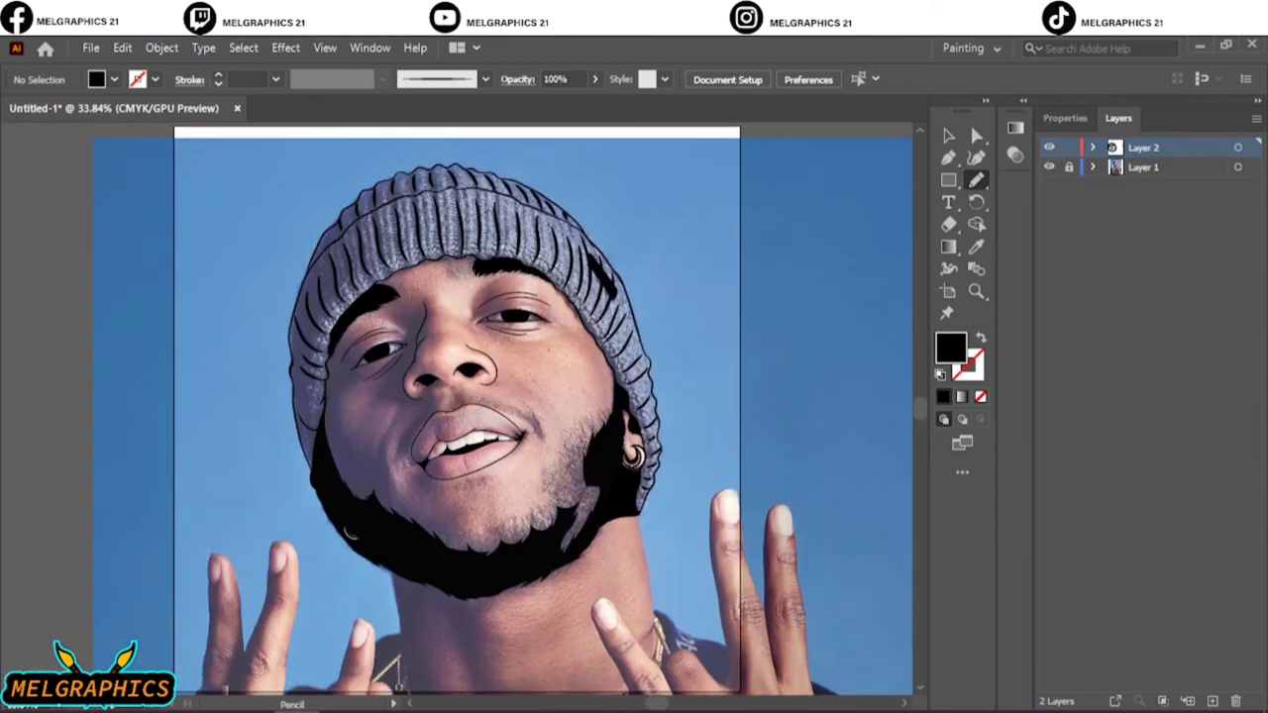
key("b")
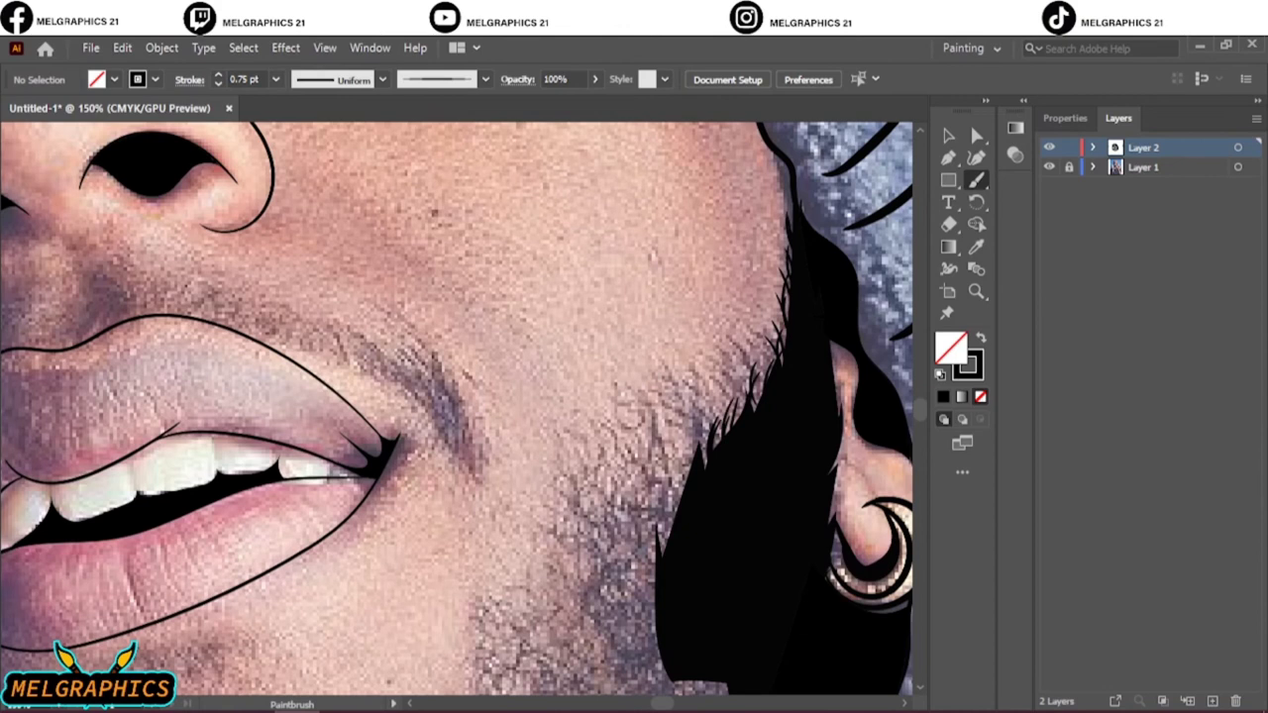
left_click_drag(674, 493, 649, 560)
Brush short hair strands across the chin and up the jaw edge
mouse_move(634, 493)
left_mouse_down()
mouse_move(608, 565)
mouse_move(577, 572)
left_mouse_up()
scroll(455, 406, "down", 5)
left_click_drag(592, 253, 541, 331)
left_click_drag(561, 313, 529, 348)
mouse_move(541, 319)
left_mouse_down()
mouse_move(499, 375)
mouse_move(531, 370)
left_mouse_up()
left_click_drag(553, 388, 509, 418)
left_click_drag(578, 393, 601, 432)
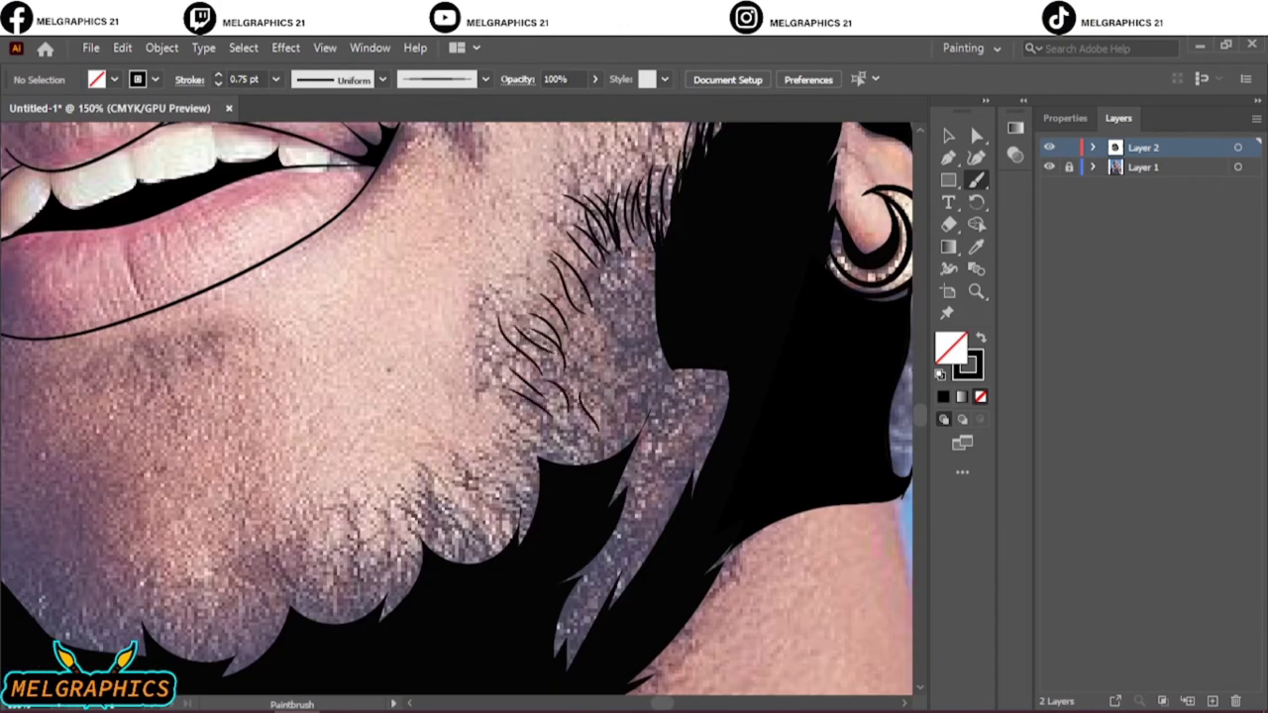
left_click_drag(654, 243, 639, 271)
left_click_drag(654, 327, 630, 368)
left_click_drag(666, 292, 640, 363)
left_click_drag(654, 362, 555, 464)
Brush beard strands lower along the jaw and onto the lower jaw sliver
left_click_drag(600, 404, 565, 432)
left_click_drag(618, 396, 607, 436)
left_click_drag(670, 398, 636, 428)
mouse_move(727, 369)
left_mouse_down()
mouse_move(670, 392)
mouse_move(683, 474)
left_mouse_up()
left_click_drag(665, 399, 658, 430)
left_click_drag(670, 418, 638, 475)
left_click_drag(634, 477, 630, 531)
left_click_drag(640, 511, 619, 572)
left_click_drag(634, 539, 608, 578)
left_click_drag(614, 555, 603, 598)
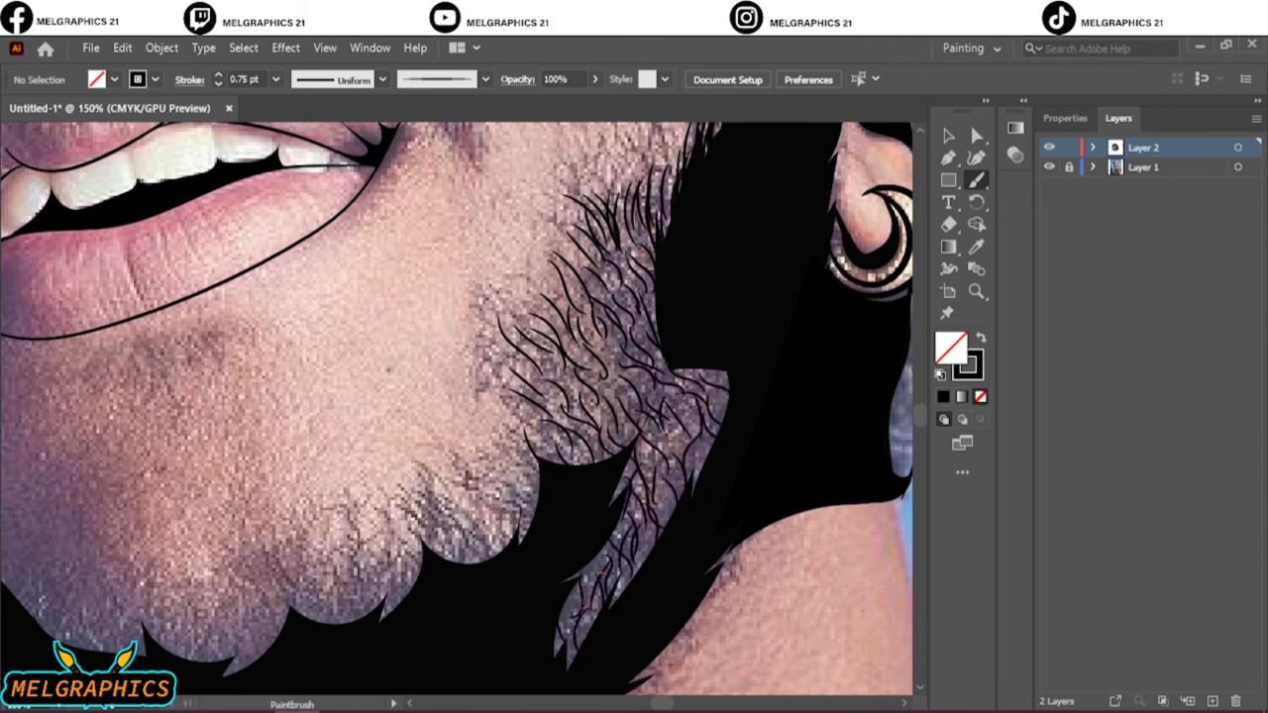
Add short hairs along the jaw and chin edges and extend the black beard shape
left_click_drag(537, 453, 531, 499)
left_click_drag(533, 503, 513, 547)
left_click_drag(521, 489, 503, 543)
left_click_drag(502, 503, 490, 551)
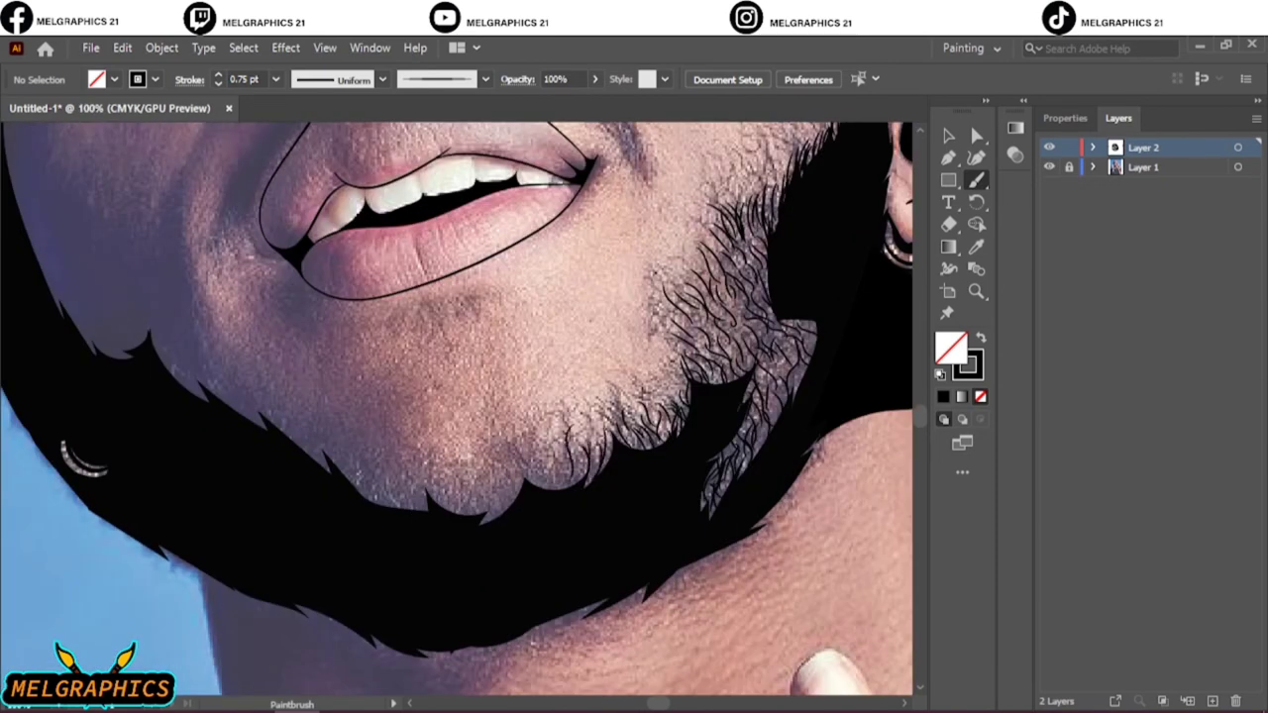
left_click_drag(600, 422, 596, 457)
left_click_drag(585, 428, 583, 464)
left_click_drag(566, 450, 554, 495)
left_click_drag(541, 461, 537, 489)
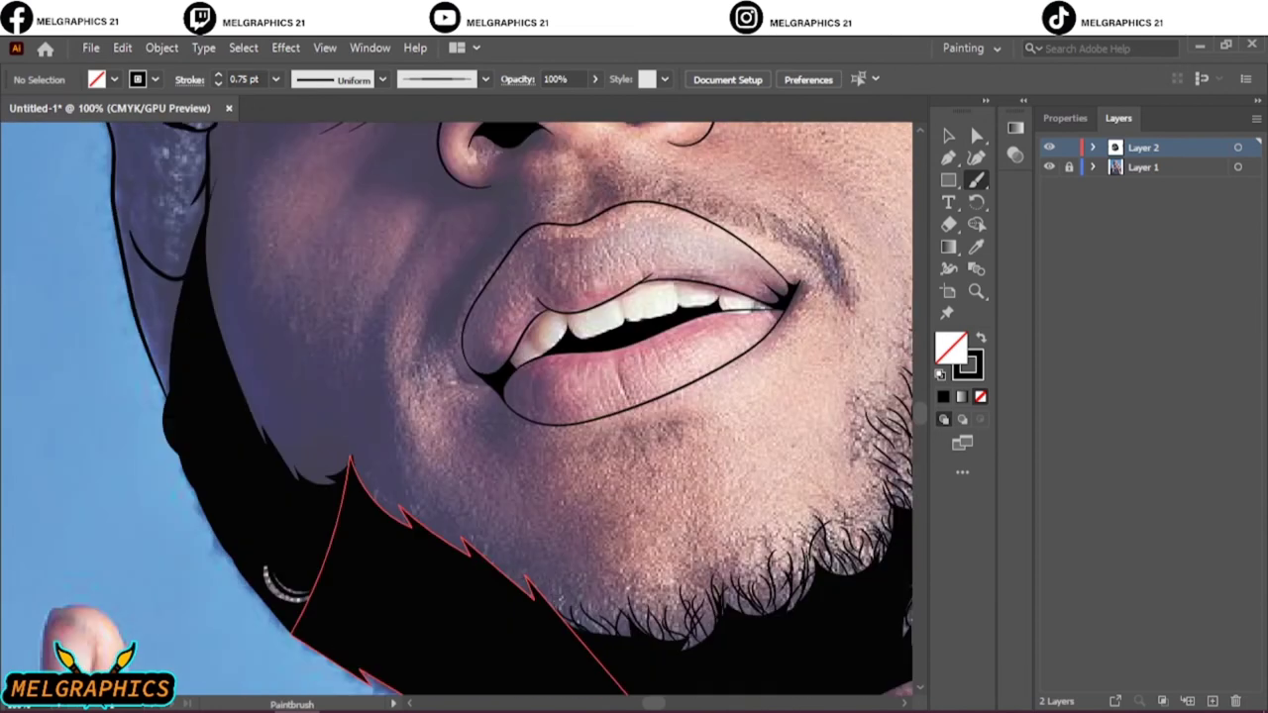
left_click_drag(418, 545, 451, 576)
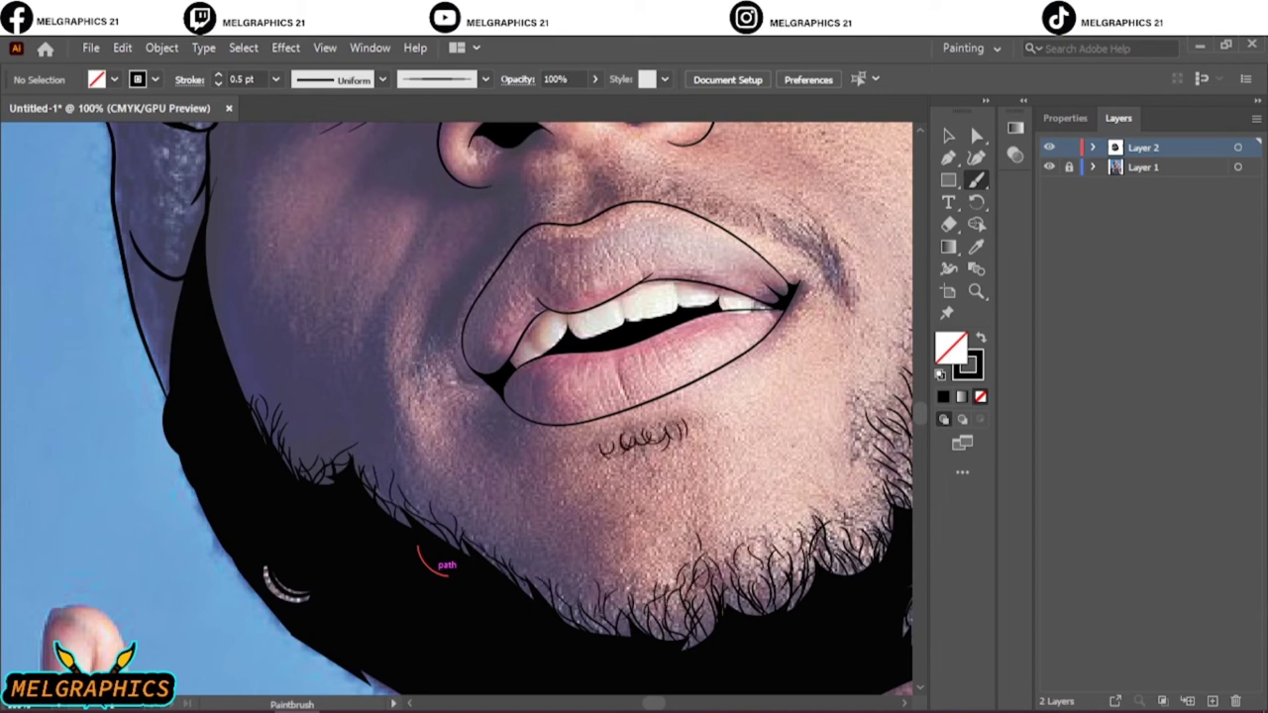
Hide the photo to check, then draw curly hair strokes along the beard edge
key("ctrl+0")
left_click(1049, 166)
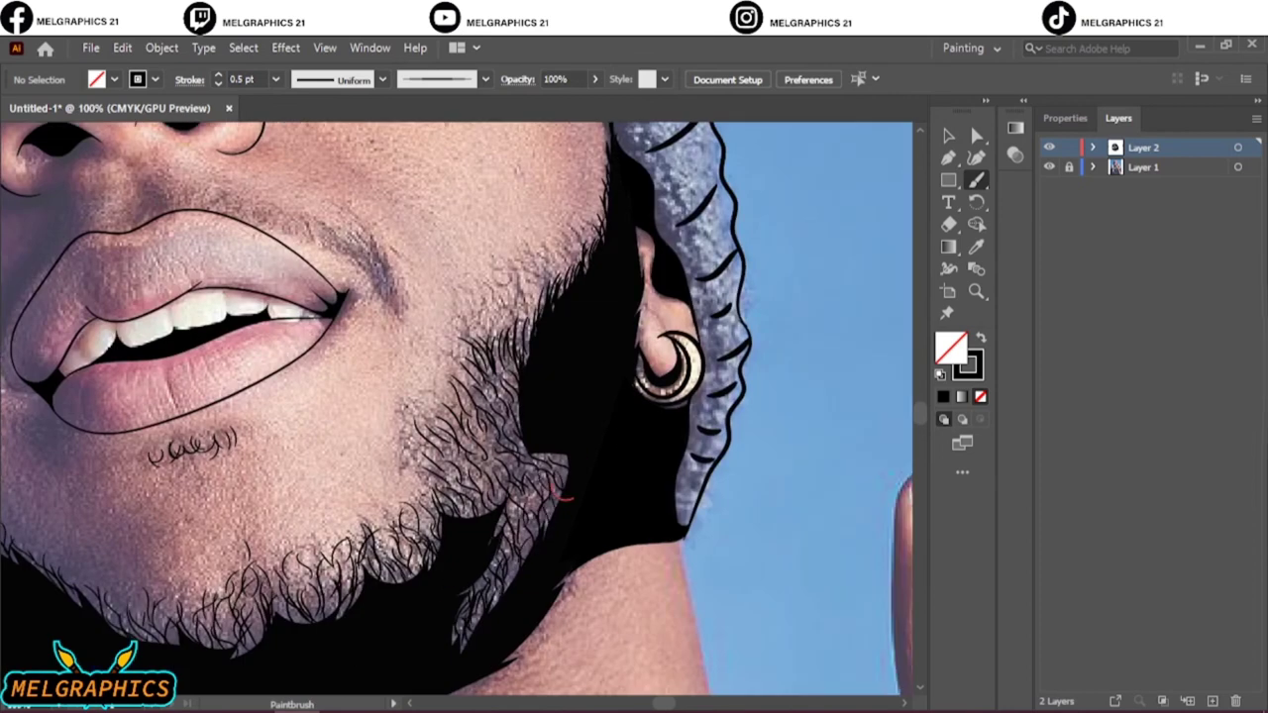
left_click_drag(525, 476, 503, 525)
left_click_drag(475, 349, 487, 305)
left_click_drag(507, 319, 513, 285)
left_click_drag(525, 317, 535, 283)
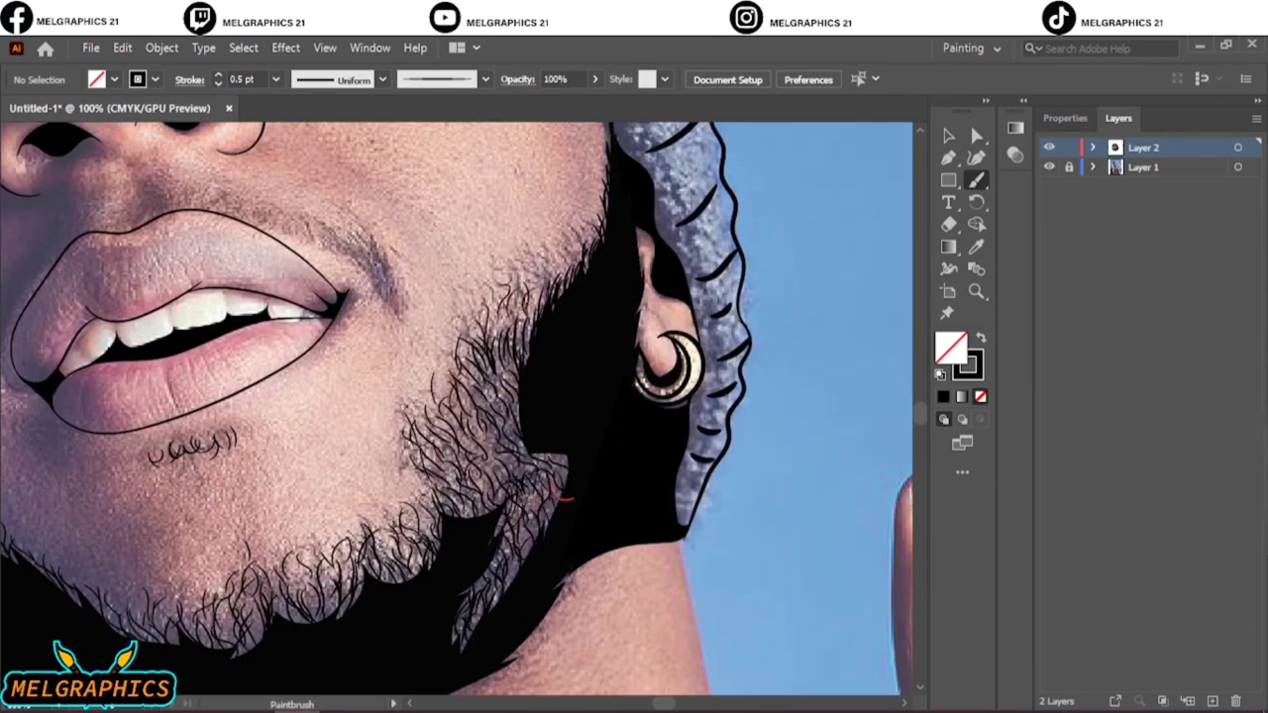
left_click_drag(471, 327, 482, 285)
left_click_drag(459, 339, 474, 299)
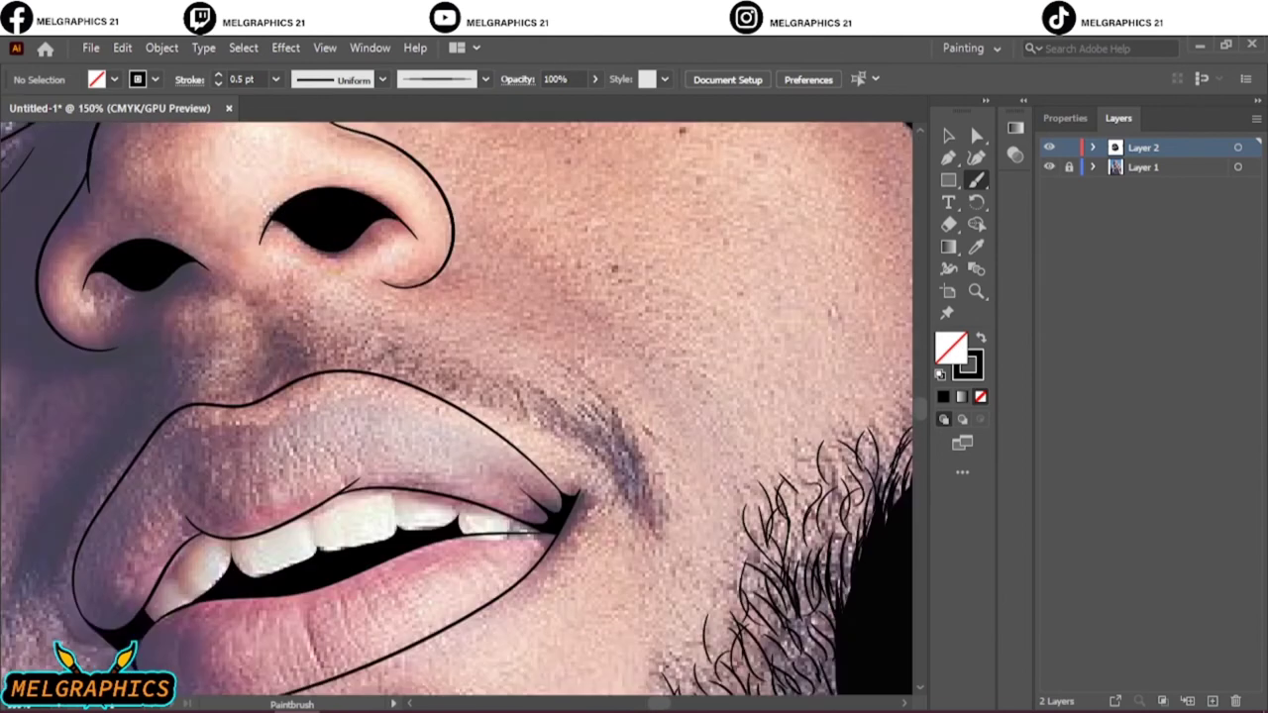
Add stubble strokes above the upper lip and near the mouth corner
scroll(457, 409, "up", 2)
left_click_drag(610, 501, 629, 547)
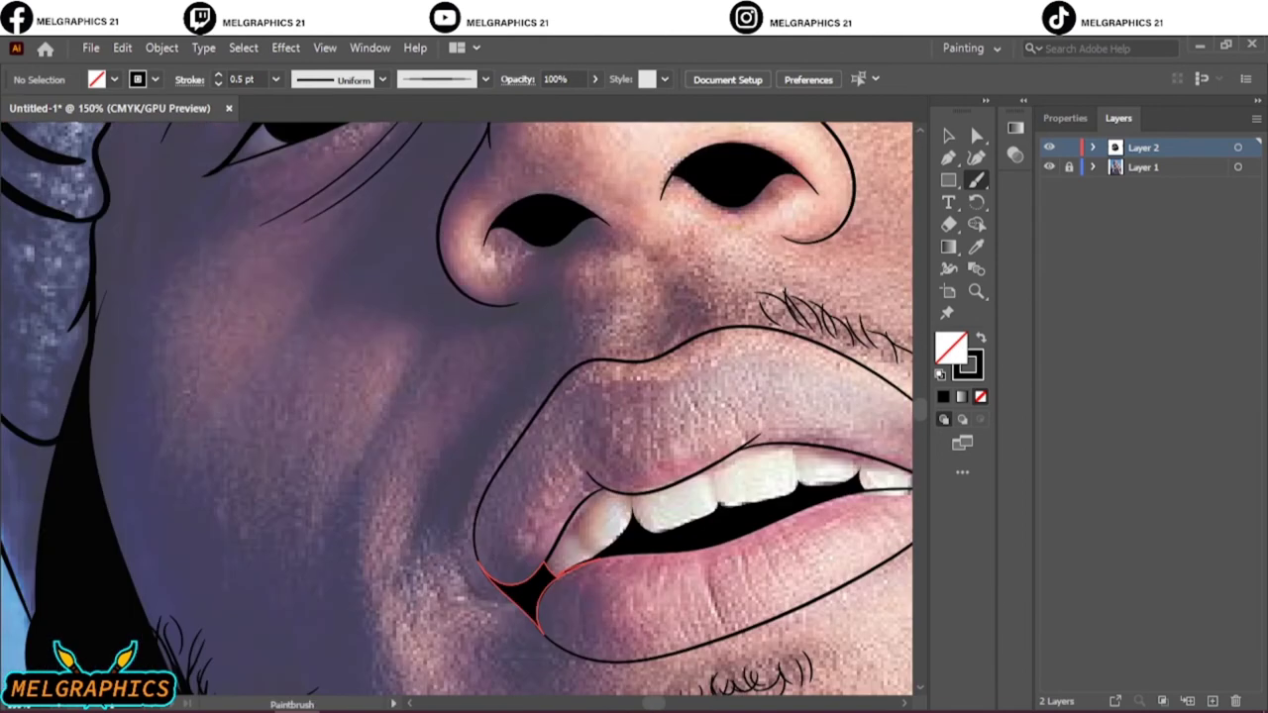
left_click_drag(441, 565, 436, 519)
left_click_drag(445, 535, 442, 493)
Briefly hide the reference photo to check, then brush thin hairs at one eyebrow tip
key("ctrl+0")
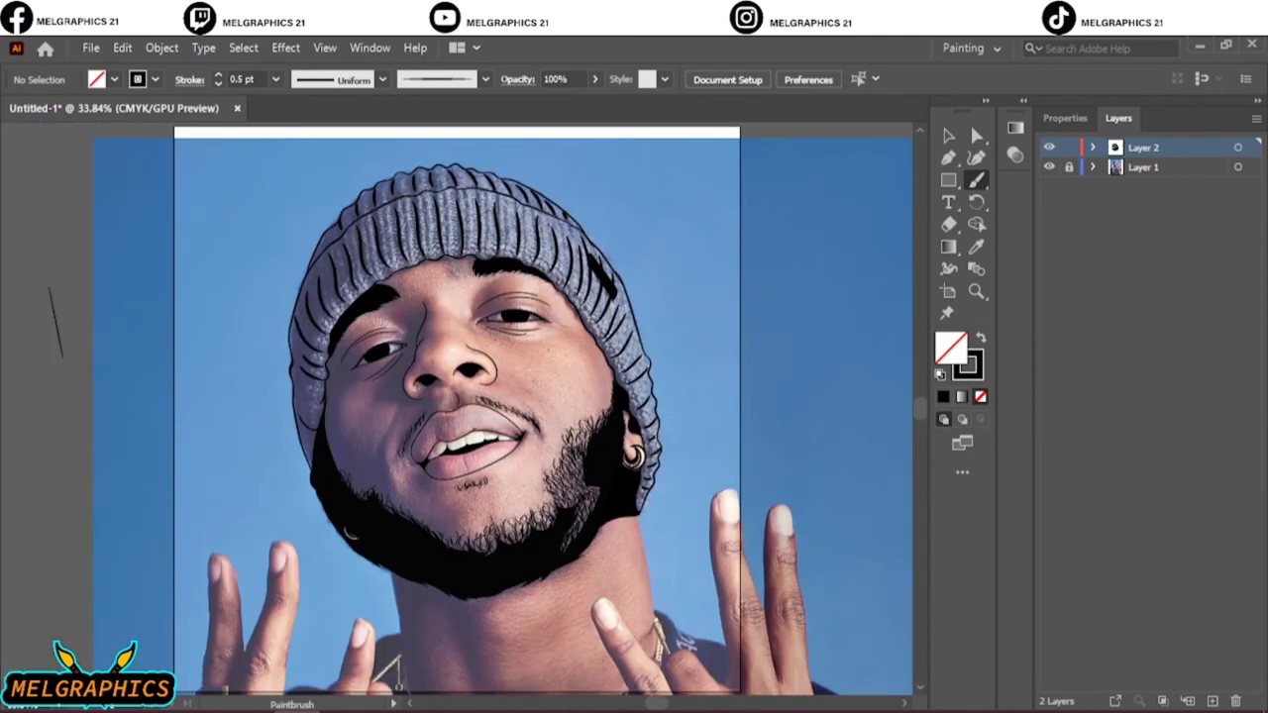
left_click(1049, 167)
left_click(1049, 166)
scroll(480, 417, "down", 1)
key("ctrl+1")
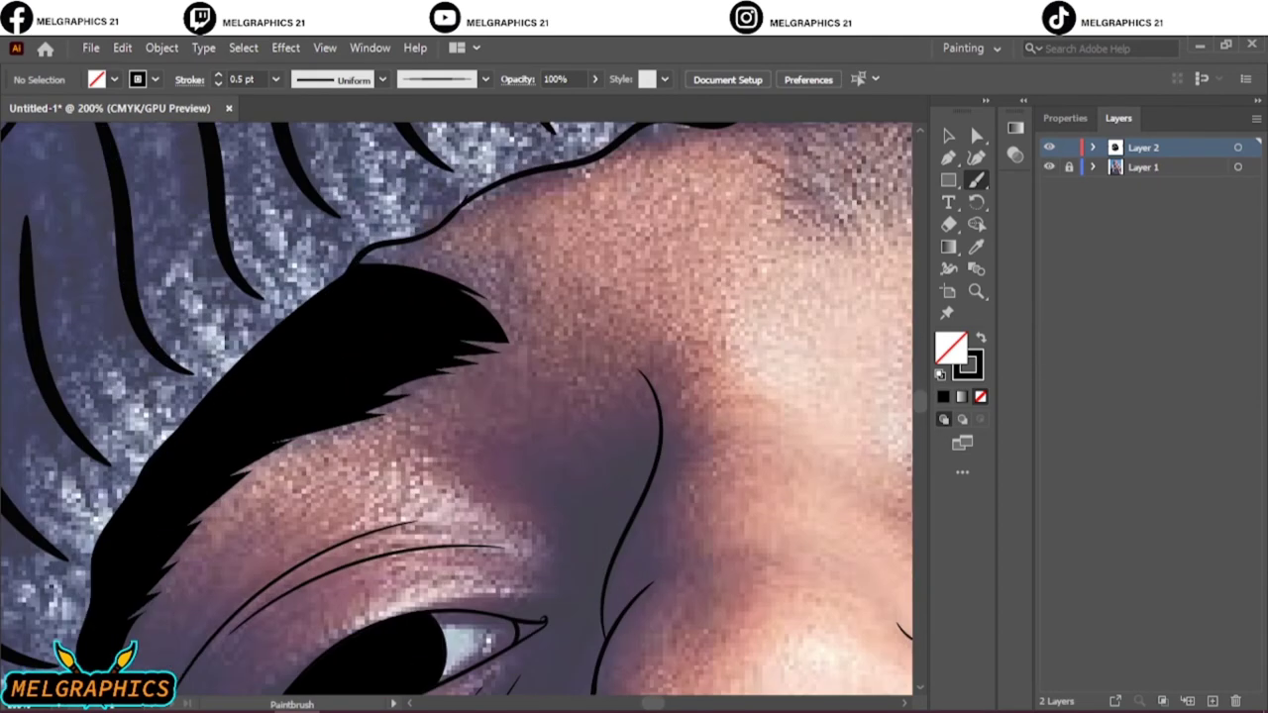
left_click_drag(430, 270, 525, 327)
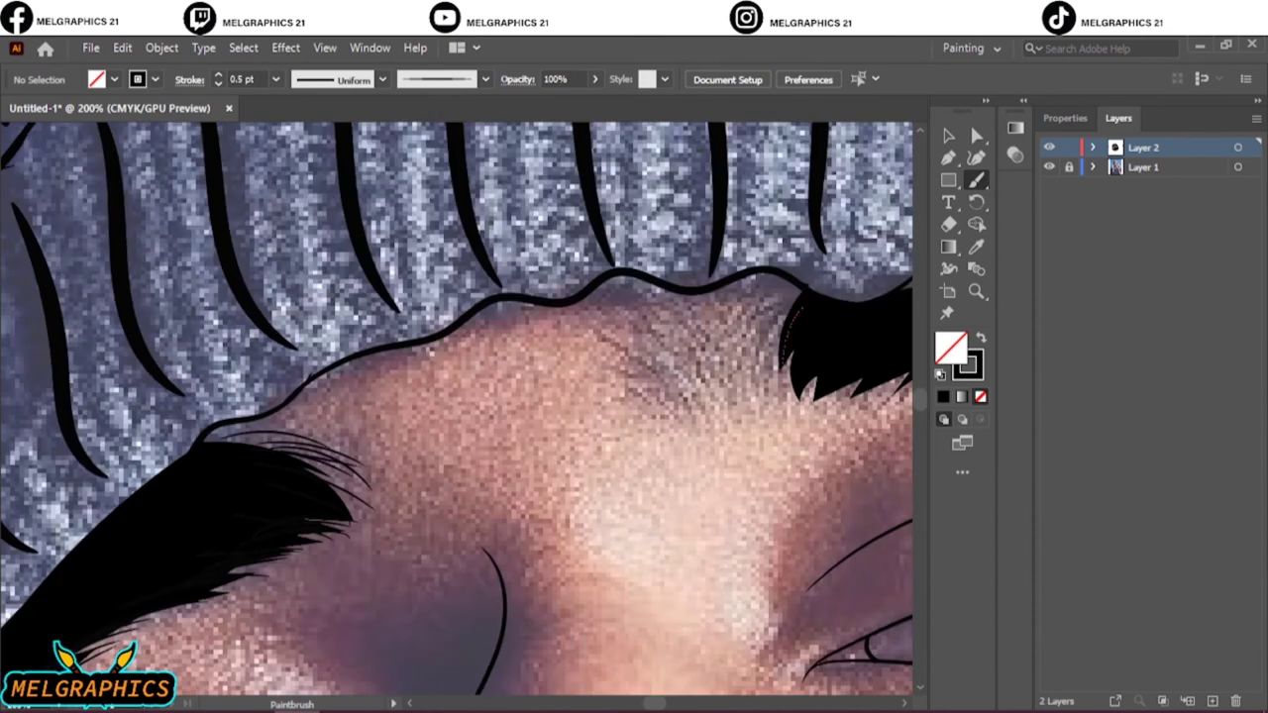
Brush fine hair strokes feathering the right eyebrow's edge
left_click_drag(714, 401, 771, 317)
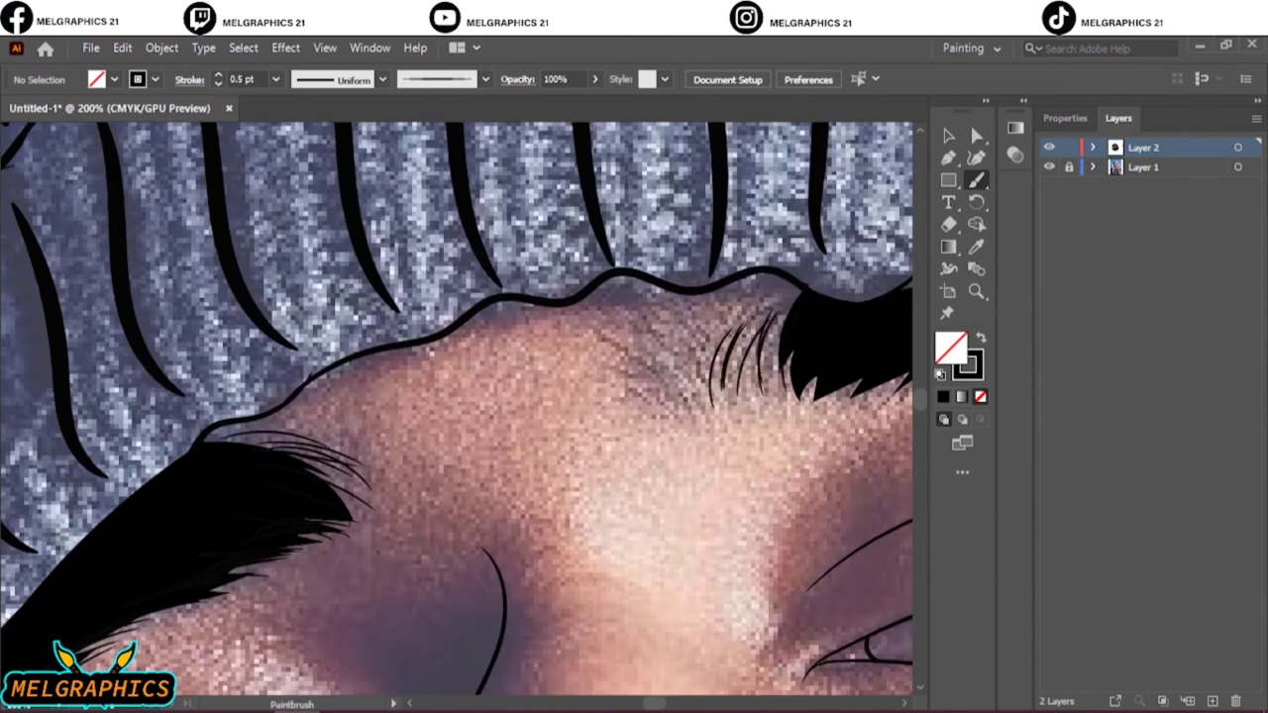
mouse_move(634, 406)
left_mouse_down()
mouse_move(714, 328)
mouse_move(772, 302)
left_mouse_up()
left_click_drag(733, 388, 779, 309)
mouse_move(793, 396)
left_mouse_down()
mouse_move(267, 356)
mouse_move(435, 287)
mouse_move(575, 303)
left_mouse_up()
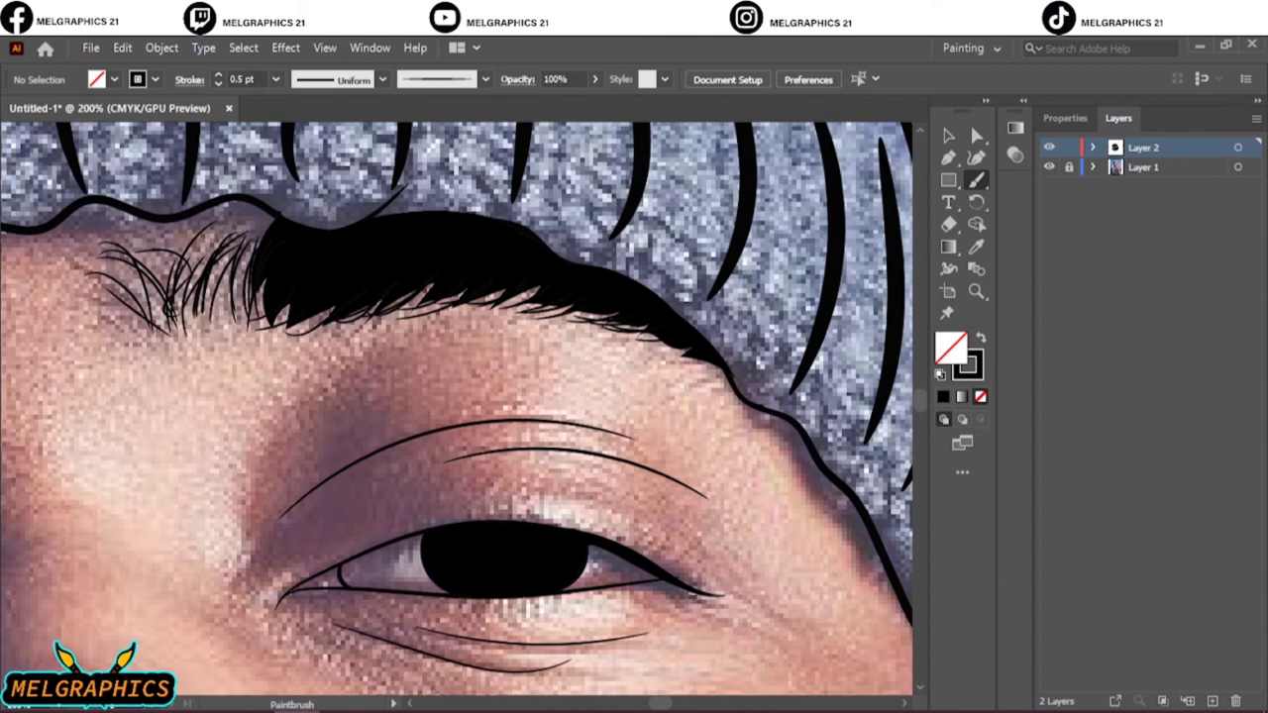
Hide the reference photo and select all the artwork to review the line art
key("ctrl+0")
left_click(1050, 167)
key("v")
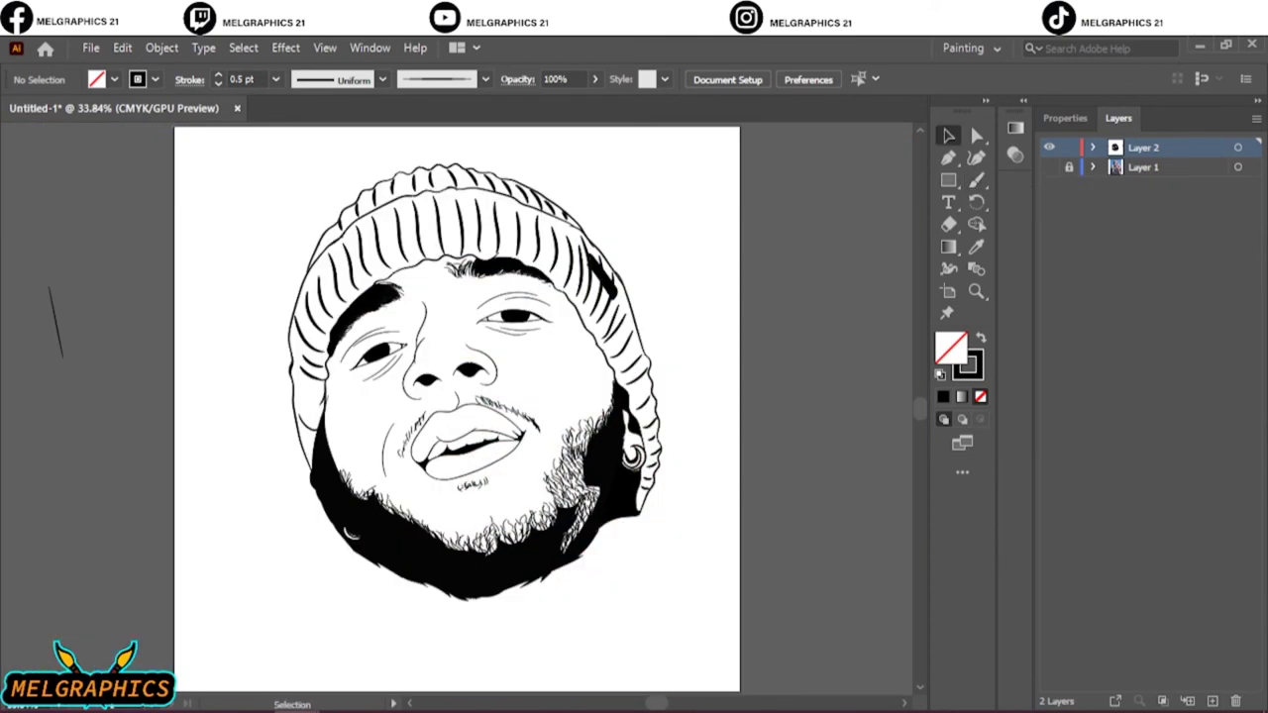
key("ctrl+a")
Show the reference photo again and brush a curved line on the left tooth
key("ctrl+shift+a")
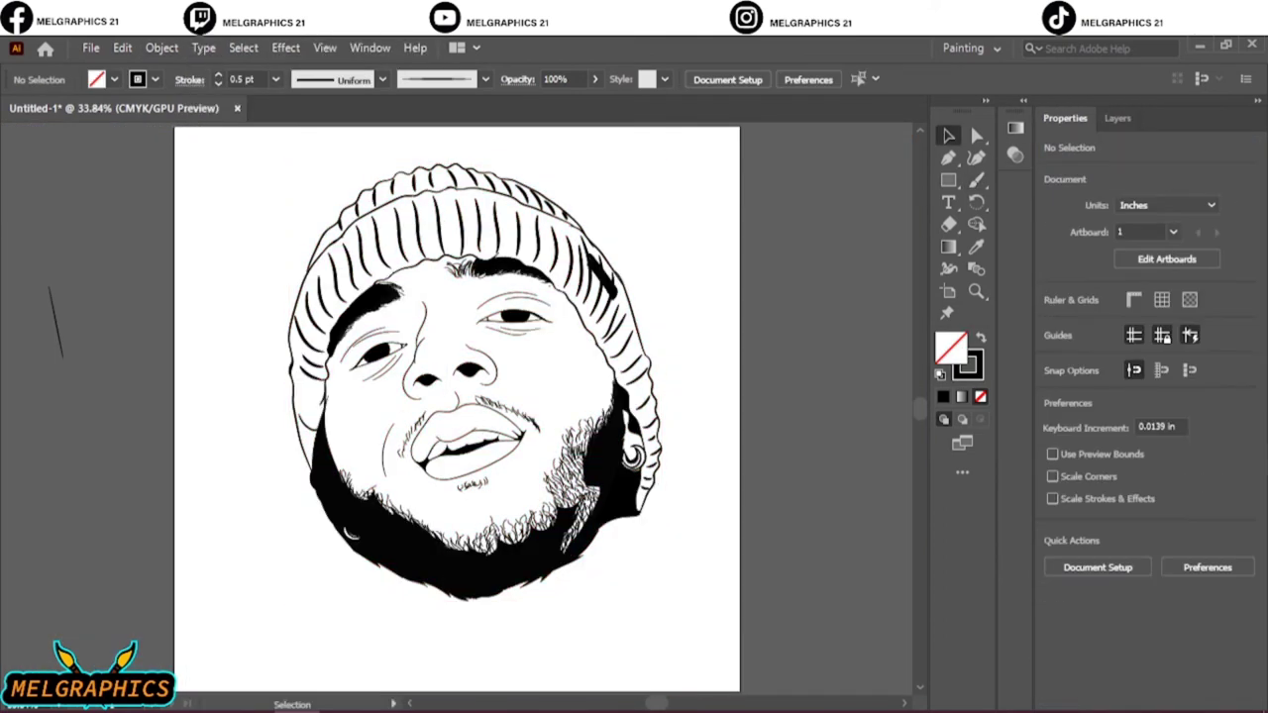
left_click(1117, 118)
left_click(1049, 166)
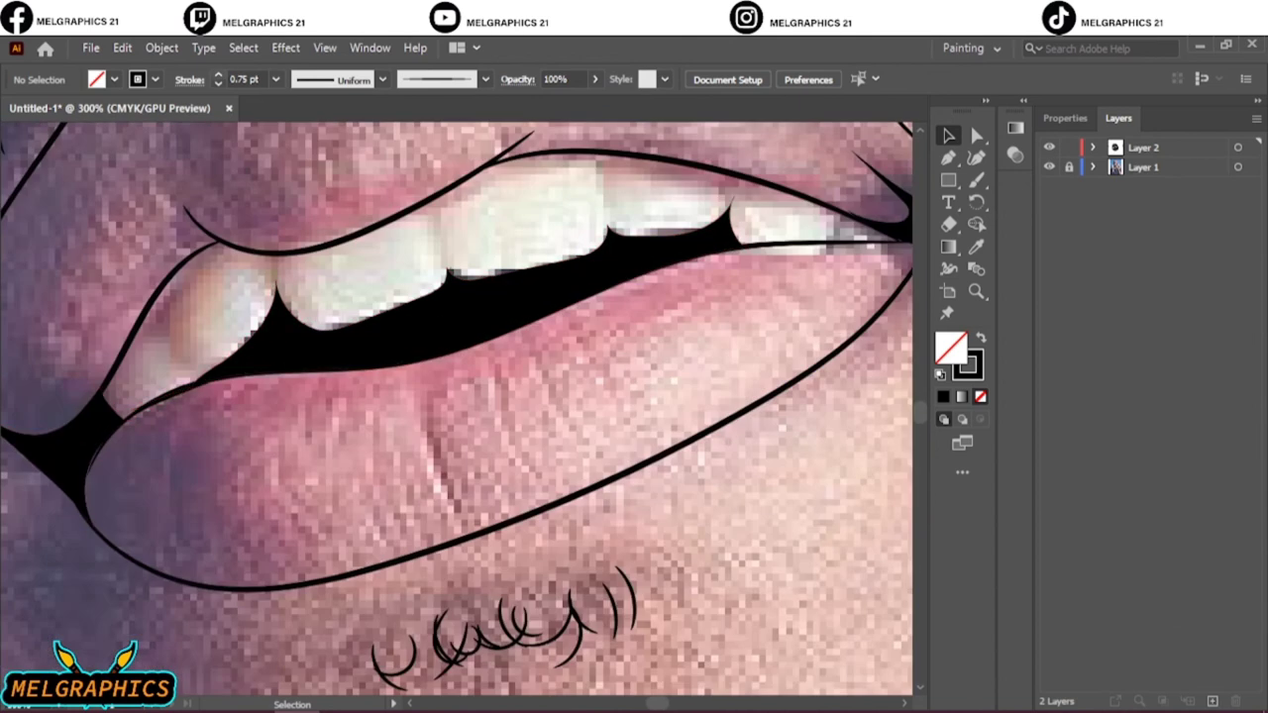
key("b")
left_click_drag(153, 300, 195, 365)
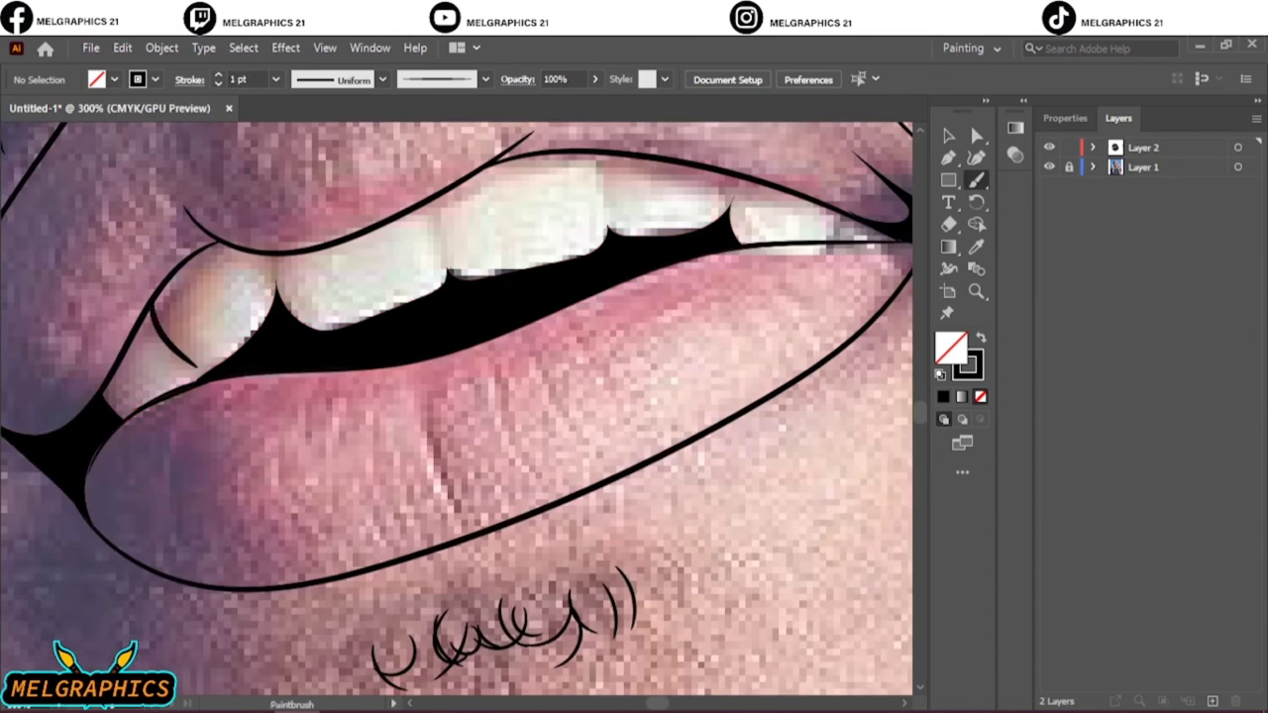
Zoom in on the beard and brush curly hair strokes into it
key("ctrl+0")
left_click(1049, 166)
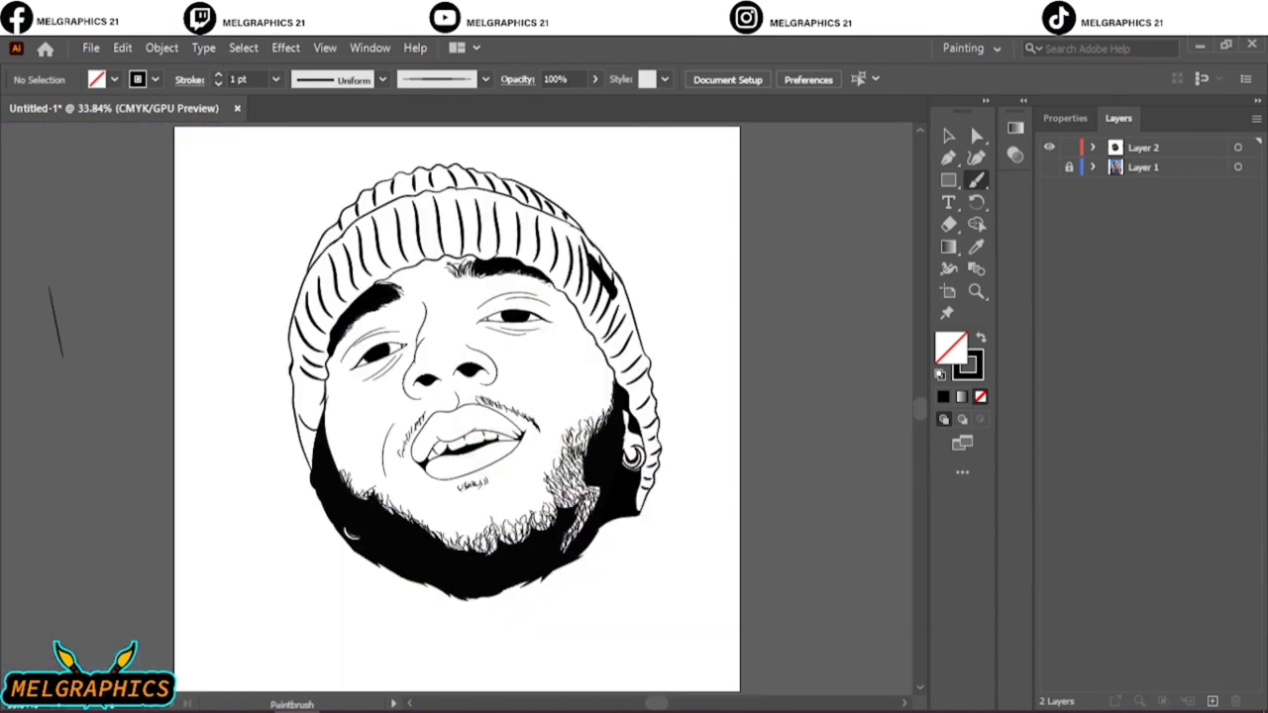
key("ctrl+plus")
key("ctrl+plus")
key("ctrl+plus")
left_click(1049, 167)
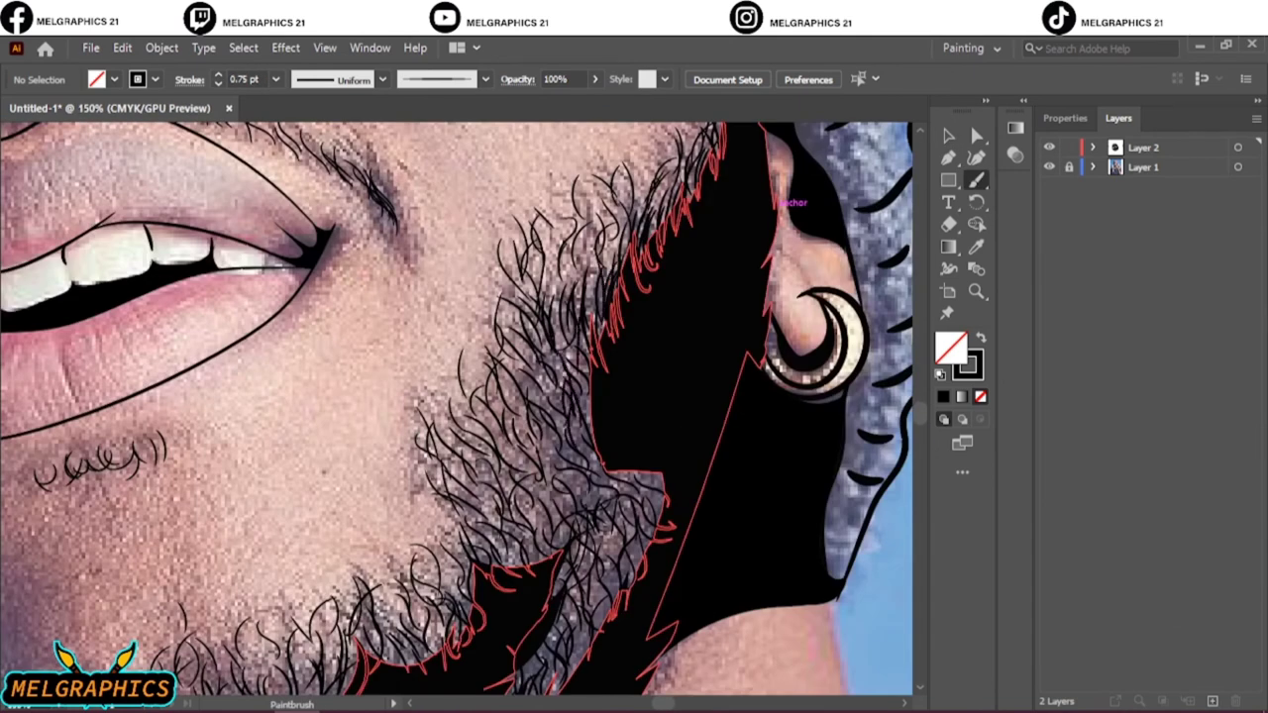
key("v")
key("ctrl+shift+a")
scroll(651, 442, "up", 1)
key("b")
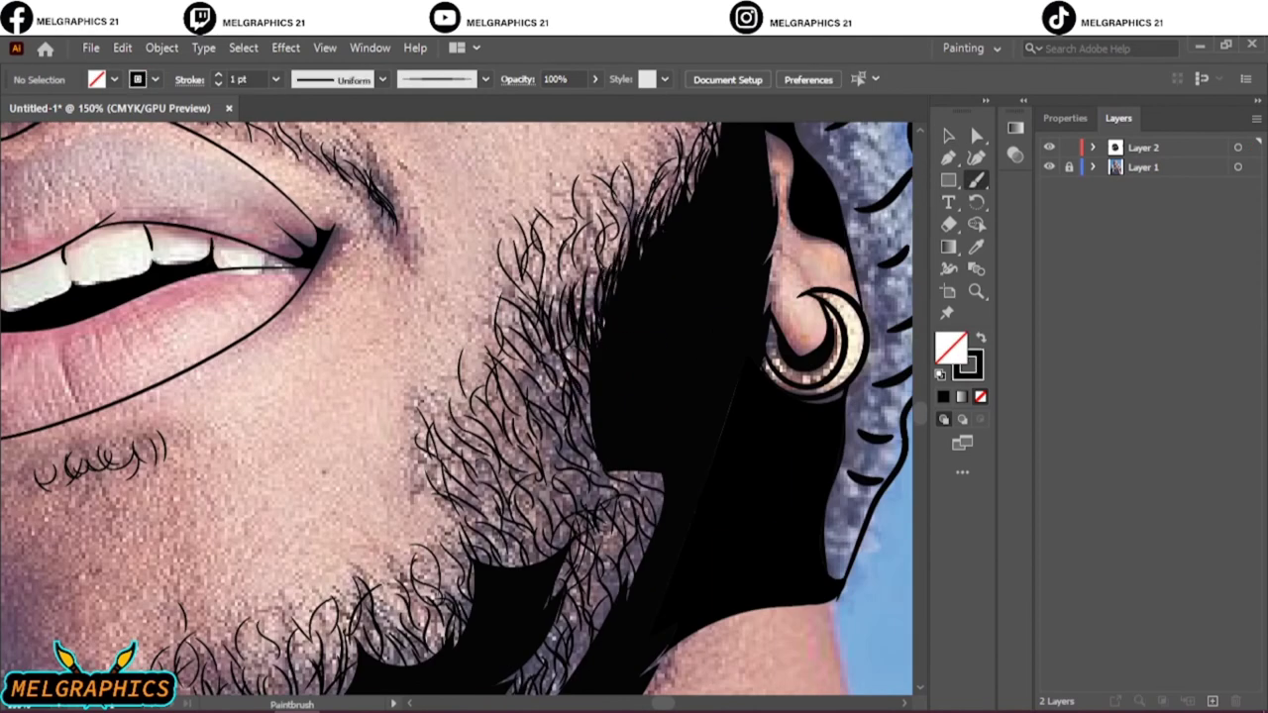
mouse_move(559, 365)
left_mouse_down()
mouse_move(570, 487)
mouse_move(473, 565)
mouse_move(576, 517)
left_mouse_up()
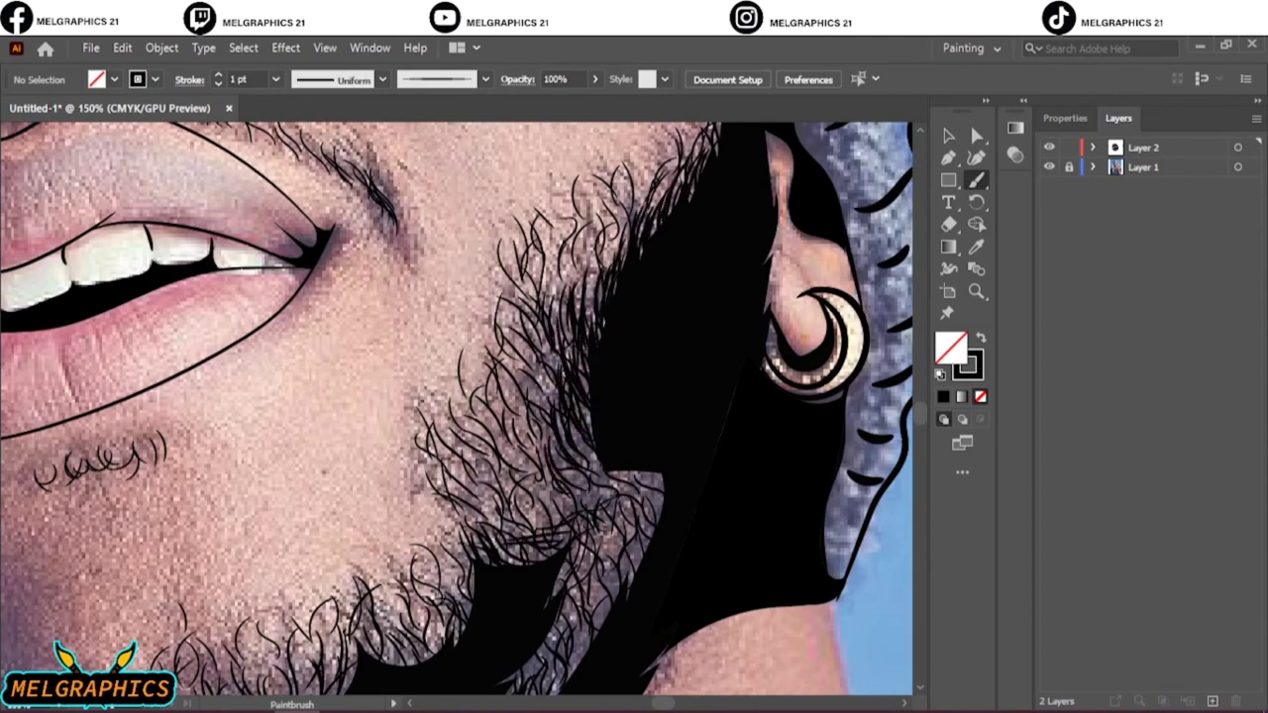
mouse_move(594, 473)
left_mouse_down()
mouse_move(510, 535)
mouse_move(554, 337)
left_mouse_up()
mouse_move(535, 436)
left_mouse_down()
mouse_move(486, 480)
mouse_move(550, 456)
left_mouse_up()
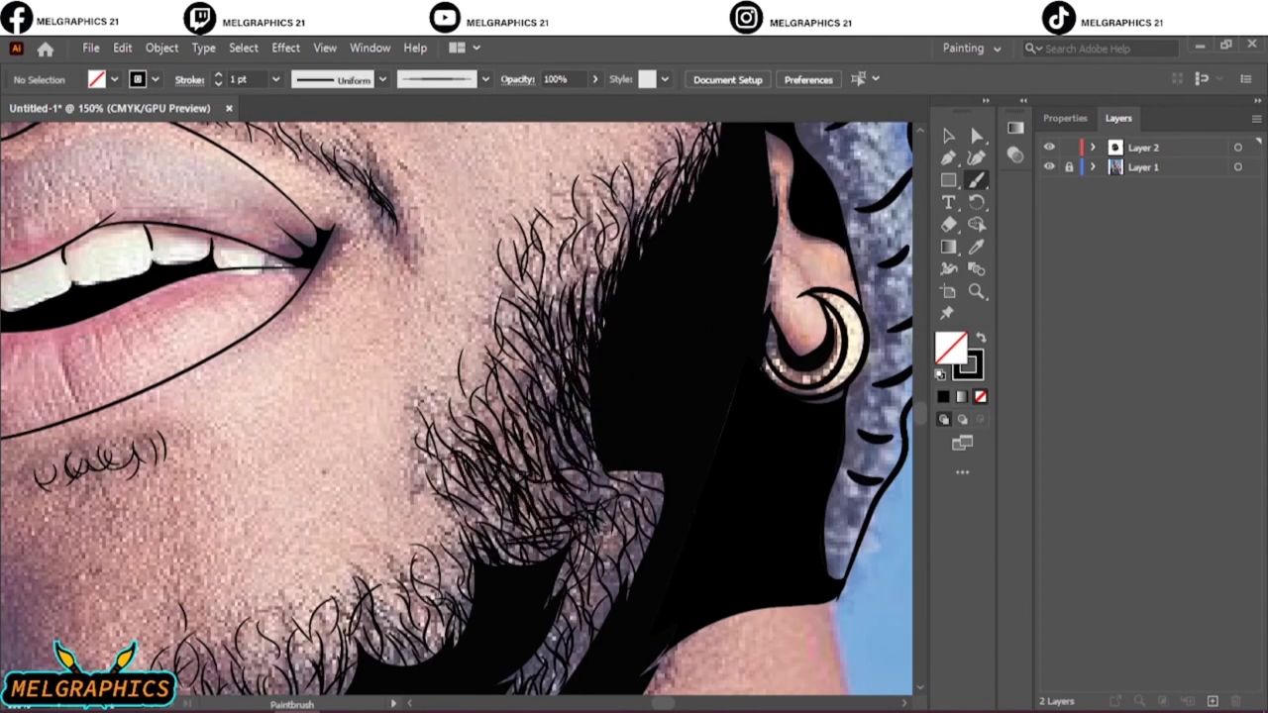
left_click_drag(534, 332, 490, 441)
Add more curly hair strokes along the beard's side and interior
mouse_move(609, 225)
left_mouse_down()
mouse_move(562, 302)
mouse_move(593, 325)
left_mouse_up()
mouse_move(551, 428)
left_mouse_down()
mouse_move(605, 500)
mouse_move(580, 569)
left_mouse_up()
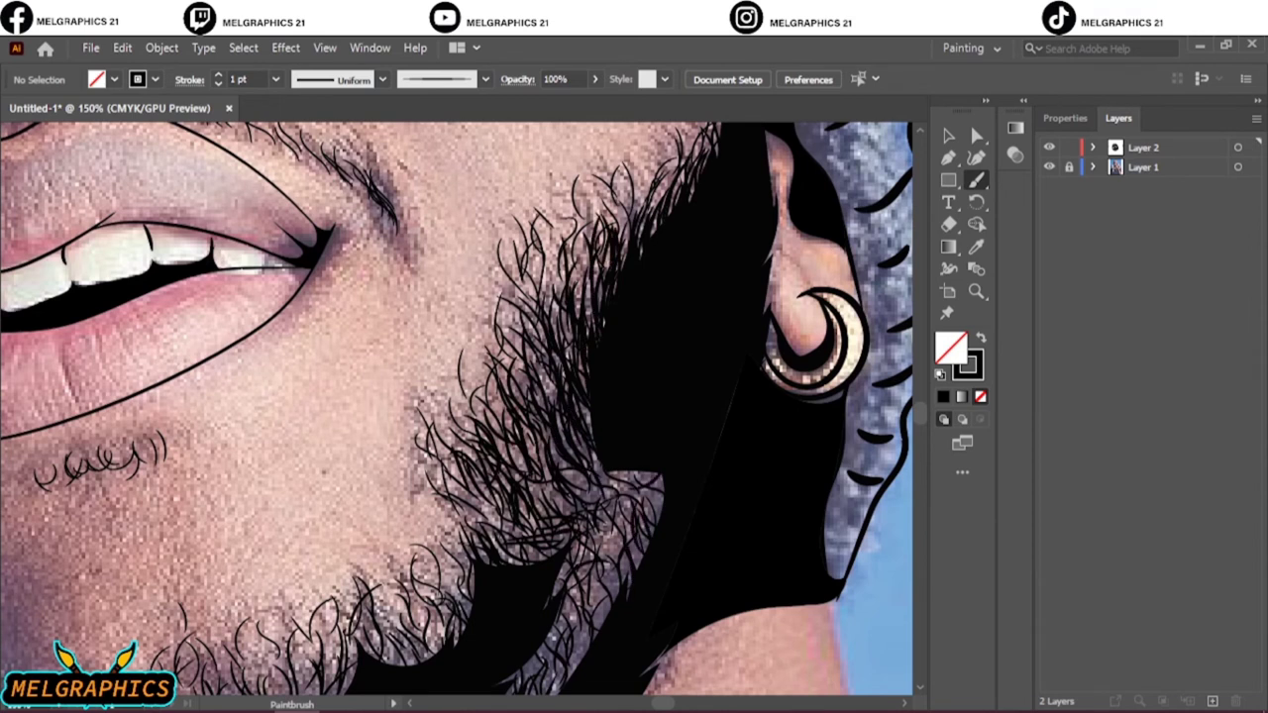
left_click_drag(662, 480, 570, 515)
scroll(456, 406, "down", 5)
left_click_drag(493, 505, 557, 371)
left_click_drag(514, 406, 605, 264)
left_click_drag(574, 377, 612, 285)
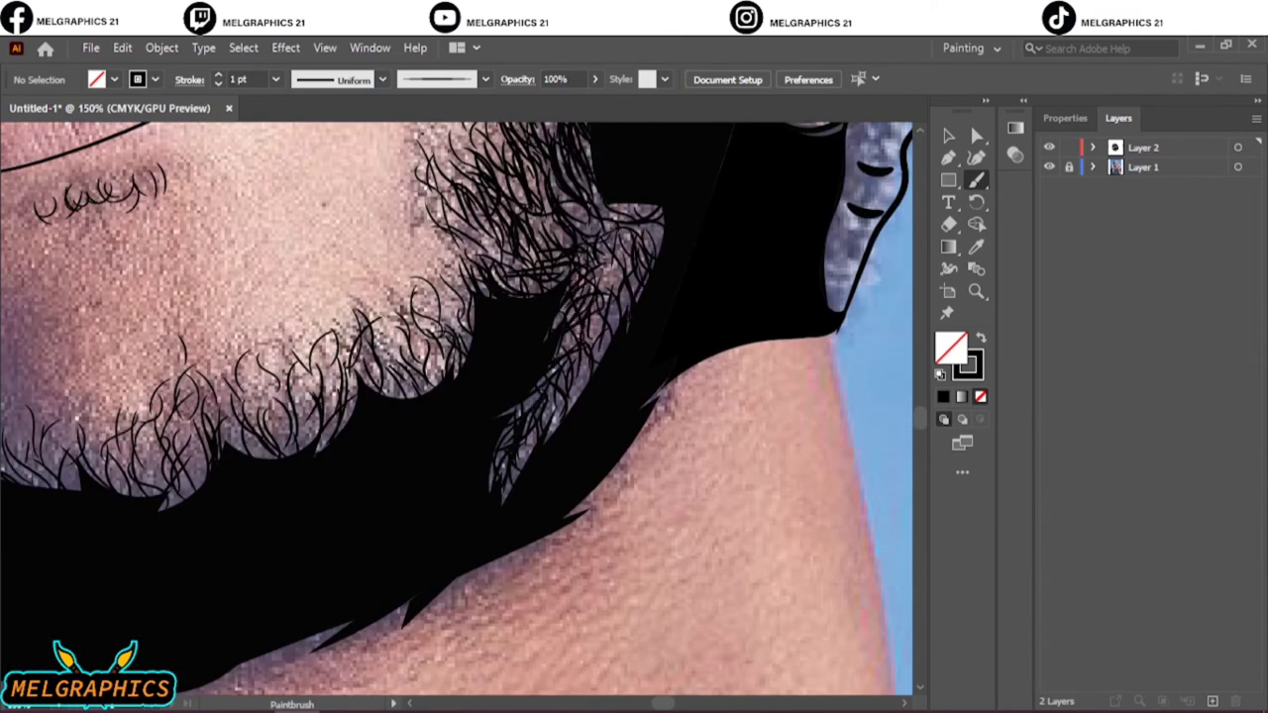
left_click_drag(547, 440, 630, 287)
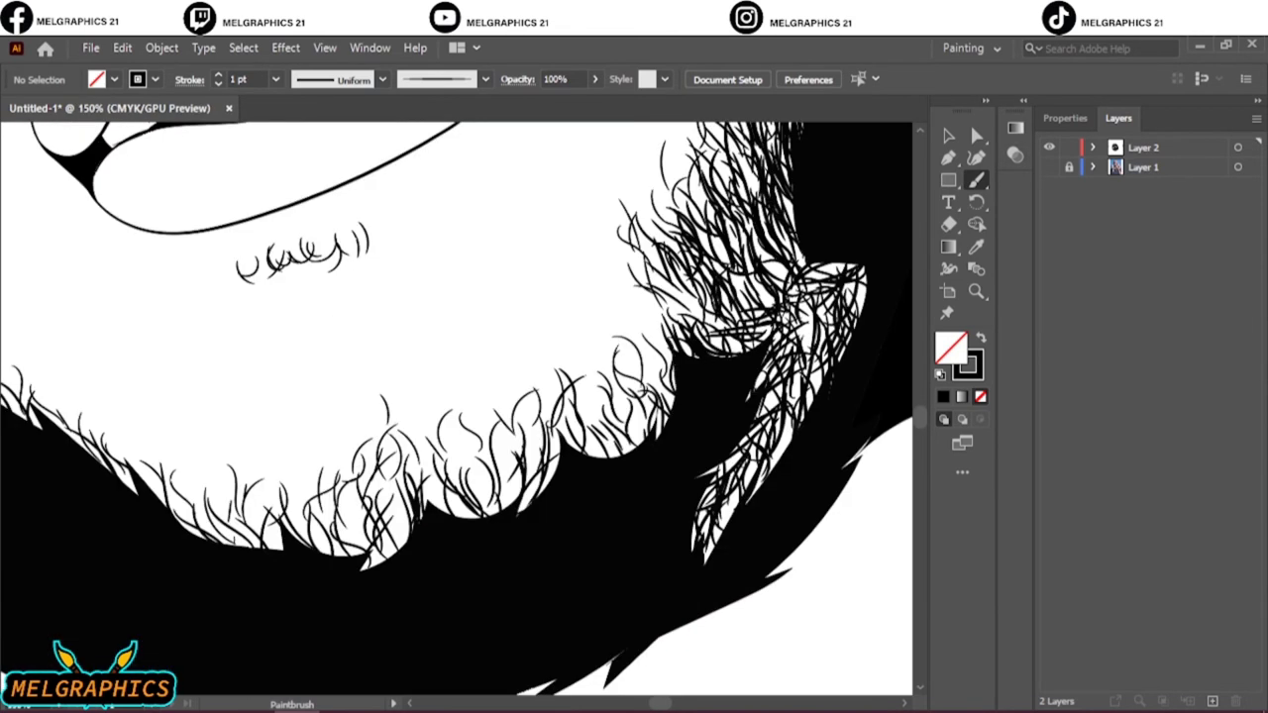
Brush curly hair strokes along the beard's lower edge
left_click_drag(669, 436, 656, 369)
mouse_move(636, 456)
left_mouse_down()
mouse_move(624, 398)
mouse_move(616, 412)
left_mouse_up()
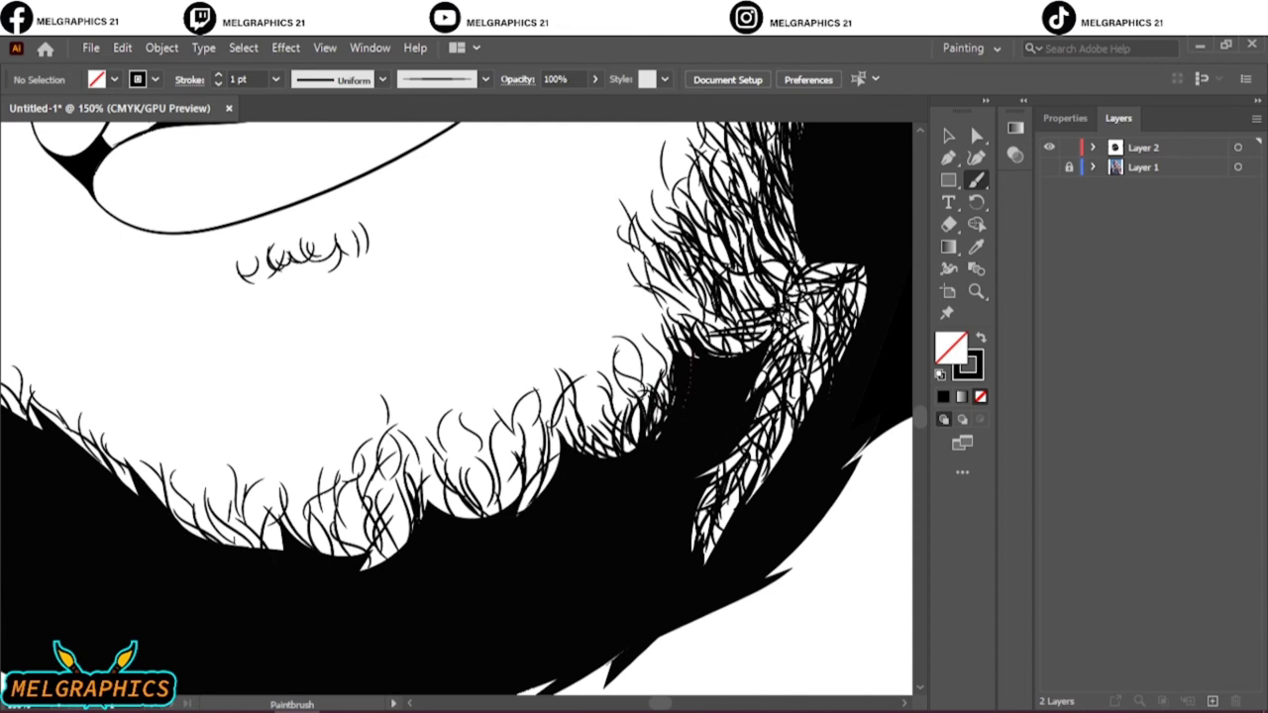
left_click_drag(534, 495, 551, 426)
mouse_move(515, 515)
left_mouse_down()
mouse_move(501, 449)
mouse_move(515, 465)
left_mouse_up()
left_click_drag(439, 515, 446, 484)
mouse_move(392, 564)
left_mouse_down()
mouse_move(401, 495)
mouse_move(362, 513)
mouse_move(381, 509)
left_mouse_up()
mouse_move(267, 547)
left_mouse_down()
mouse_move(247, 511)
mouse_move(203, 523)
left_mouse_up()
left_click_drag(284, 547, 238, 507)
left_click_drag(313, 551, 303, 527)
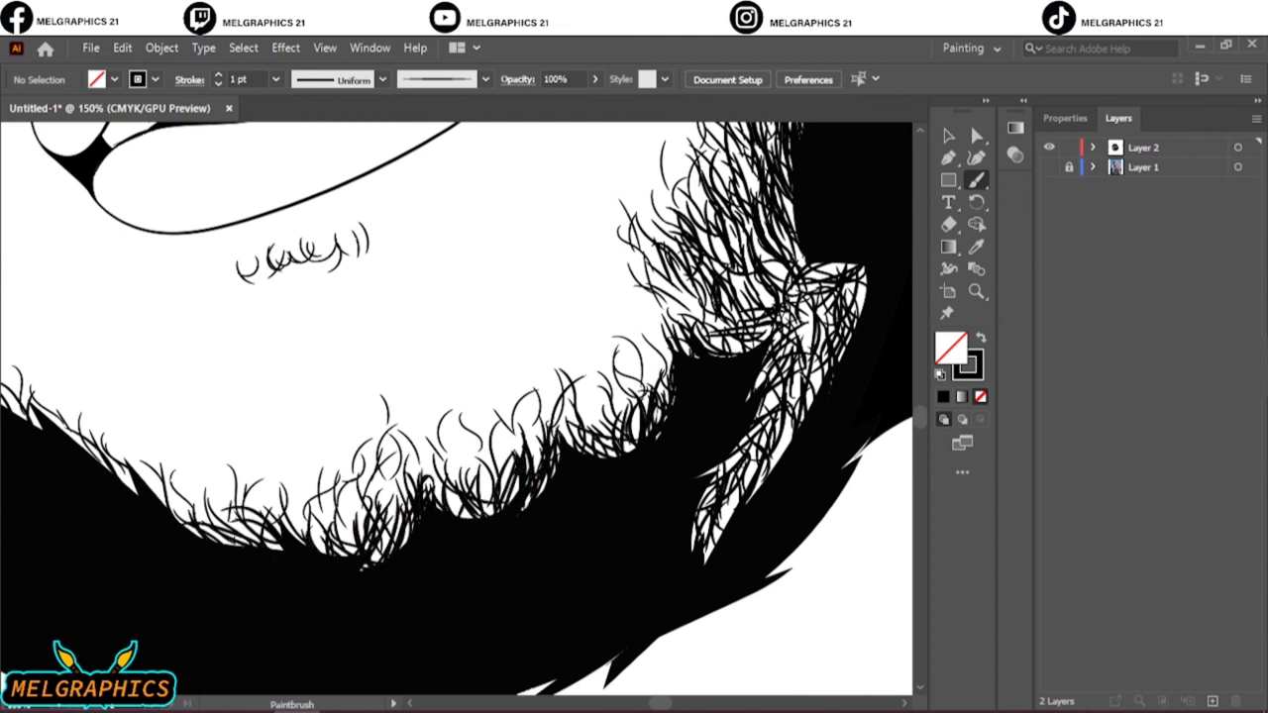
At 100% zoom, add small hair strokes all along the beard edge
key("ctrl+minus")
left_click_drag(535, 594, 540, 555)
mouse_move(567, 578)
left_mouse_down()
mouse_move(566, 545)
mouse_move(619, 540)
left_mouse_up()
left_click_drag(686, 535, 685, 501)
mouse_move(326, 569)
left_mouse_down()
mouse_move(297, 510)
mouse_move(252, 490)
left_mouse_up()
left_click_drag(236, 493, 199, 456)
left_click_drag(421, 607, 416, 575)
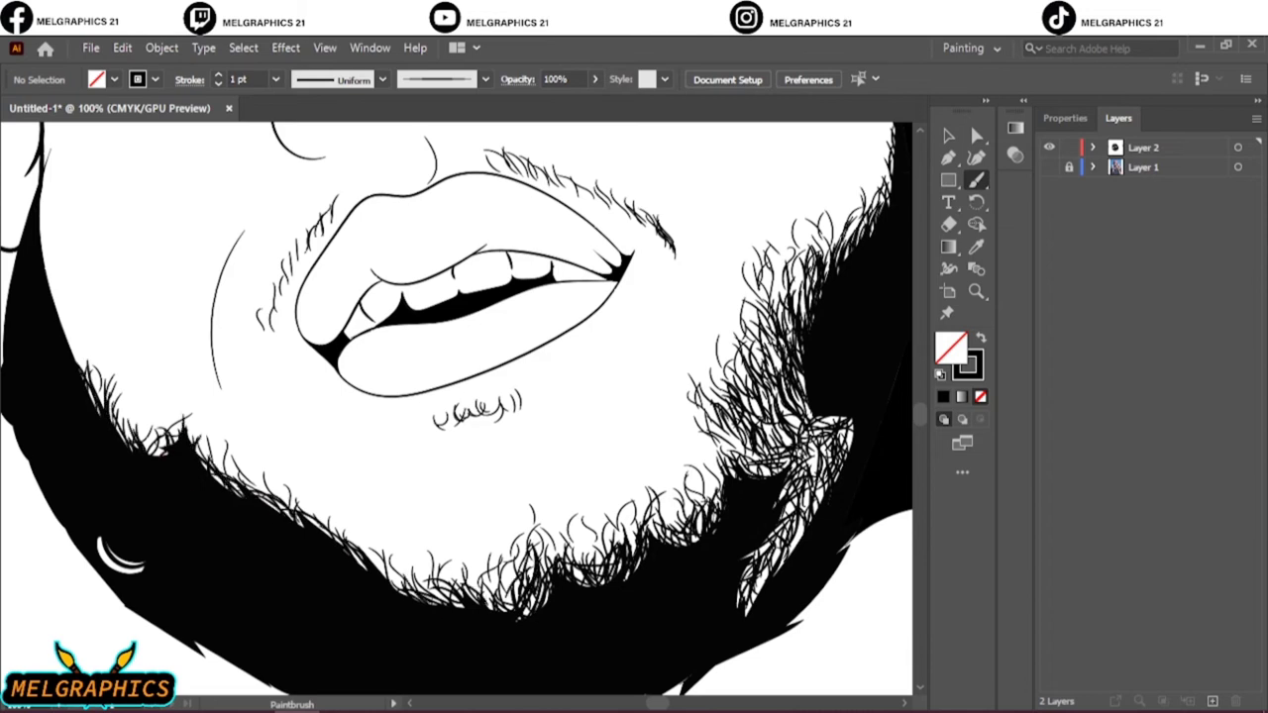
left_click_drag(520, 598, 516, 555)
left_click_drag(582, 582, 587, 537)
Trace the beard edge along the cheek with thick strokes, then hide the reference photo
key("ctrl+0")
left_click(1049, 167)
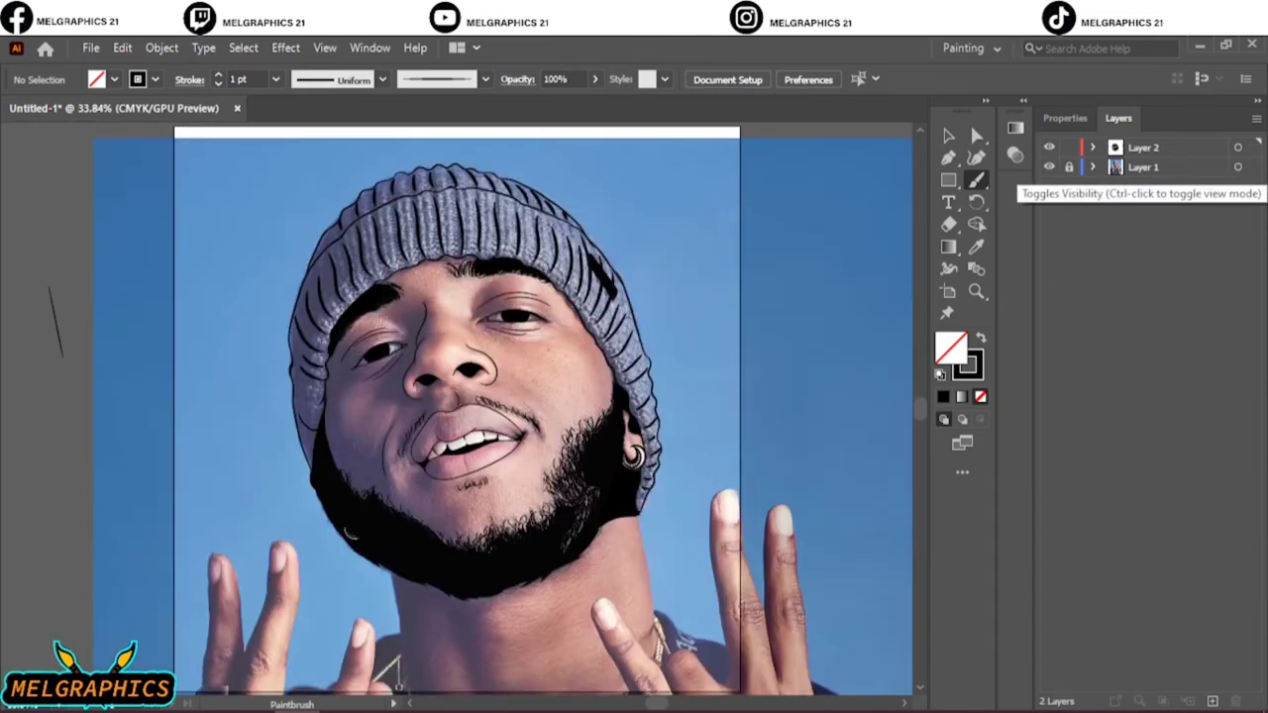
scroll(436, 347, "up", 5)
mouse_move(297, 188)
left_mouse_down()
mouse_move(396, 282)
mouse_move(476, 416)
left_mouse_up()
left_click_drag(357, 254, 436, 346)
left_click_drag(426, 327, 465, 406)
scroll(456, 406, "down", 3)
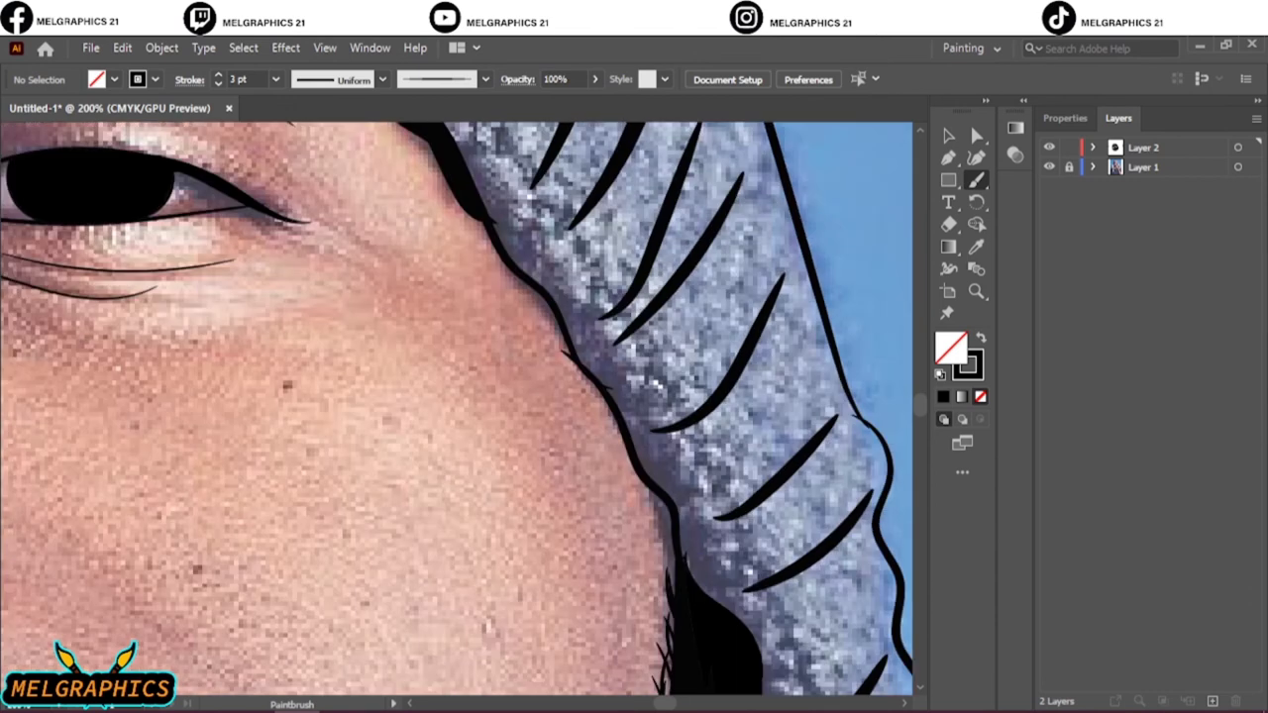
left_click_drag(485, 223, 604, 398)
scroll(639, 377, "down", 5)
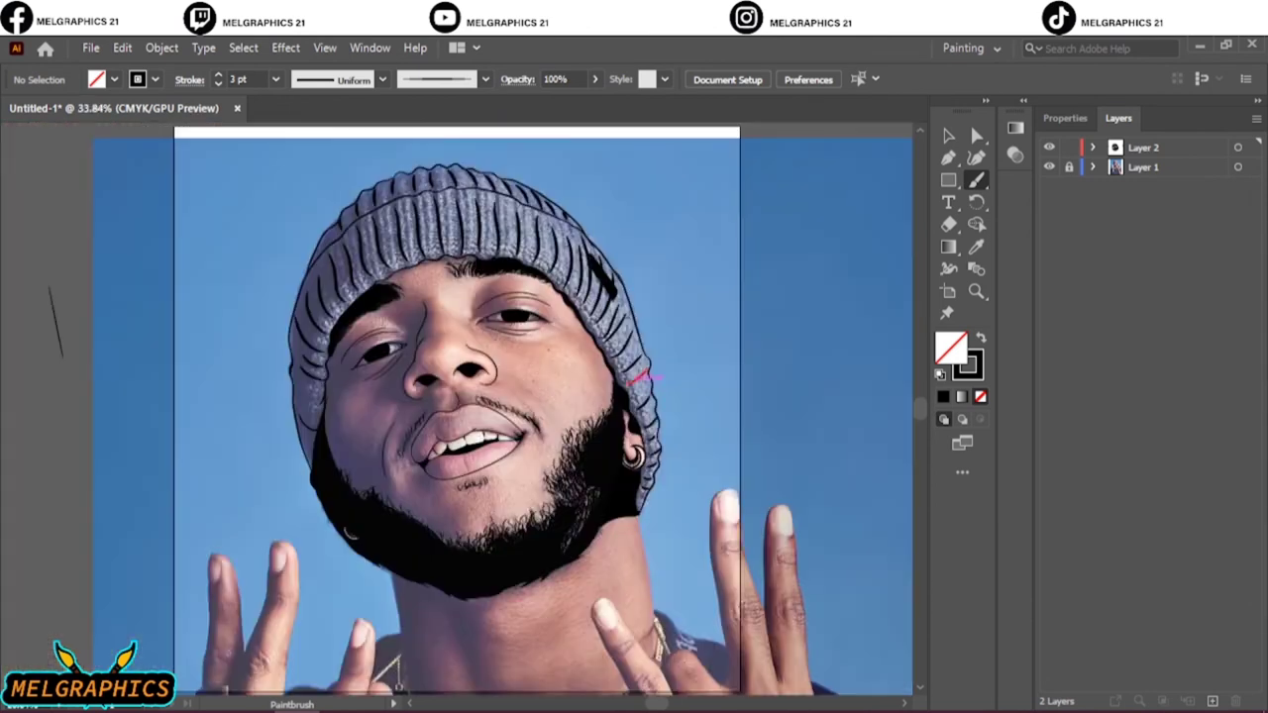
scroll(639, 377, "up", 5)
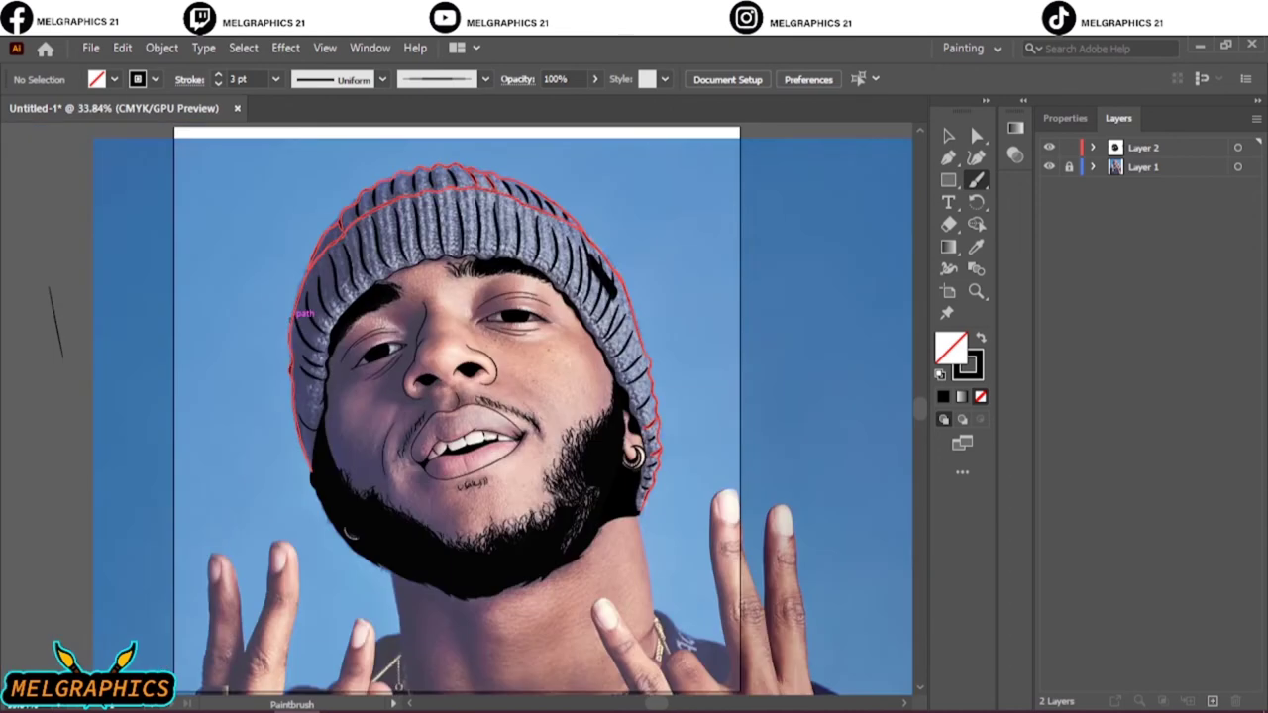
left_click(1049, 167)
Expand all brush strokes into filled shapes and choose an orange fill colour
key("ctrl+a")
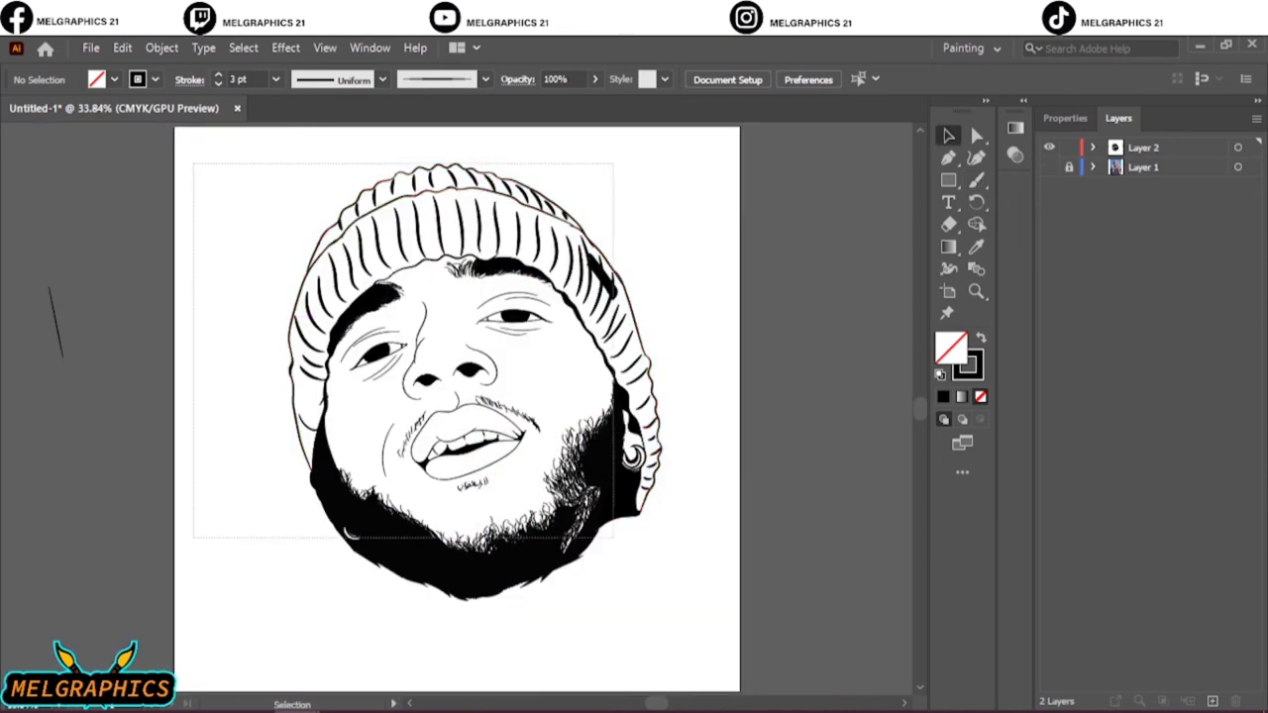
left_click(161, 48)
left_click(267, 281)
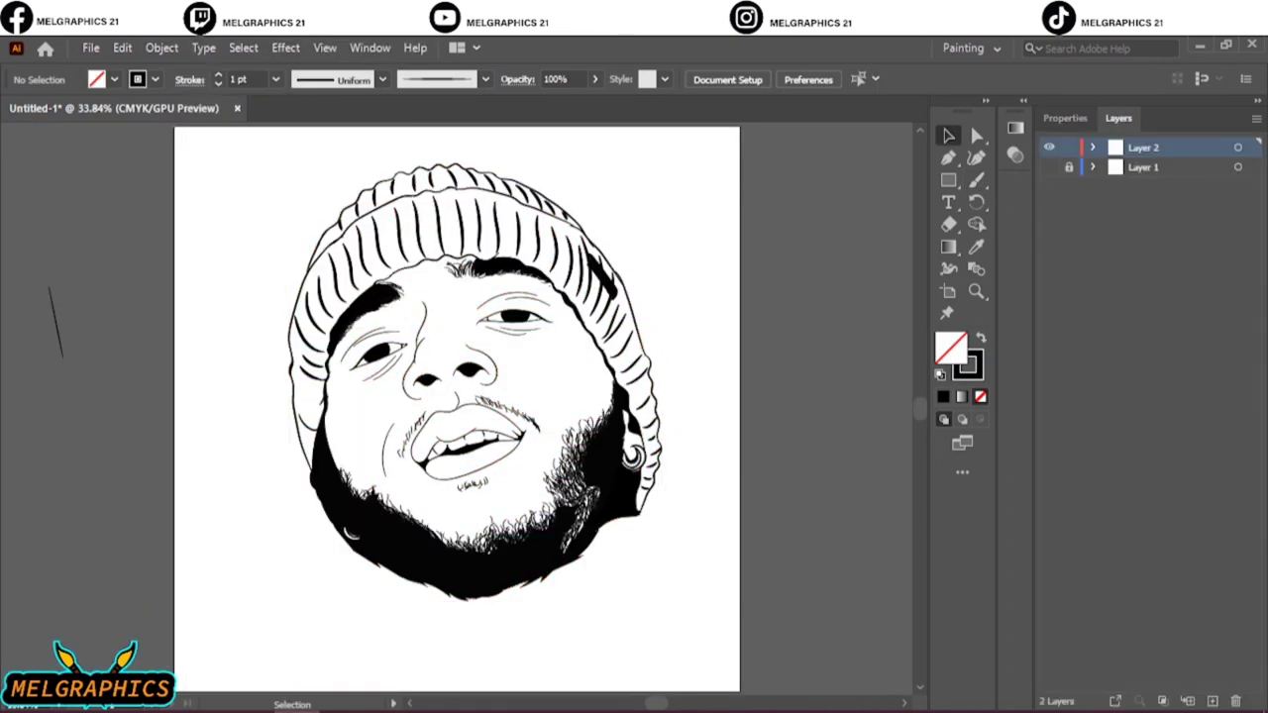
left_click(1143, 167)
key("shift+x")
double_click(950, 347)
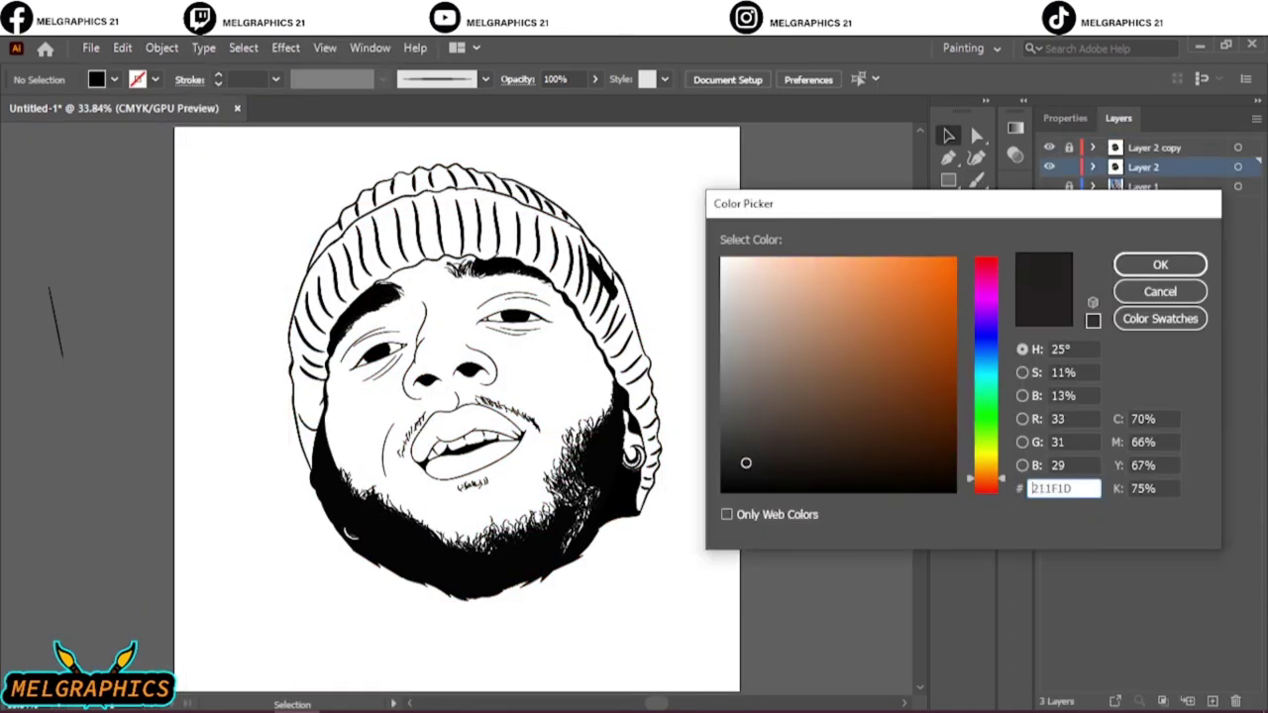
left_click(919, 278)
Draw an orange rectangle behind the portrait and adjust its tone with Adjust Colors
key("Return")
key("m")
left_click_drag(226, 142, 702, 605)
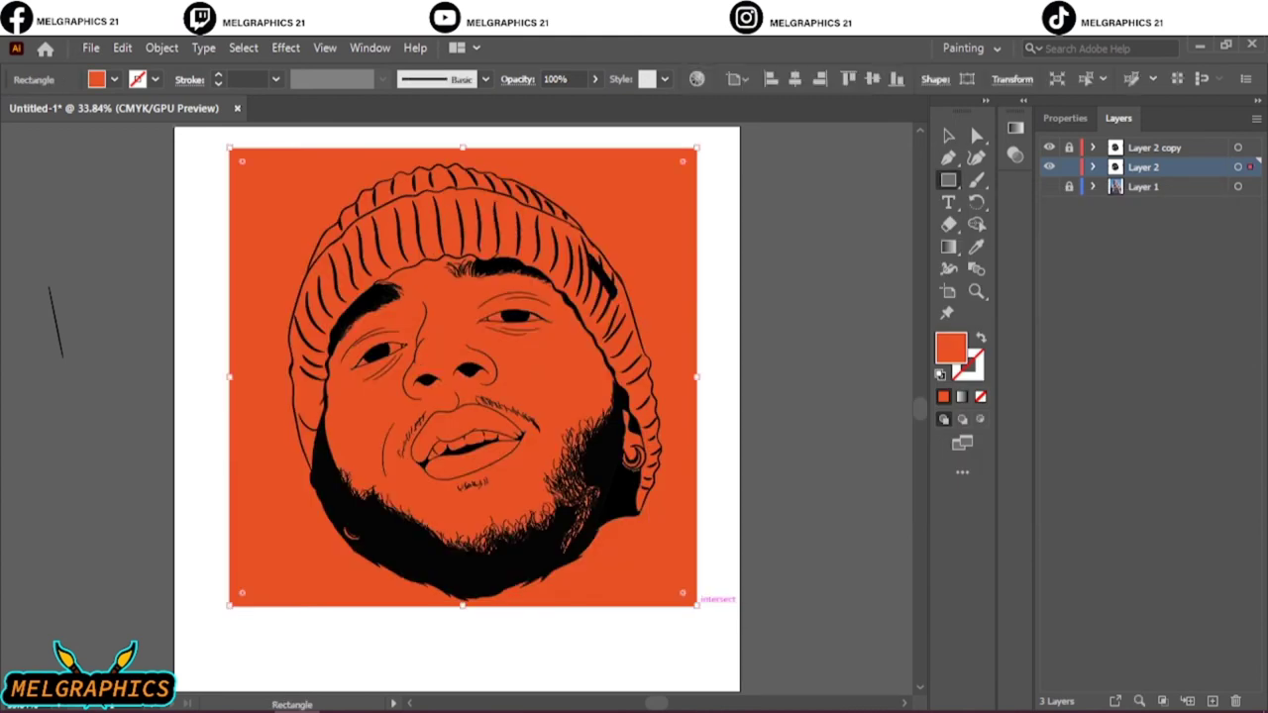
scroll(386, 337, "up", 3)
left_click(122, 48)
left_click(501, 416)
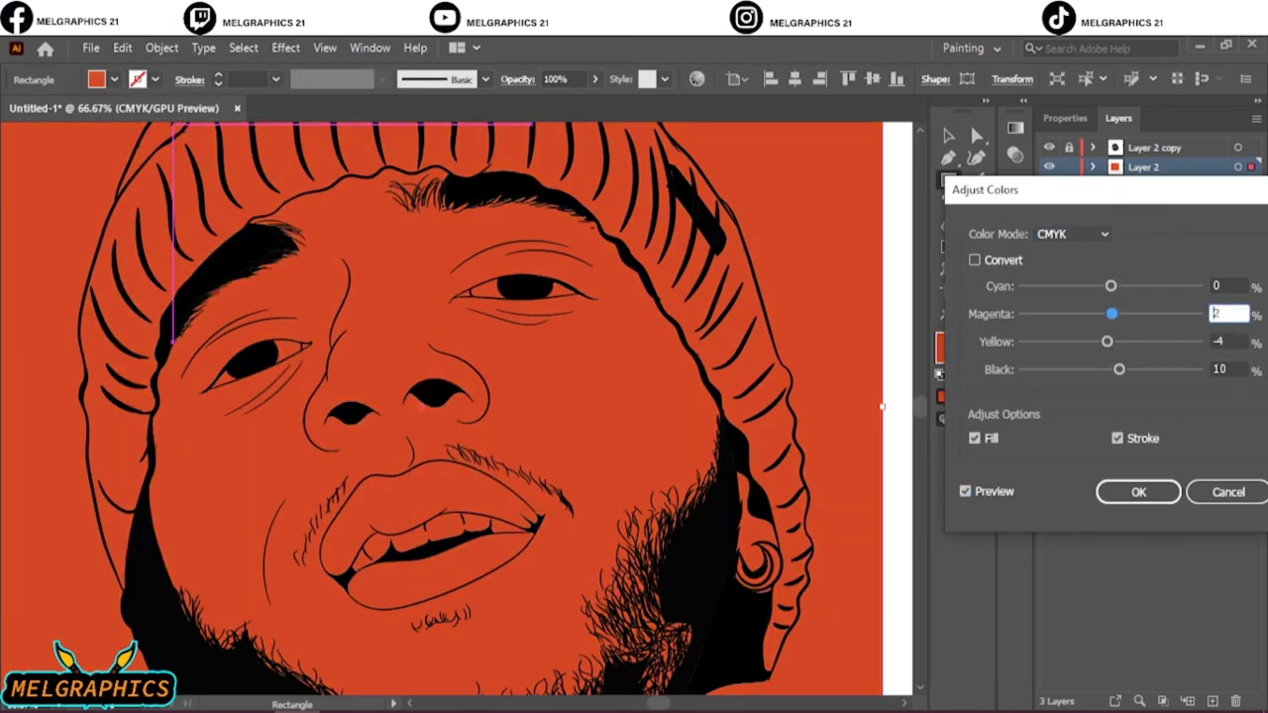
left_click(1138, 493)
Isolate the grouped face artwork and select the beanie shape for recolouring
key("ctrl+0")
right_click(700, 225)
left_click(871, 602)
key("ctrl+shift+a")
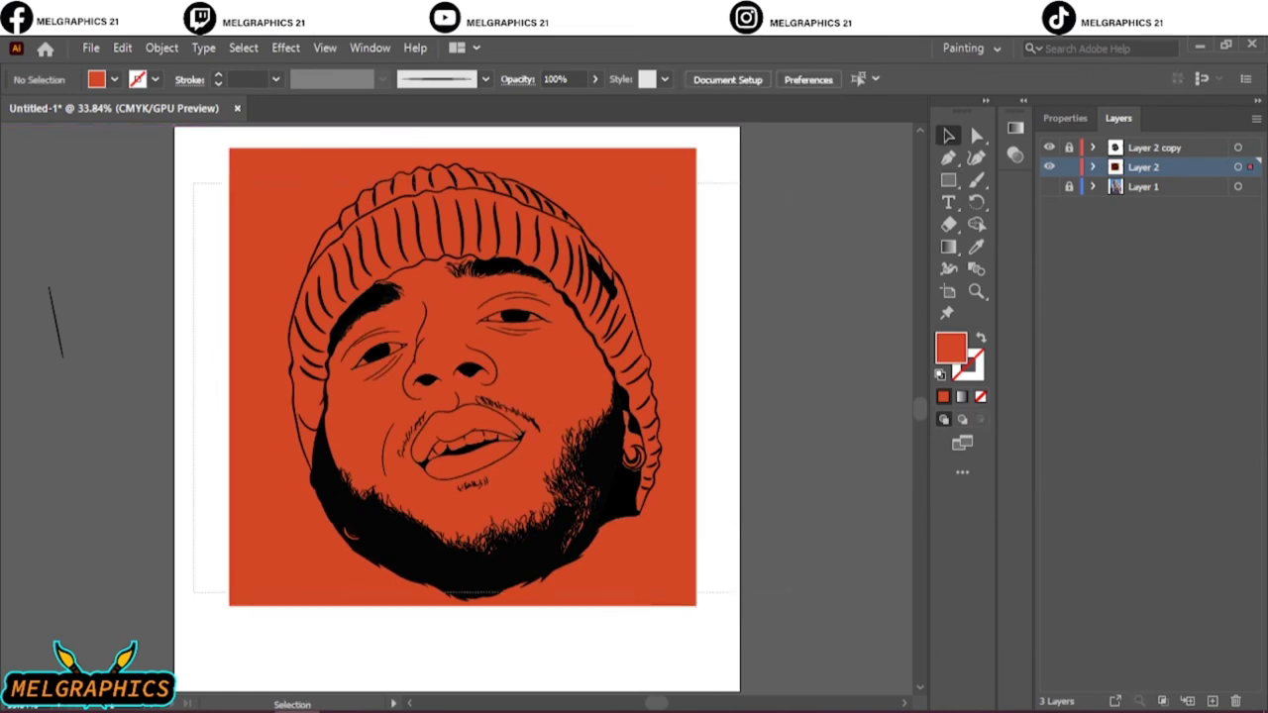
double_click(258, 575)
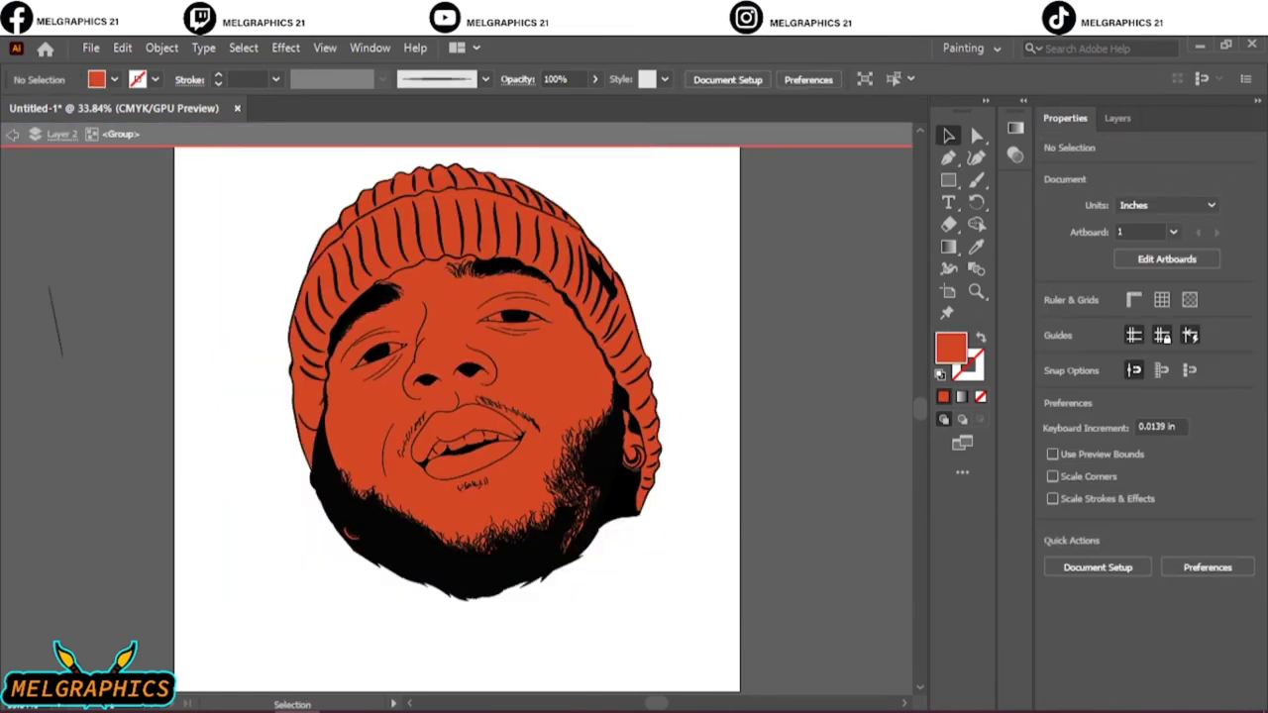
left_click(465, 297)
key("ctrl+equal")
key("ctrl+equal")
double_click(950, 347)
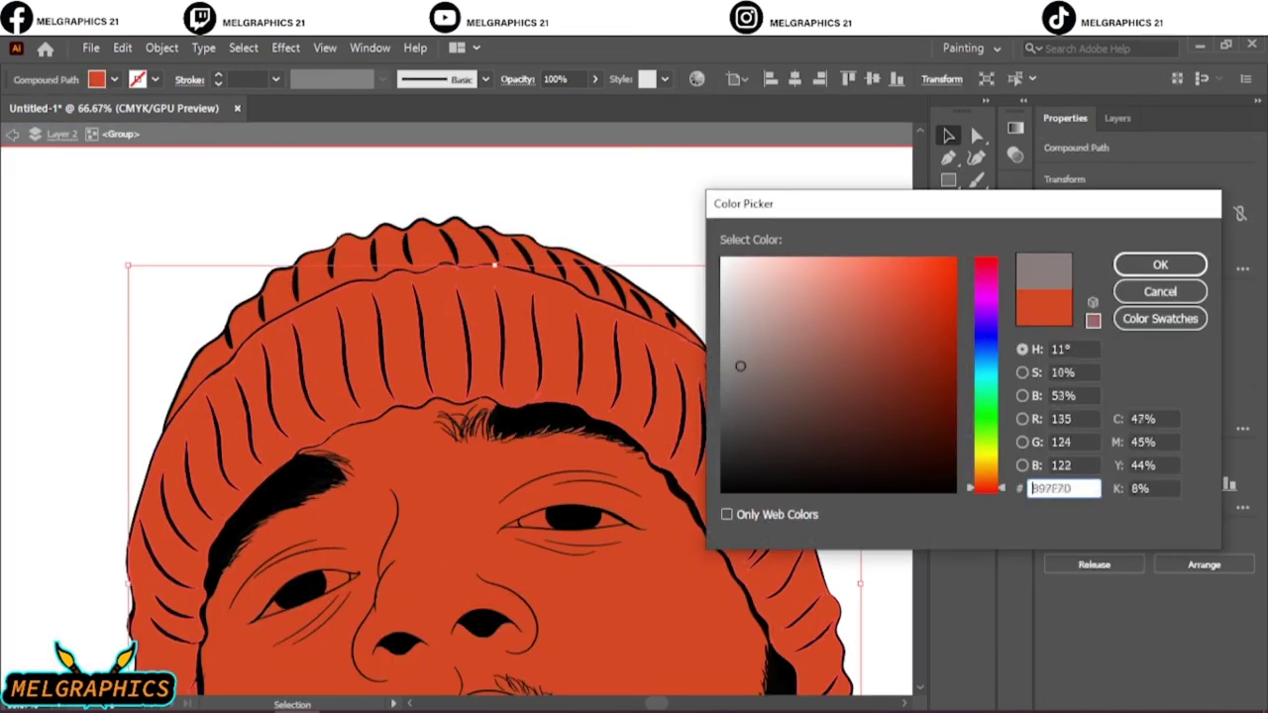
Fill the beanie with grey 918A86 and unlock all locked objects
type("918A86")
key("Return")
key("ctrl+shift+a")
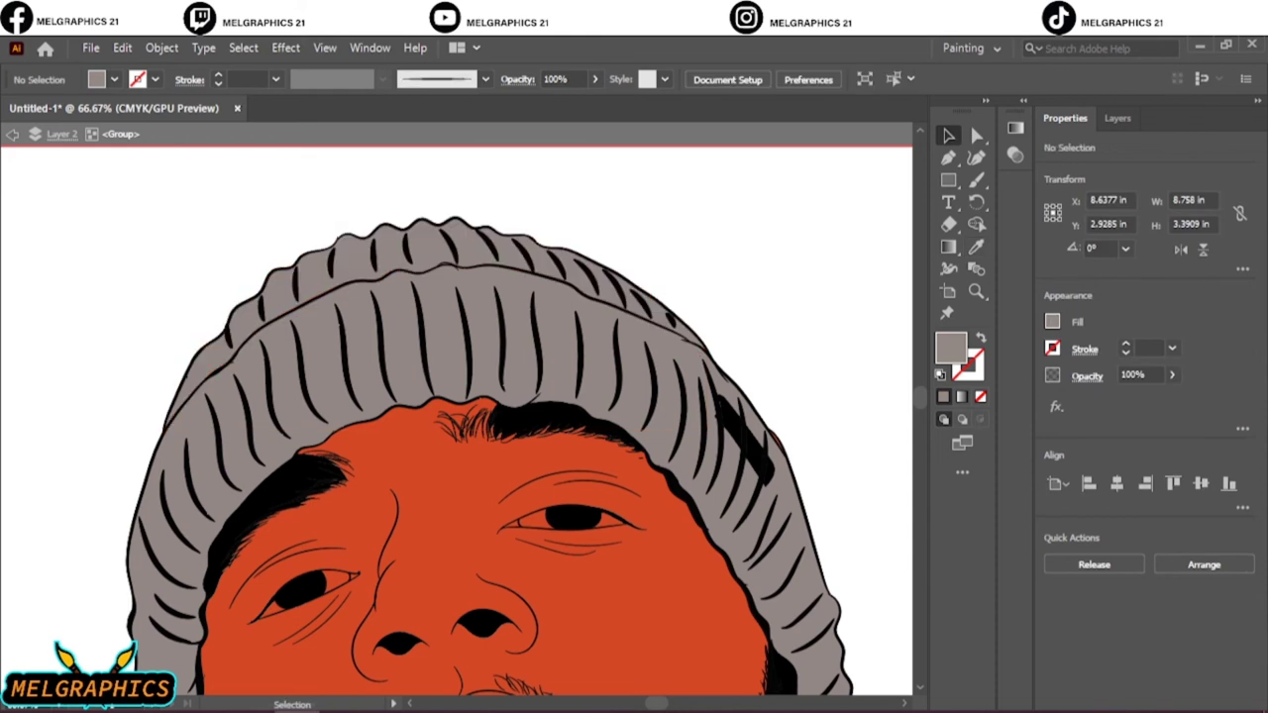
key("ctrl+0")
key("F7")
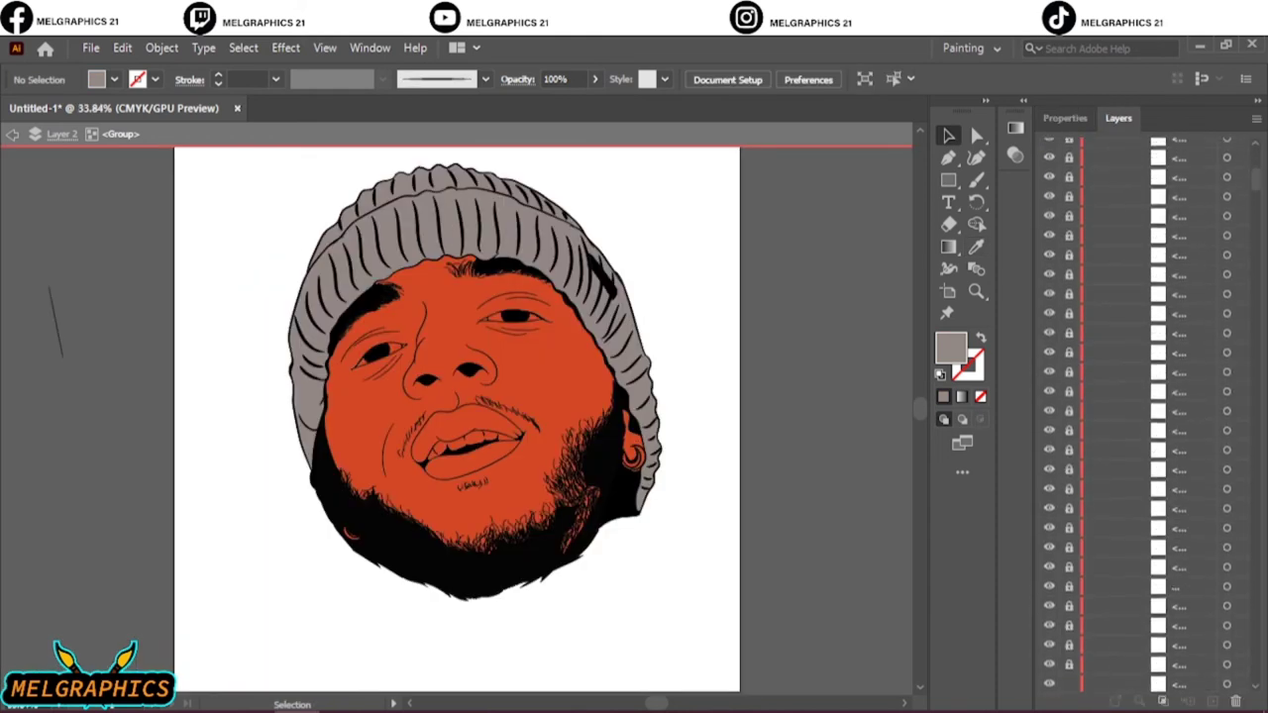
key("ctrl+alt+2")
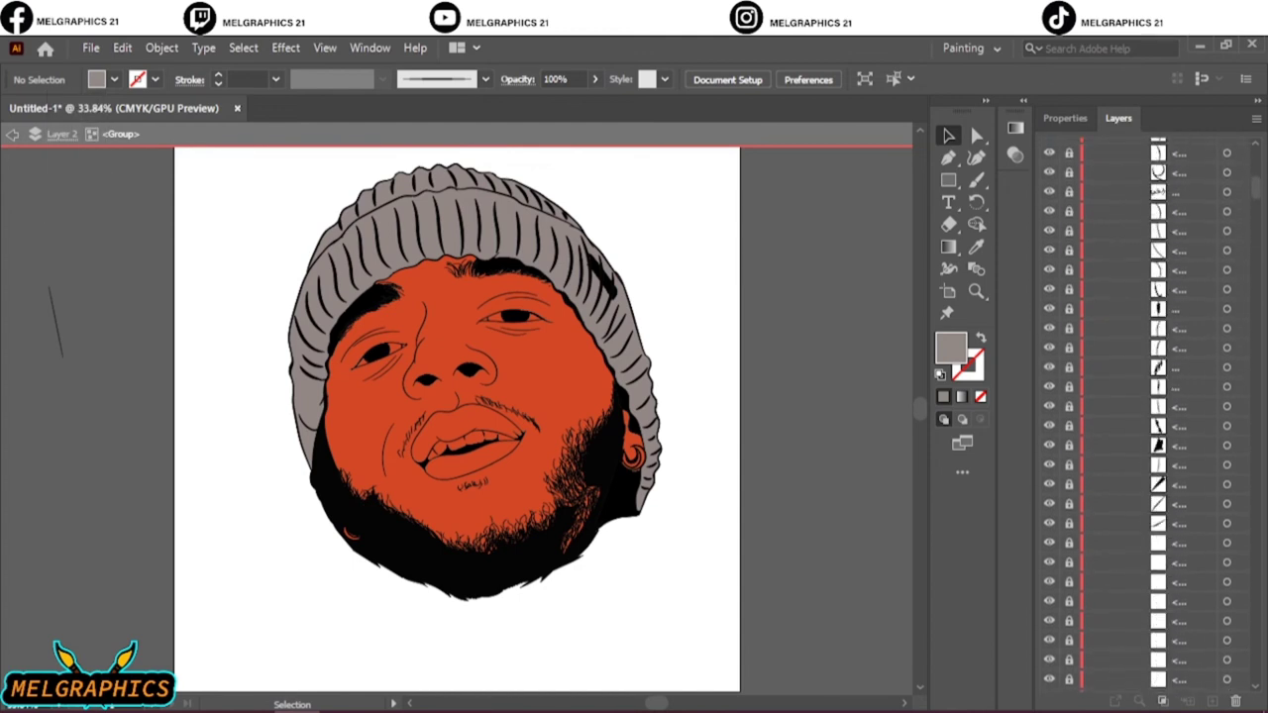
Tint the beanie shapes toward khaki green using Adjust Colors
key("ctrl+a")
key("ctrl+equal")
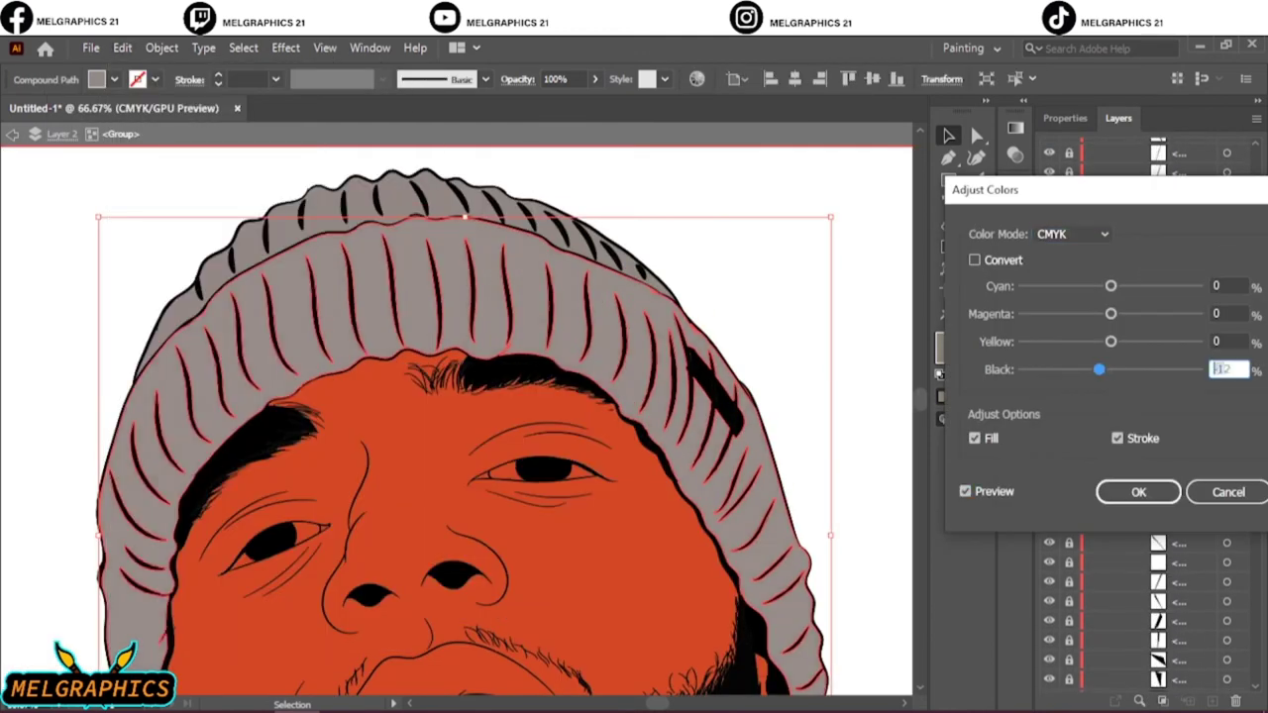
key("shift+Tab")
key("shift+Tab")
key("Return")
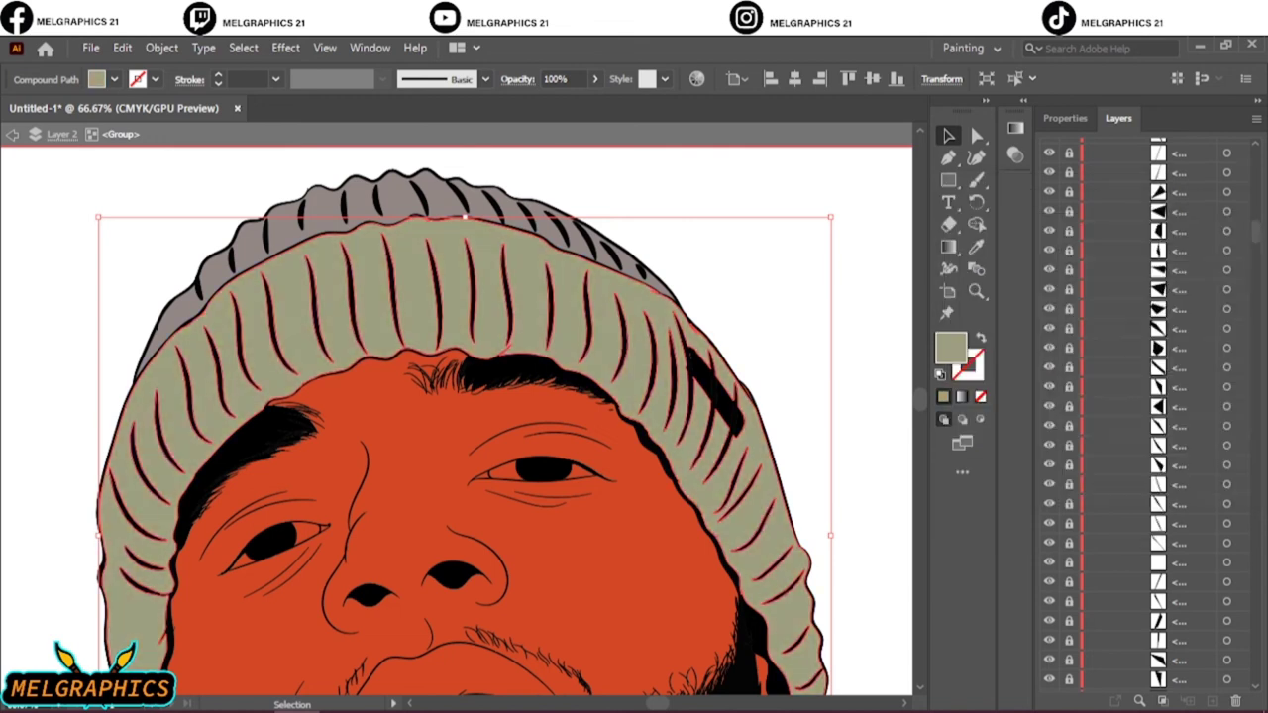
key("i")
scroll(540, 470, "up", 3)
Fill the lips in two reds, teeth light grey, earring orange, then exit isolation mode
key("v")
left_click(525, 416)
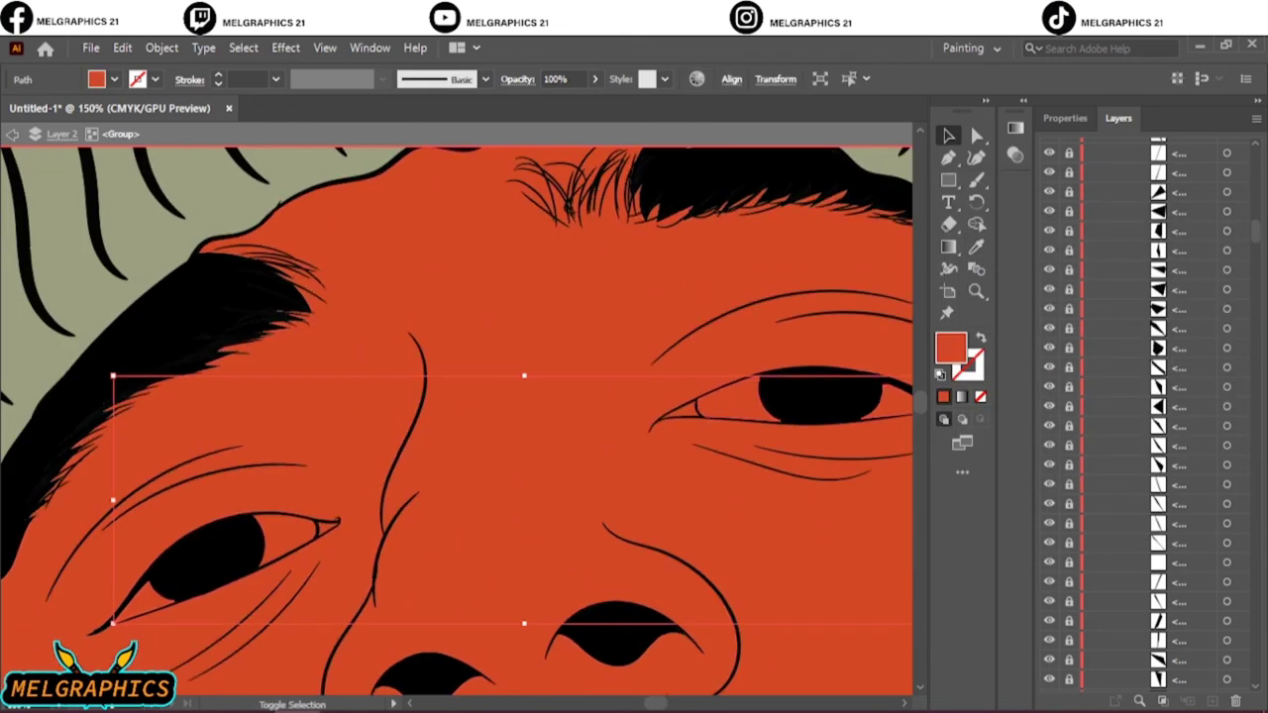
double_click(950, 347)
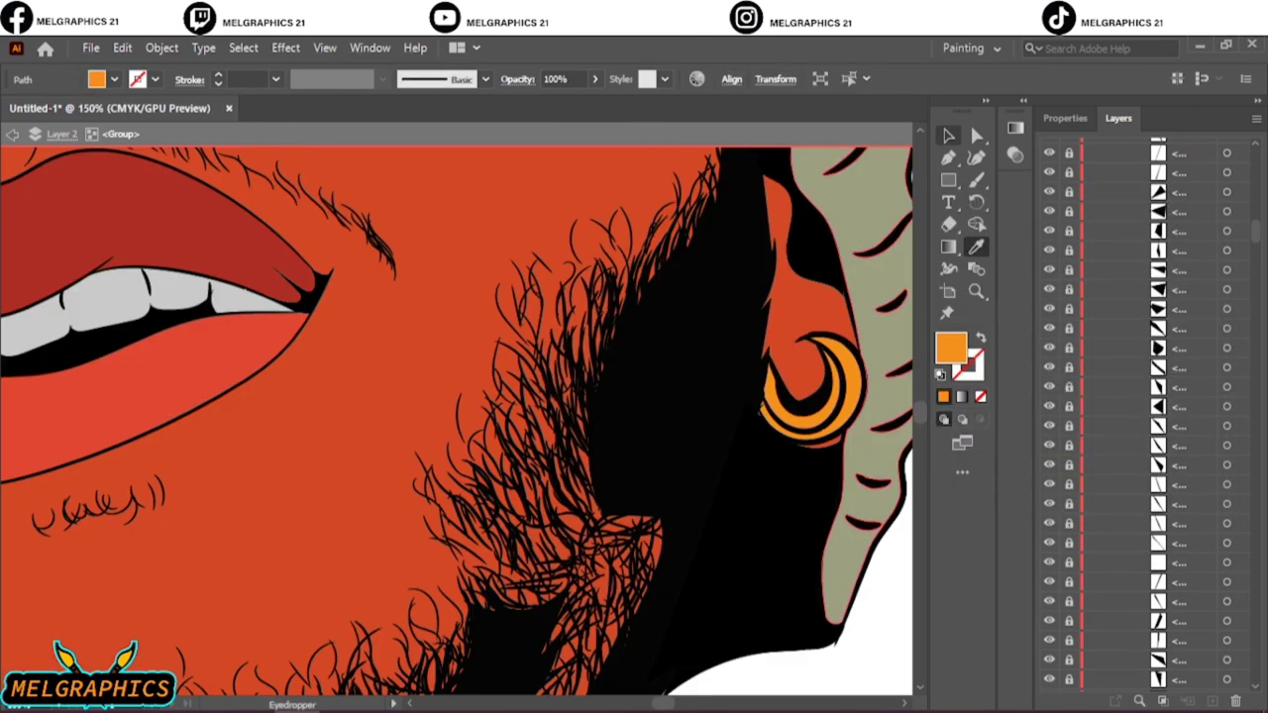
key("Escape")
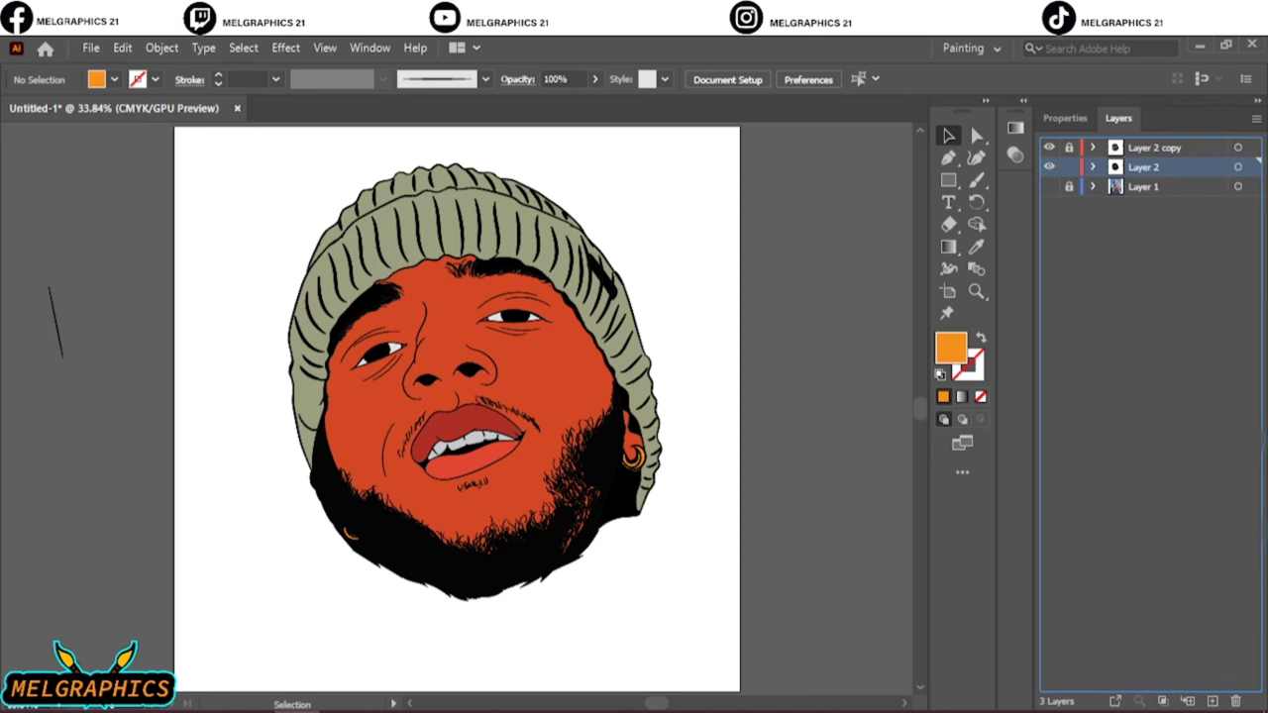
Duplicate Layer 2, lock the original, and delete the orange face fill from the copy
left_click_drag(1143, 166, 1213, 700)
left_click(1069, 187)
key("a")
left_click(535, 538)
key("Delete")
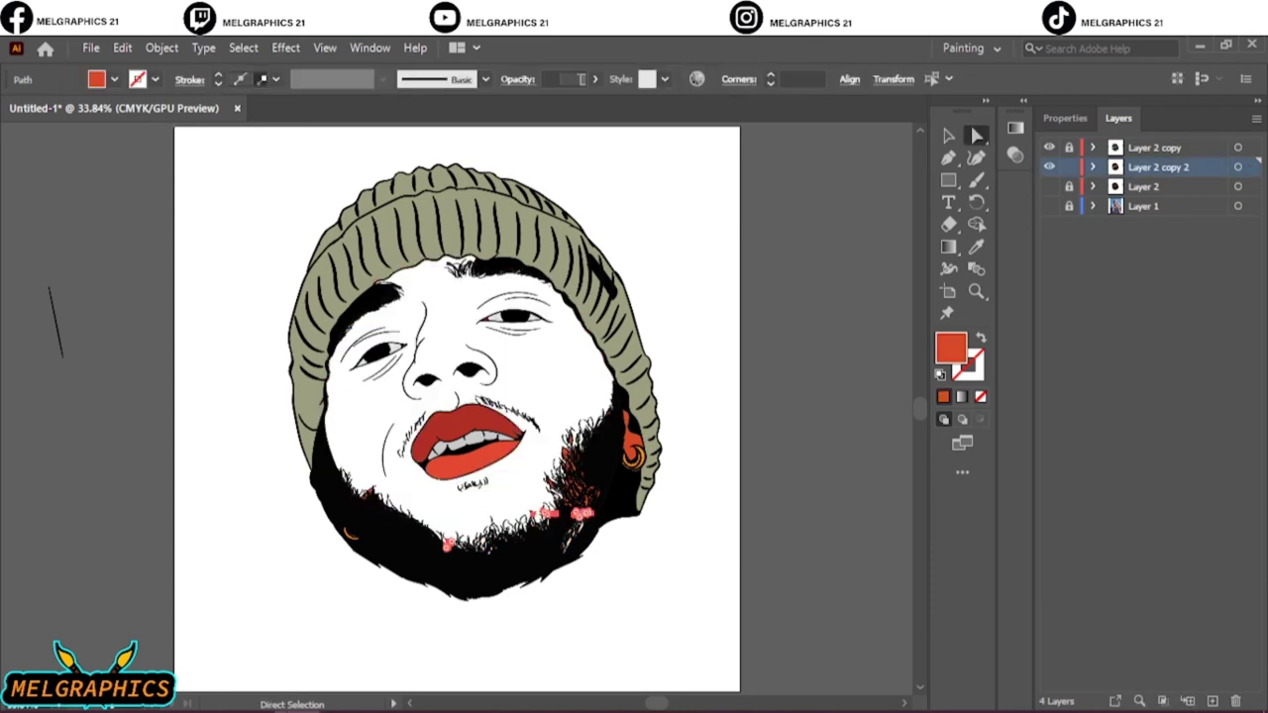
Delete the orange shape around the ear from the copied layer
scroll(565, 453, "up", 3)
left_click(740, 377)
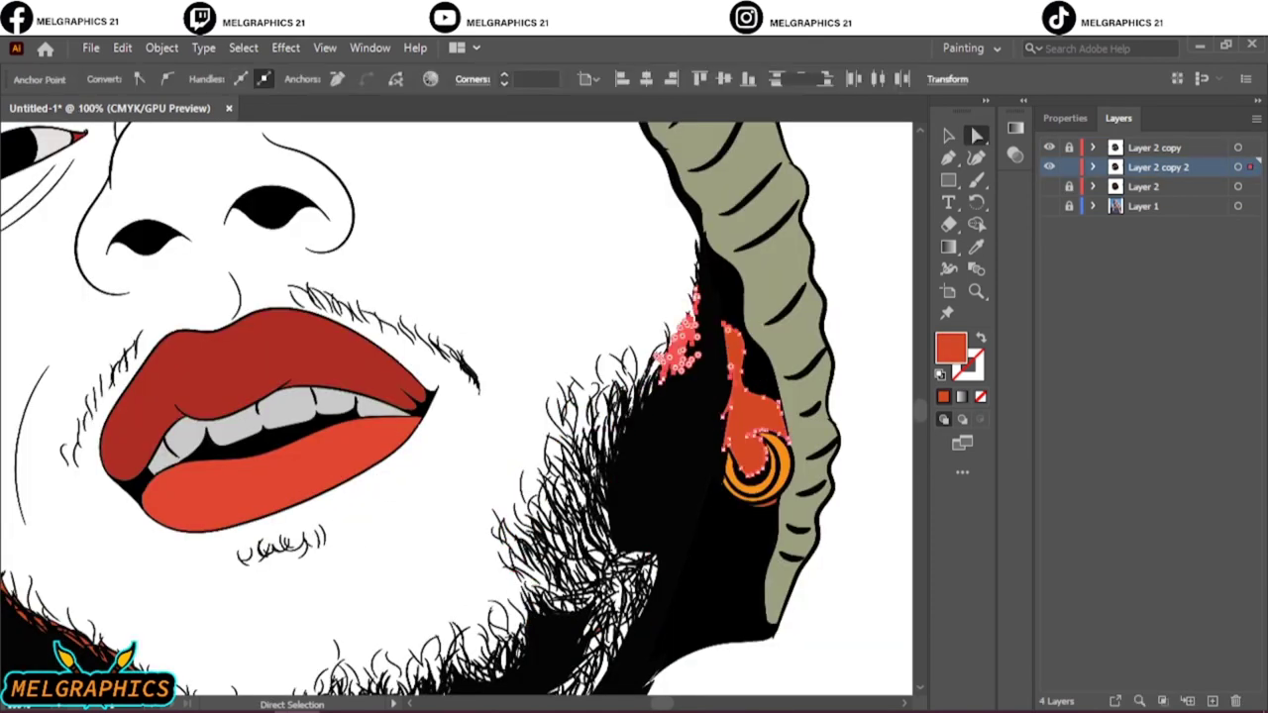
key("Delete")
scroll(465, 347, "down", 1)
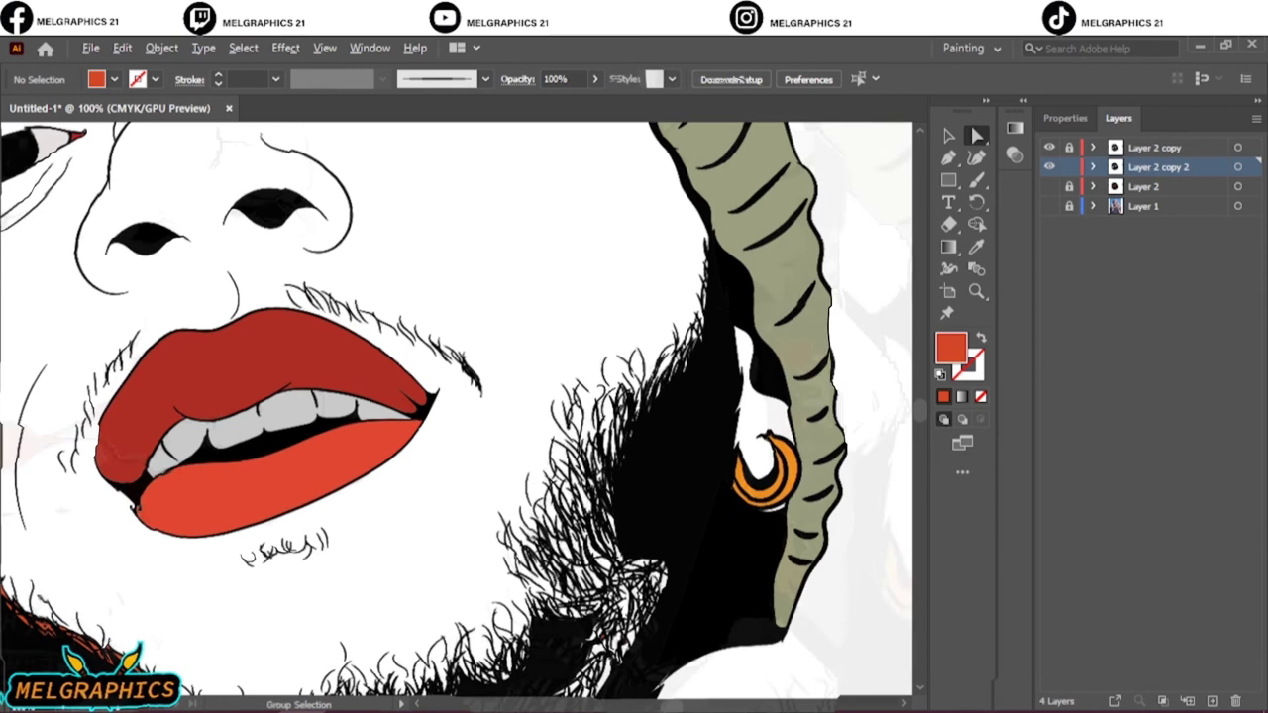
scroll(465, 346, "up", 3)
scroll(466, 347, "down", 2)
scroll(396, 565, "up", 3)
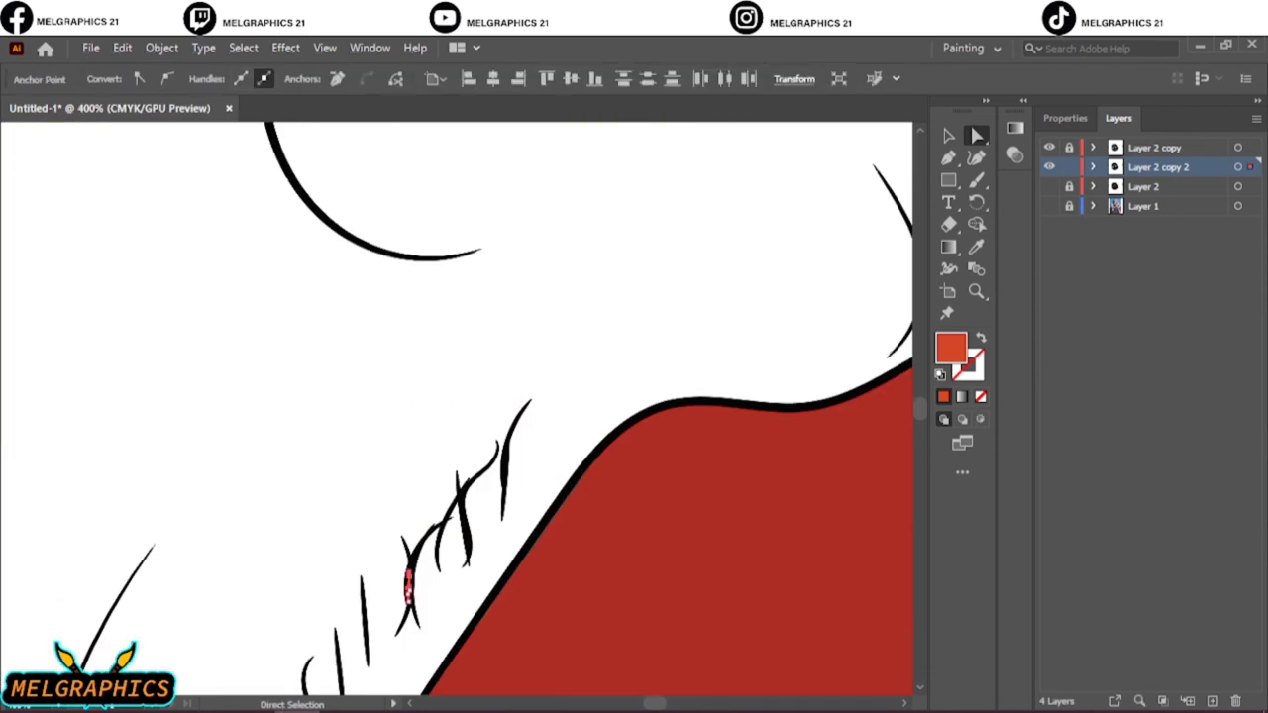
scroll(396, 565, "down", 3)
scroll(367, 524, "down", 5)
key("a")
Select stray fill bits on the chin beard and eyebrow, then add a new layer
left_click_drag(140, 344, 368, 570)
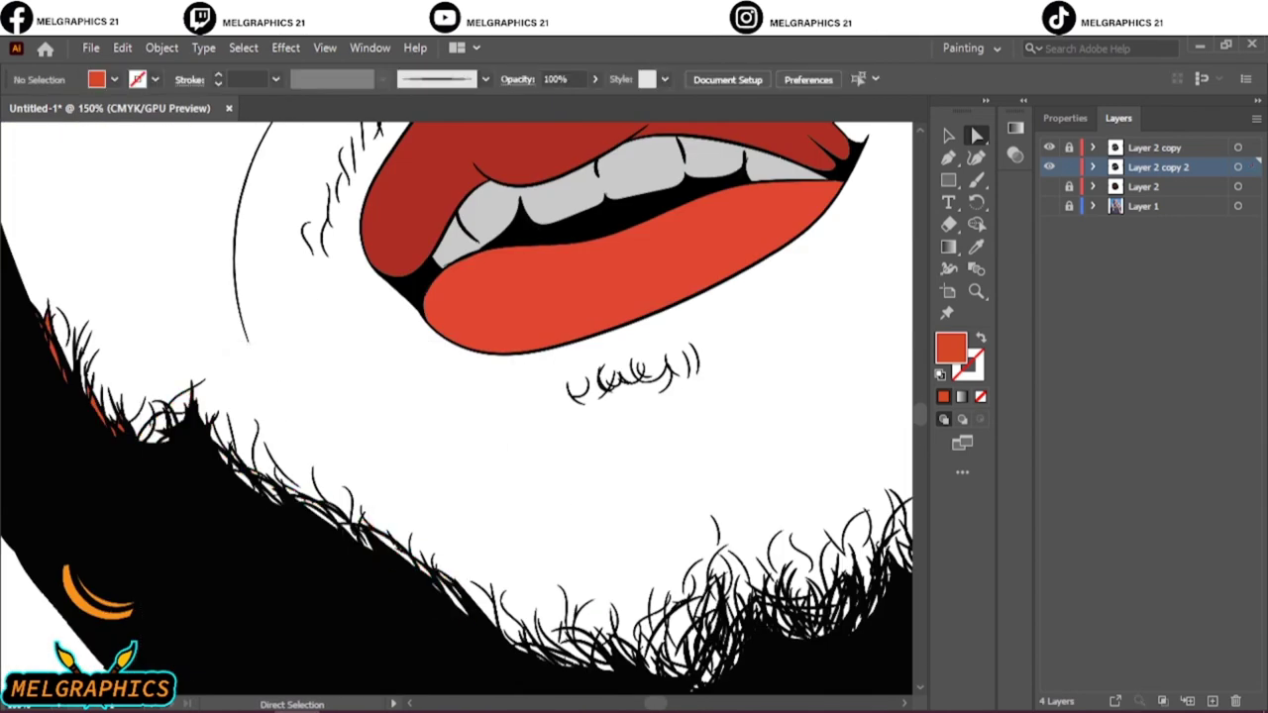
scroll(396, 446, "down", 2)
scroll(397, 446, "down", 3)
scroll(367, 304, "up", 5)
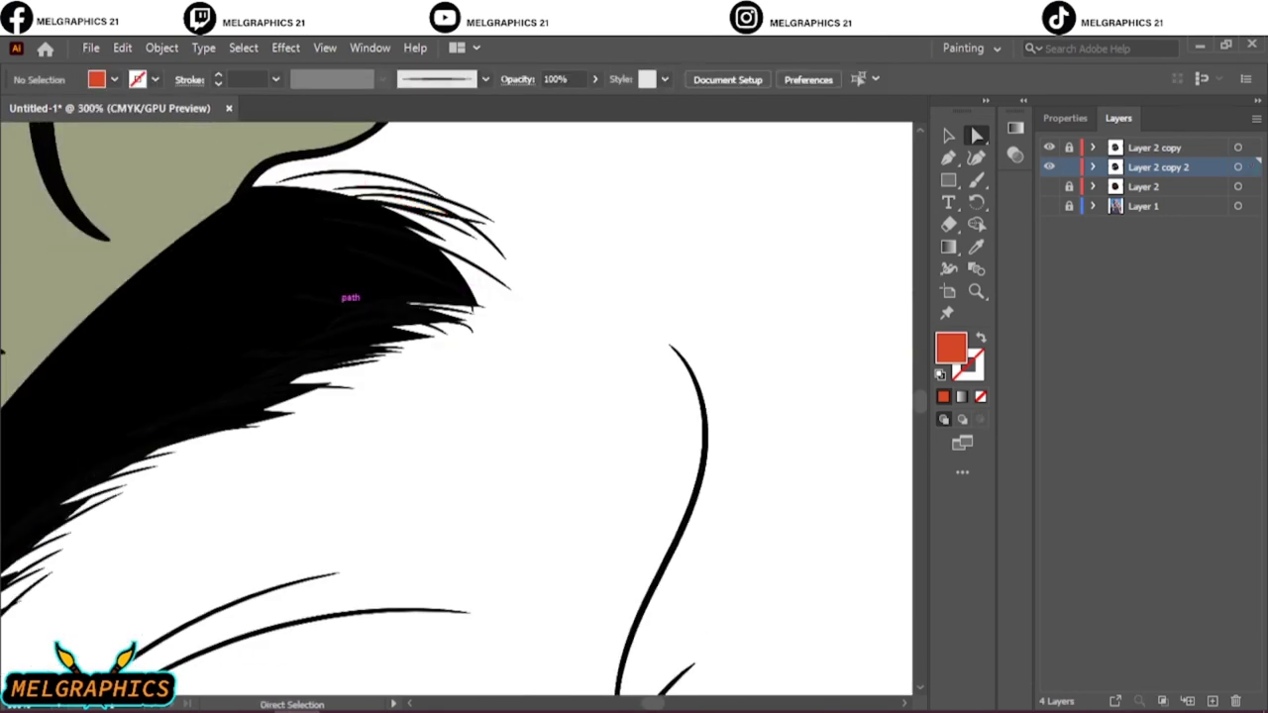
scroll(416, 337, "up", 5)
scroll(416, 337, "up", 3)
scroll(416, 337, "up", 2)
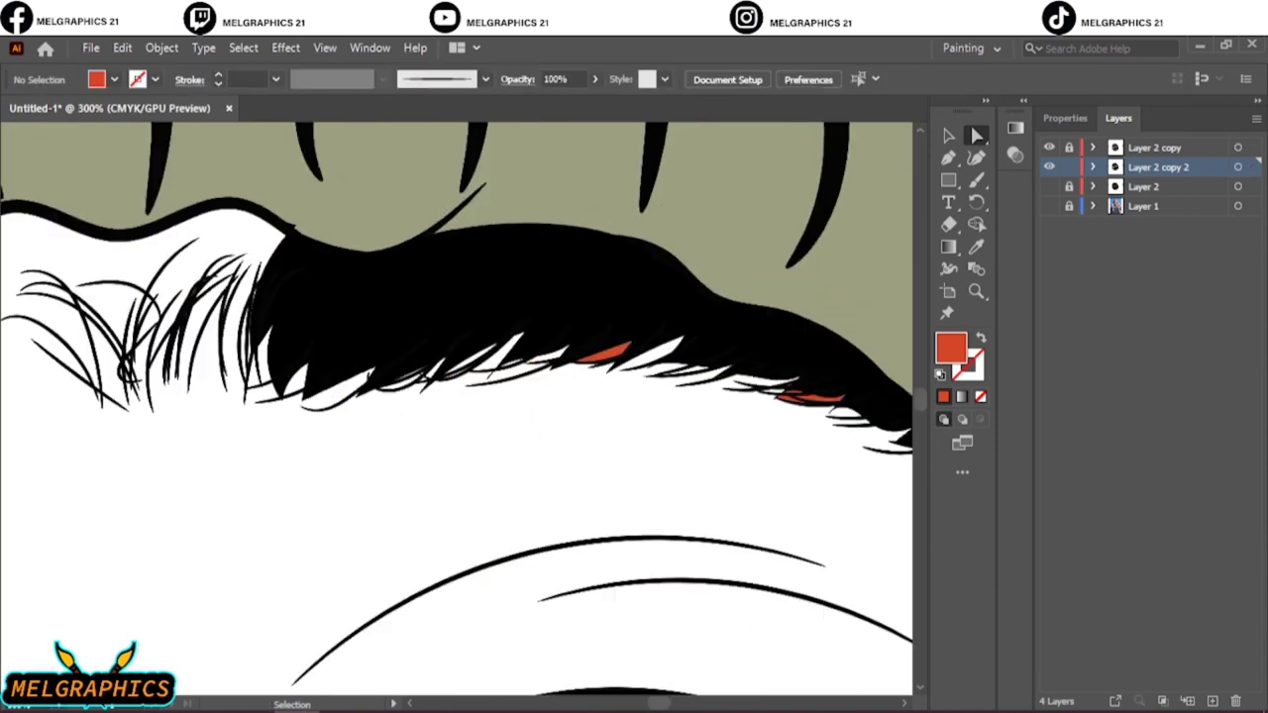
left_click_drag(842, 337, 602, 523)
key("ctrl+0")
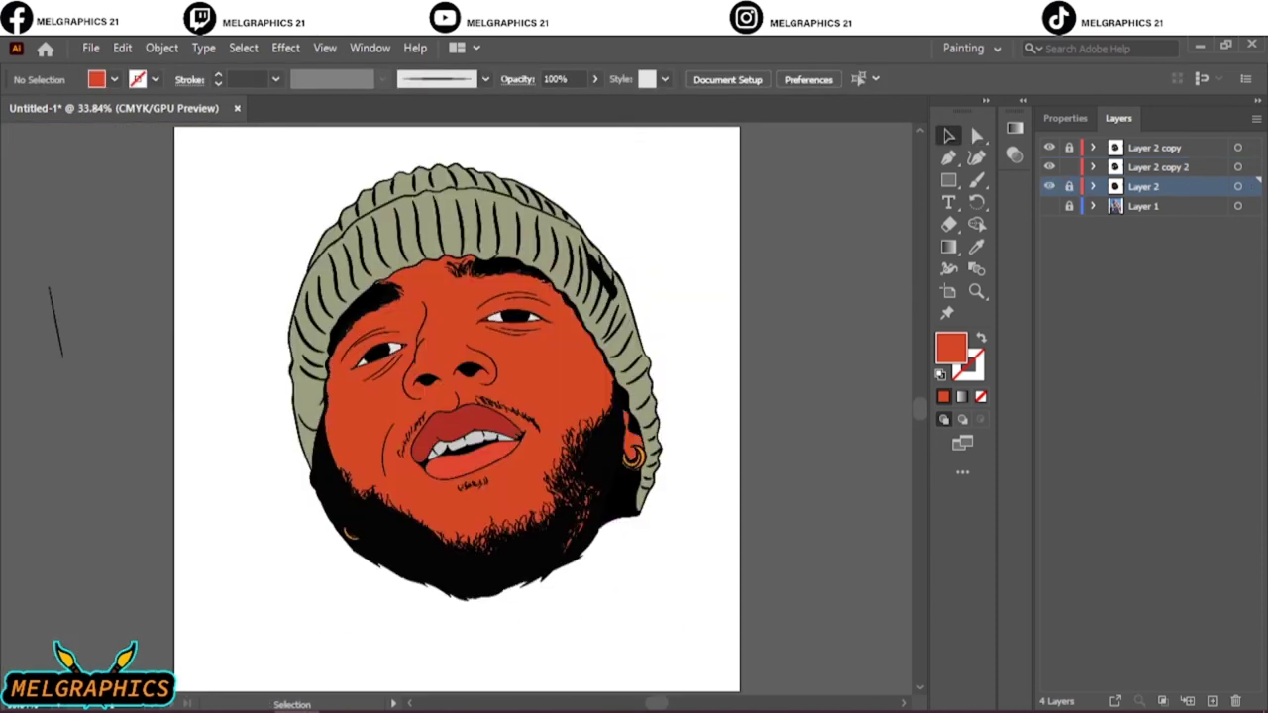
key("ctrl+l")
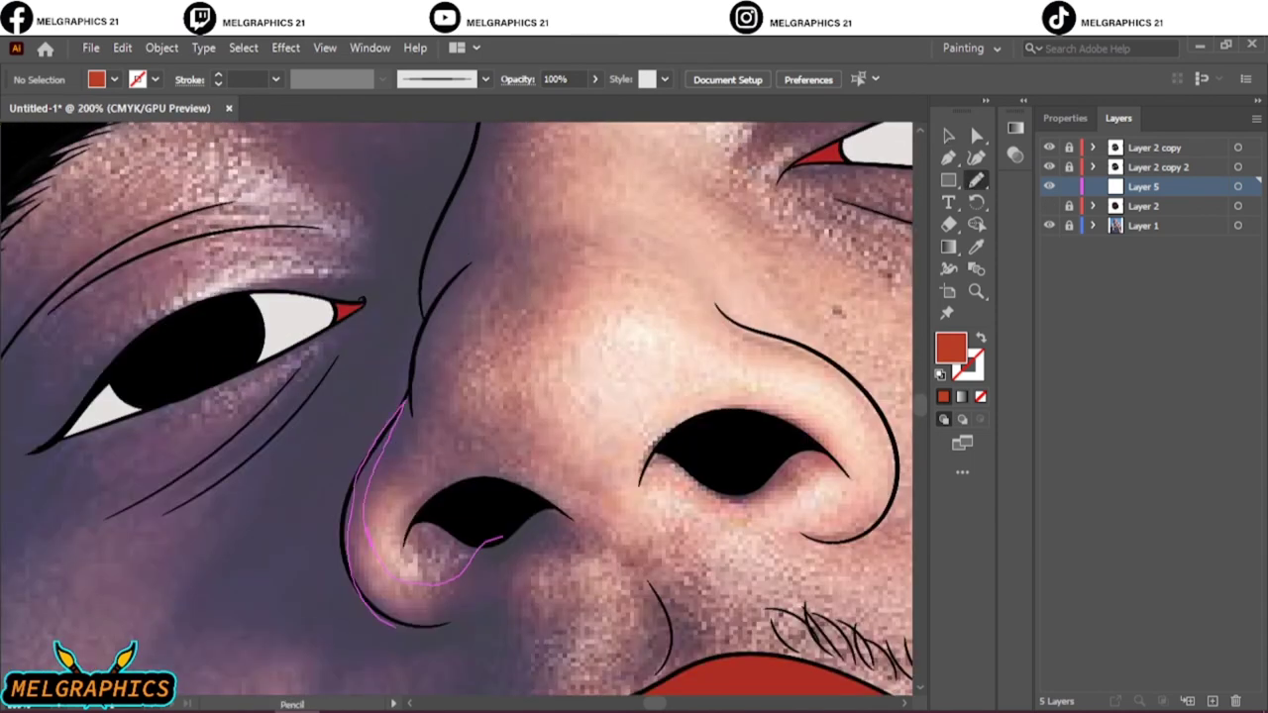
Pencil red-orange shadow shapes around the left nostril, beside the nose and under the eye
left_click_drag(502, 535, 544, 515)
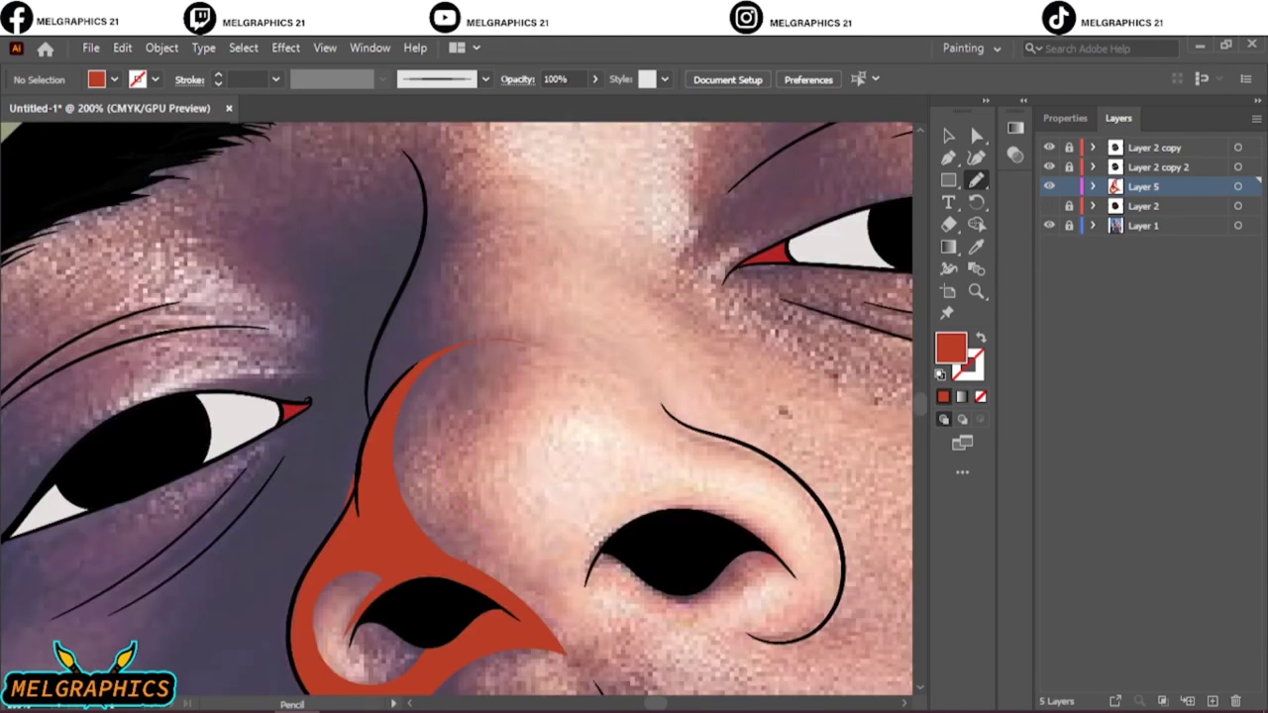
scroll(456, 406, "up", 3)
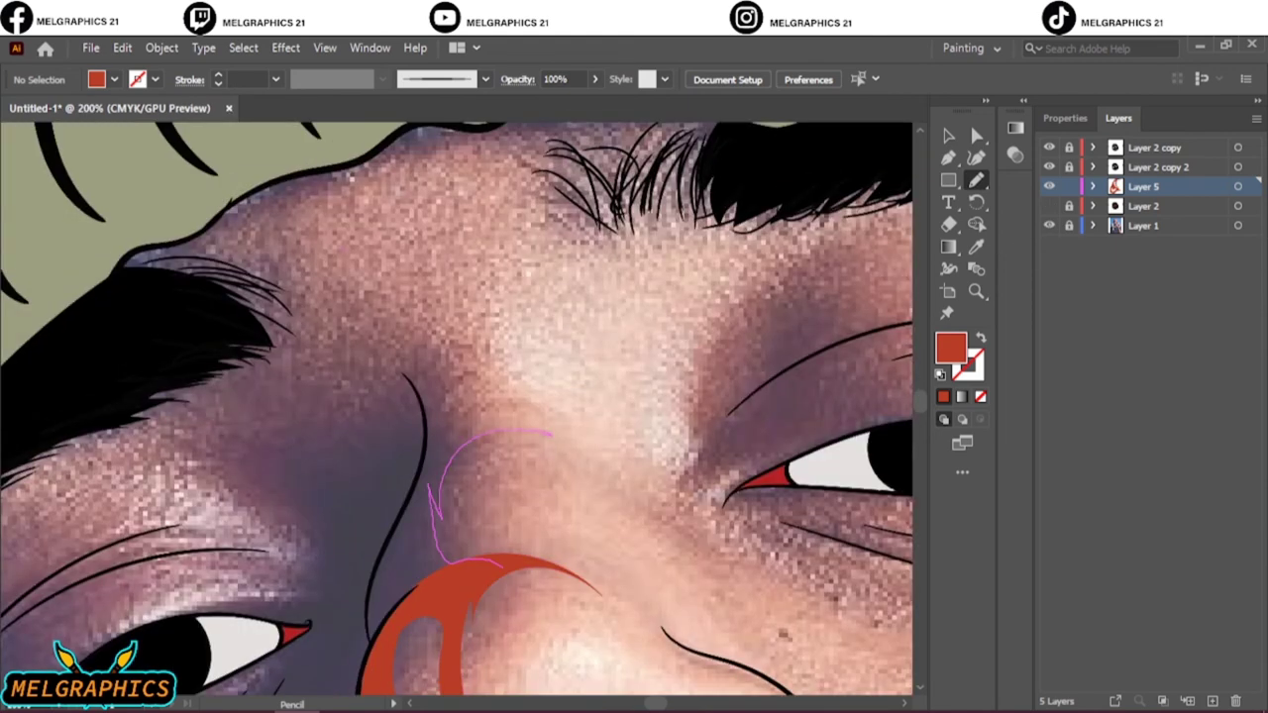
left_click_drag(471, 460, 513, 564)
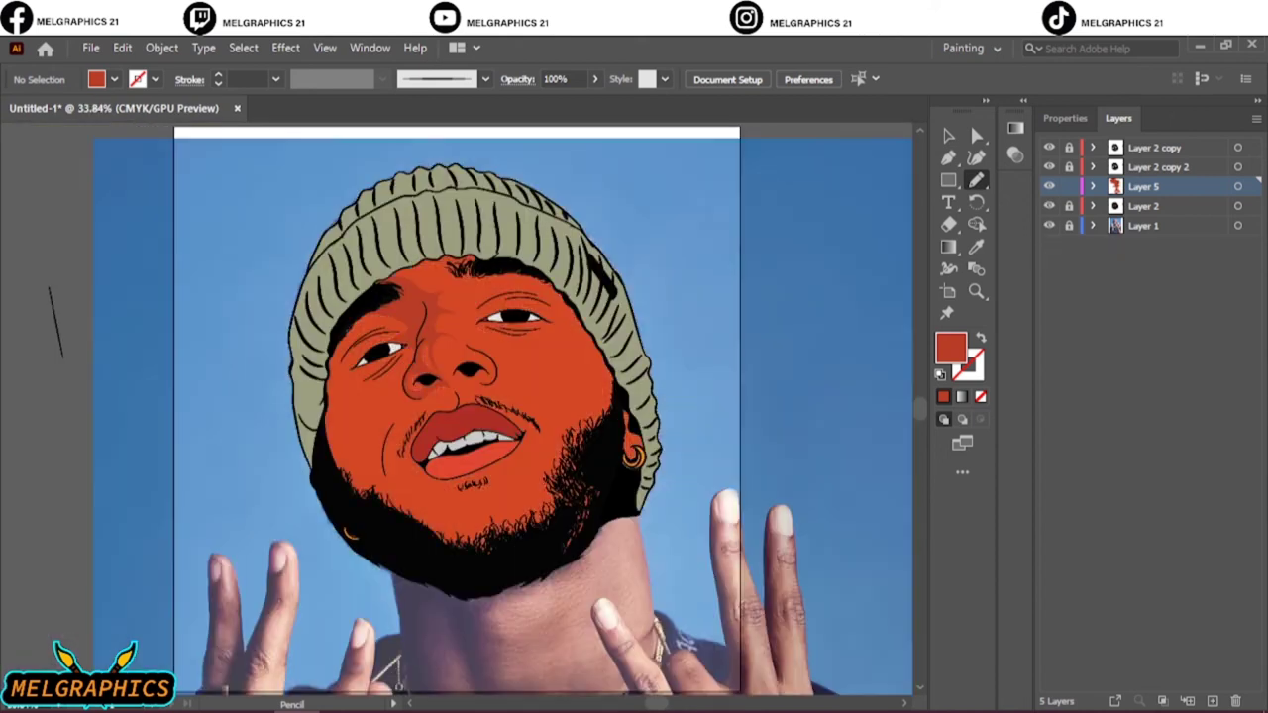
key("ctrl+plus")
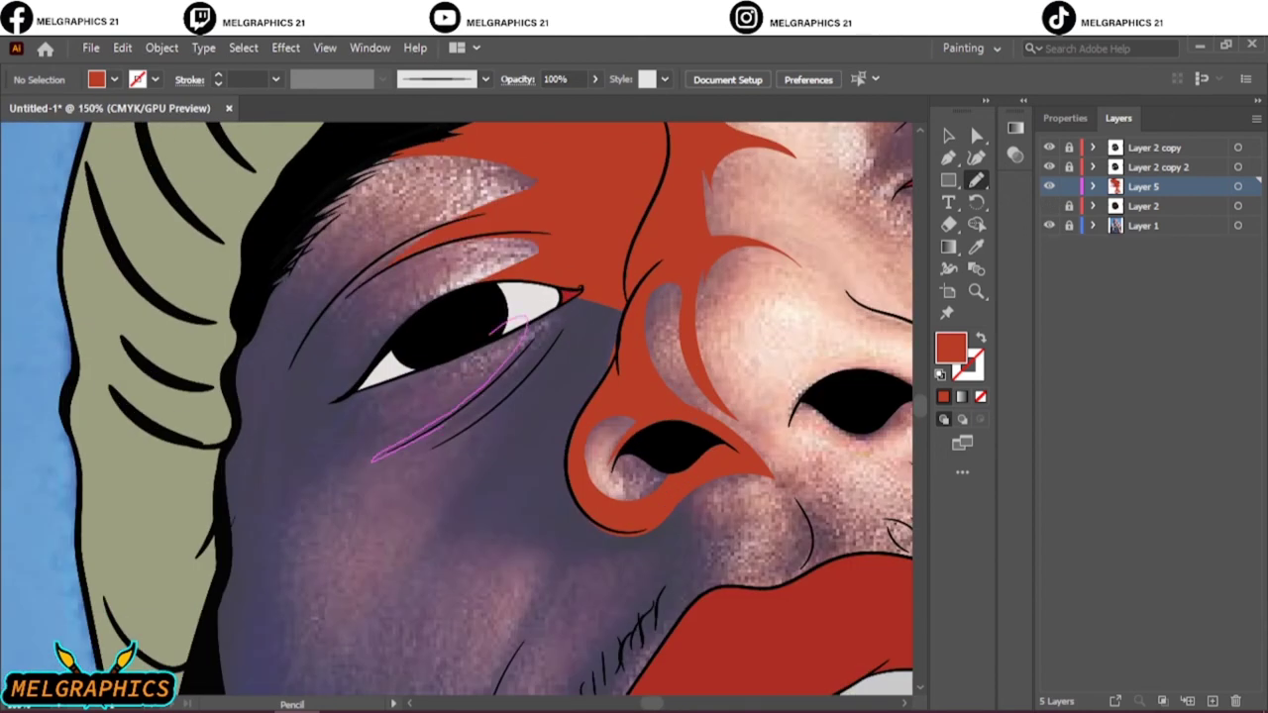
left_click_drag(619, 535, 628, 532)
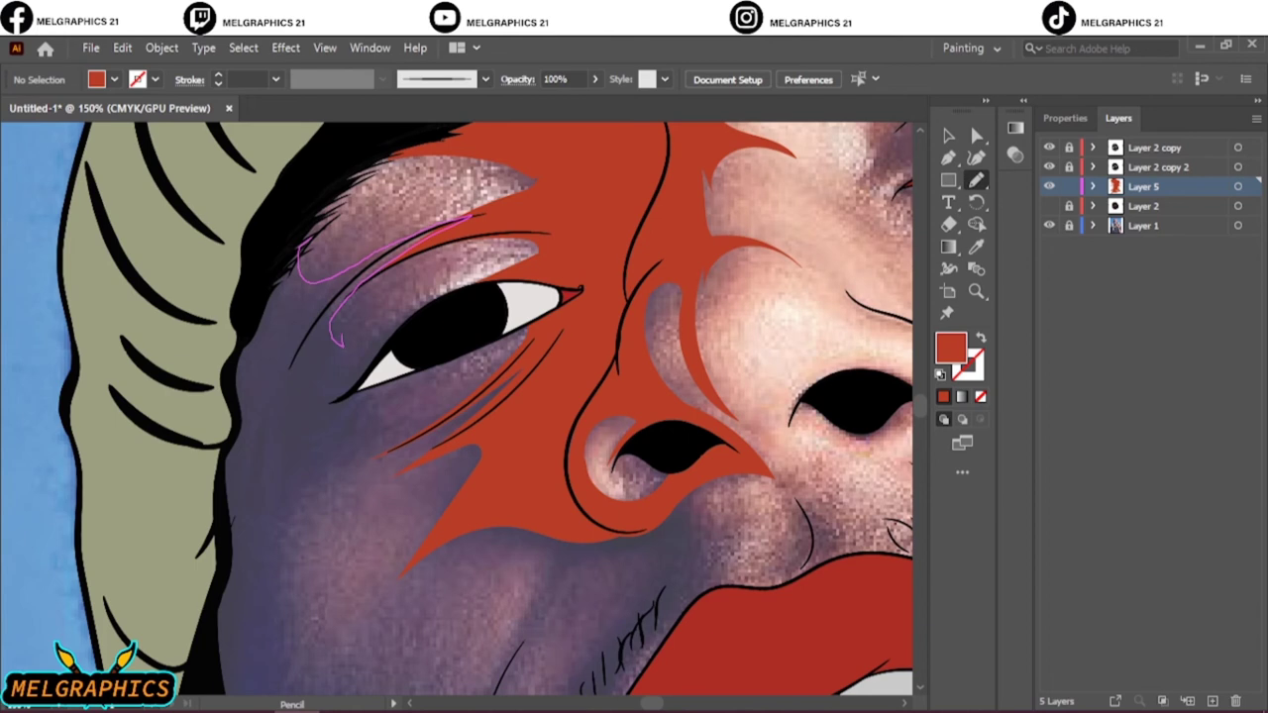
scroll(456, 406, "down", 5)
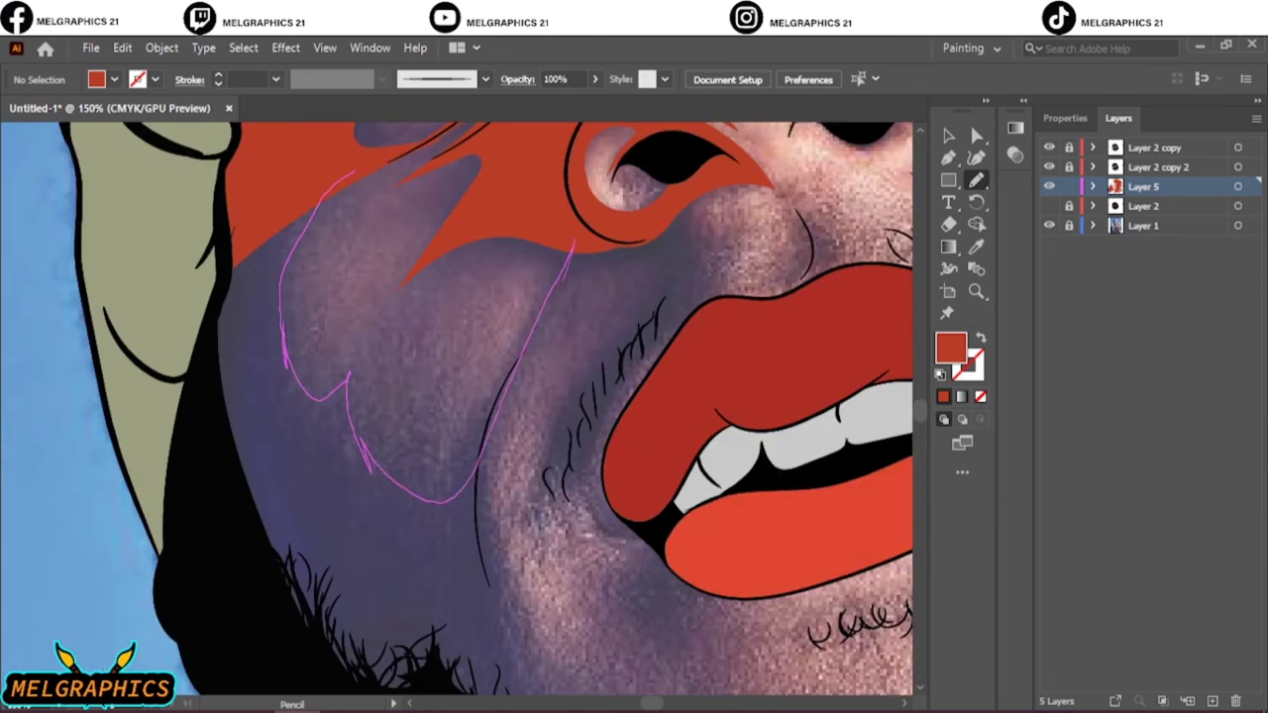
left_click_drag(572, 246, 572, 244)
Draw shadow shapes along the cheek beside the lips and on the chin, then show the photo
scroll(495, 396, "down", 2)
left_click_drag(368, 383, 432, 379)
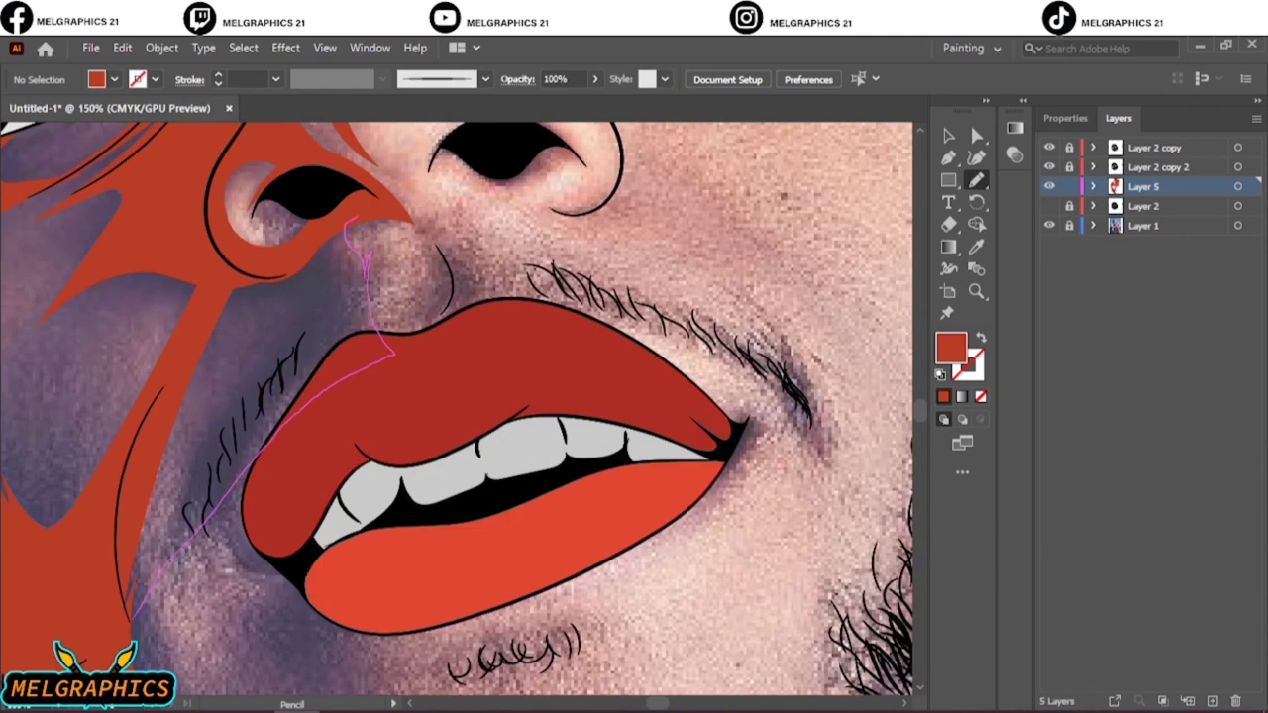
left_click_drag(129, 619, 347, 220)
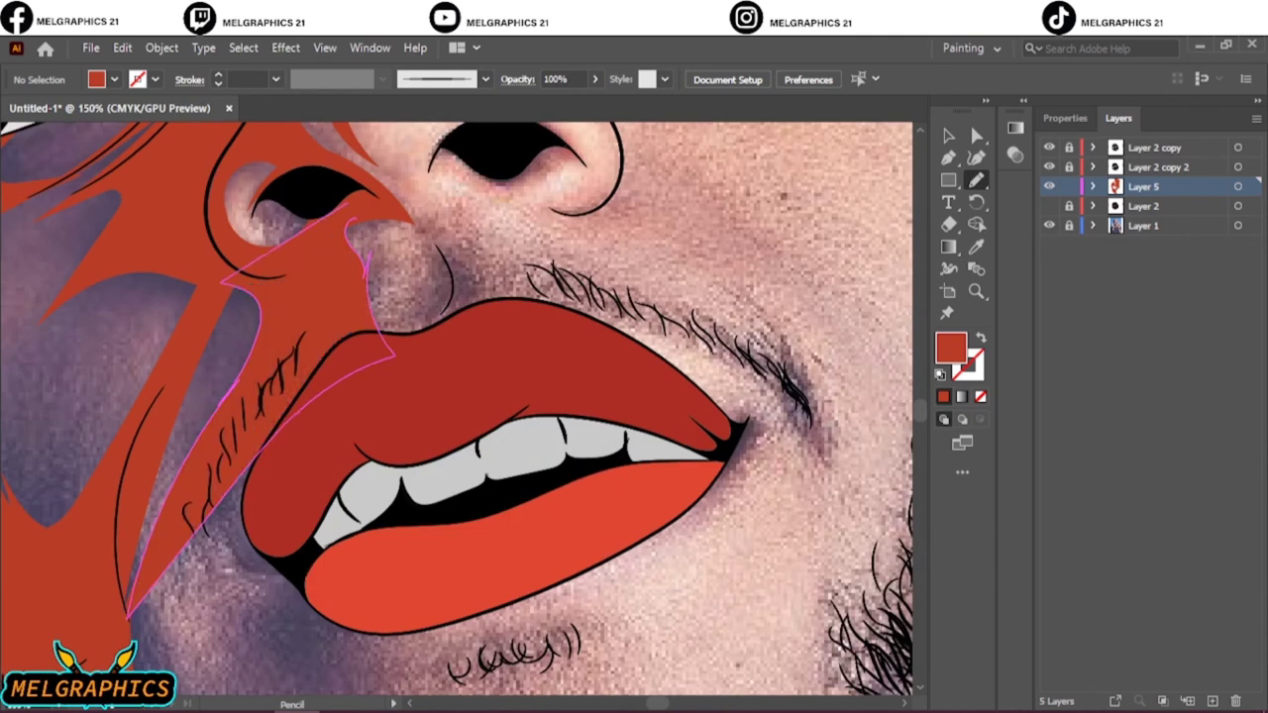
scroll(456, 406, "down", 5)
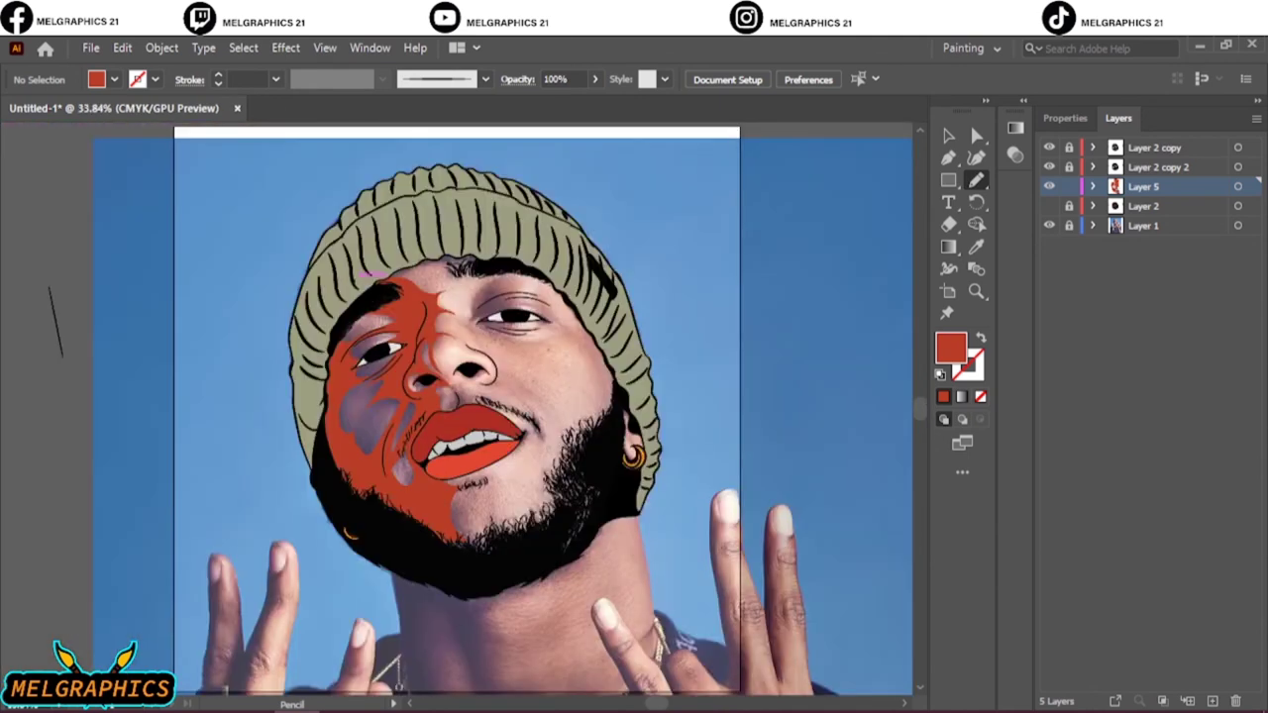
left_click_drag(241, 558, 528, 600)
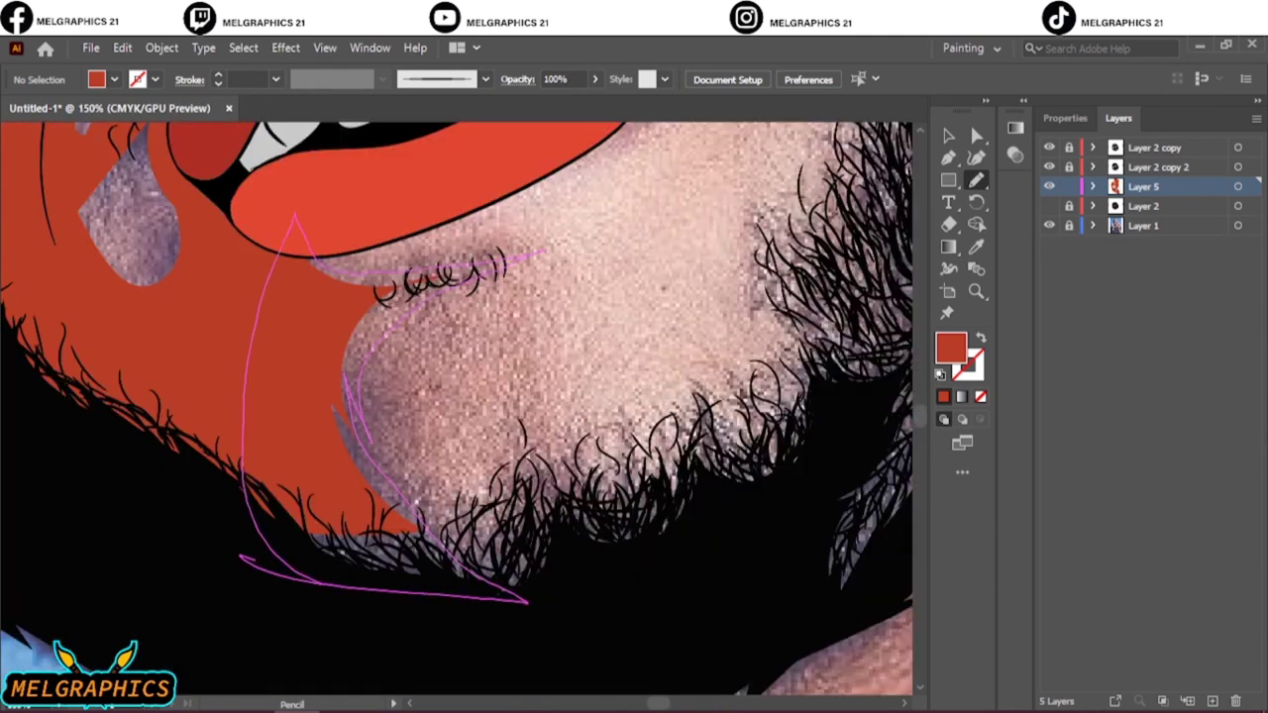
left_click_drag(545, 250, 294, 216)
key("ctrl+0")
left_click(1049, 225)
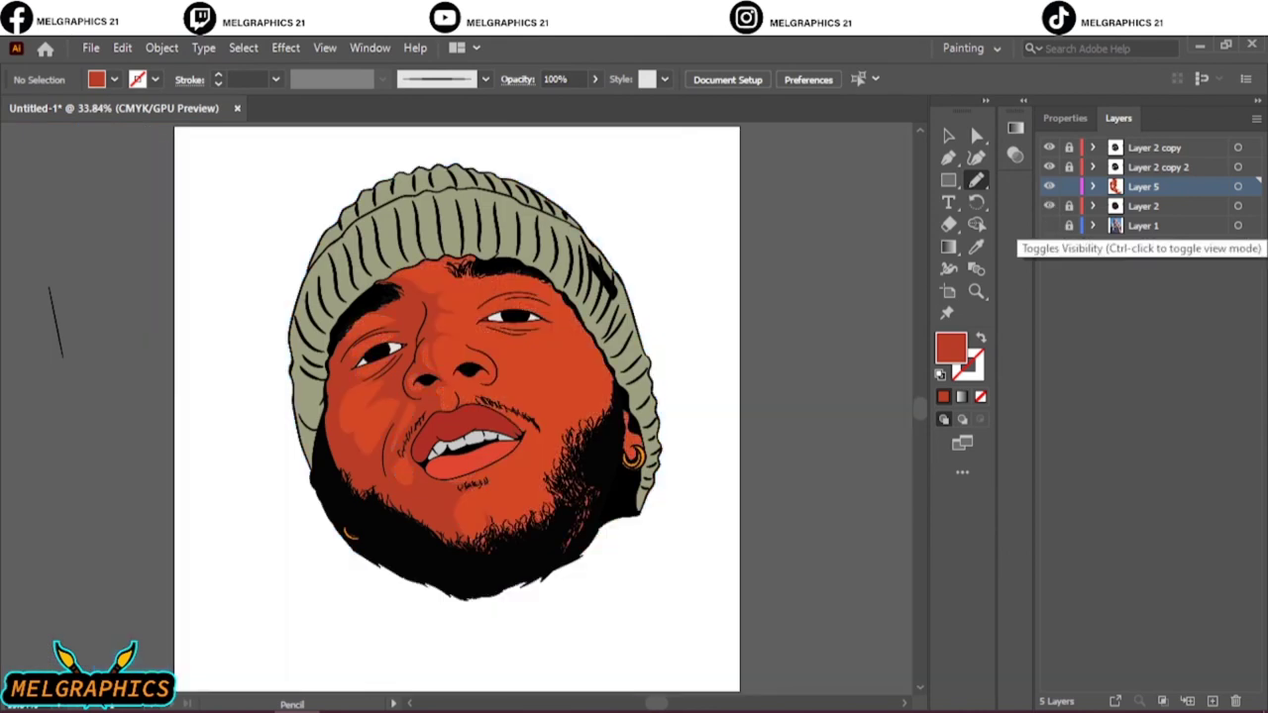
Draw red shadow shapes around the right eye and along the side of the nose
left_click(1049, 205)
scroll(510, 296, "up", 5)
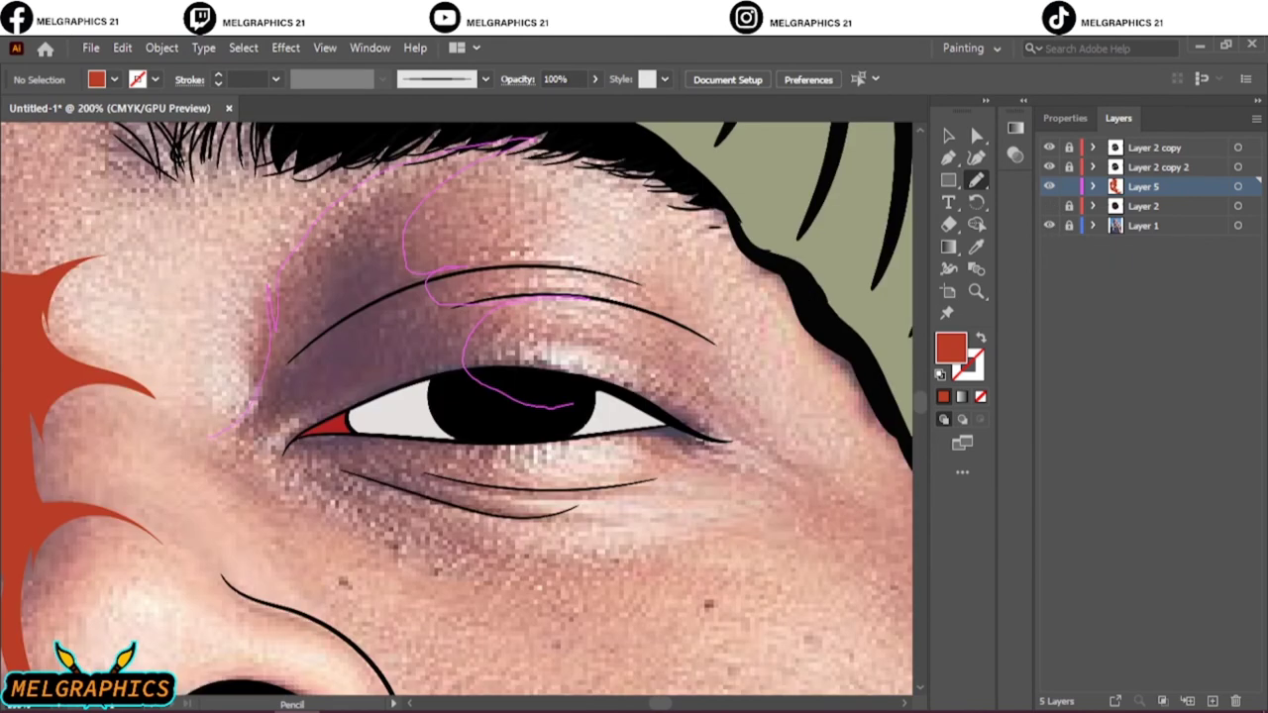
left_click_drag(572, 405, 540, 498)
scroll(542, 474, "down", 2)
scroll(540, 499, "up", 2)
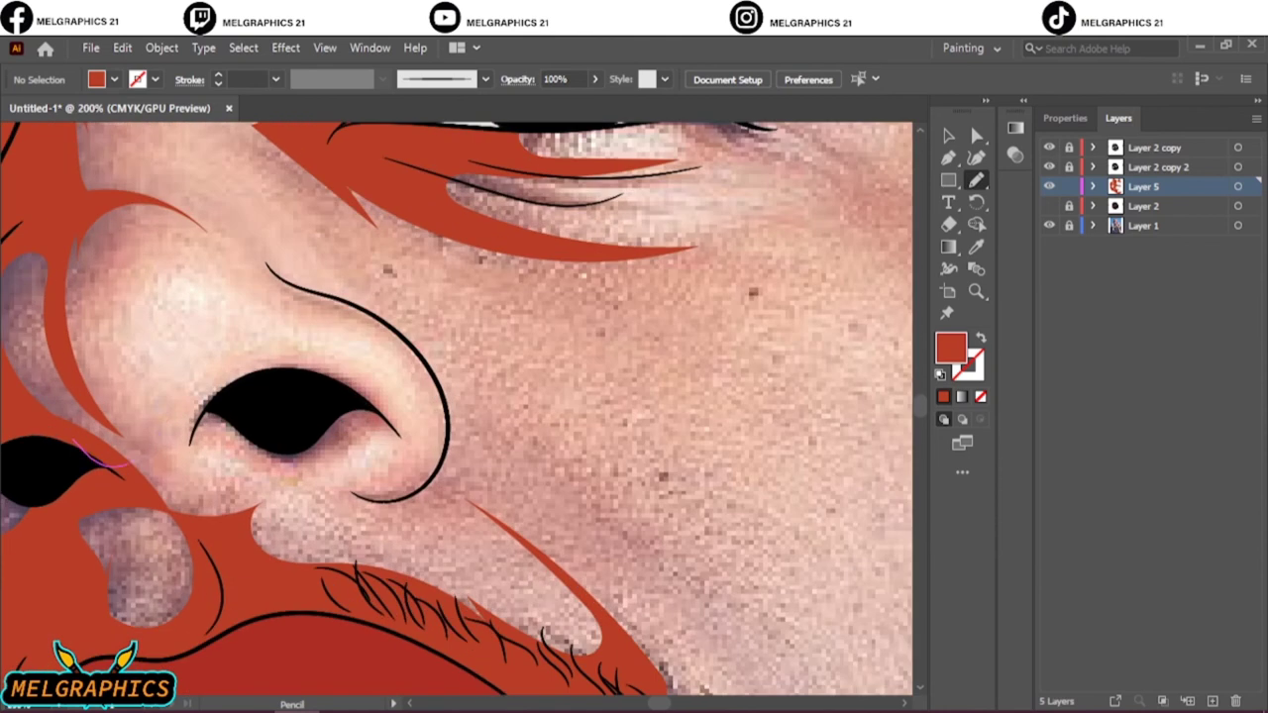
left_click_drag(381, 388, 381, 388)
key("ctrl+0")
Add red shadow shapes over the moustache and right cheek
scroll(665, 409, "up", 3)
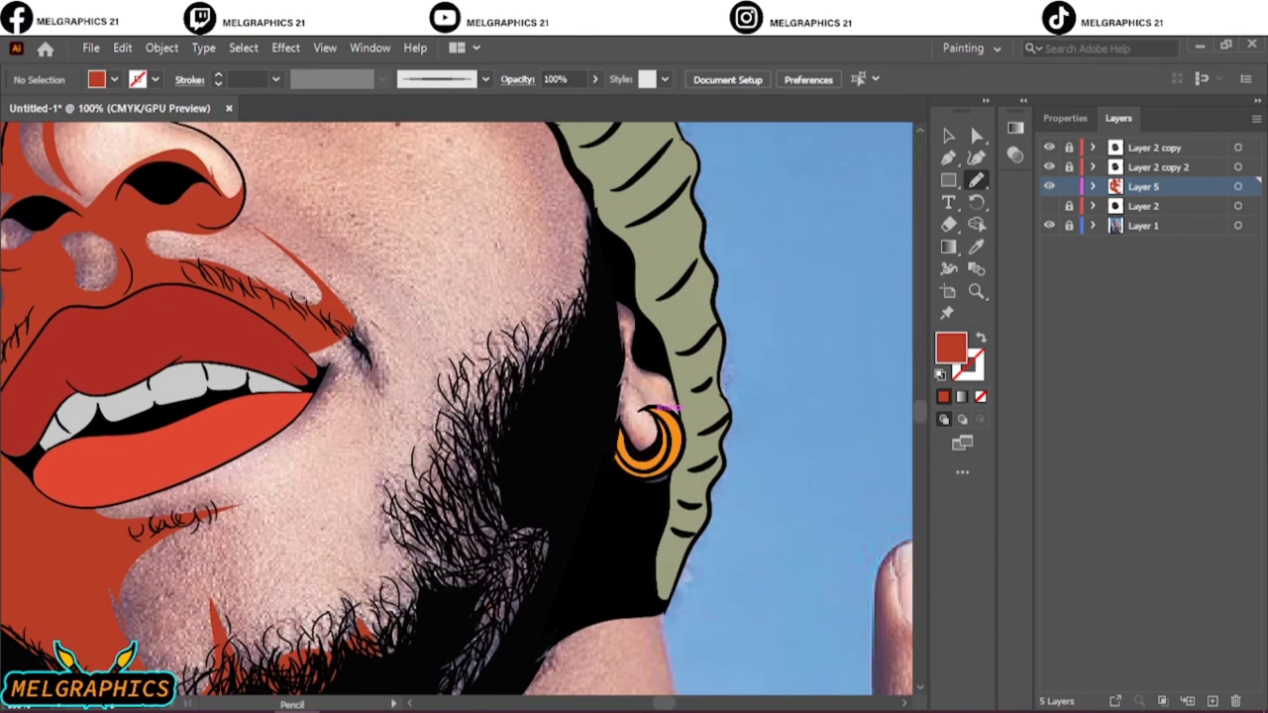
left_click_drag(371, 649, 500, 297)
scroll(501, 297, "down", 2)
left_click_drag(416, 473, 430, 540)
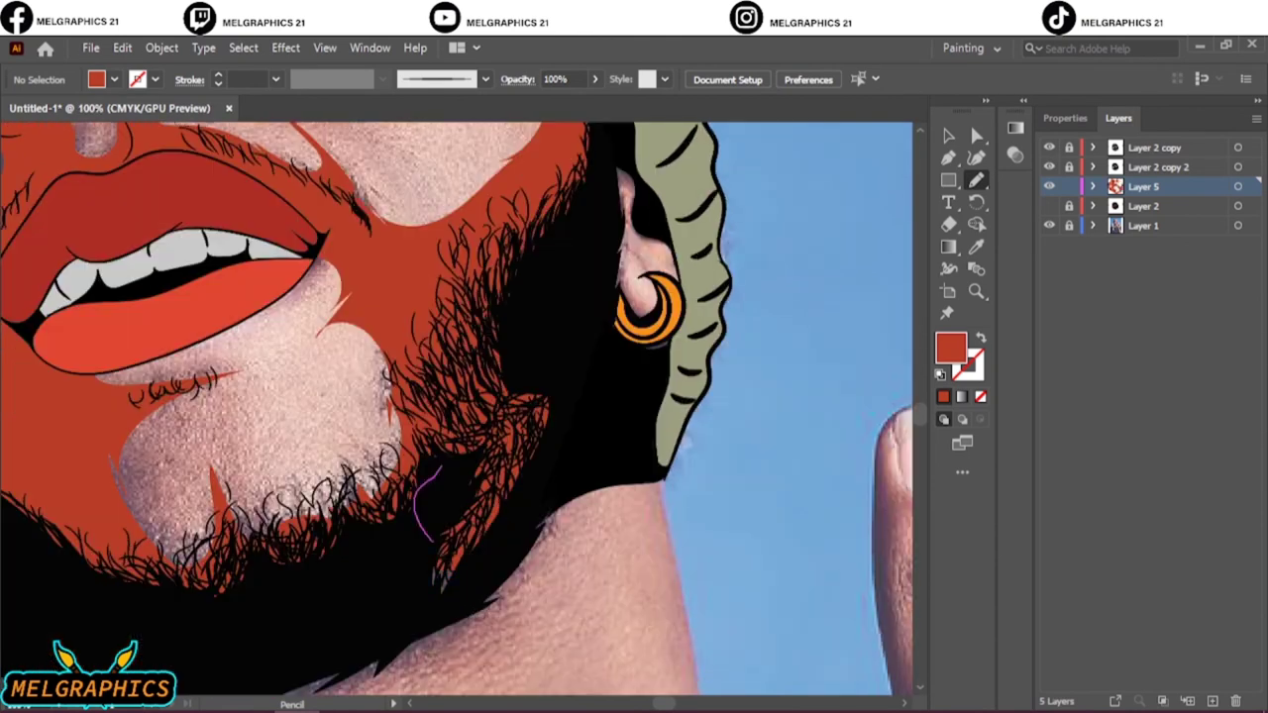
key("ctrl+0")
scroll(538, 339, "up", 3)
scroll(456, 396, "down", 2)
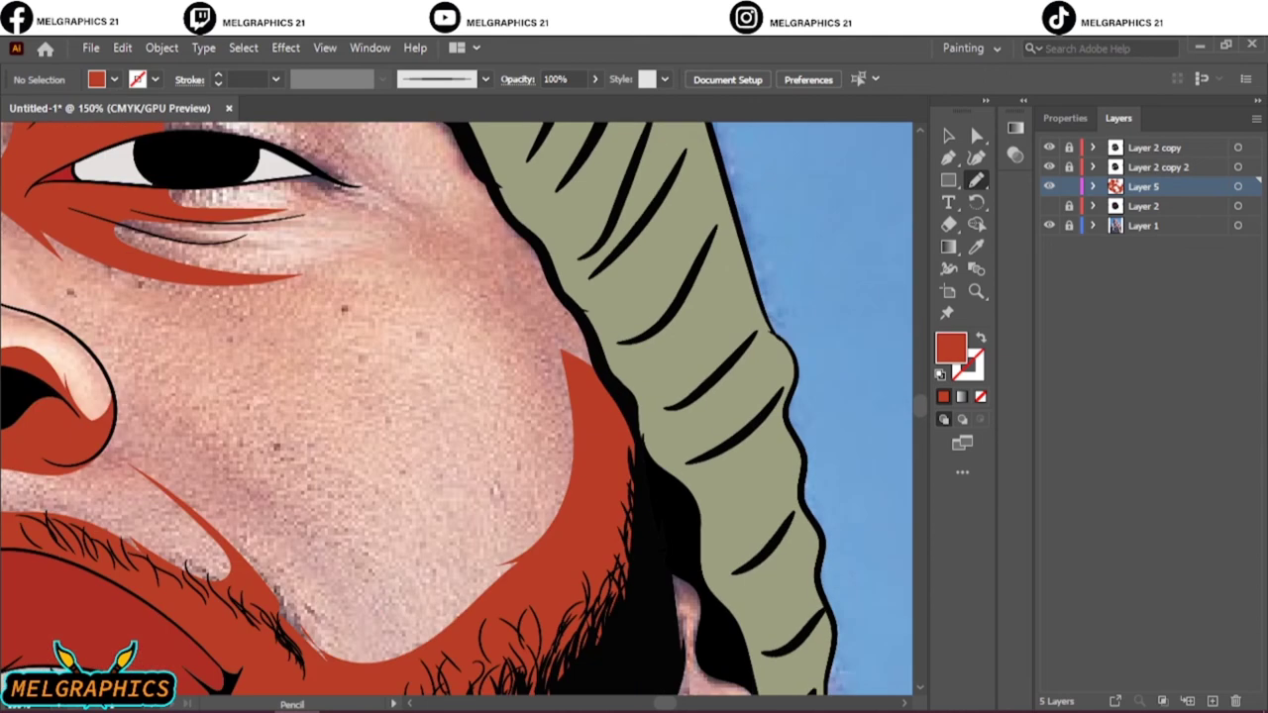
scroll(455, 406, "up", 2)
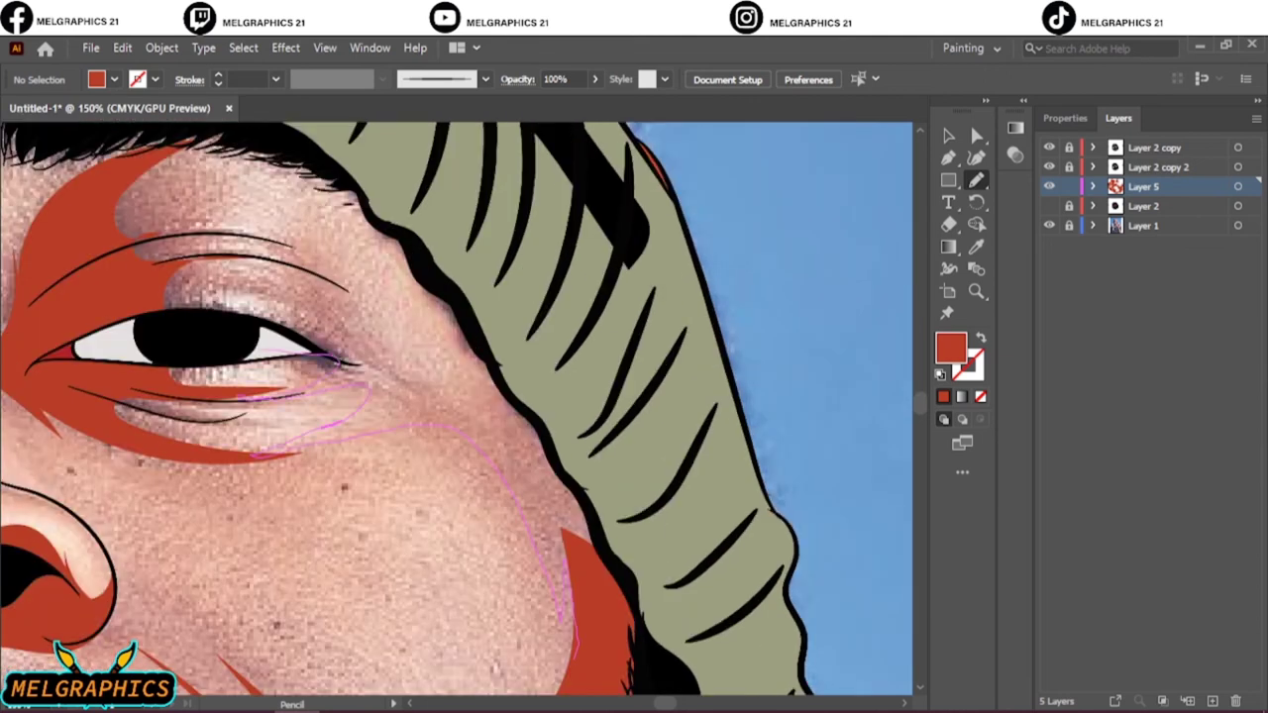
Draw a red shadow under the right eye and refine its edges around the eye
left_click_drag(342, 365, 297, 357)
scroll(346, 401, "up", 2)
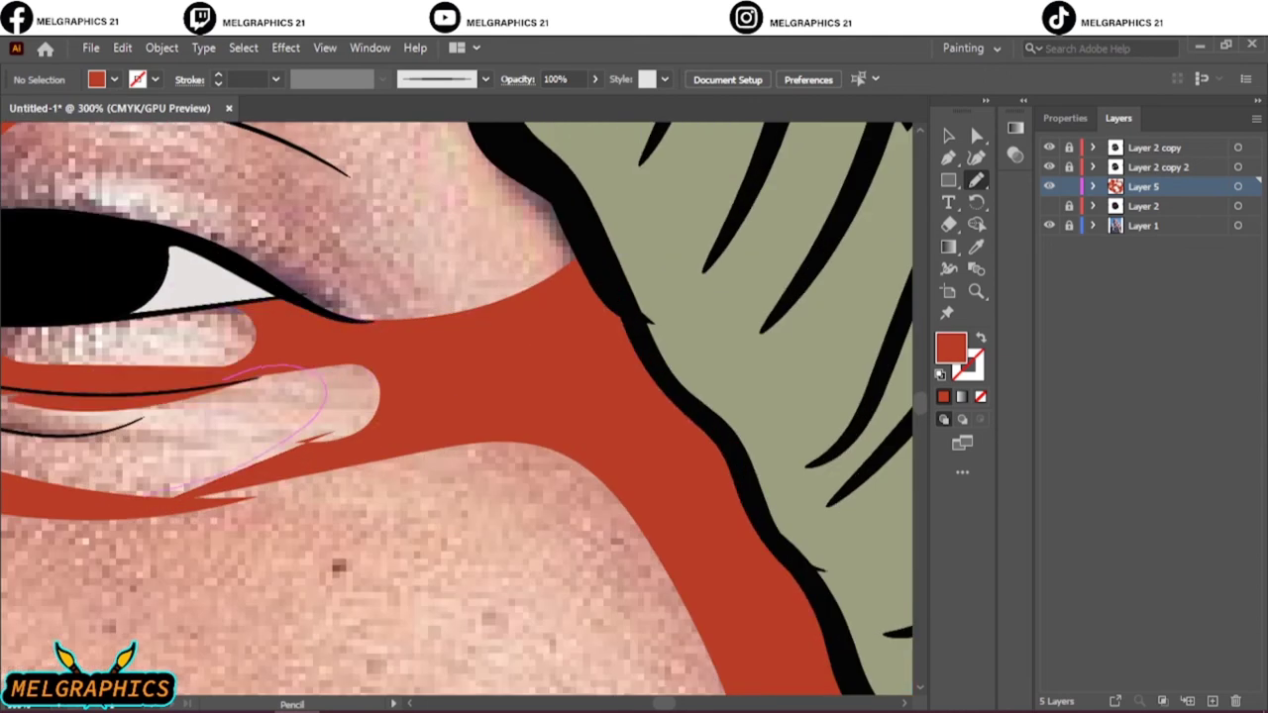
left_click_drag(168, 495, 693, 585)
scroll(455, 396, "down", 2)
scroll(456, 406, "up", 1)
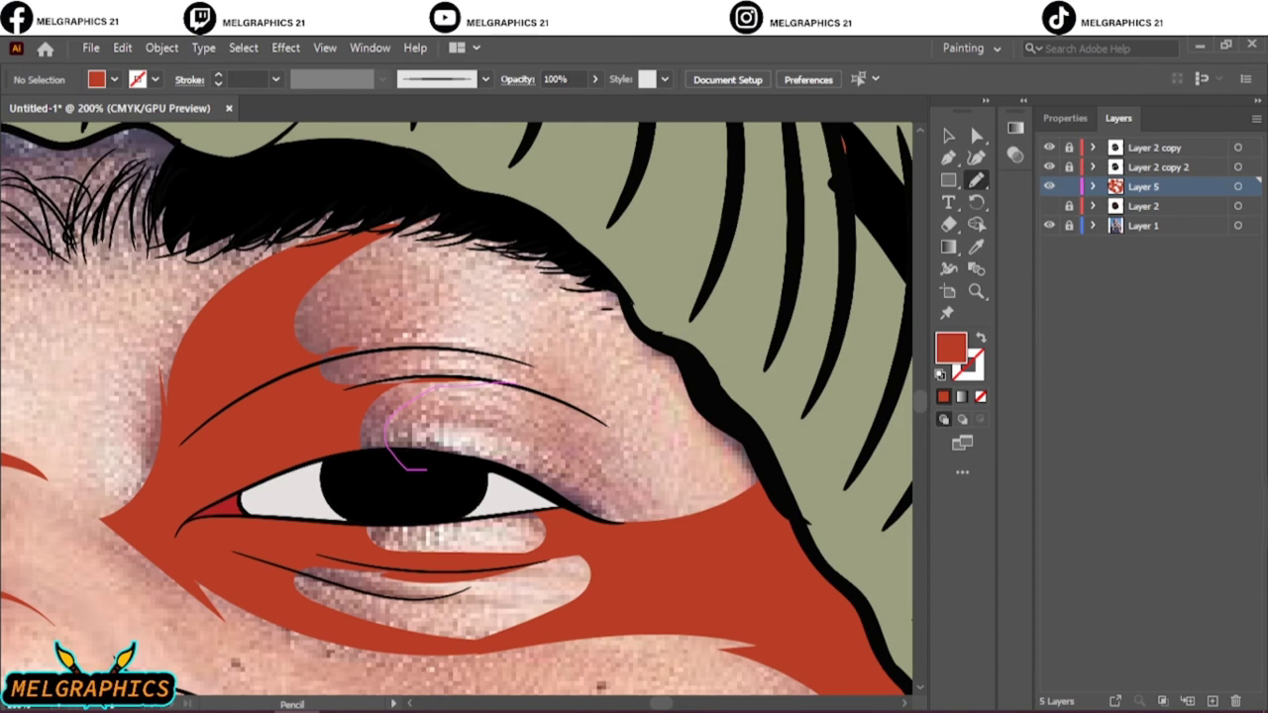
left_click_drag(485, 476, 615, 426)
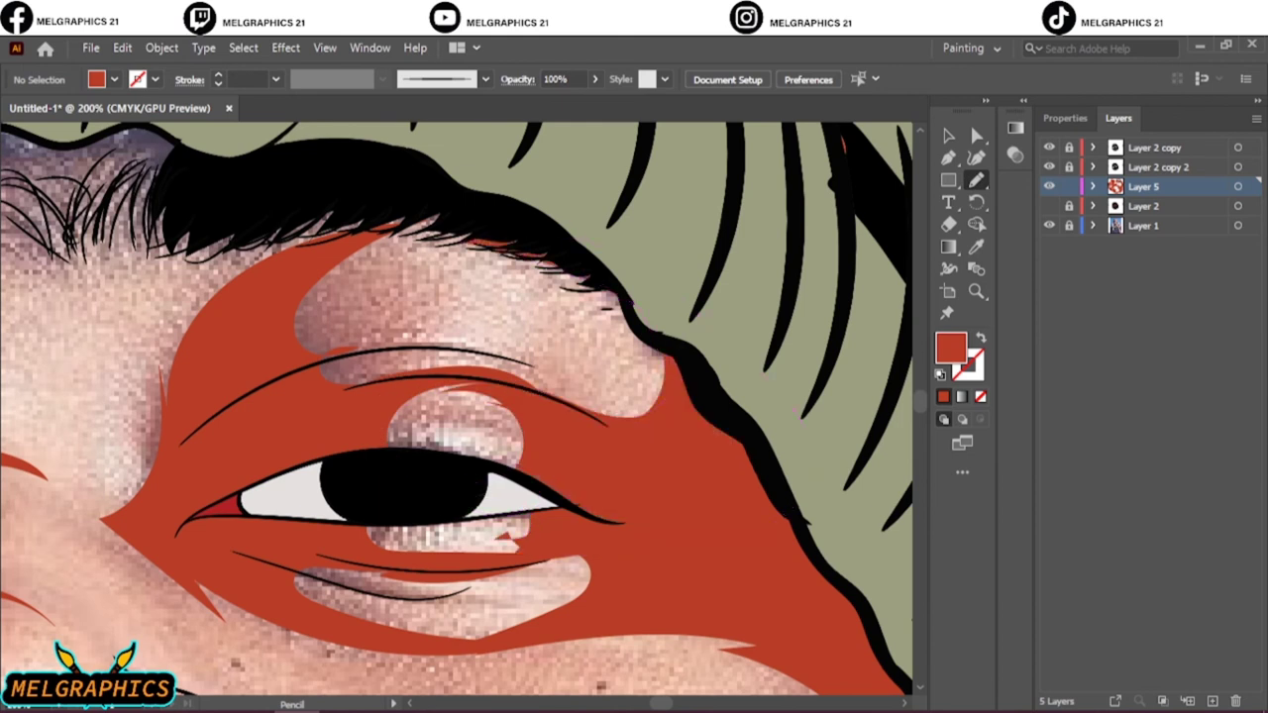
left_click_drag(475, 387, 644, 307)
key("ctrl+0")
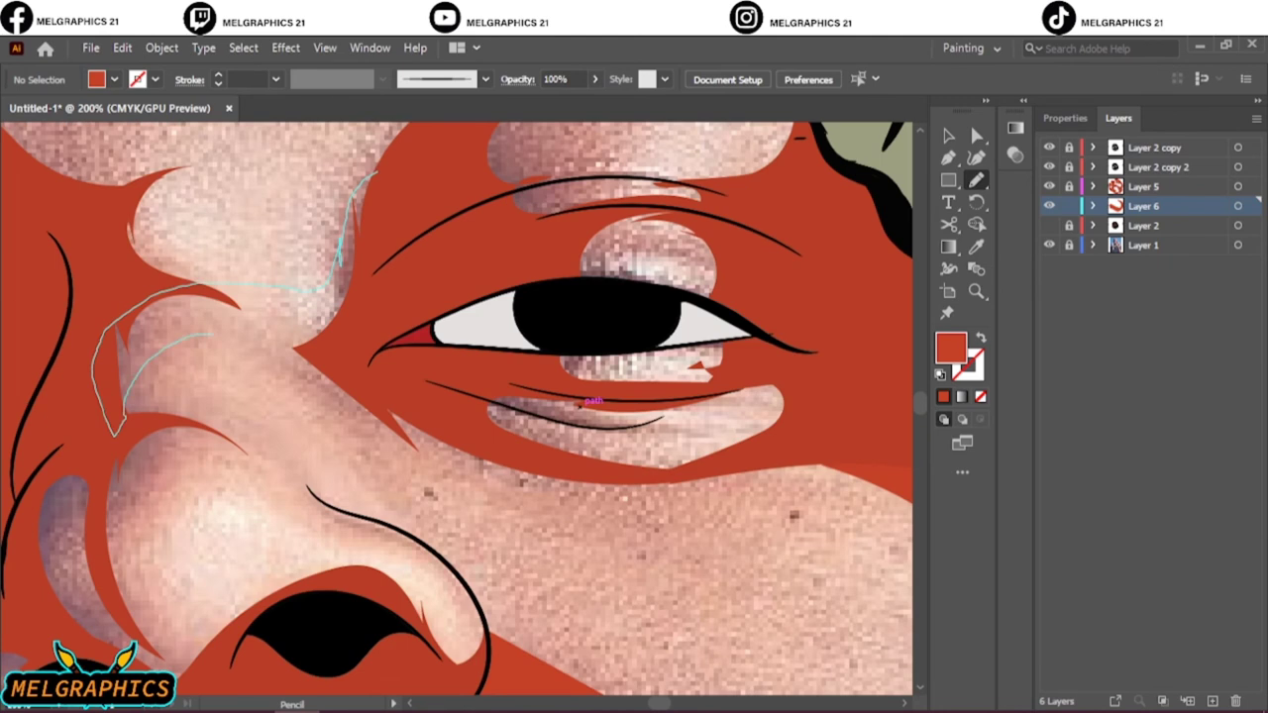
Draw red shading beside the brow and around the cheek and nose, checking without the reference photo
left_click_drag(210, 337, 198, 341)
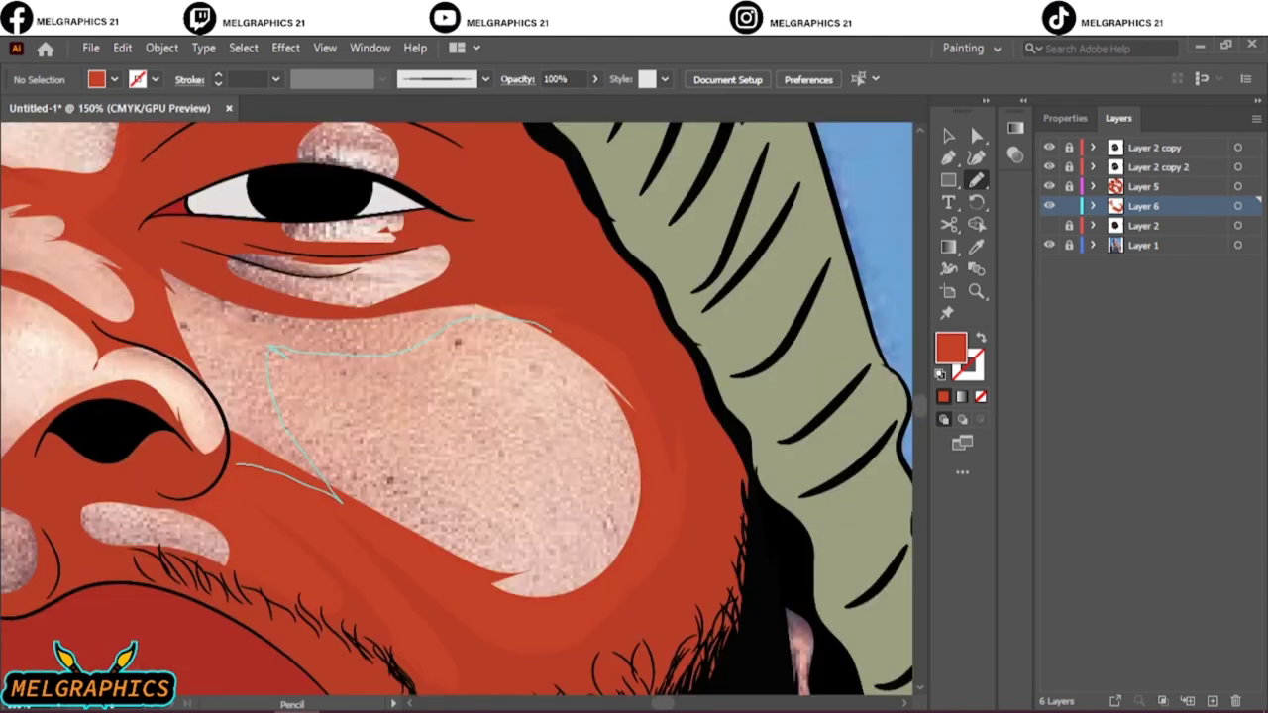
left_click_drag(548, 326, 551, 329)
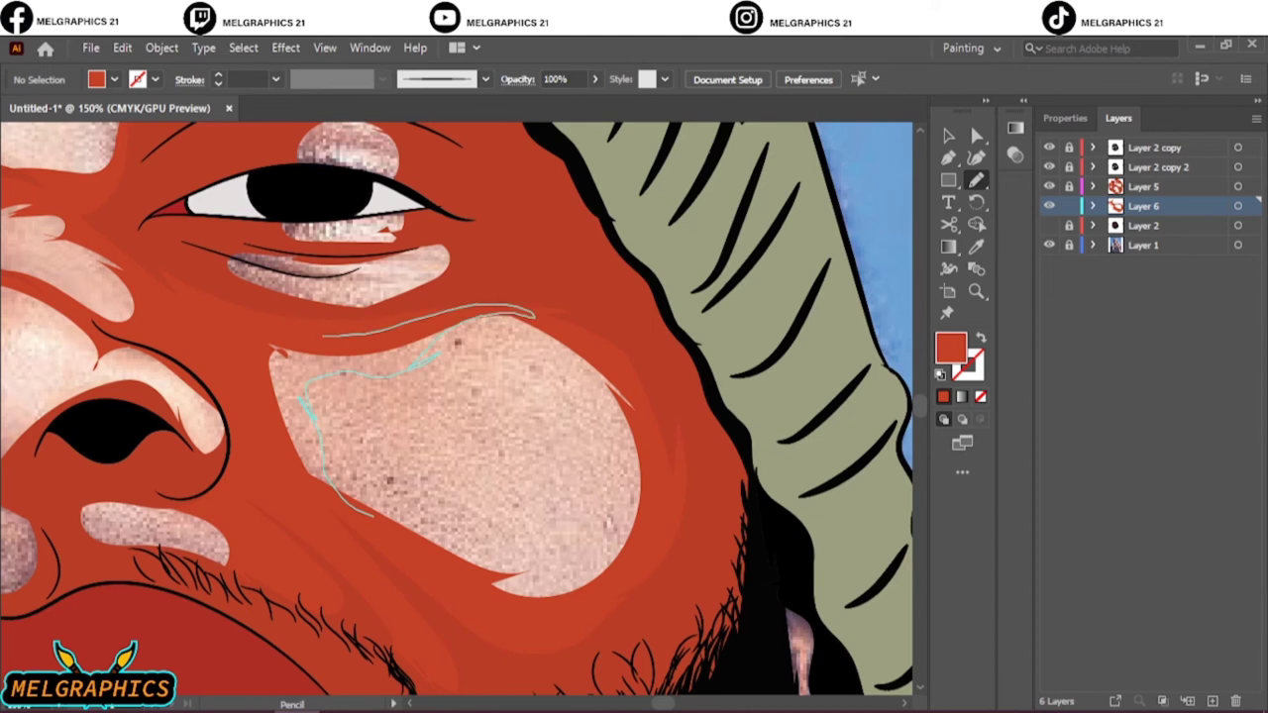
key("ctrl+0")
left_click(1050, 245)
left_click(1049, 245)
Cover the forehead highlight with red shadow shapes
scroll(475, 426, "up", 5)
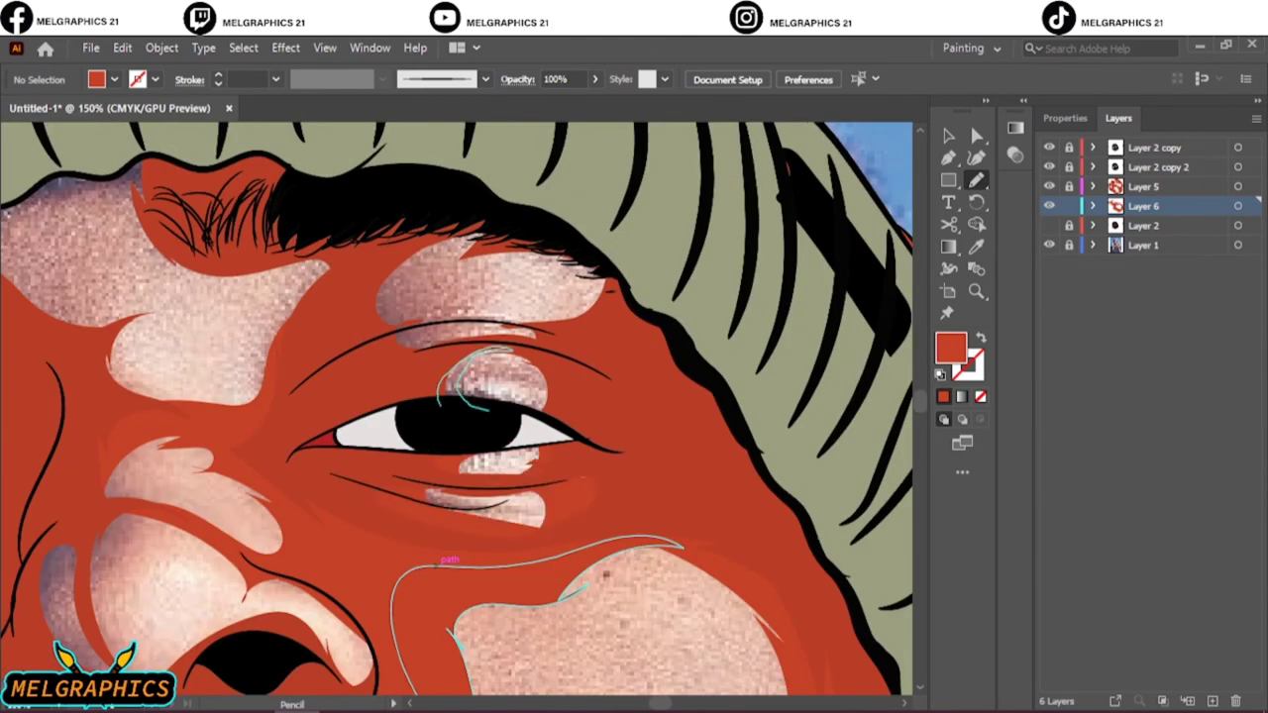
left_click_drag(456, 397, 723, 530)
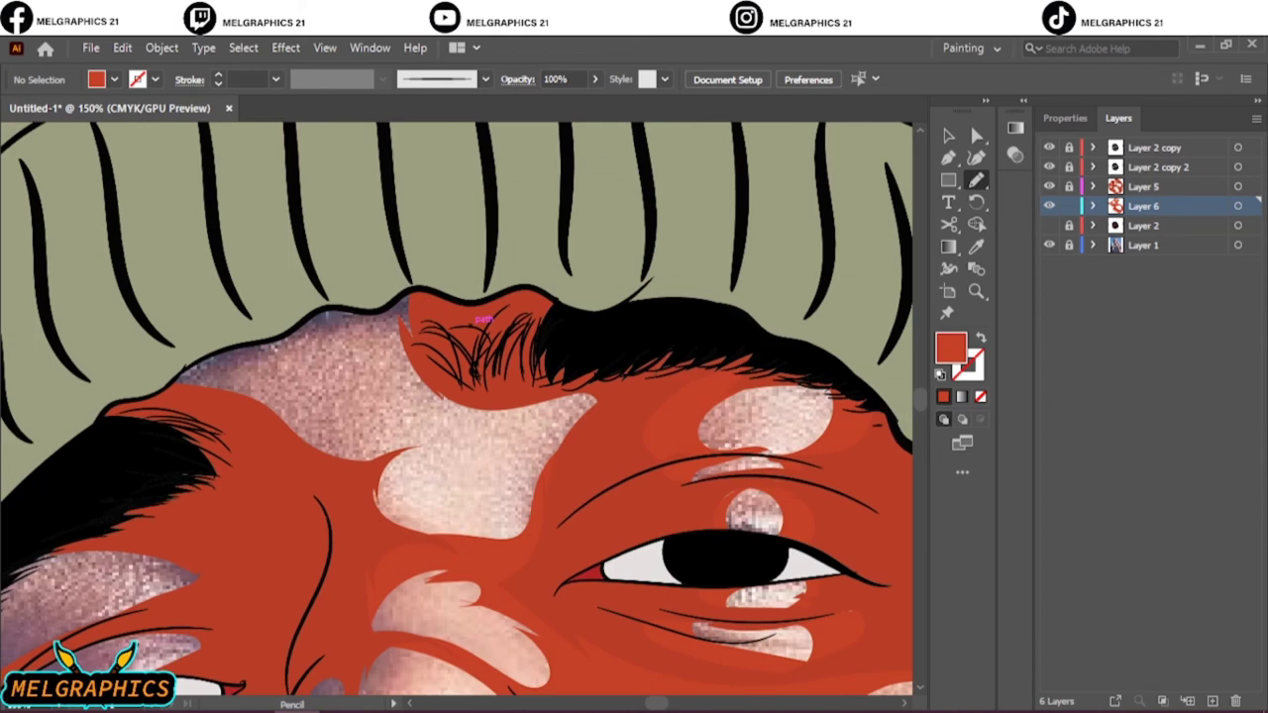
left_click_drag(382, 520, 387, 347)
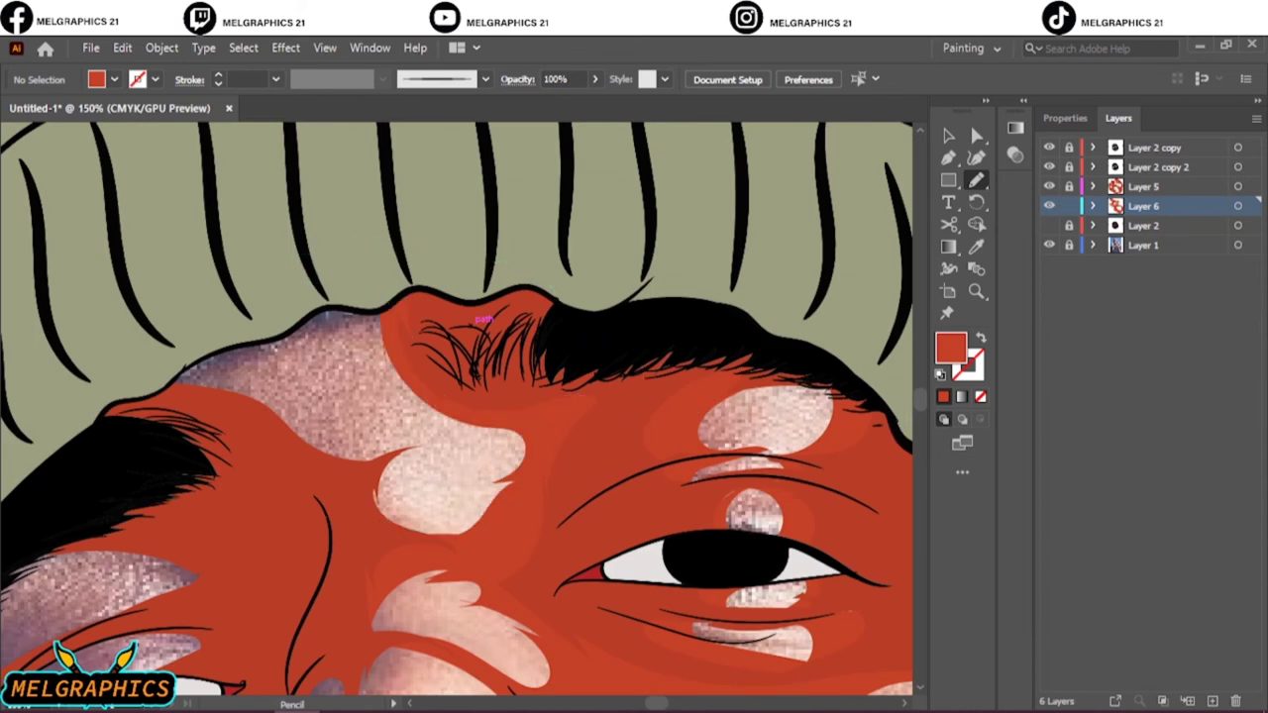
left_click_drag(450, 540, 446, 541)
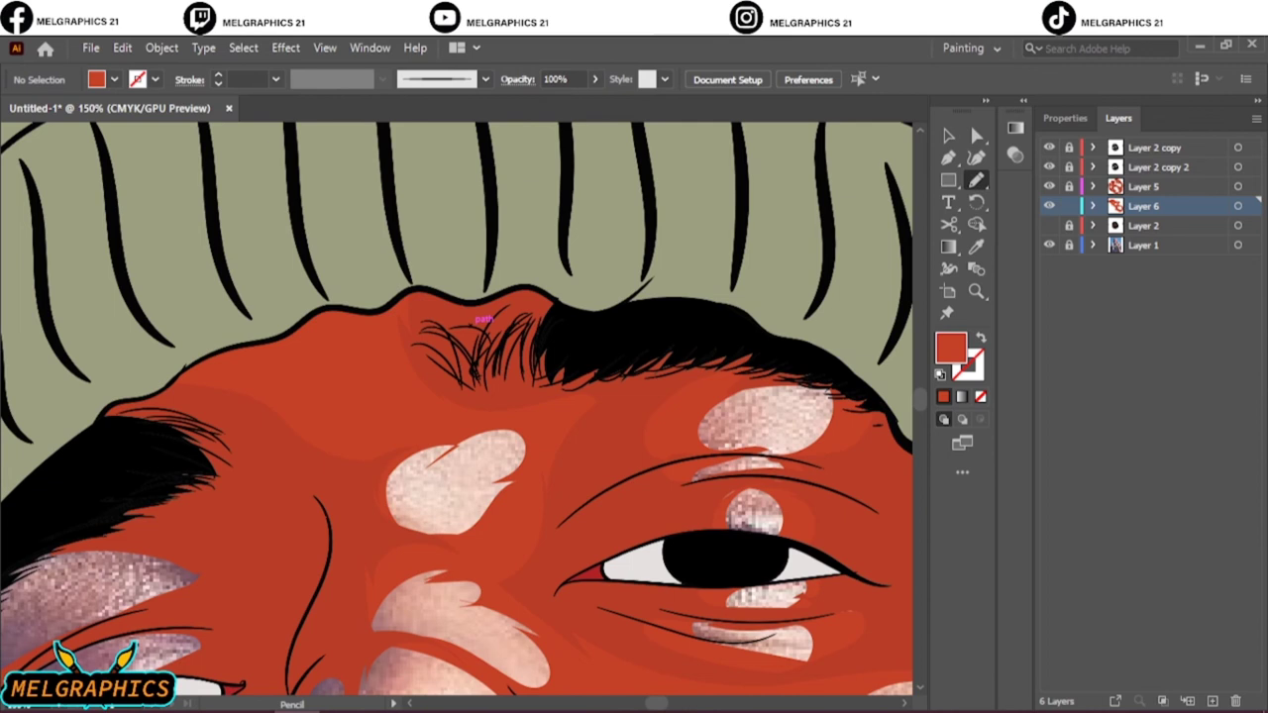
scroll(482, 319, "down", 5)
scroll(567, 585, "up", 5)
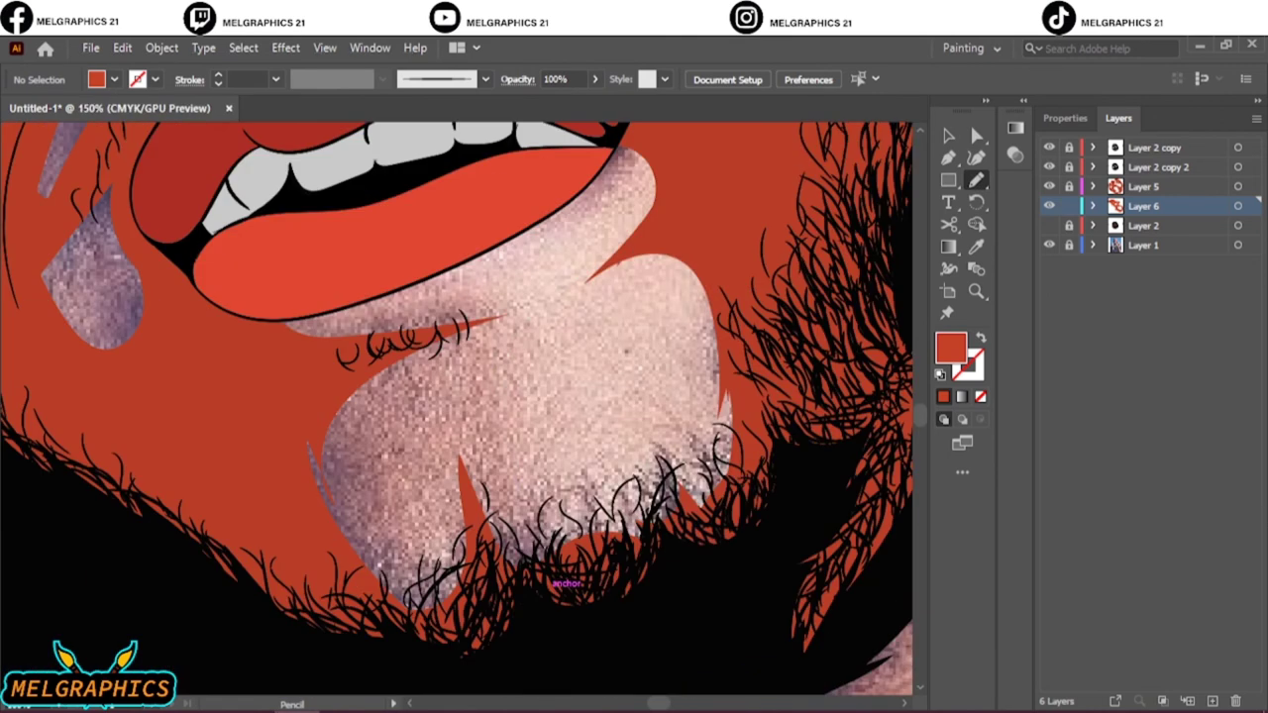
Draw red shading over the chin highlight and a lighter red shape on the cheek
left_click_drag(557, 579, 500, 426)
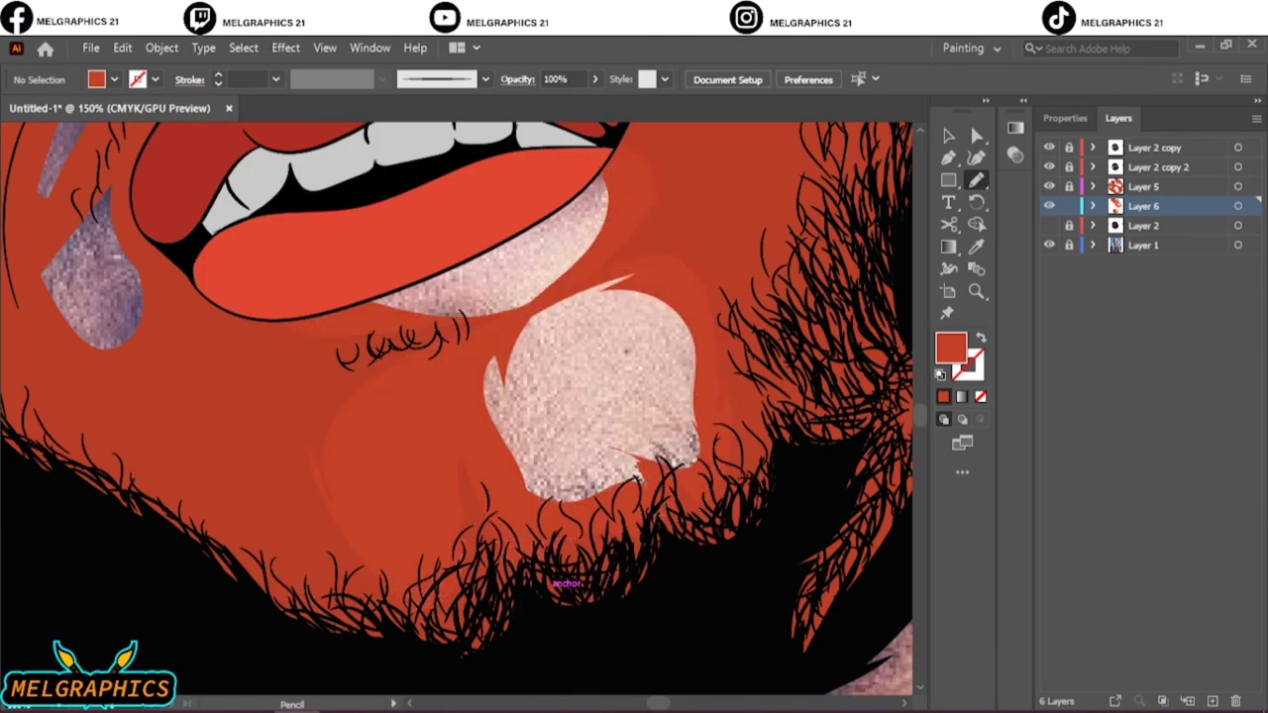
scroll(555, 224, "down", 5)
scroll(555, 224, "up", 5)
left_click_drag(417, 594, 485, 273)
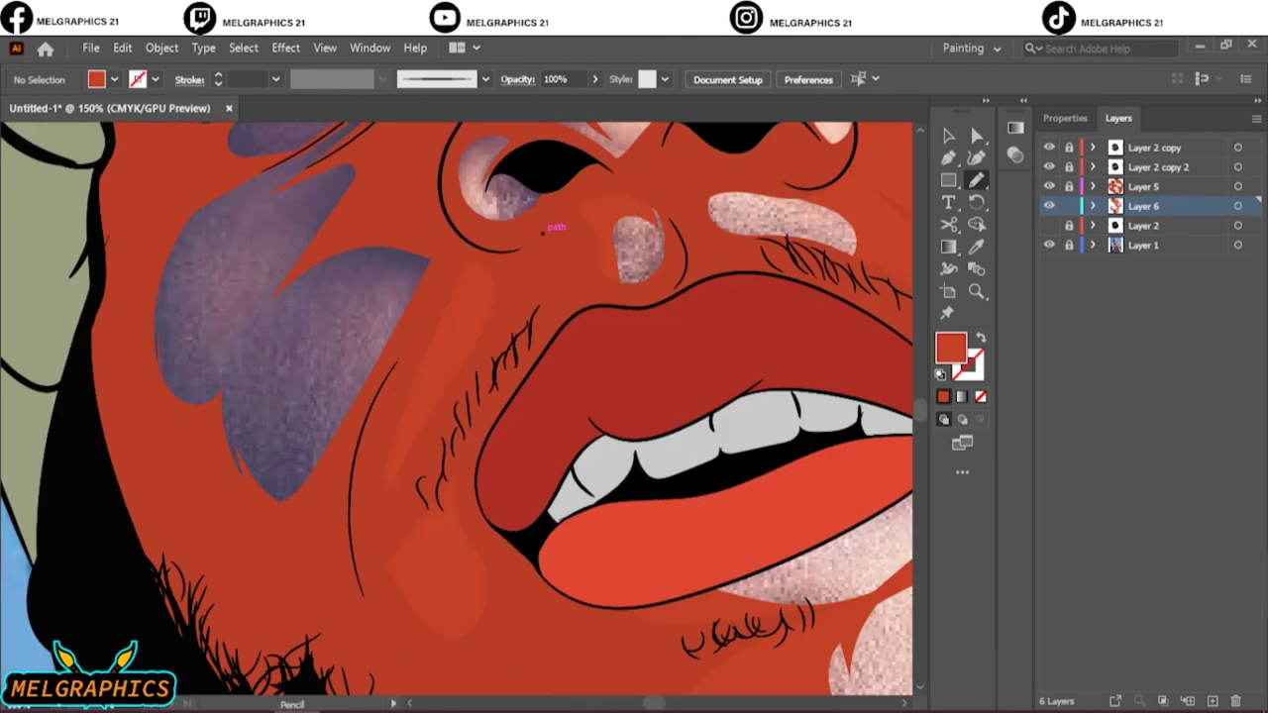
Cover and trim the purple cheek patch with red shapes
left_click_drag(337, 253, 347, 245)
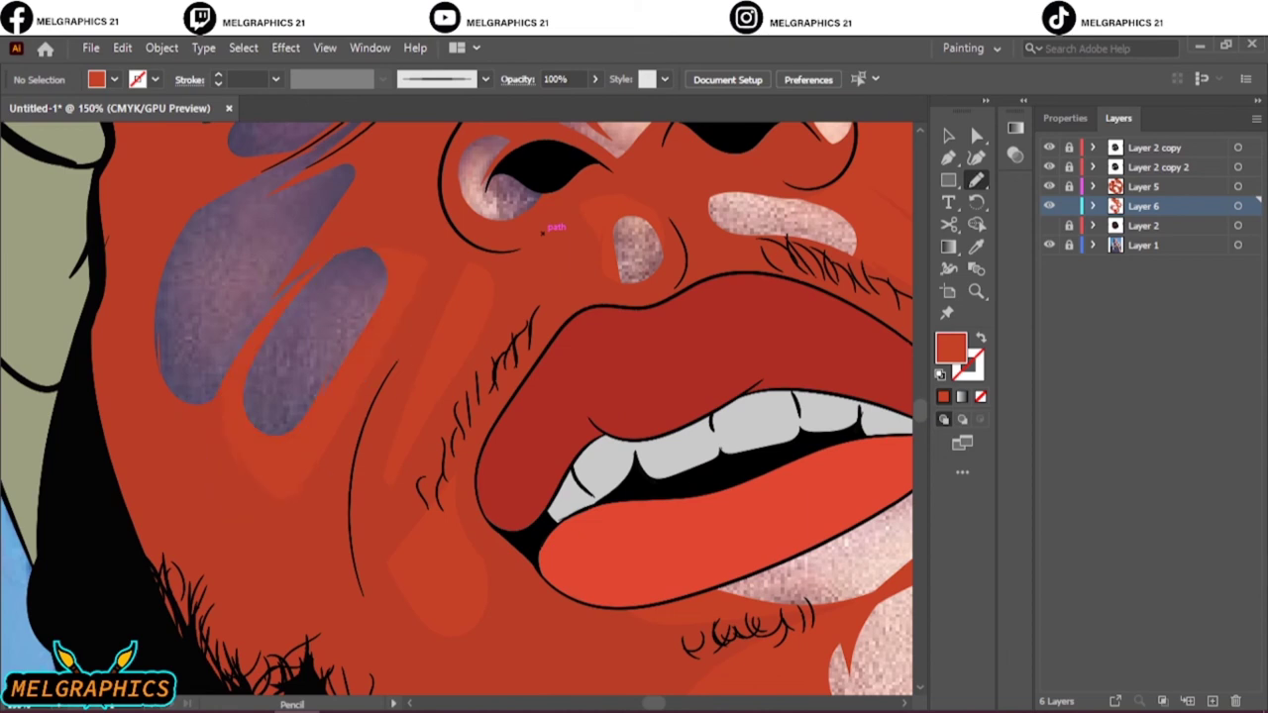
left_click_drag(429, 300, 597, 489)
left_click_drag(483, 448, 431, 376)
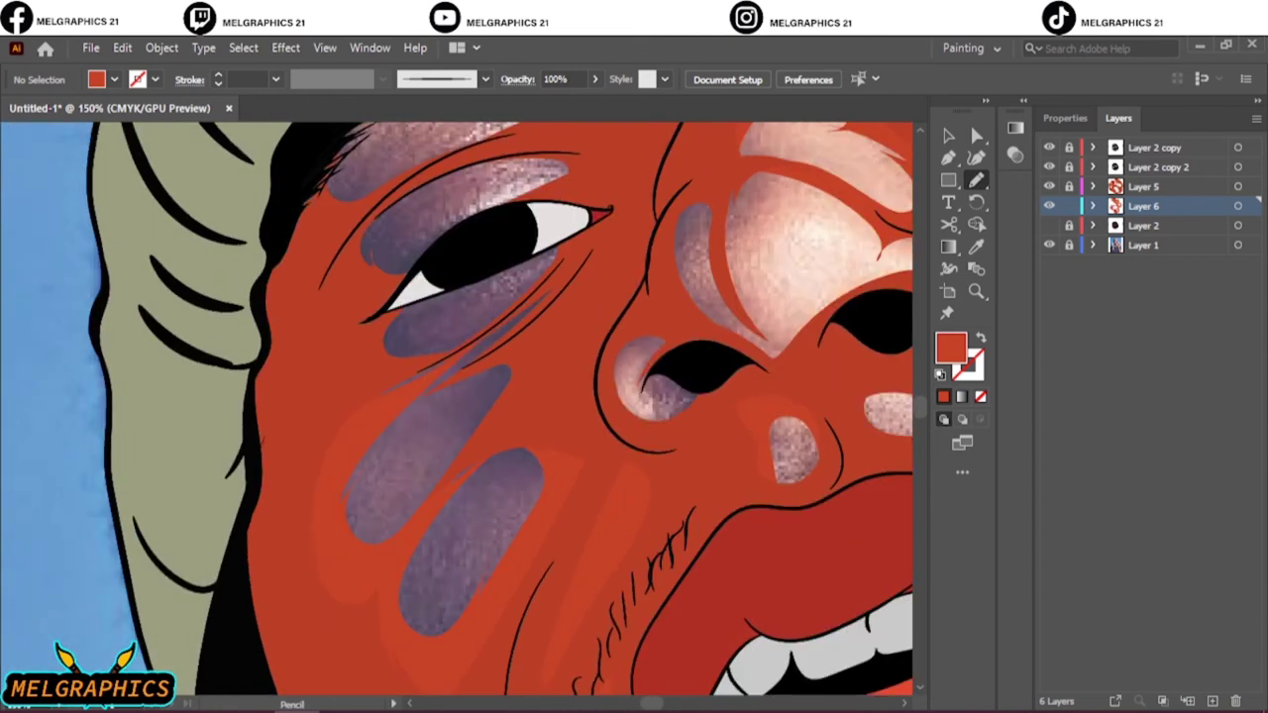
left_click_drag(454, 266, 456, 269)
scroll(455, 297, "up", 5)
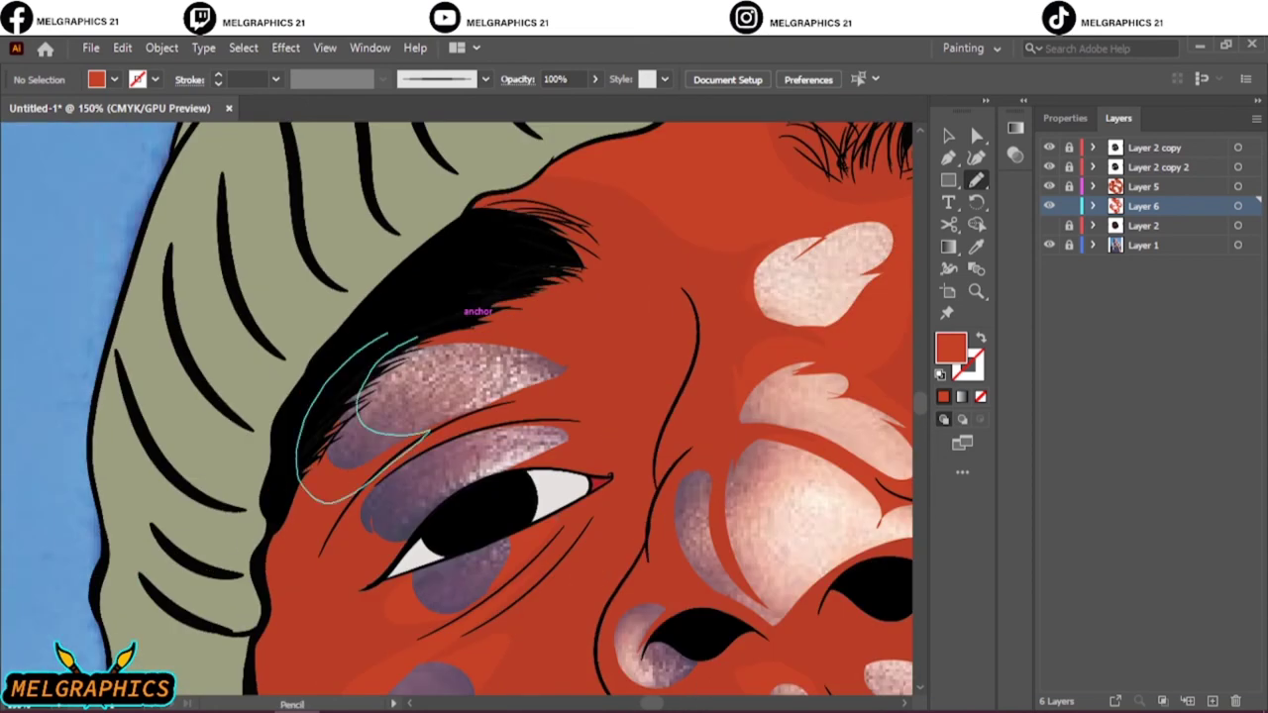
mouse_move(396, 352)
left_mouse_down()
mouse_move(347, 465)
mouse_move(297, 396)
left_mouse_up()
scroll(478, 311, "up", 2)
Cover the purple patch beside the nose and the highlight near the eye with red
left_click_drag(543, 249, 594, 259)
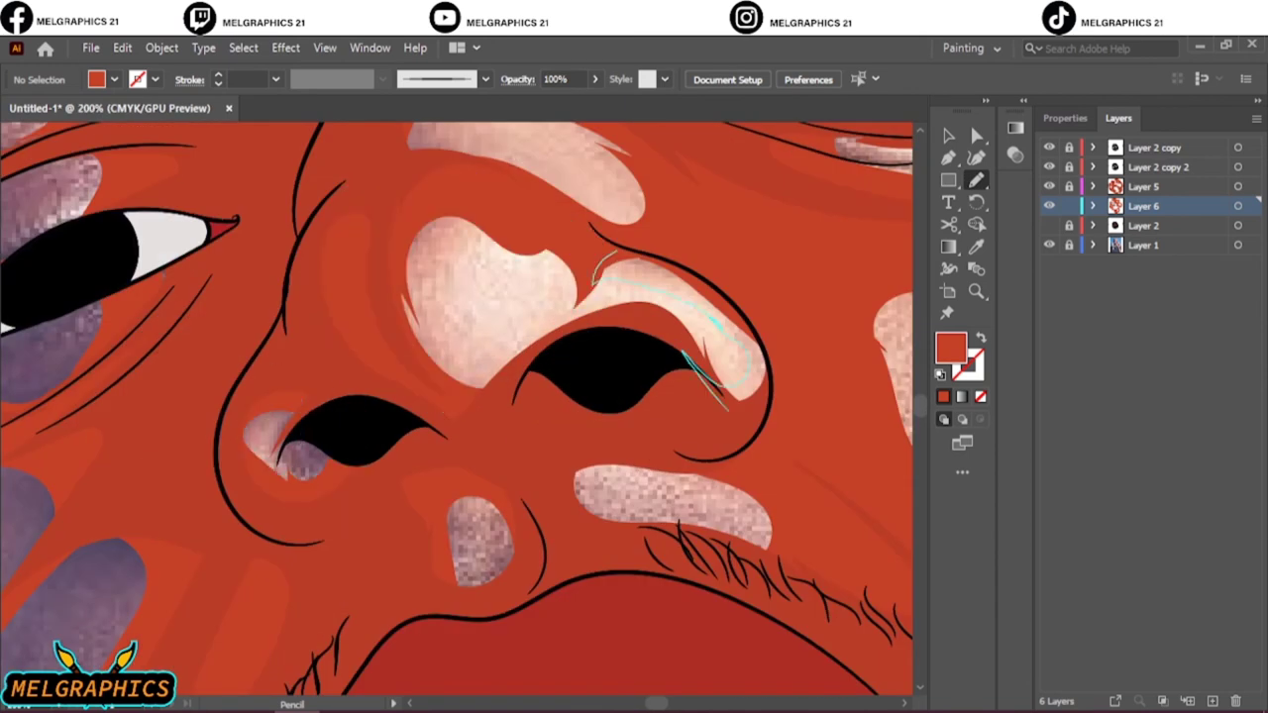
key("ctrl+0")
scroll(606, 250, "up", 5)
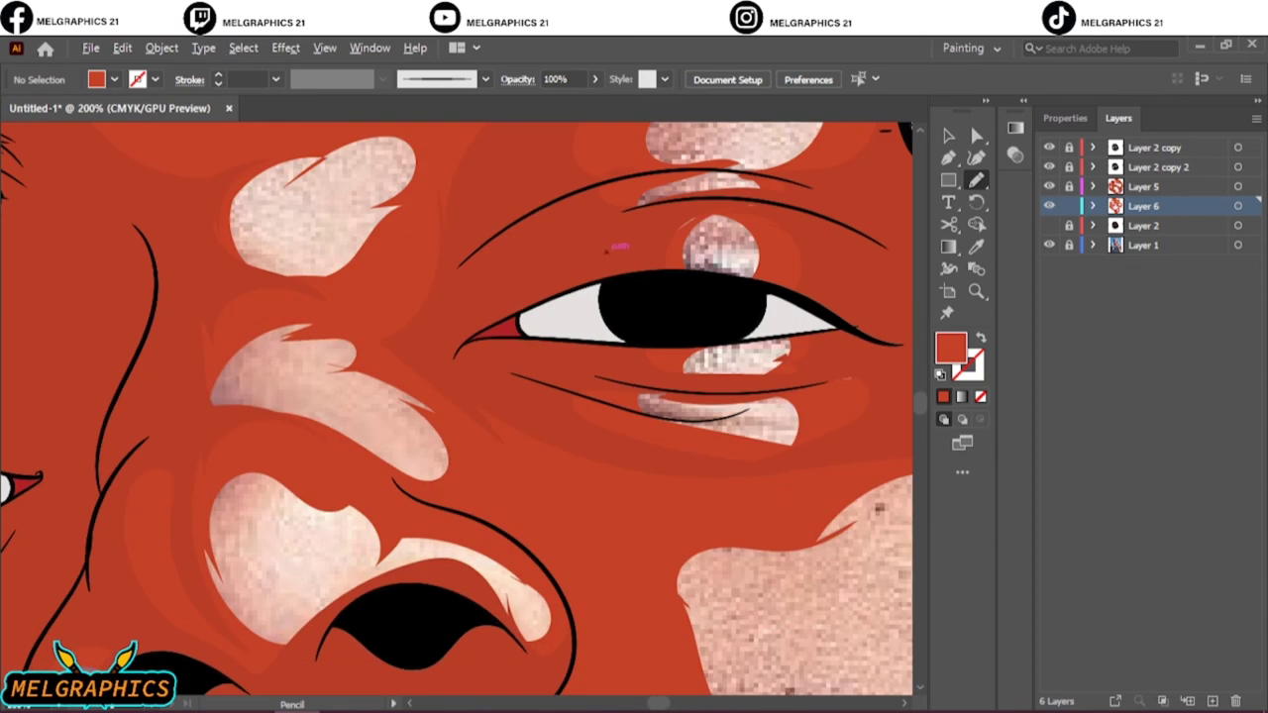
left_click_drag(340, 458, 342, 465)
key("ctrl+0")
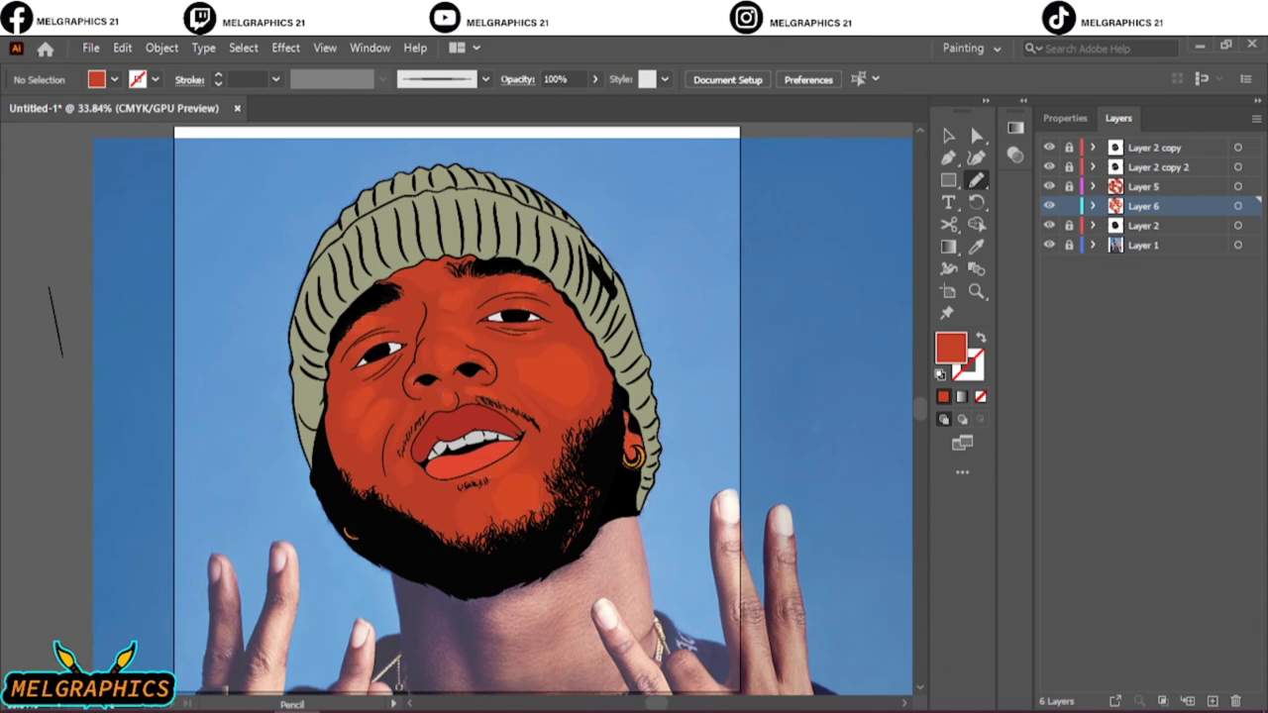
Hide the reference photo, create Layer 7 and set the fill to dark red #932D1F
left_click(1049, 225)
left_click(1049, 244)
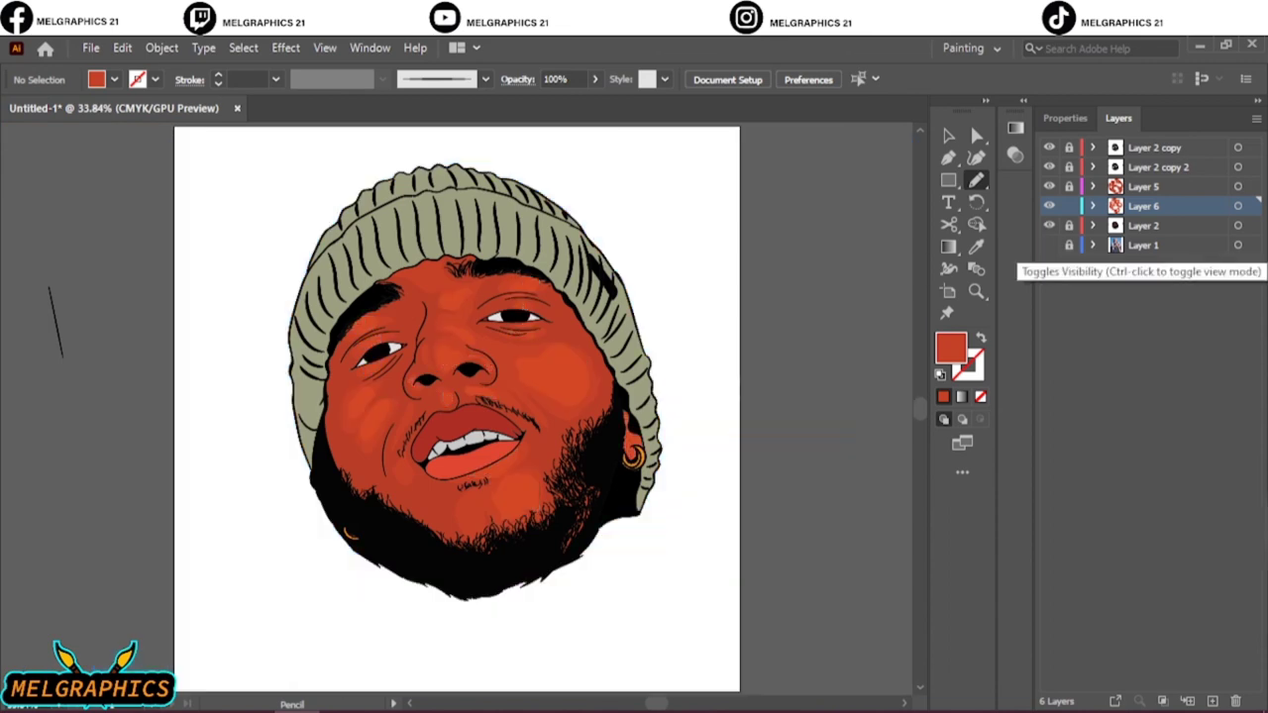
key("ctrl+l")
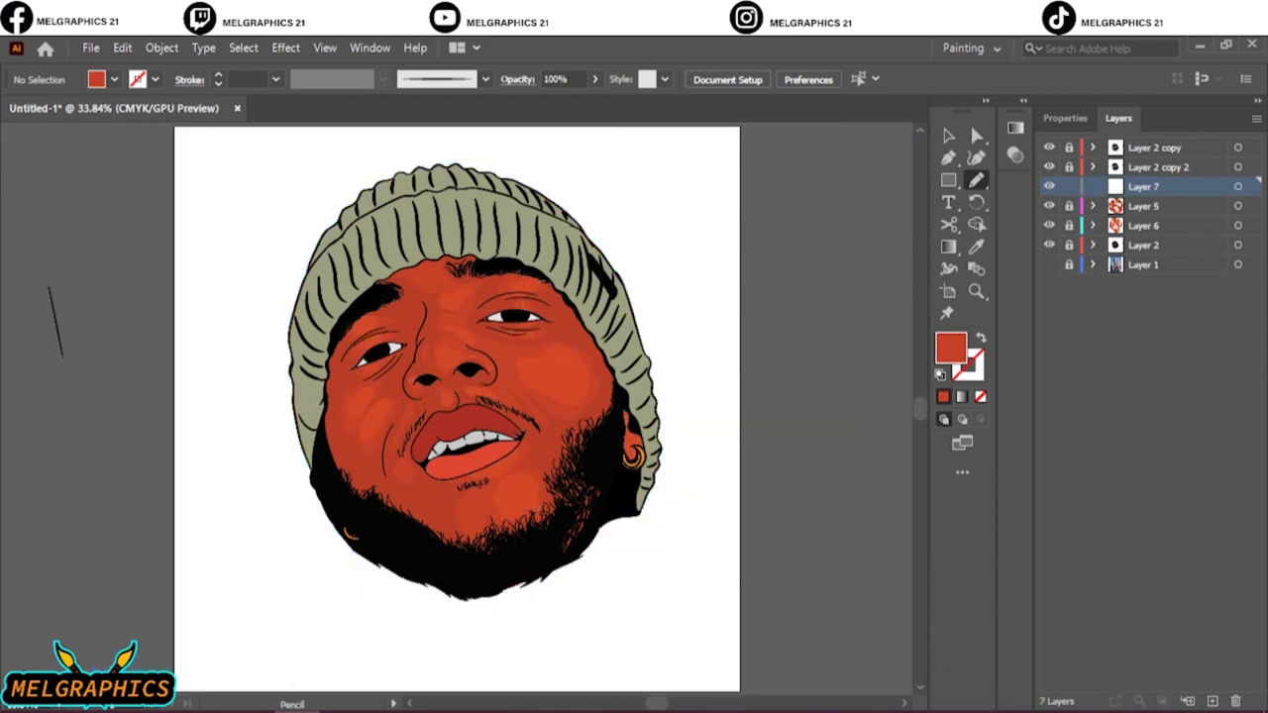
left_click(975, 247)
scroll(539, 460, "up", 5)
double_click(950, 346)
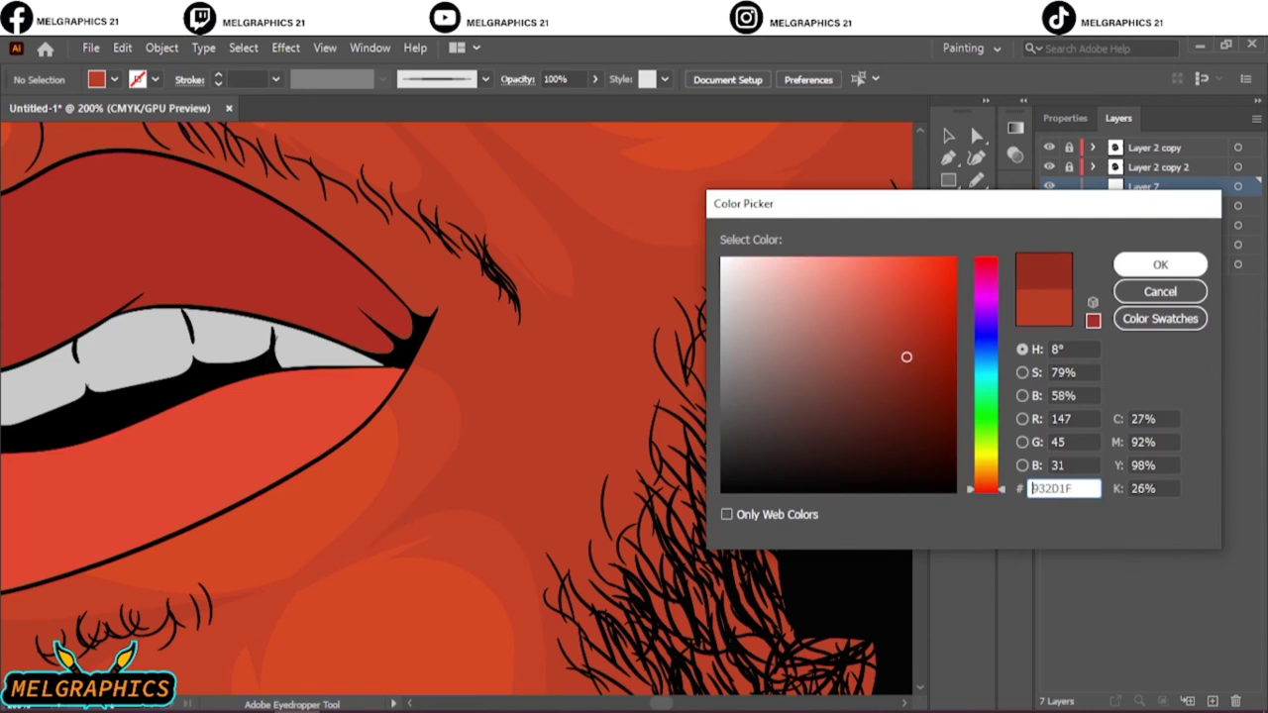
left_click(1160, 264)
key("ctrl+0")
left_click(1049, 264)
key("ctrl+1")
Draw dark-red shadow shapes on the cheek and beside the mouth corner
key("n")
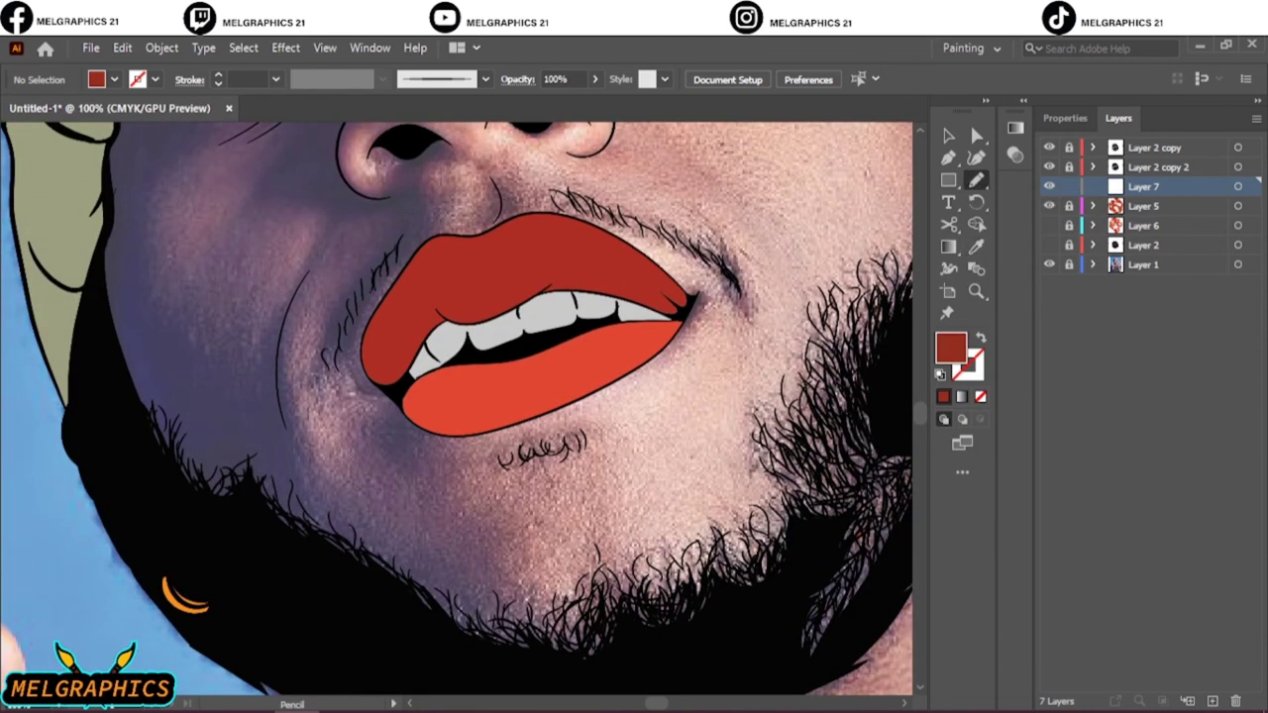
left_click_drag(451, 644, 450, 643)
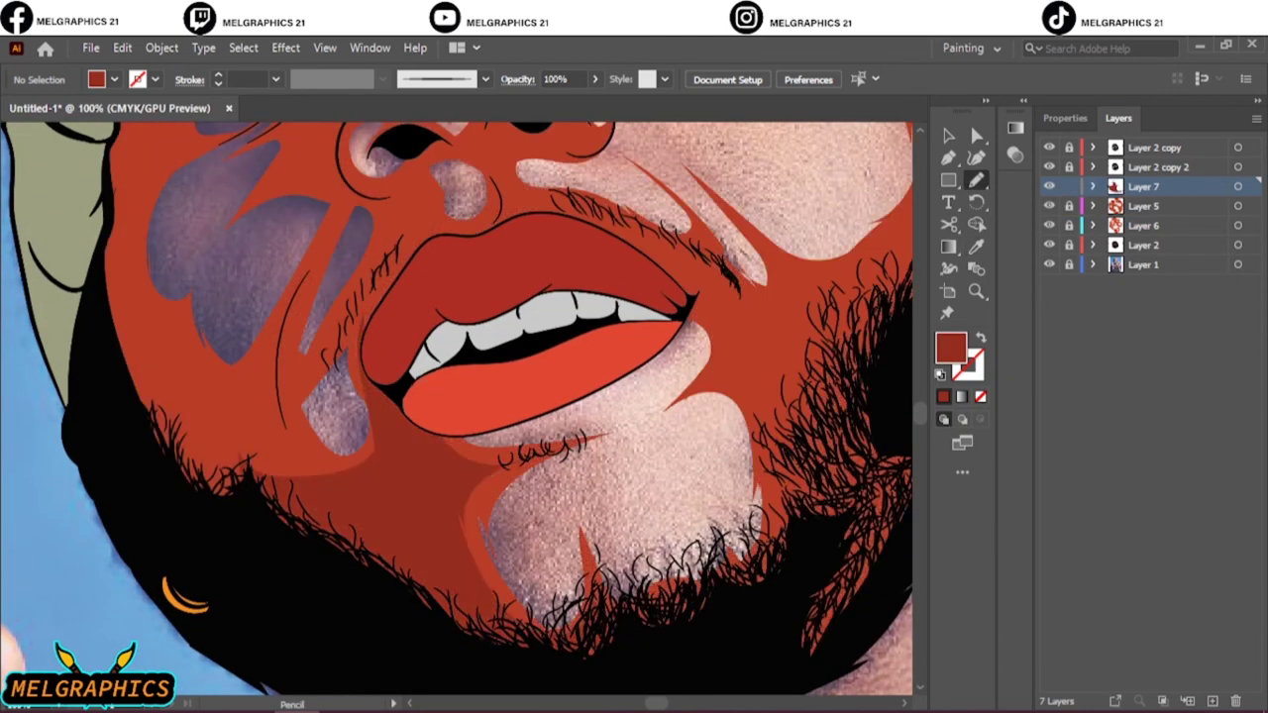
key("ctrl+0")
scroll(381, 451, "up", 5)
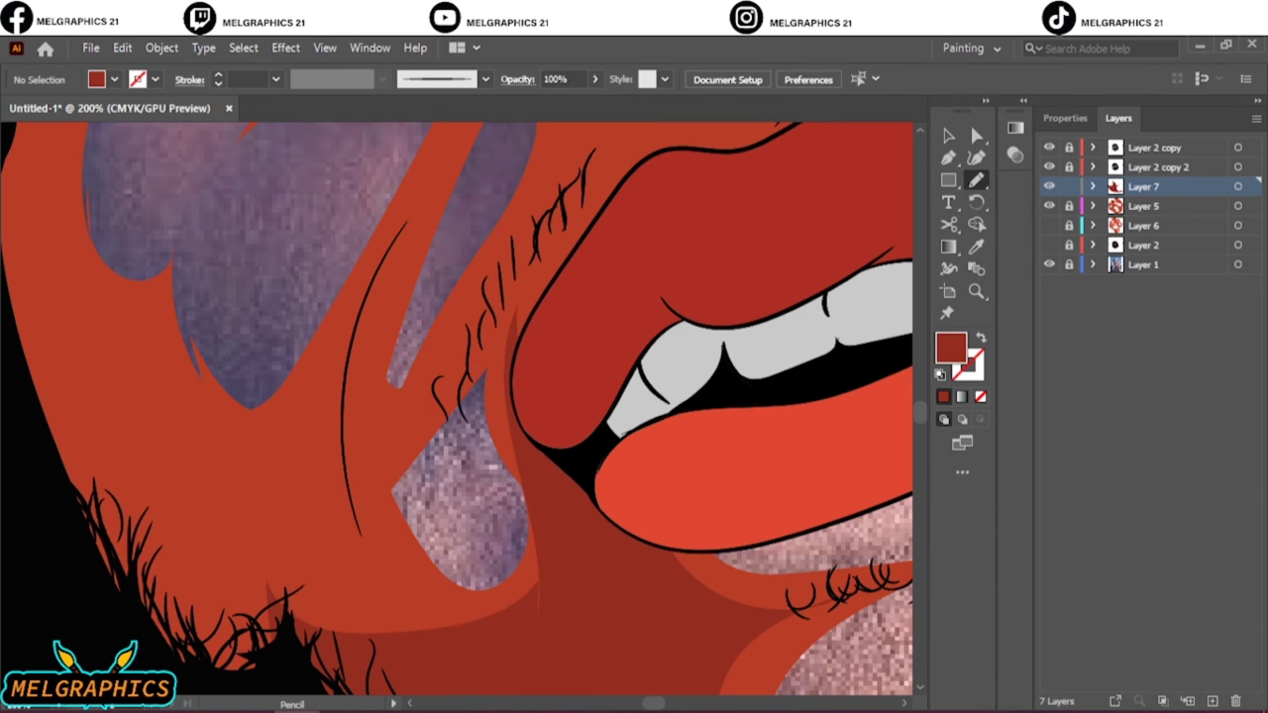
left_click_drag(540, 595, 540, 594)
scroll(455, 406, "down", 1)
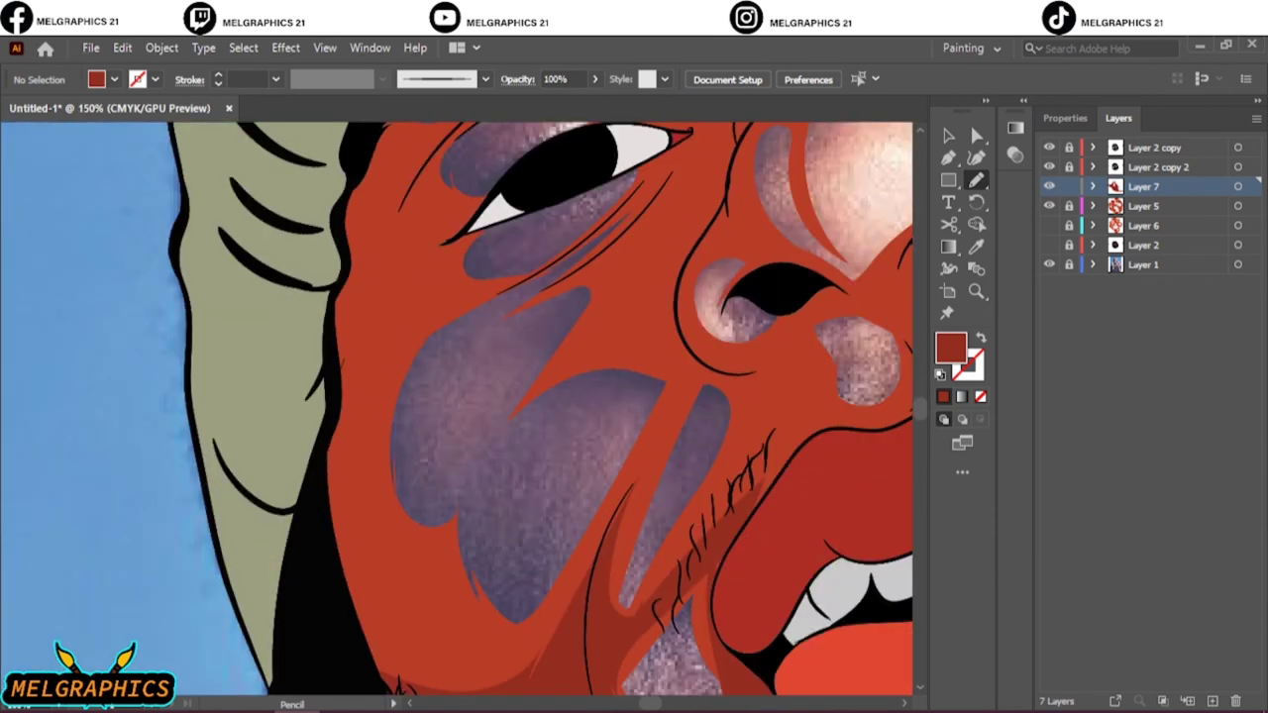
left_click_drag(366, 681, 366, 682)
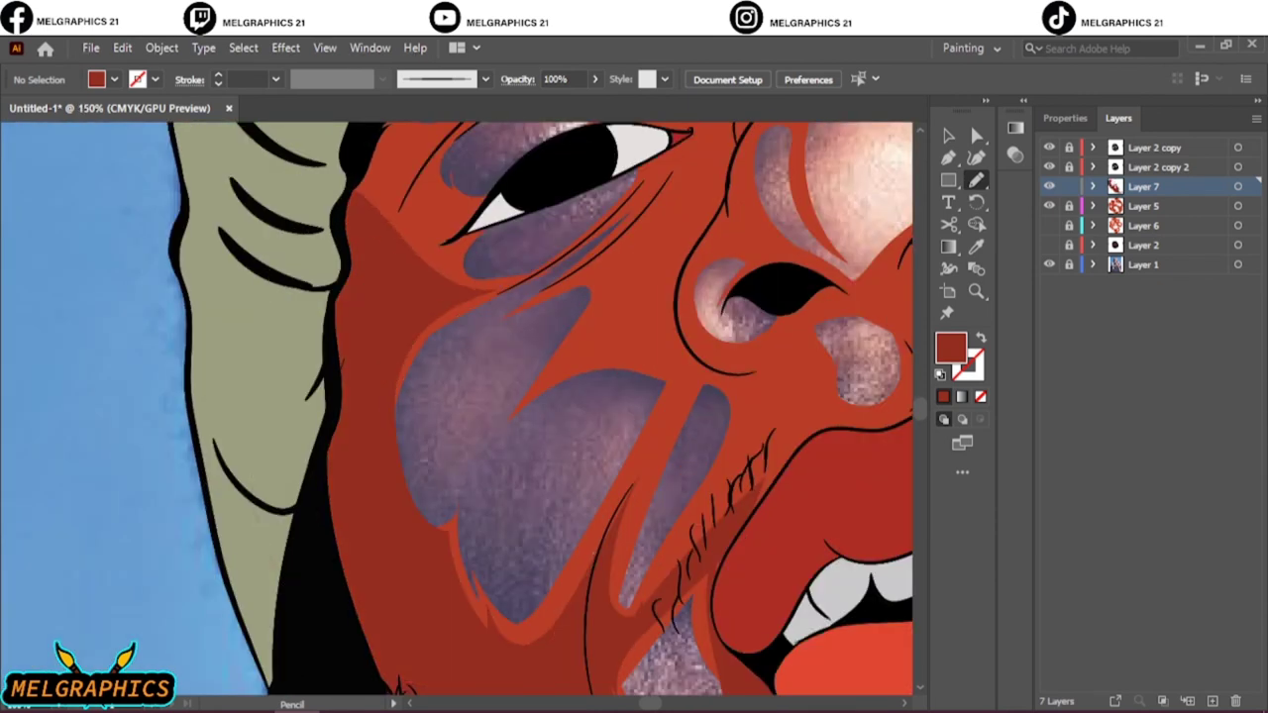
scroll(366, 681, "up", 4)
Draw dark-red shadows around the lower eye and along the nose side
left_click_drag(406, 401, 401, 356)
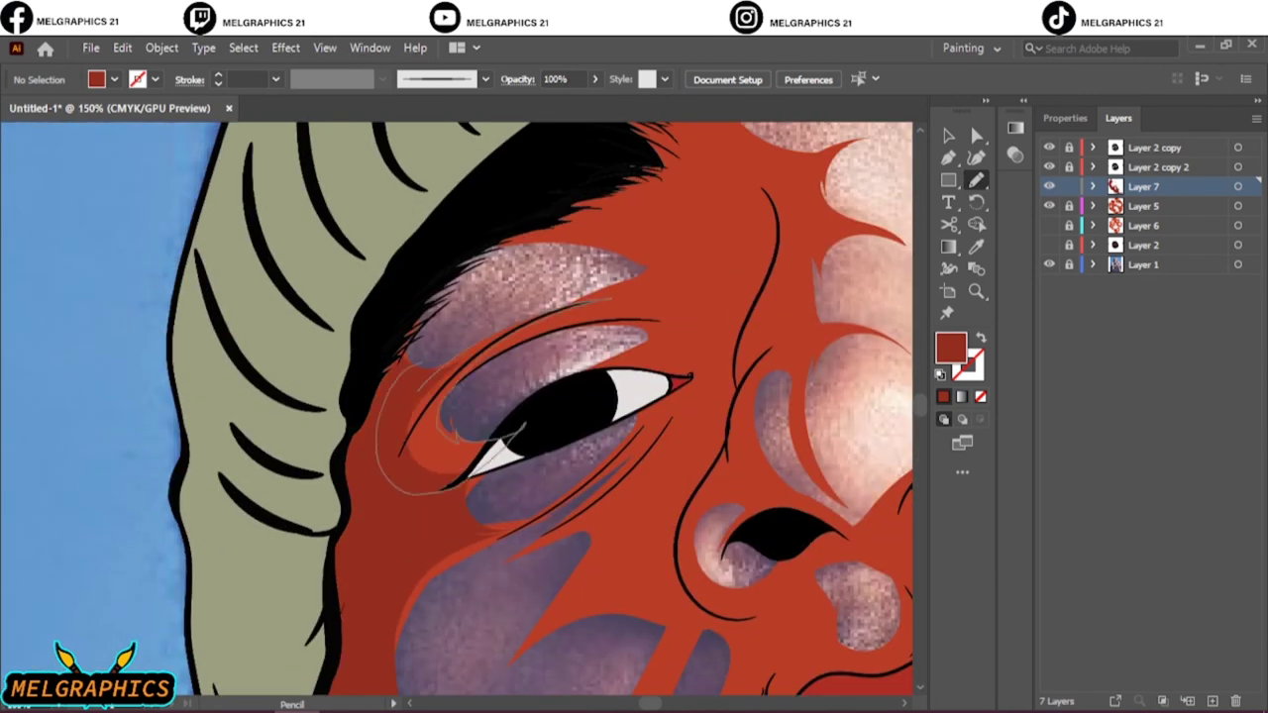
scroll(455, 426, "down", 3)
scroll(565, 426, "up", 4)
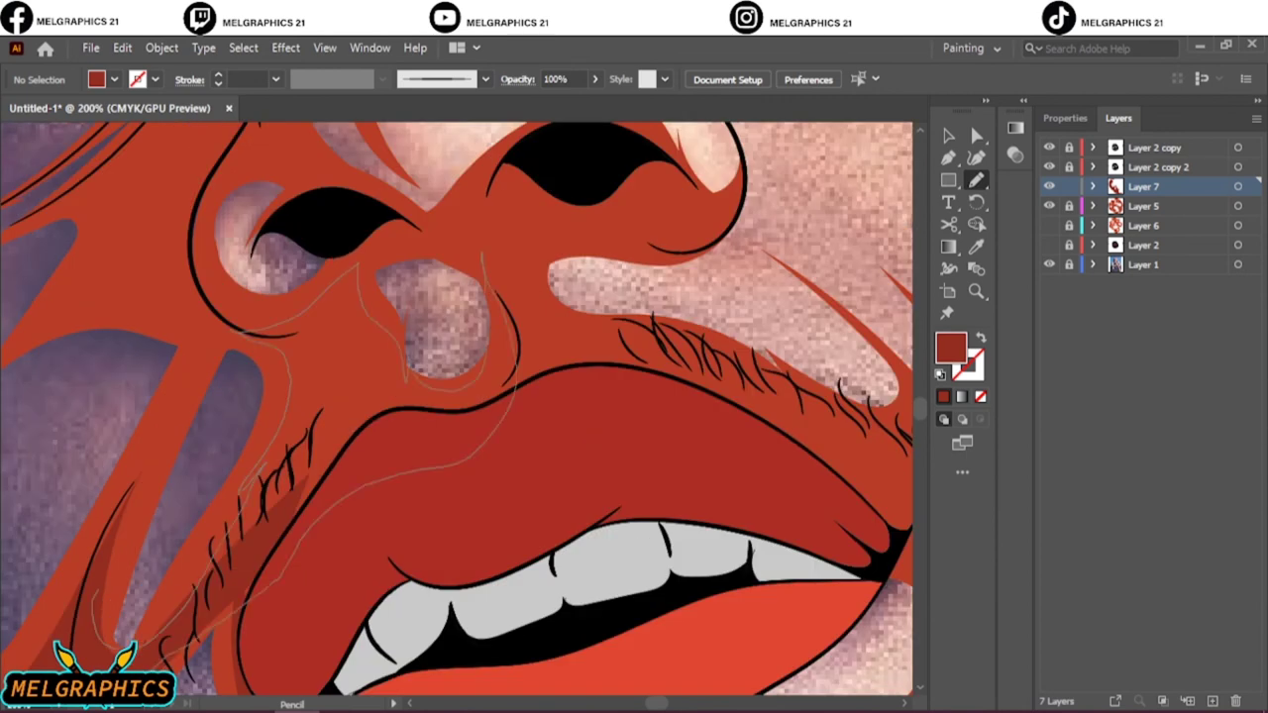
scroll(456, 406, "up", 3)
left_click_drag(198, 496, 252, 396)
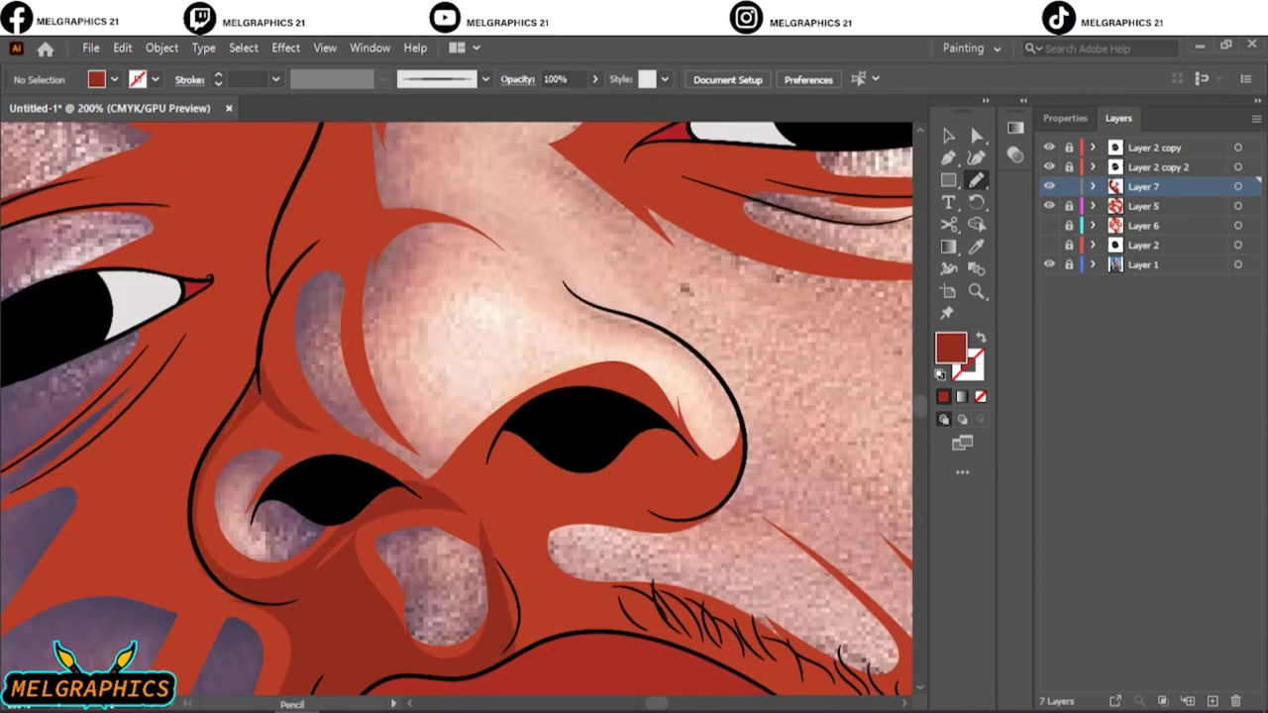
key("ctrl+0")
left_click(1049, 225)
left_click(1049, 265)
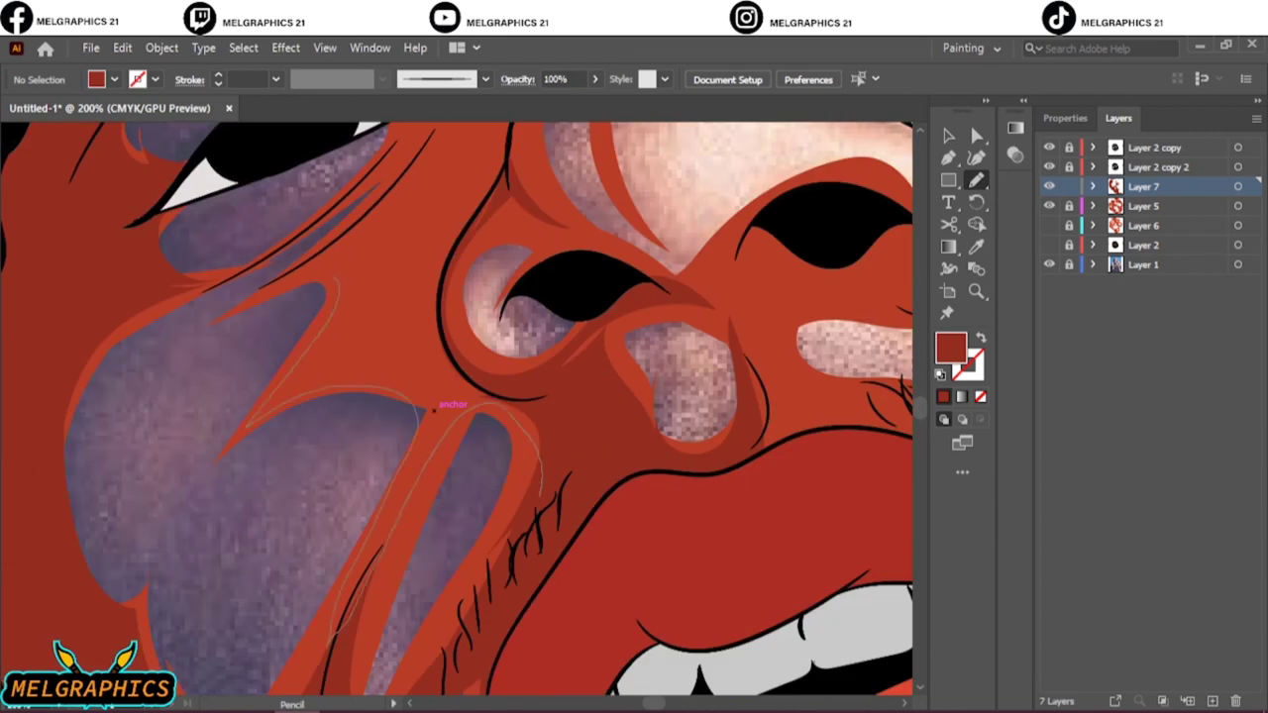
Redraw a short dark-red shadow stroke beside the eye and hide the reference photo
scroll(433, 409, "up", 5)
left_click_drag(432, 408, 434, 410)
scroll(433, 409, "up", 3)
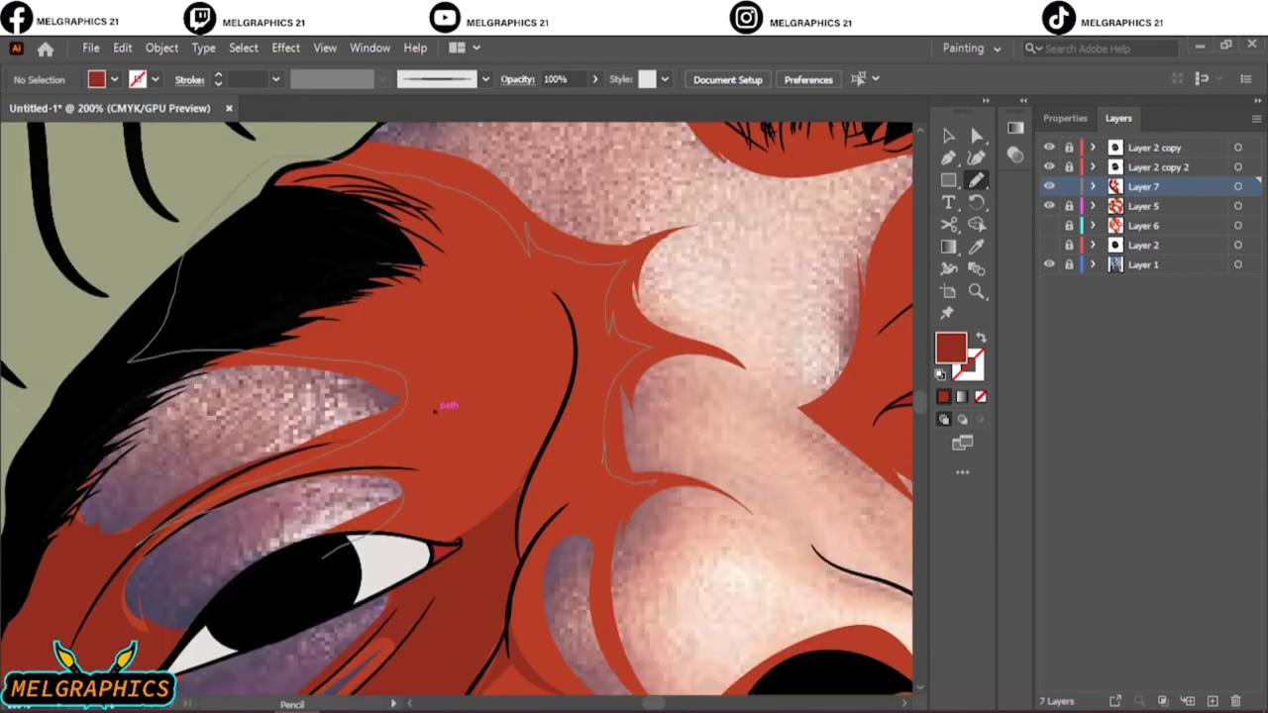
key("ctrl+equal")
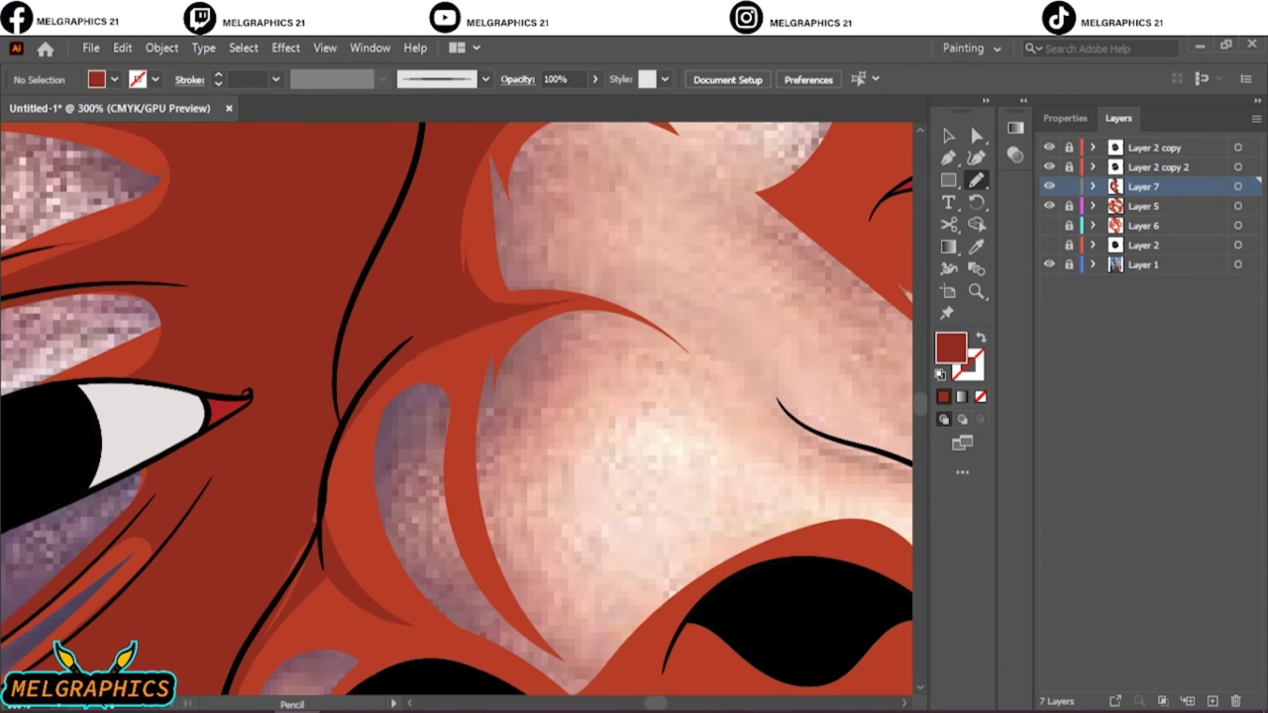
left_click_drag(560, 302, 462, 414)
scroll(507, 315, "down", 5)
left_click(1049, 265)
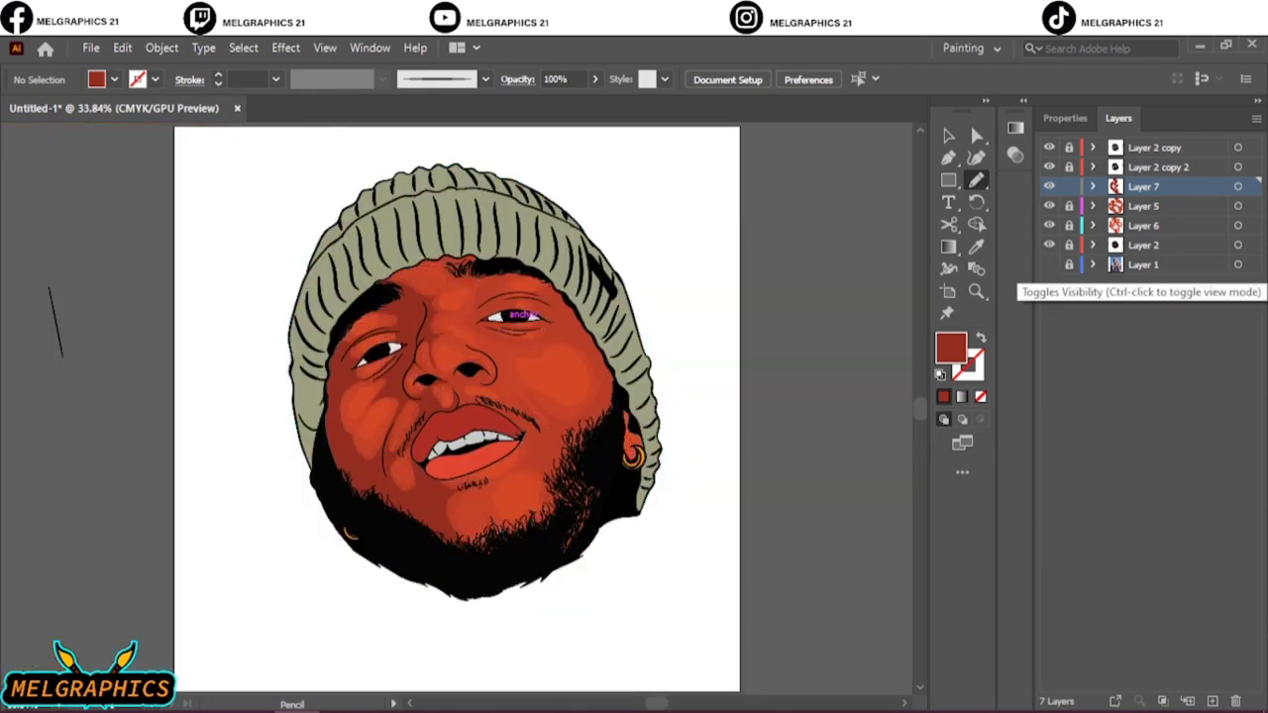
Adjust Layer 7's shadow colours by Black 6, Yellow −5, Magenta 1 and Cyan 3
scroll(493, 291, "up", 5)
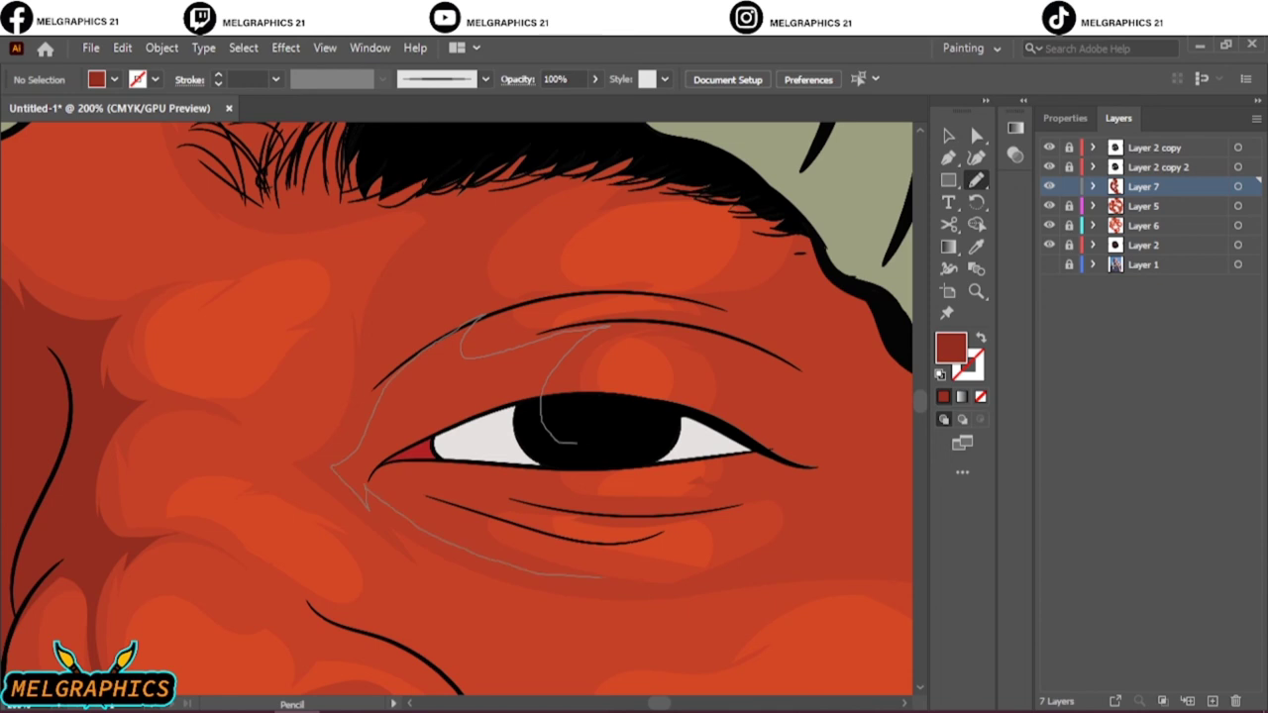
scroll(456, 396, "down", 5)
scroll(456, 396, "up", 4)
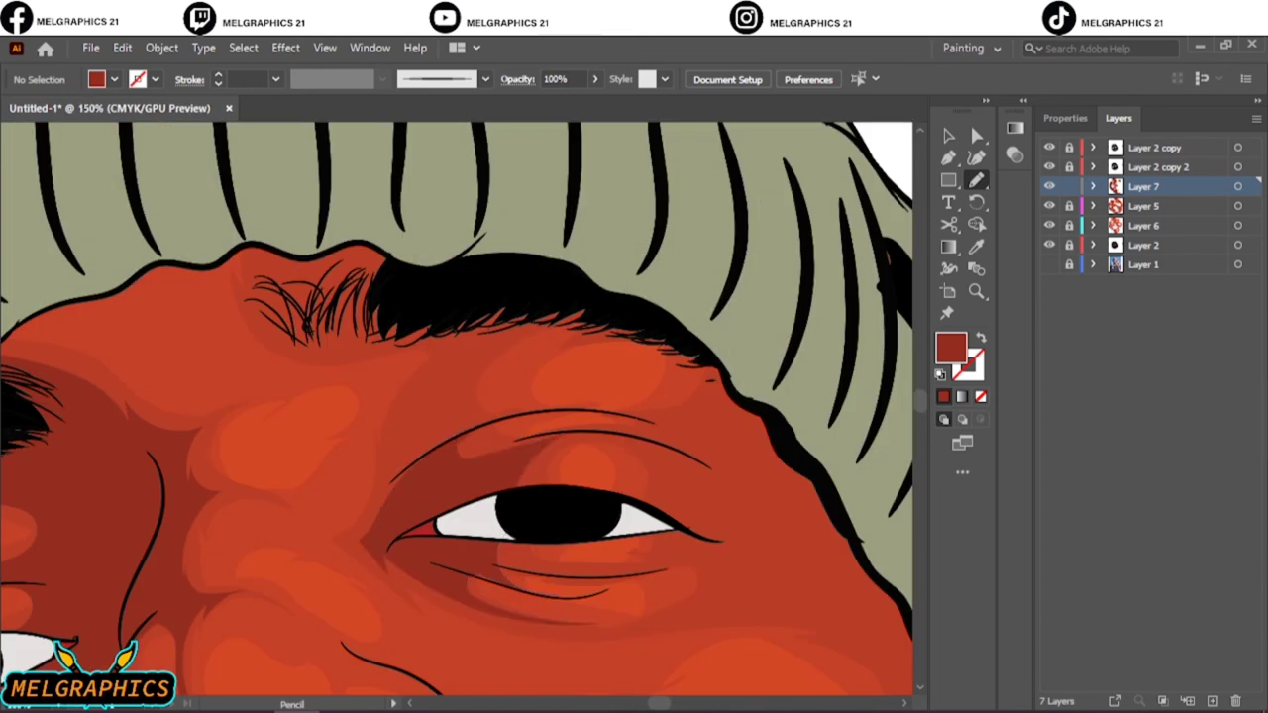
key("ctrl+0")
key("v")
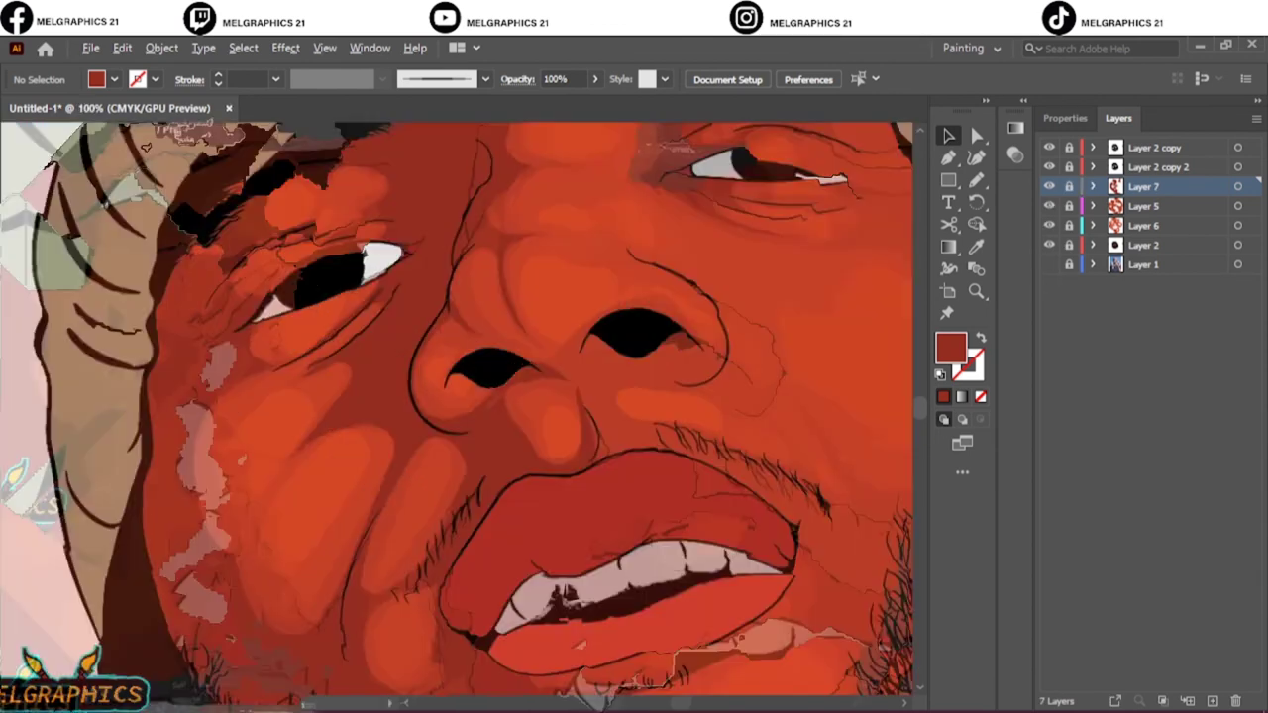
left_click(122, 48)
left_click(515, 396)
type("6")
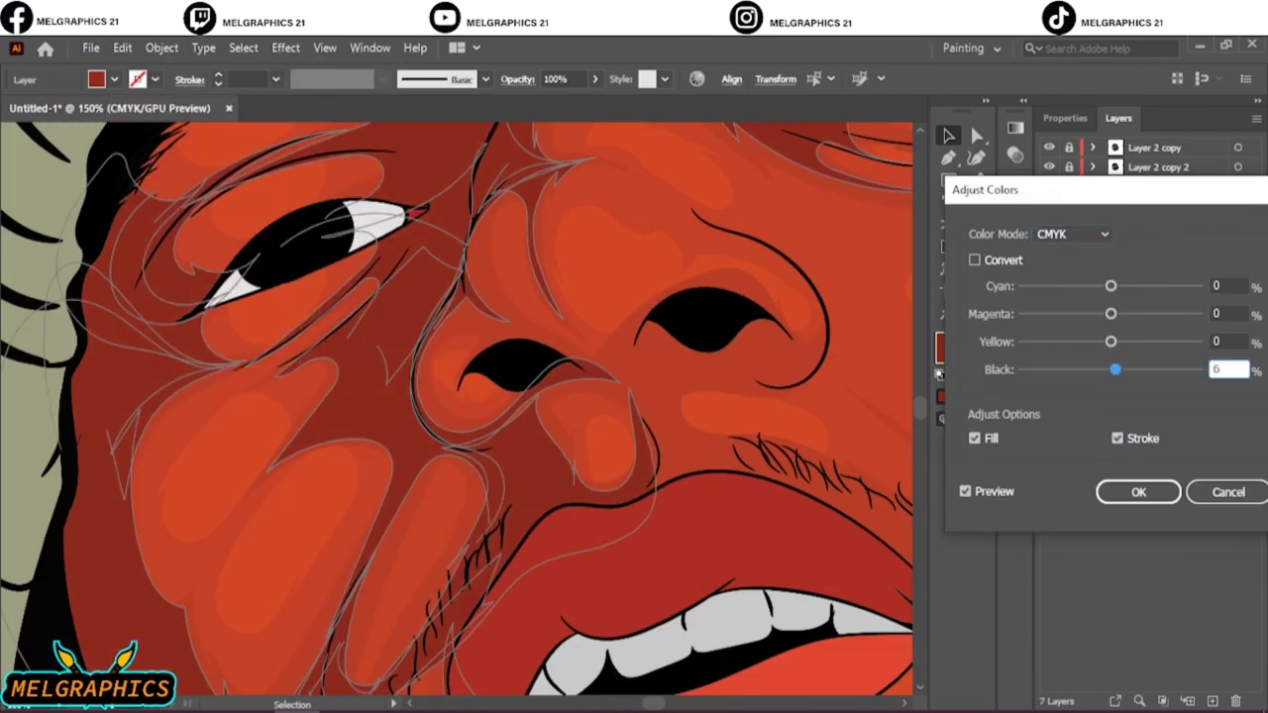
key("shift+Tab")
type("-5")
key("shift+Tab")
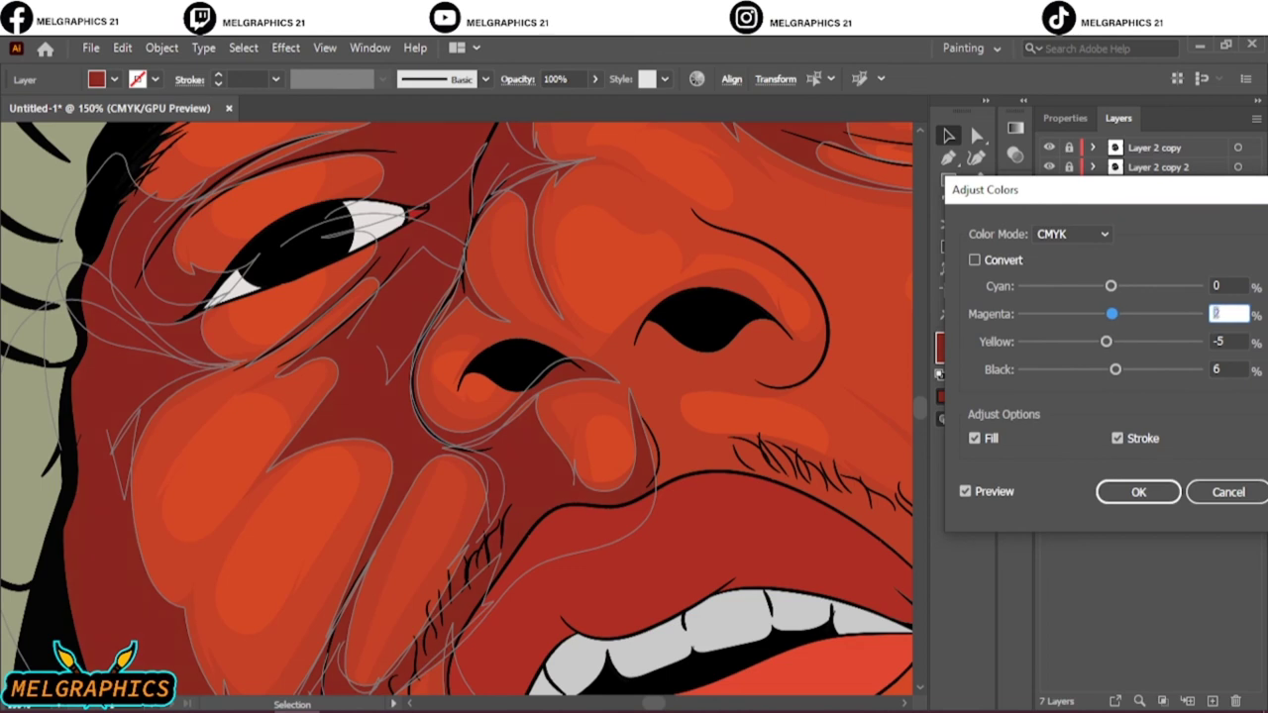
type("1")
key("shift+Tab")
type("3")
key("Return")
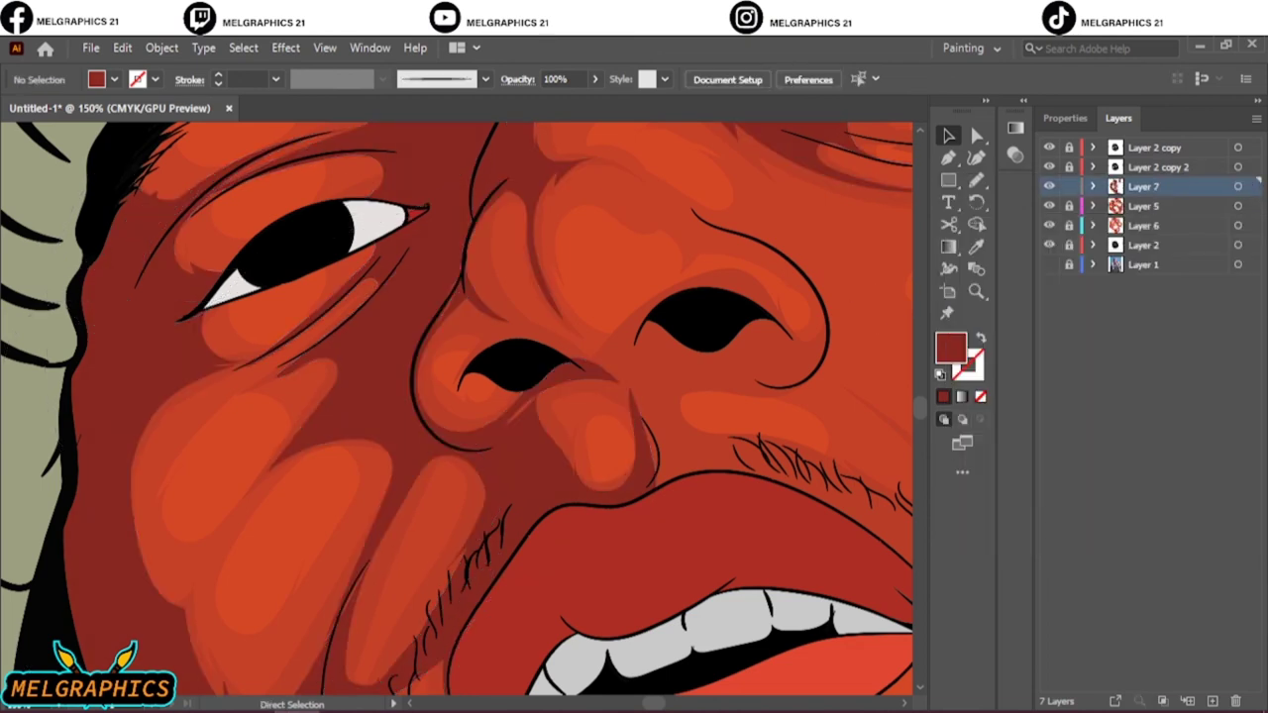
Adjust the shading layer's colours with preview: Black 4, Yellow −8-1, Magenta −3
key("ctrl+a")
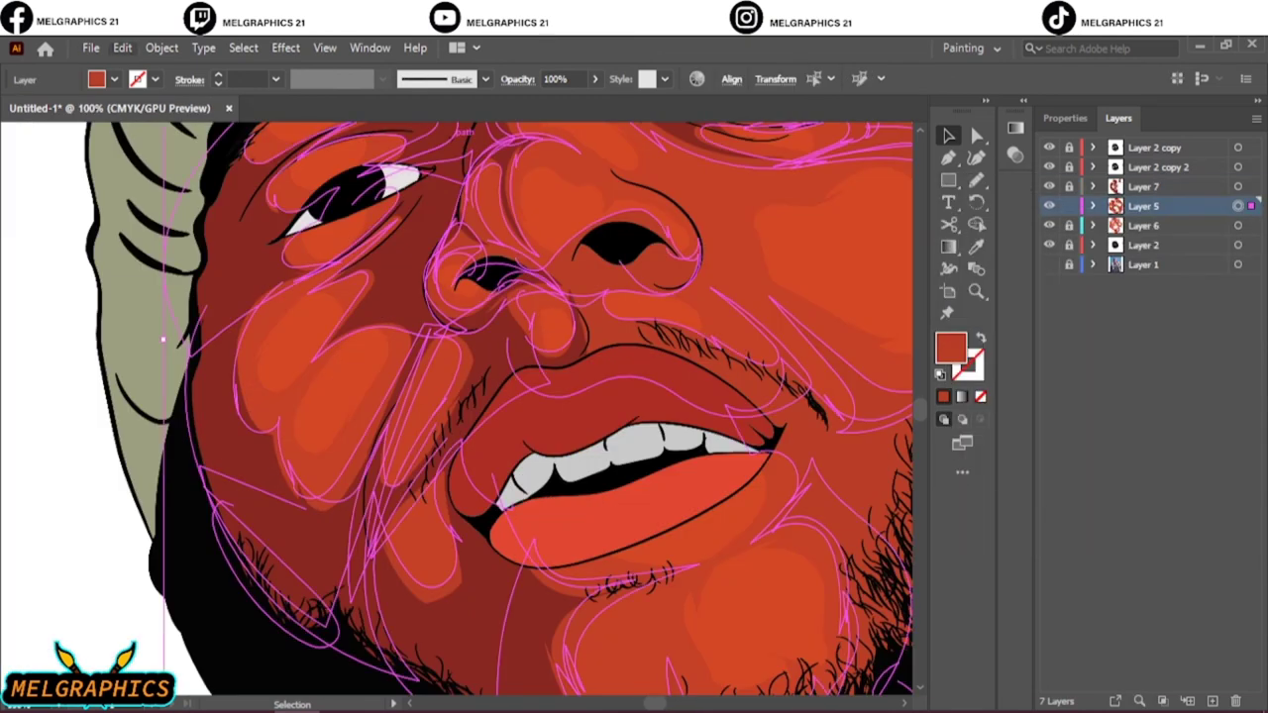
left_click(122, 48)
left_click(476, 370)
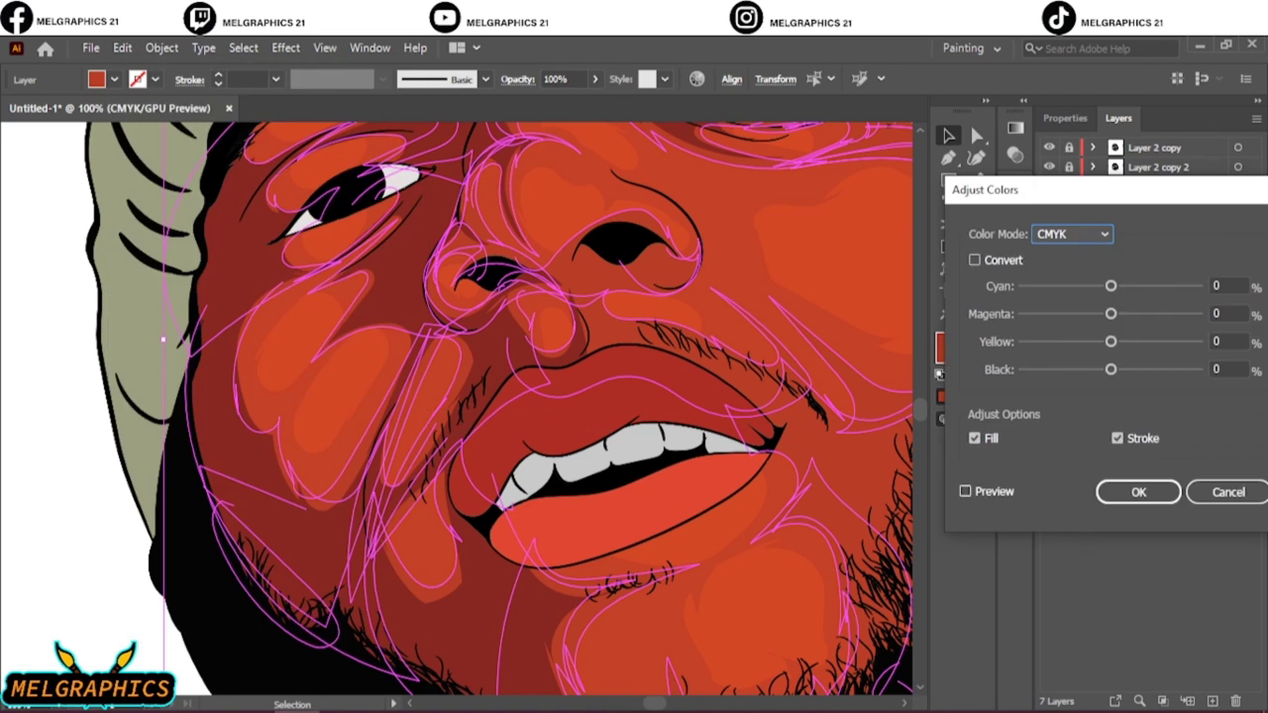
left_click(965, 491)
left_click(1229, 368)
type("4")
key("shift+Tab")
type("-8-1")
key("shift+Tab")
type("-3")
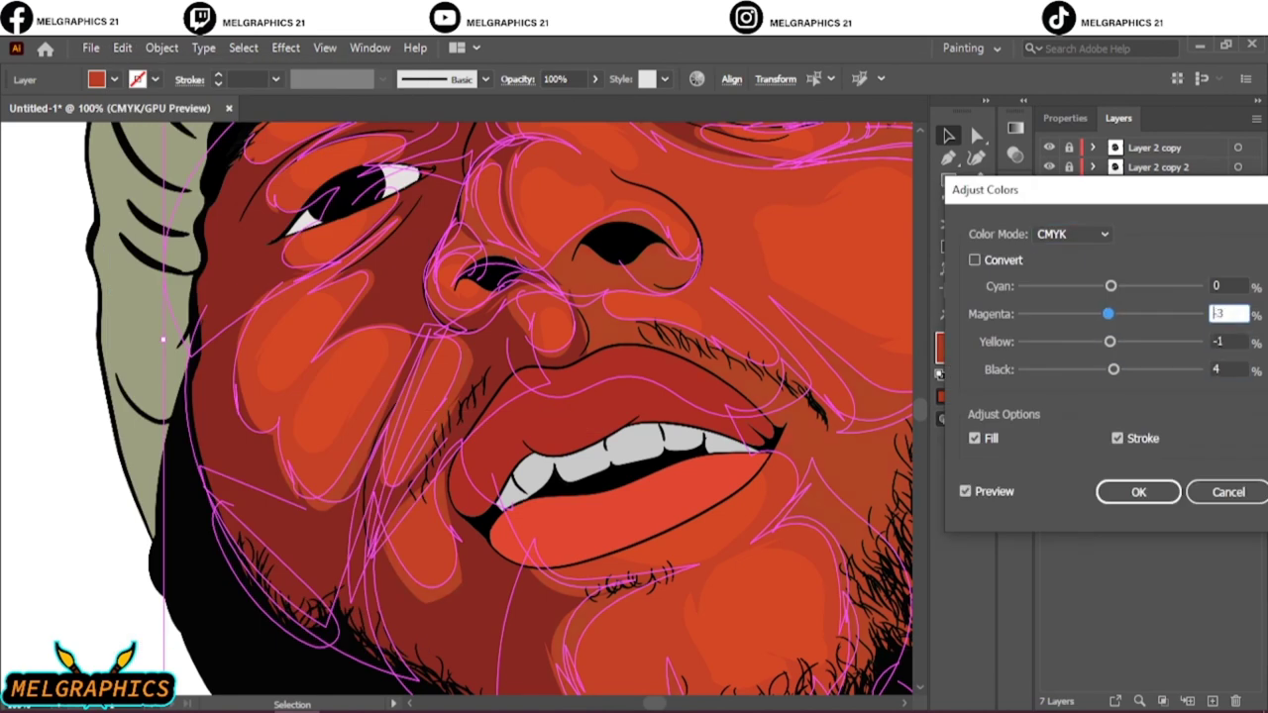
key("shift+Tab")
key("Return")
key("ctrl+shift+a")
Adjust another shading layer's colours: Black 5, Yellow −5, Magenta 2, Cyan 4
key("ctrl+0")
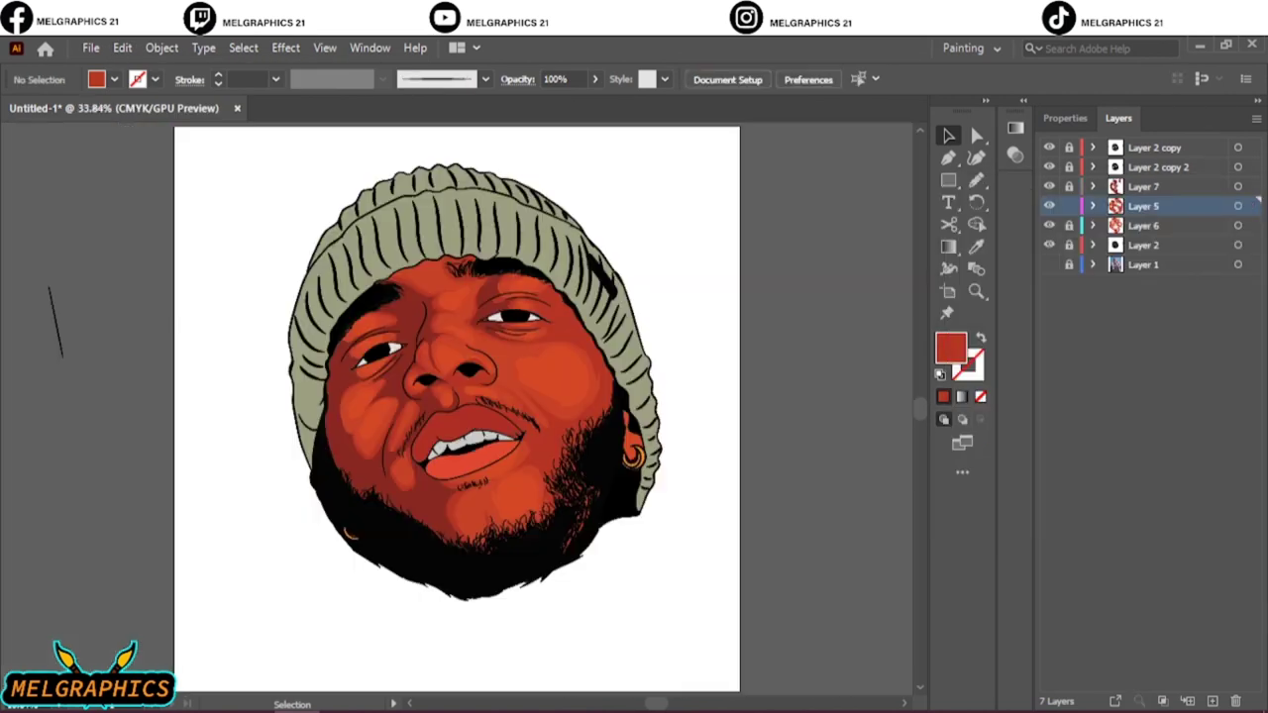
key("ctrl+a")
key("ctrl+plus")
key("ctrl+plus")
key("ctrl+plus")
left_click(122, 47)
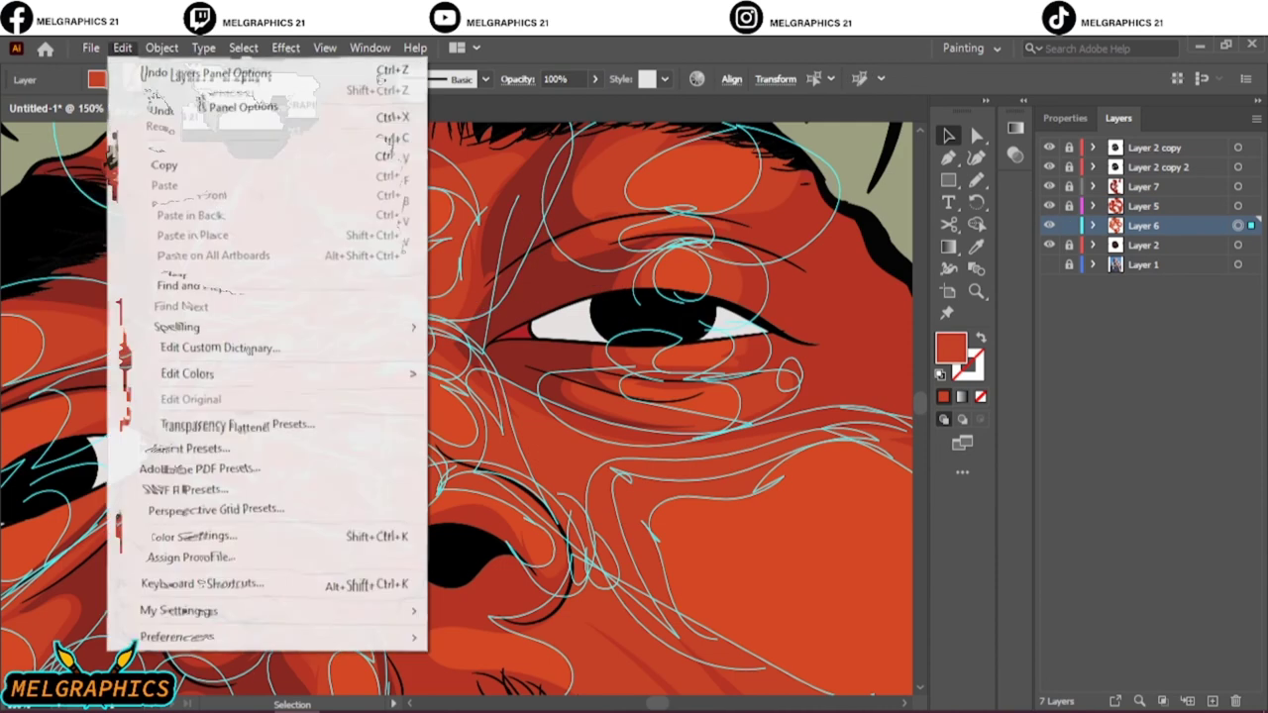
left_click(515, 396)
type("5")
key("shift+Tab")
type("-5")
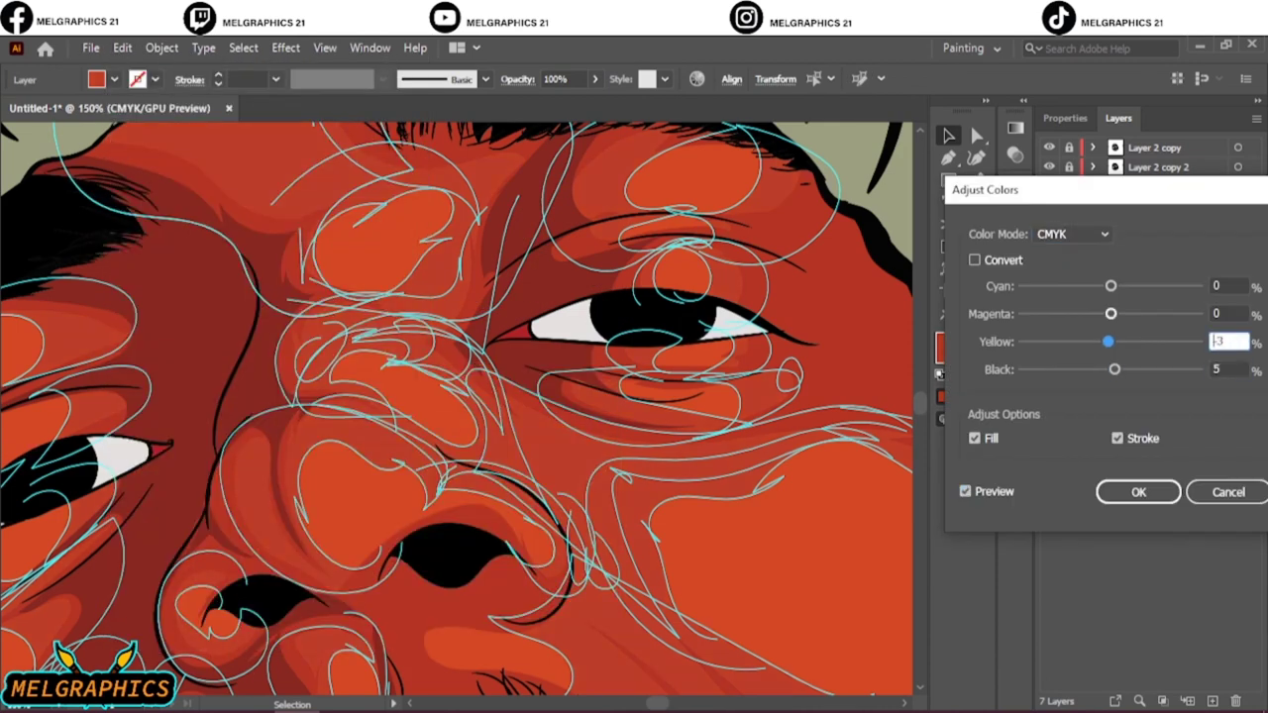
key("shift+Tab")
type("2")
key("shift+Tab")
type("4")
key("Return")
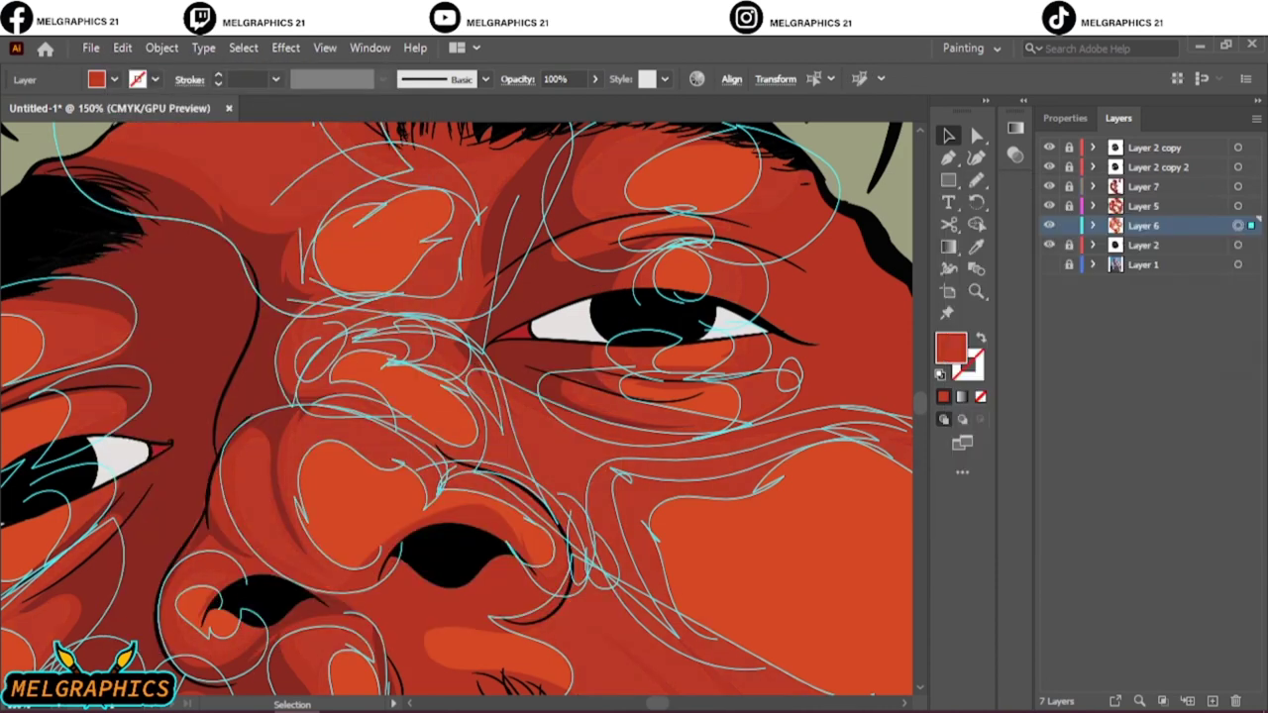
Set Black 4 on the next shading layer's artwork, then add new Layer 8
key("ctrl+0")
key("ctrl+plus")
key("ctrl+plus")
key("ctrl+a")
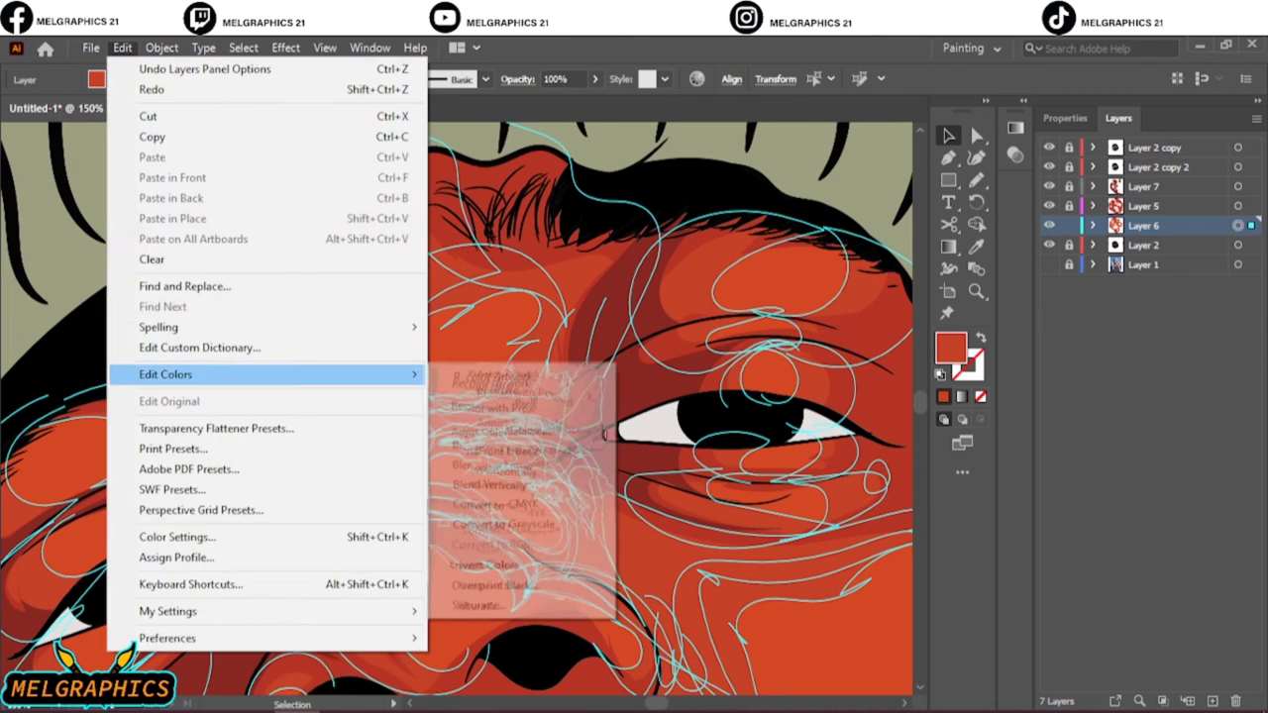
type("4")
key("shift+Tab")
key("shift+Tab")
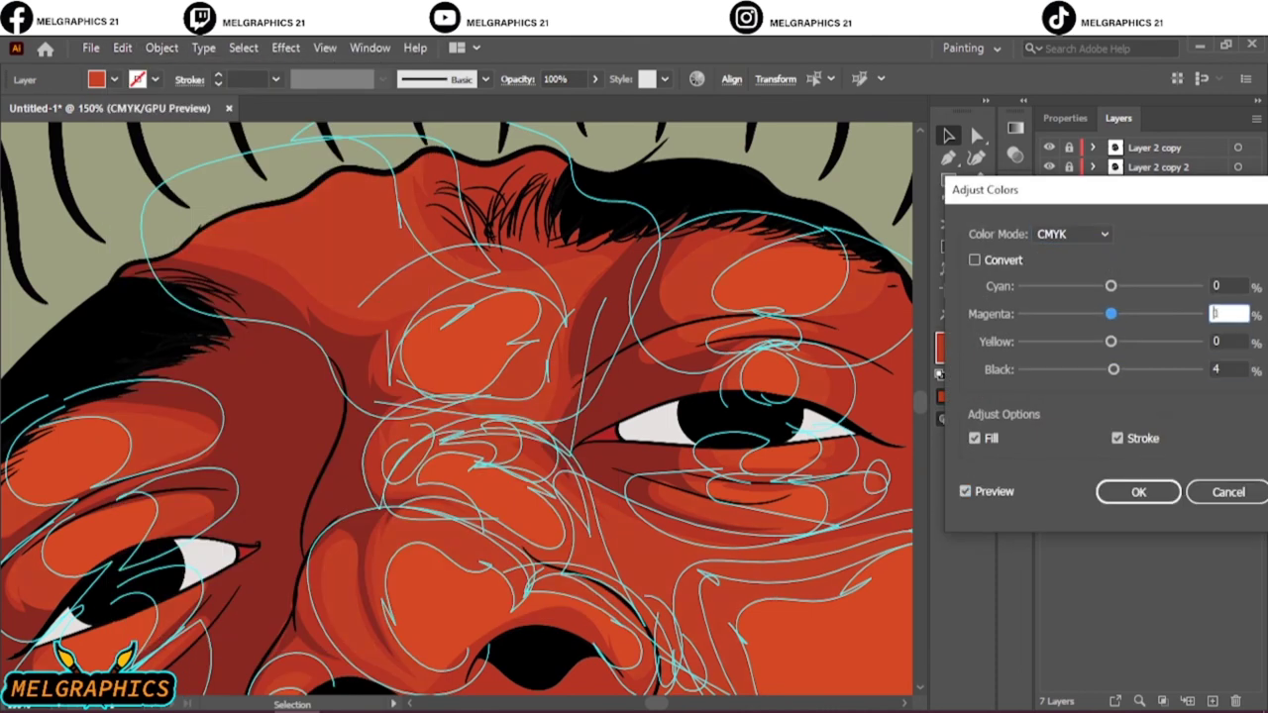
key("Return")
key("ctrl+0")
key("ctrl+l")
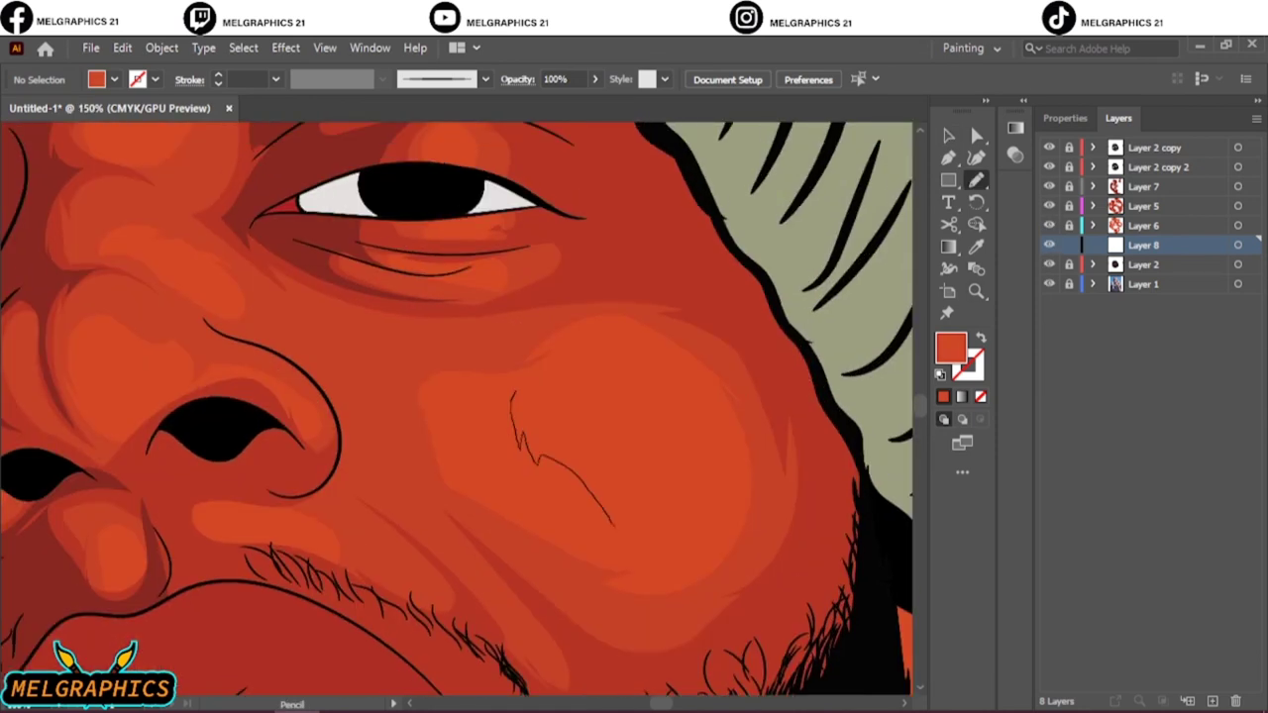
Draw pale orange highlight shapes on the cheek and along the nose
left_click_drag(612, 525, 515, 396)
left_click_drag(210, 379, 319, 438)
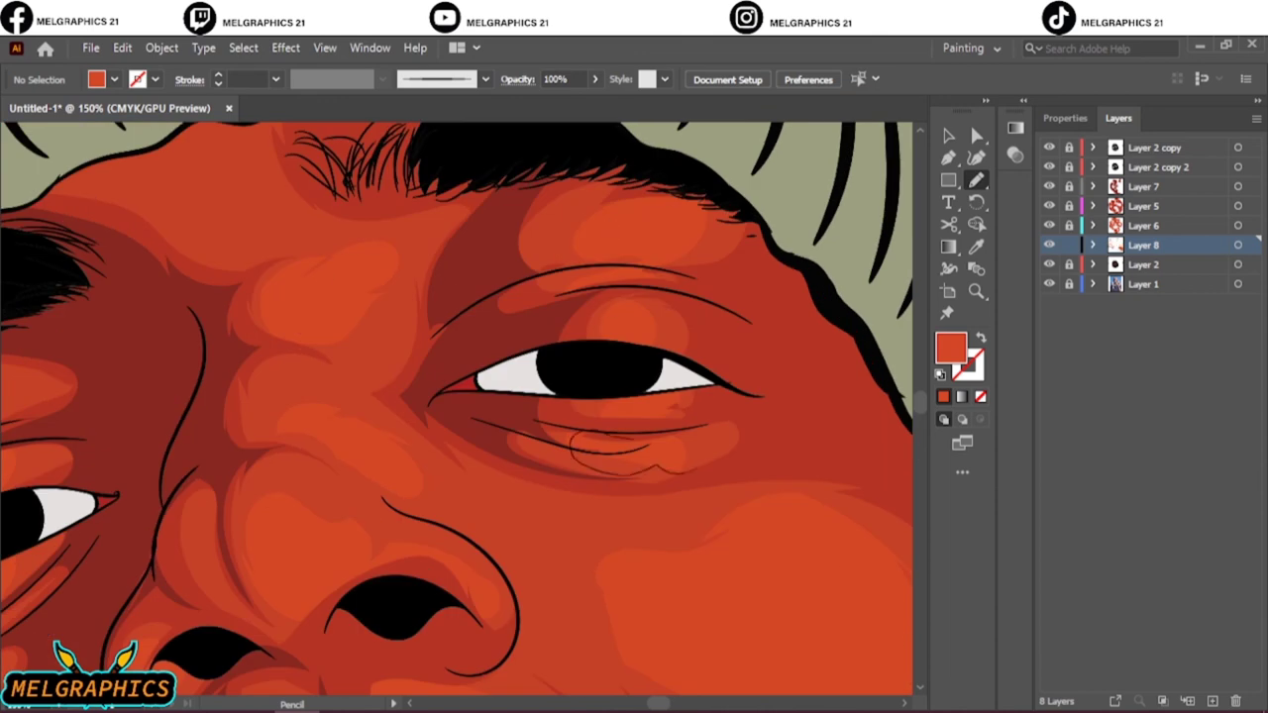
scroll(455, 406, "down", 2)
scroll(456, 406, "down", 3)
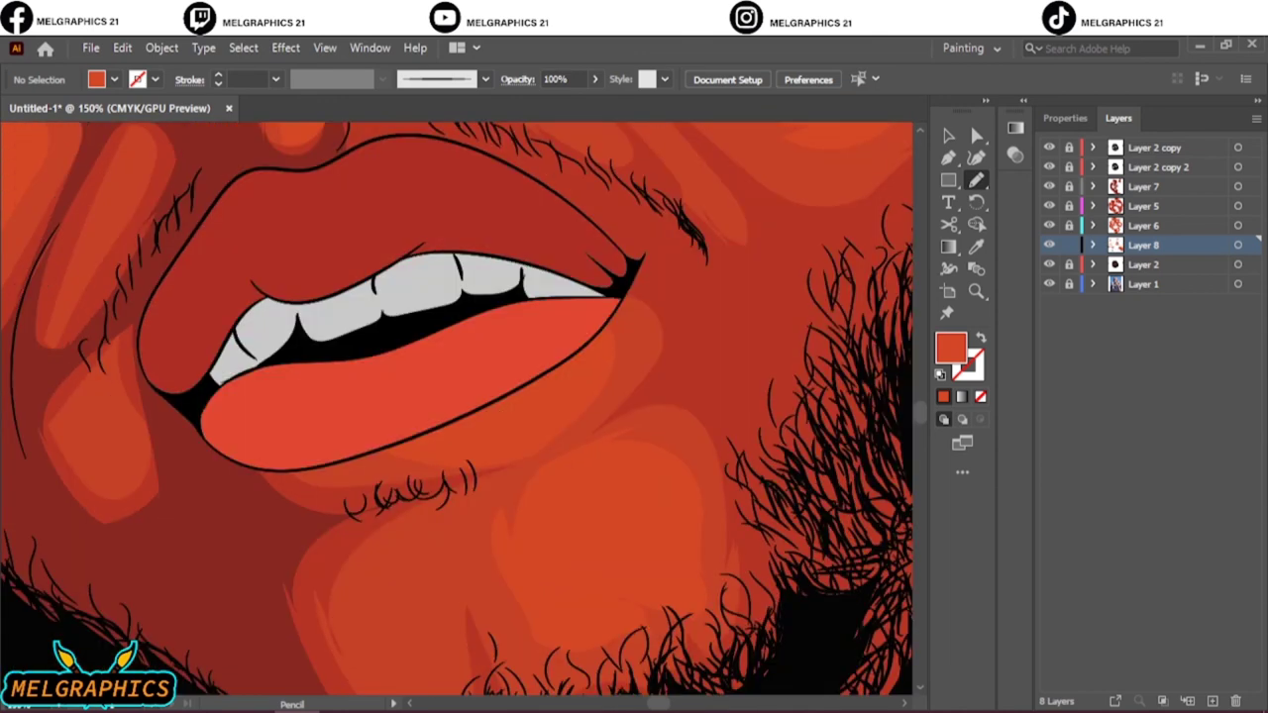
key("ctrl+0")
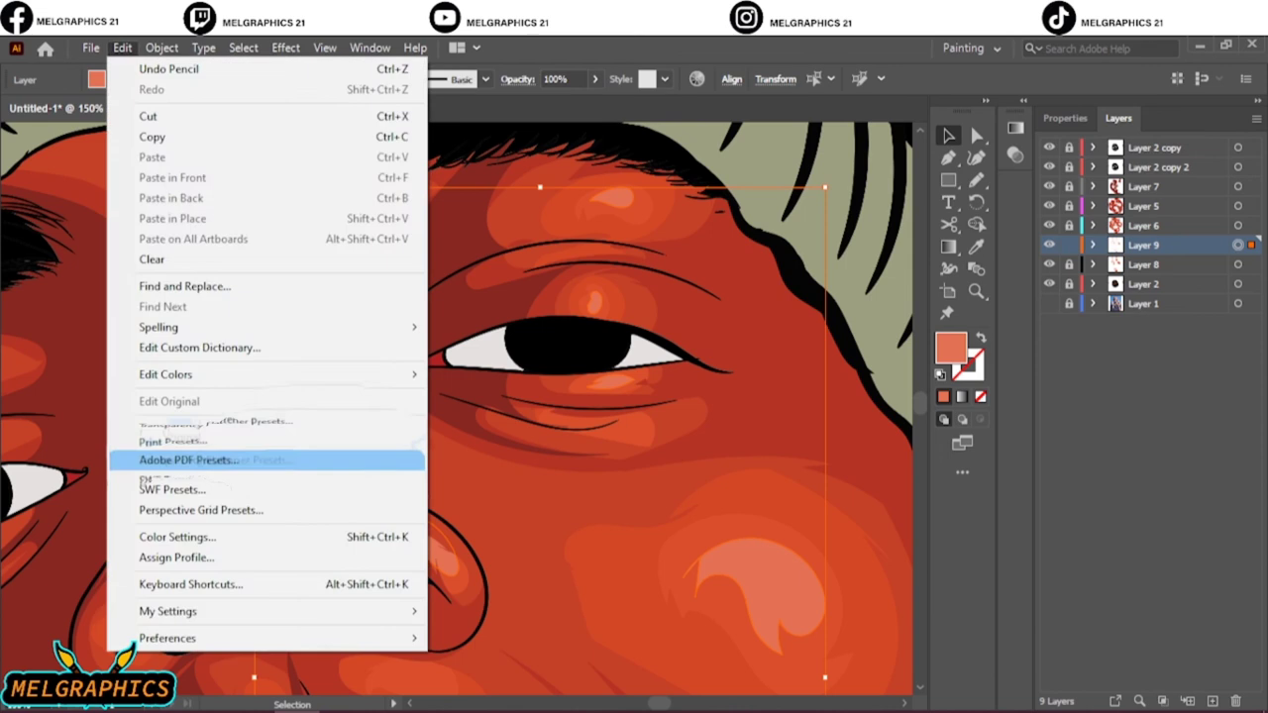
In Adjust Colors, set the highlights' Yellow to -6, Black to 11 and Magenta to -4
key("shift+Tab")
type("-6")
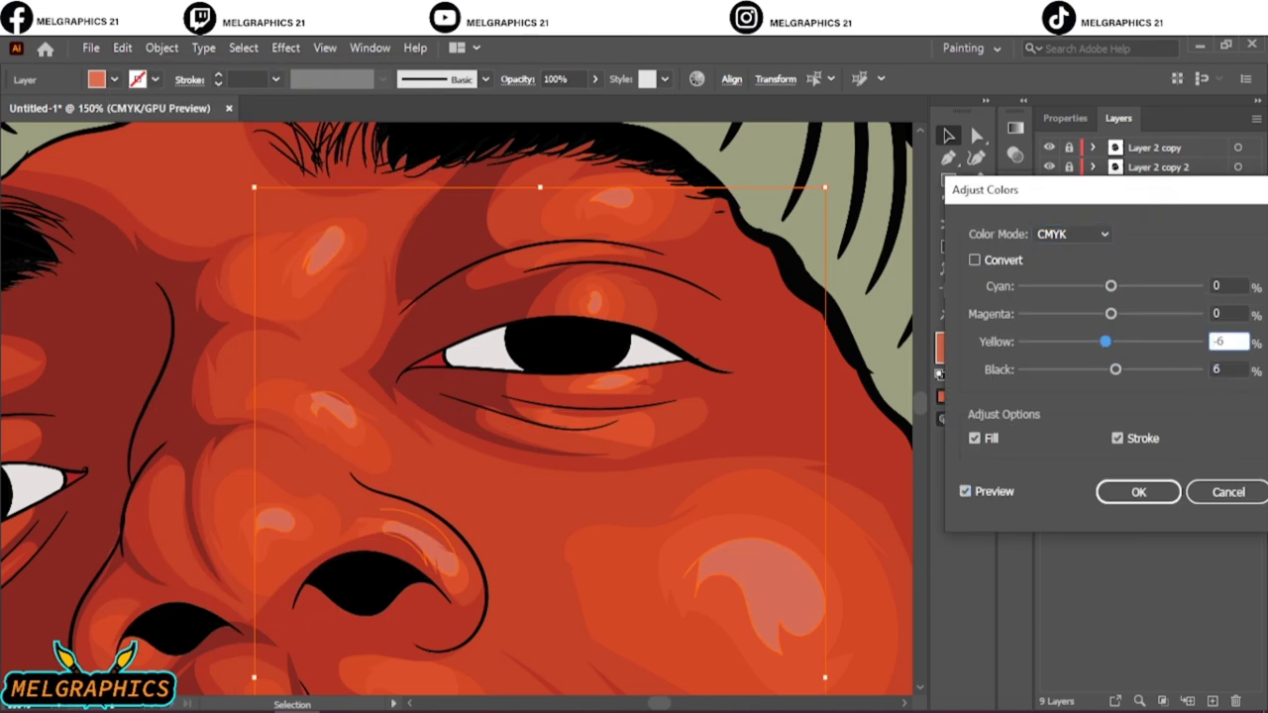
key("Tab")
type("11")
key("shift+Tab")
key("shift+Tab")
type("-4")
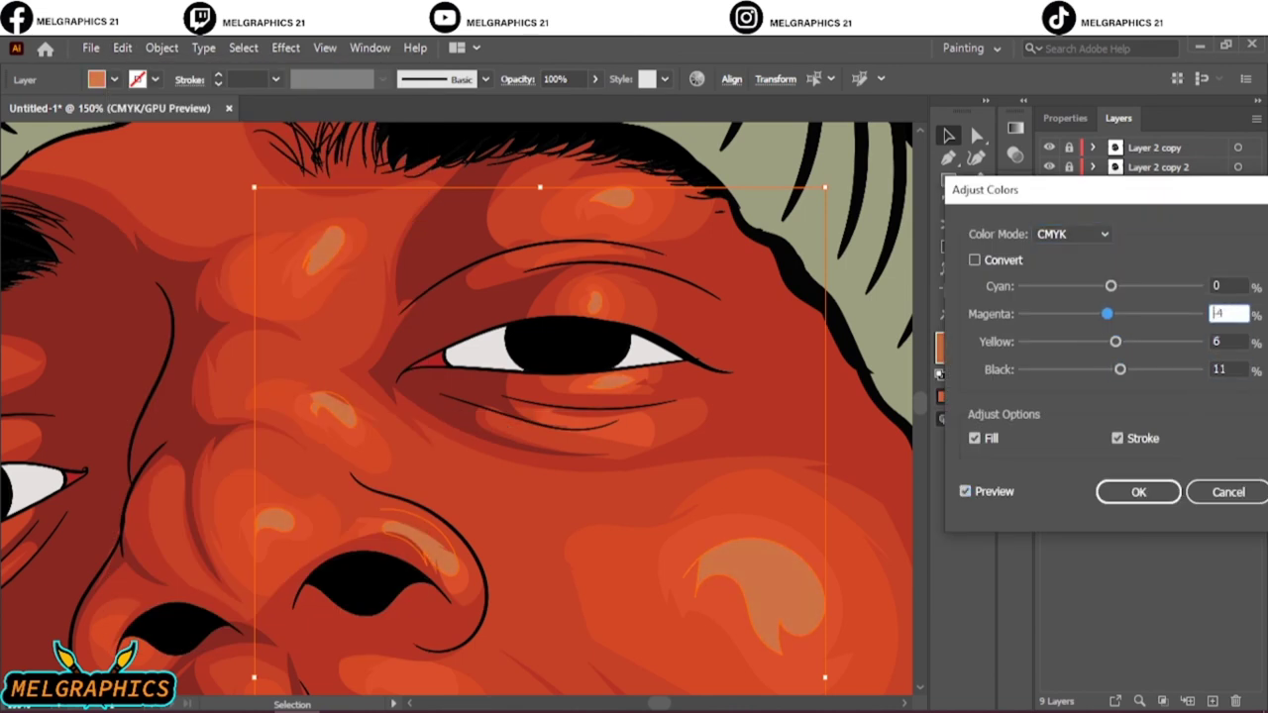
key("shift+Tab")
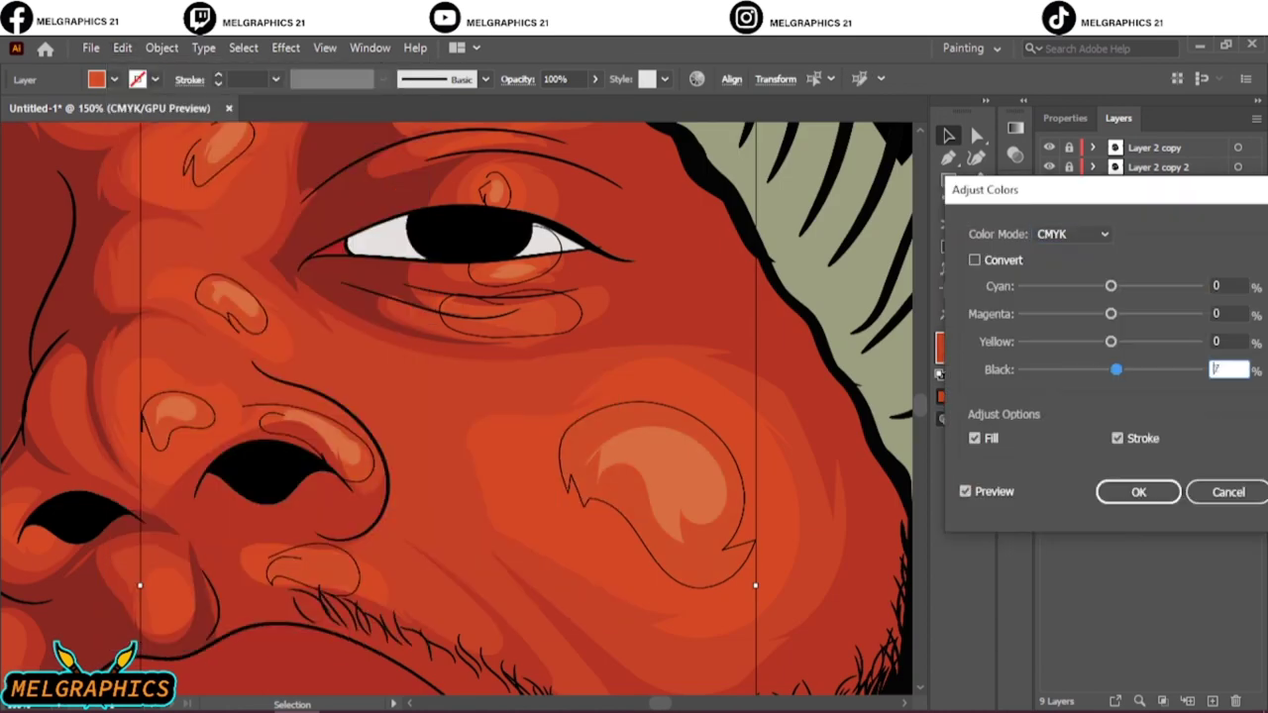
Change Black to 7 and Yellow to 10, then recolor the highlights with Saturation 71
type("7")
key("shift+Tab")
type("10")
key("shift+Tab")
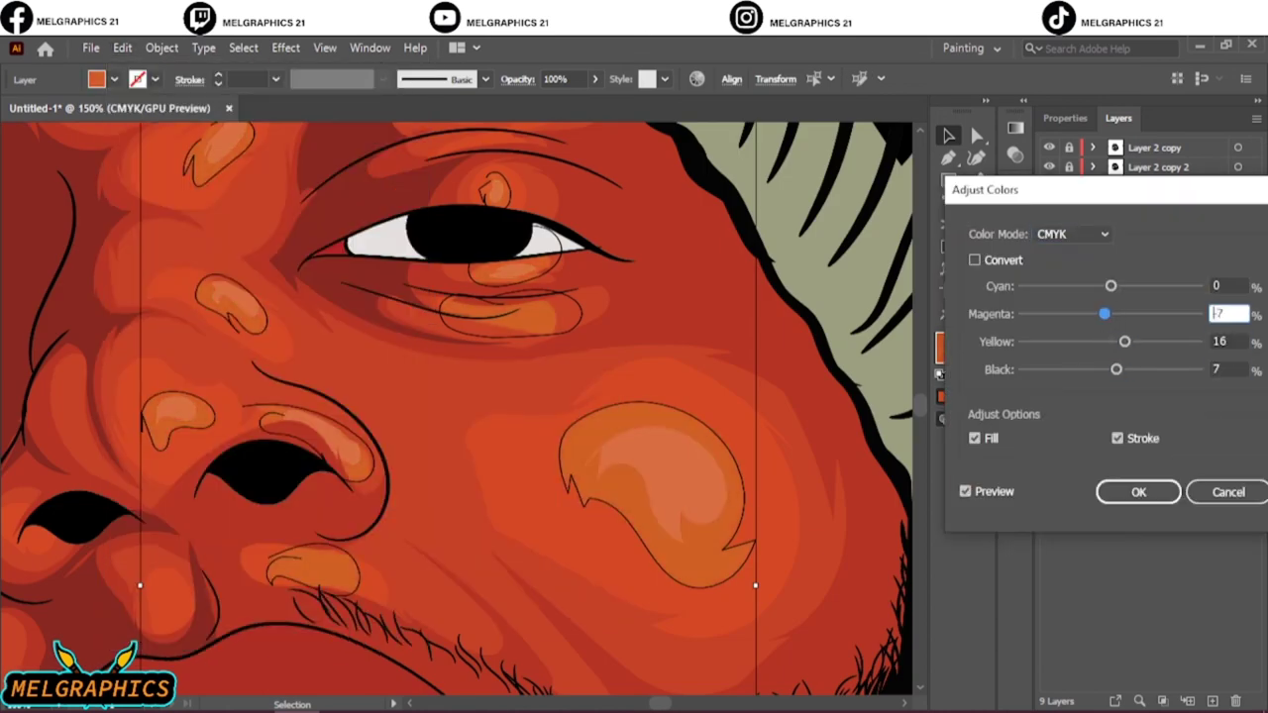
key("shift+Tab")
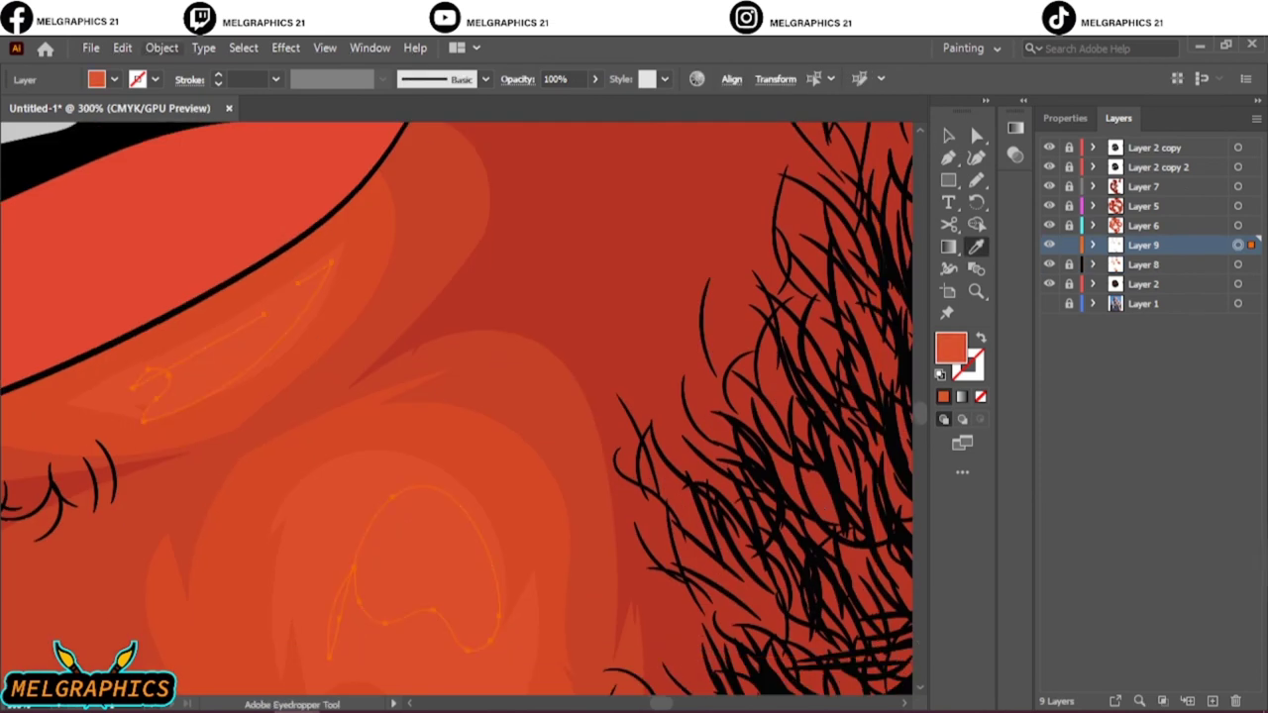
type("71")
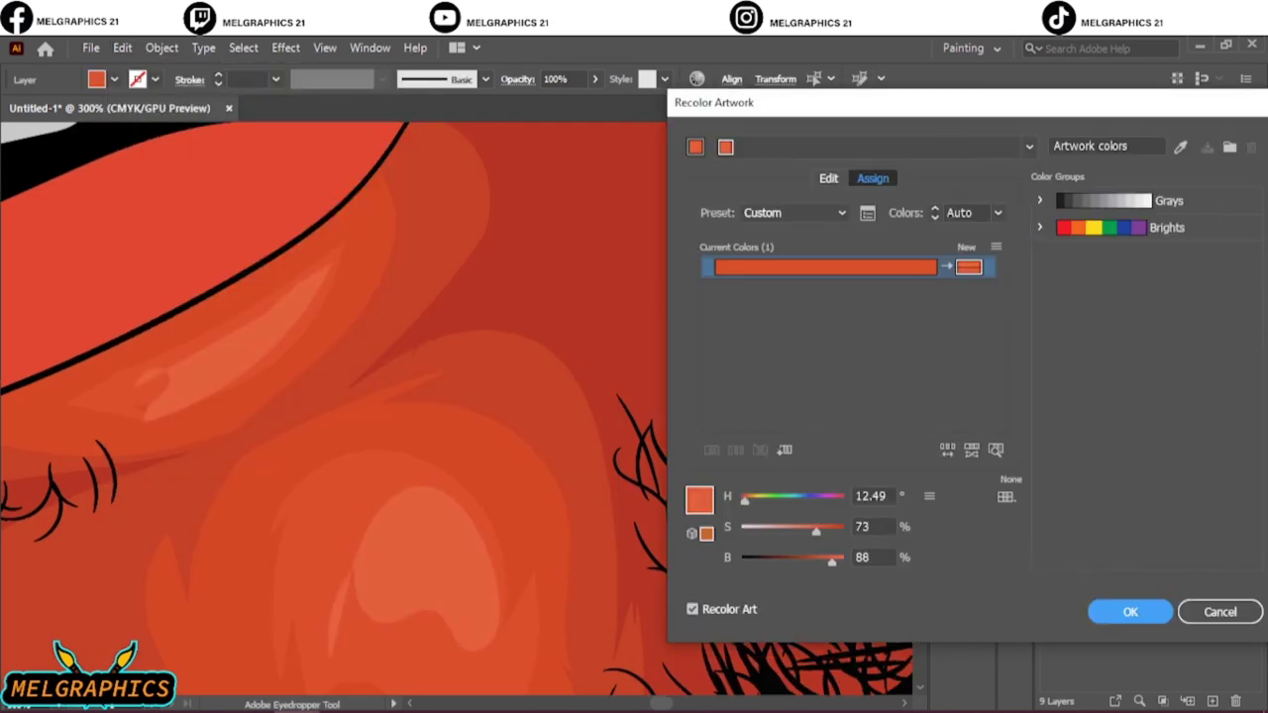
key("Return")
key("ctrl+0")
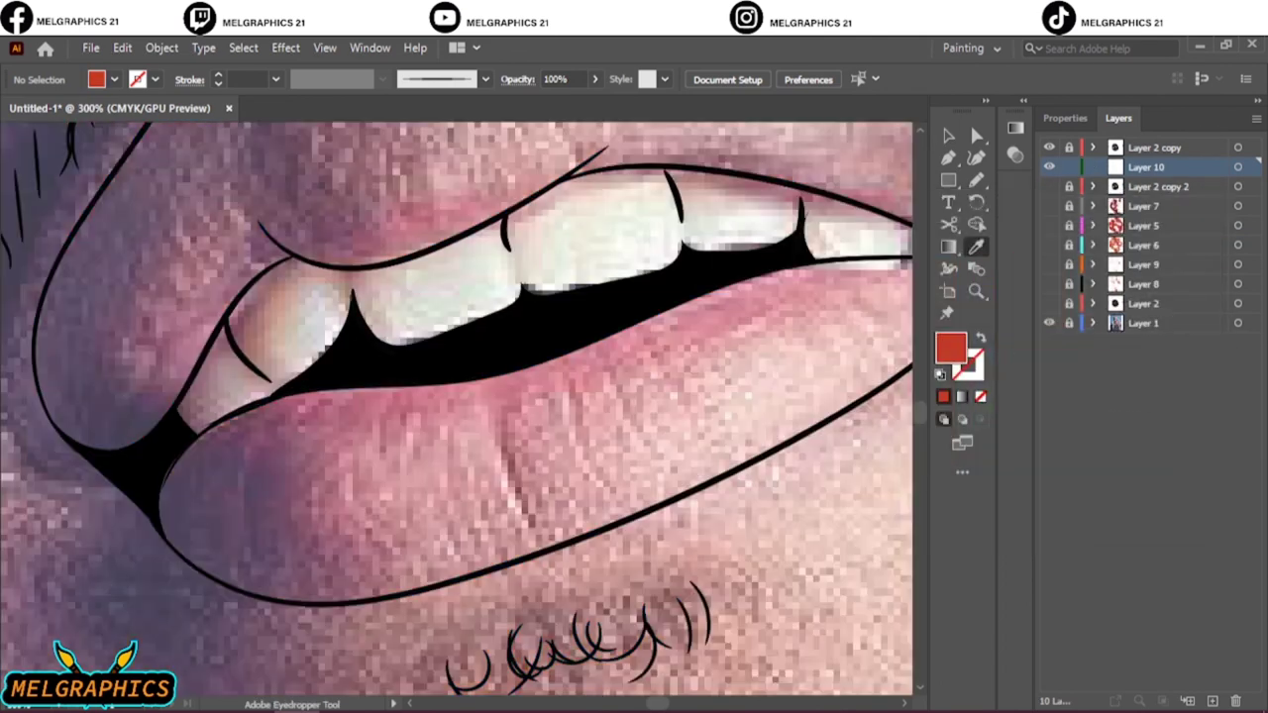
Pencil dark red shading shapes on the lower lip and along the upper lip
key("n")
mouse_move(319, 380)
left_mouse_down()
mouse_move(263, 480)
mouse_move(614, 515)
left_mouse_up()
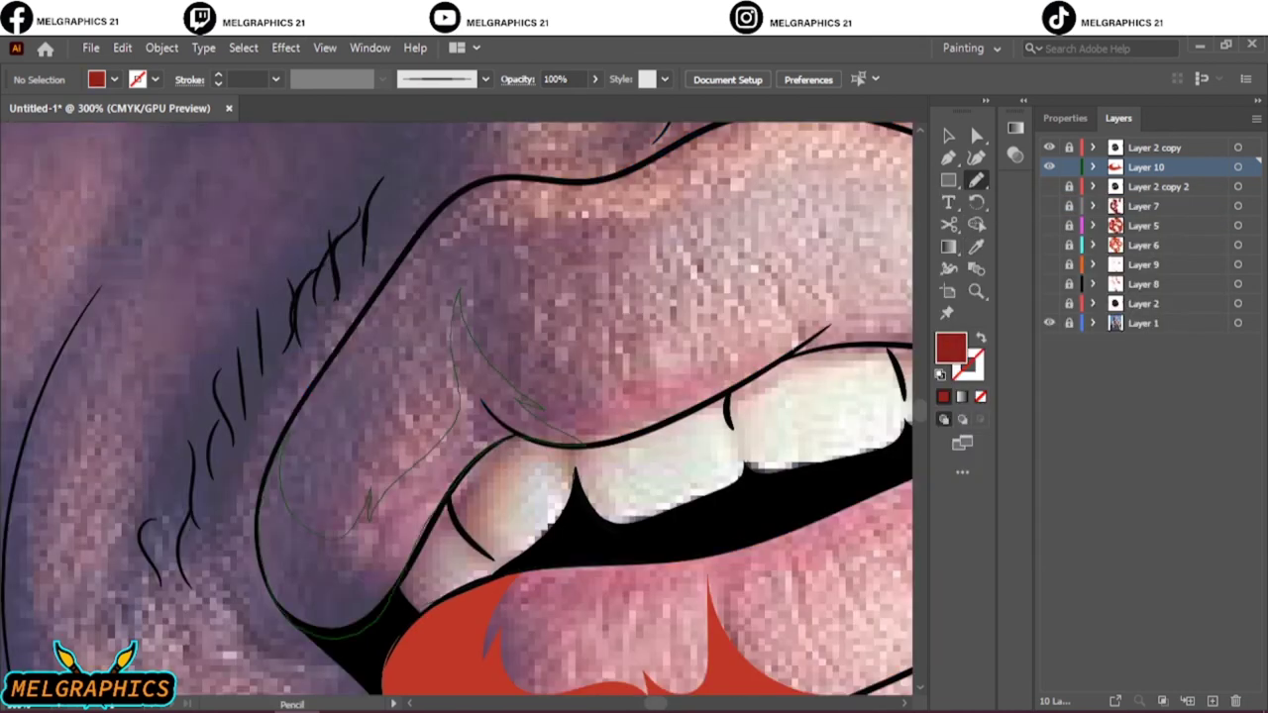
left_click_drag(369, 495, 456, 293)
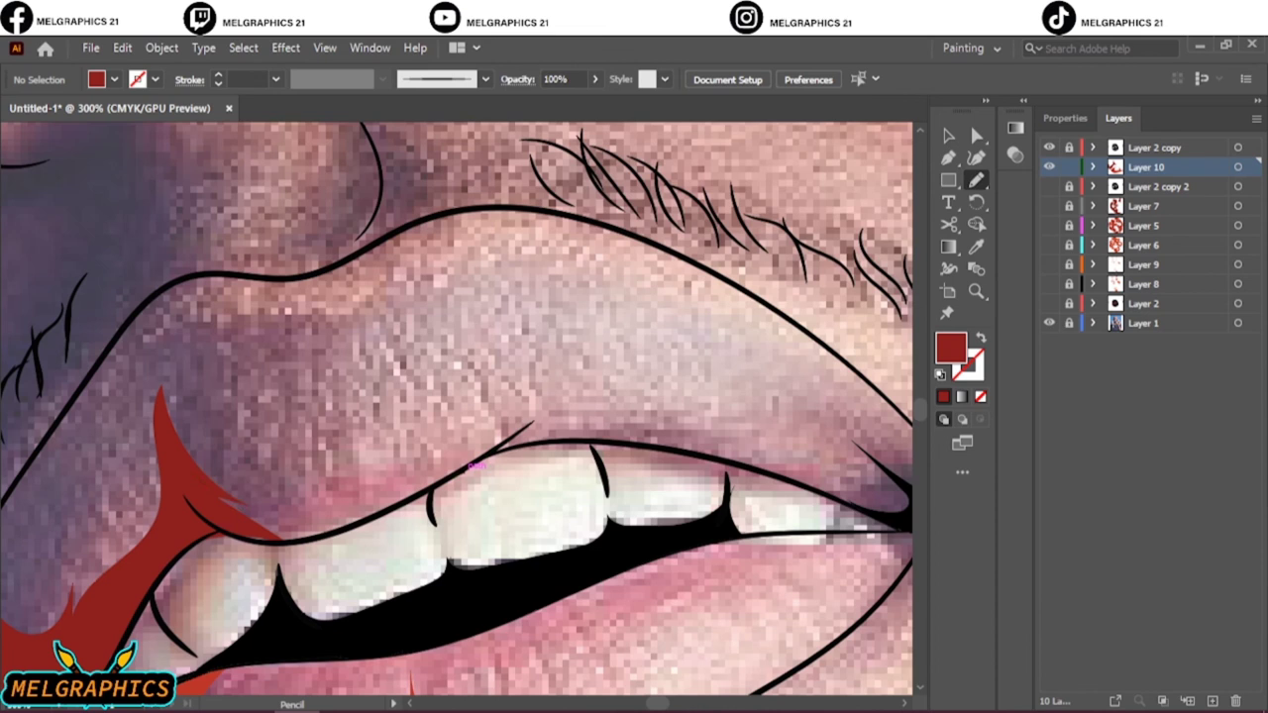
left_click_drag(222, 475, 490, 424)
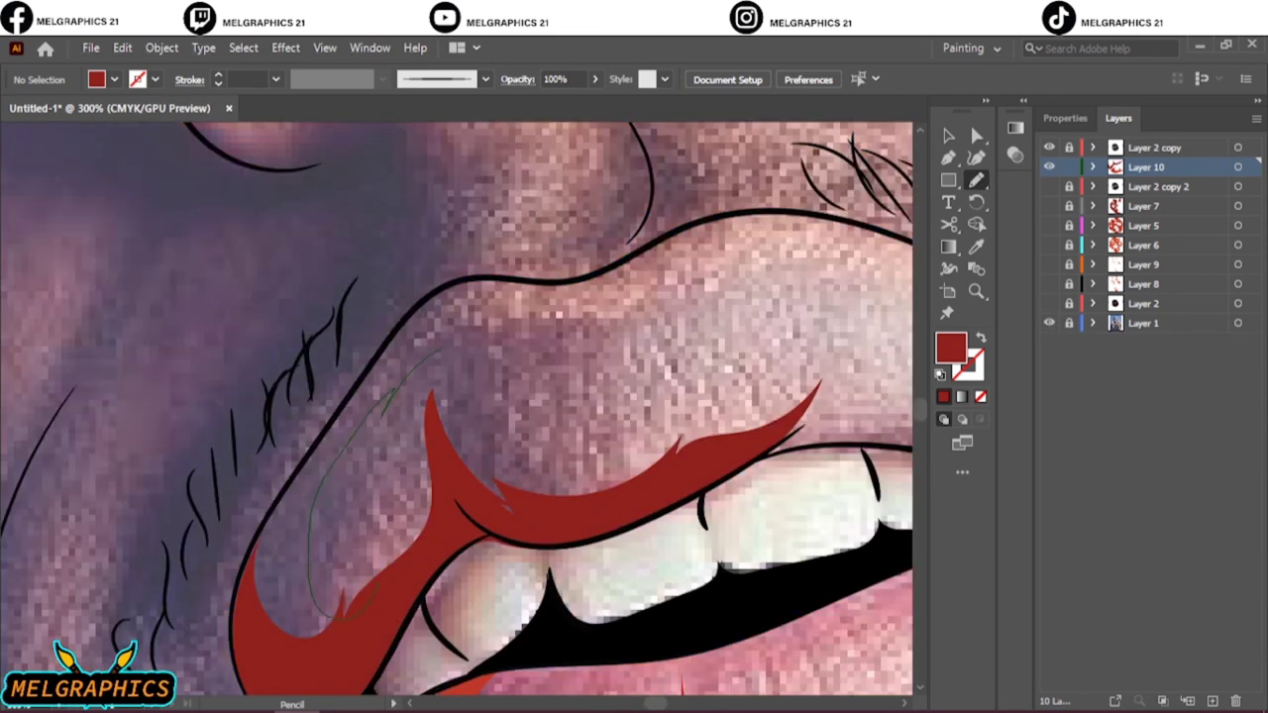
left_click_drag(451, 345, 557, 342)
key("ctrl+0")
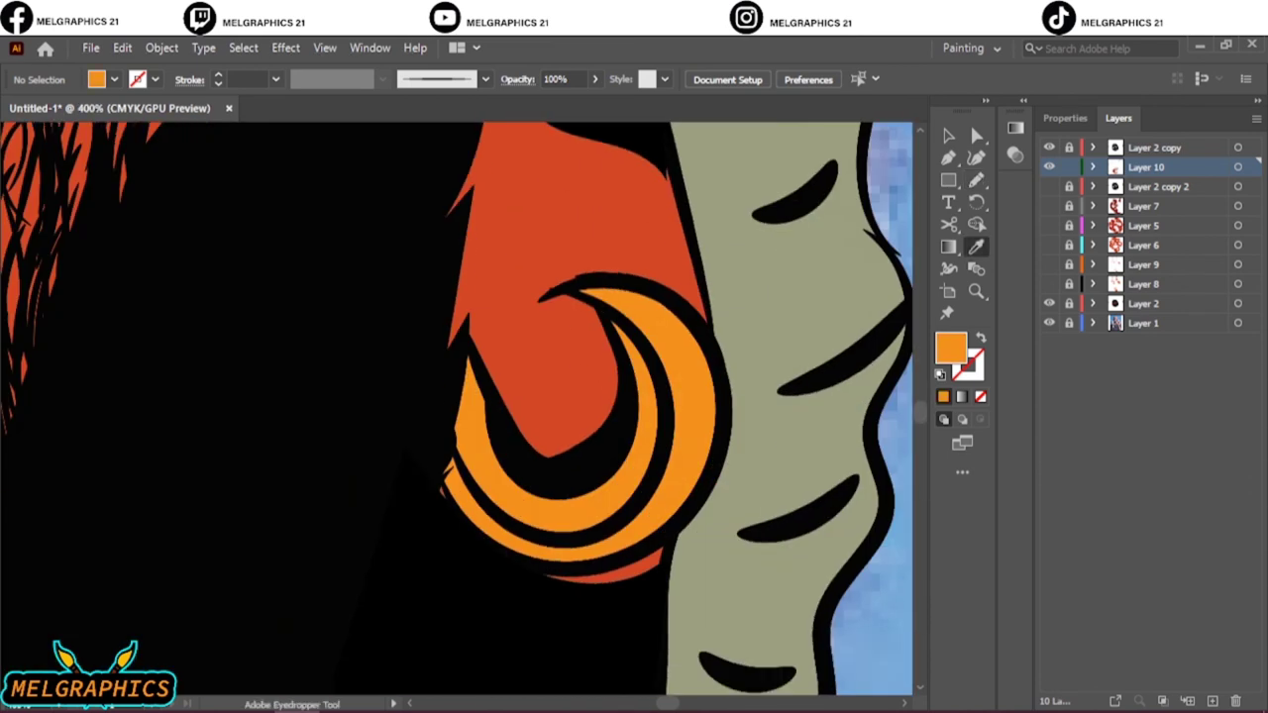
Shade the earring's inner crescent and bottom darker orange and add highlight strokes
left_click_drag(435, 421, 652, 525)
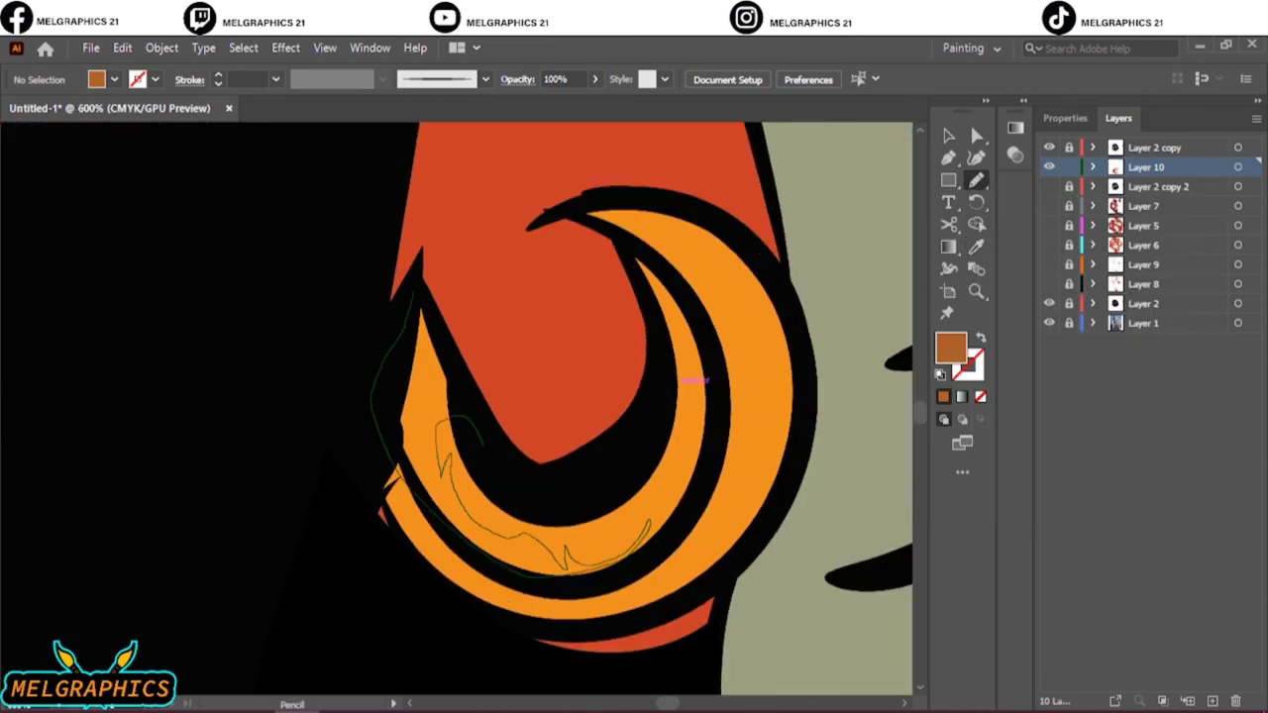
left_click_drag(416, 496, 573, 619)
left_click_drag(693, 379, 688, 525)
left_click_drag(644, 248, 698, 515)
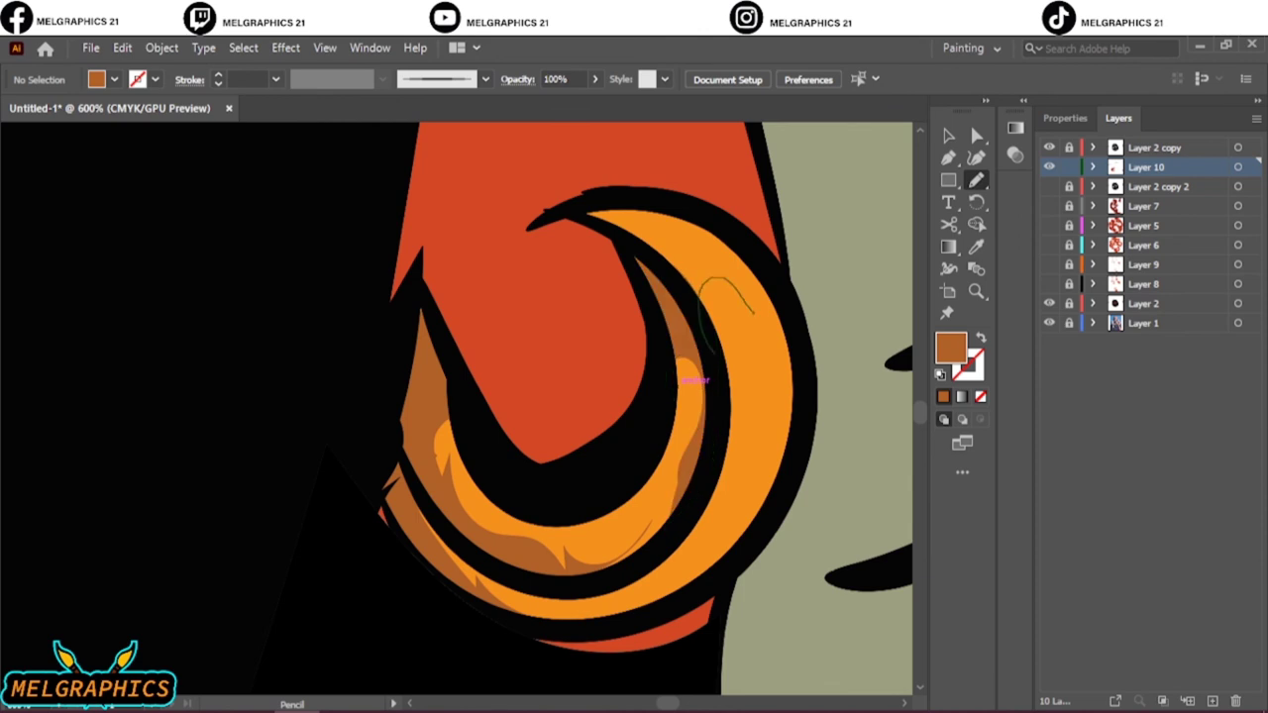
left_click_drag(634, 213, 768, 367)
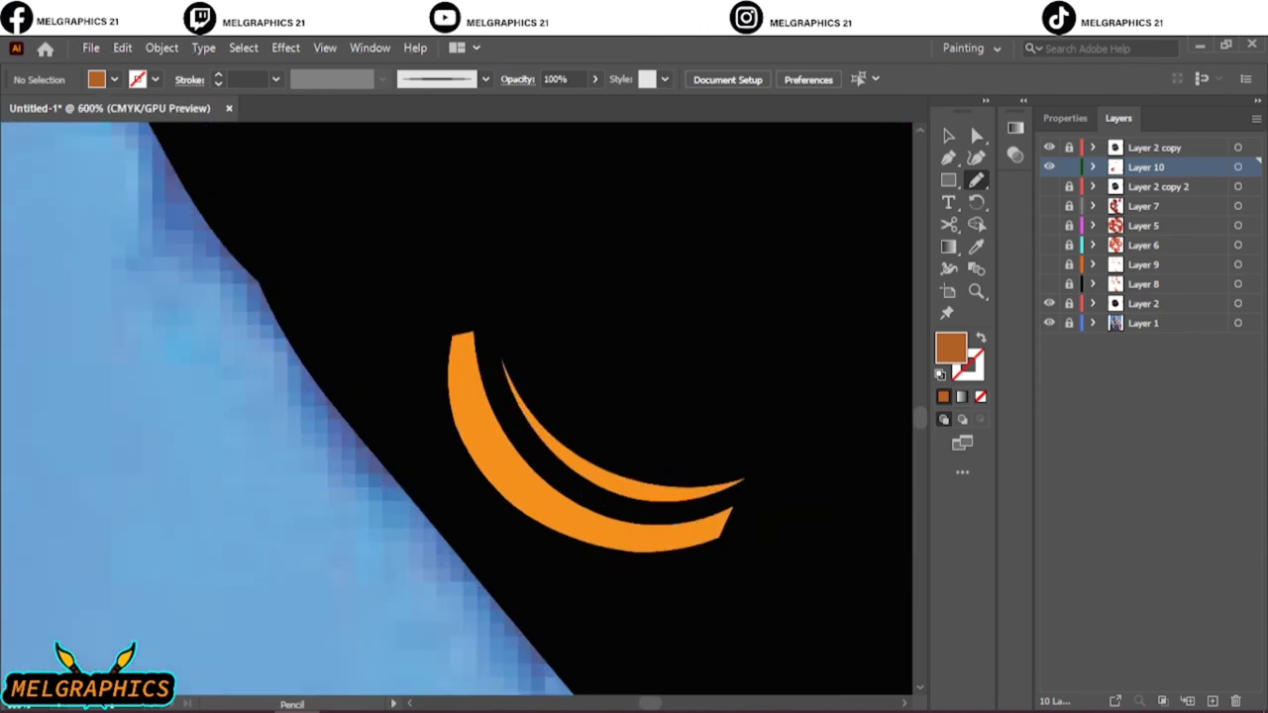
left_click_drag(752, 436, 584, 505)
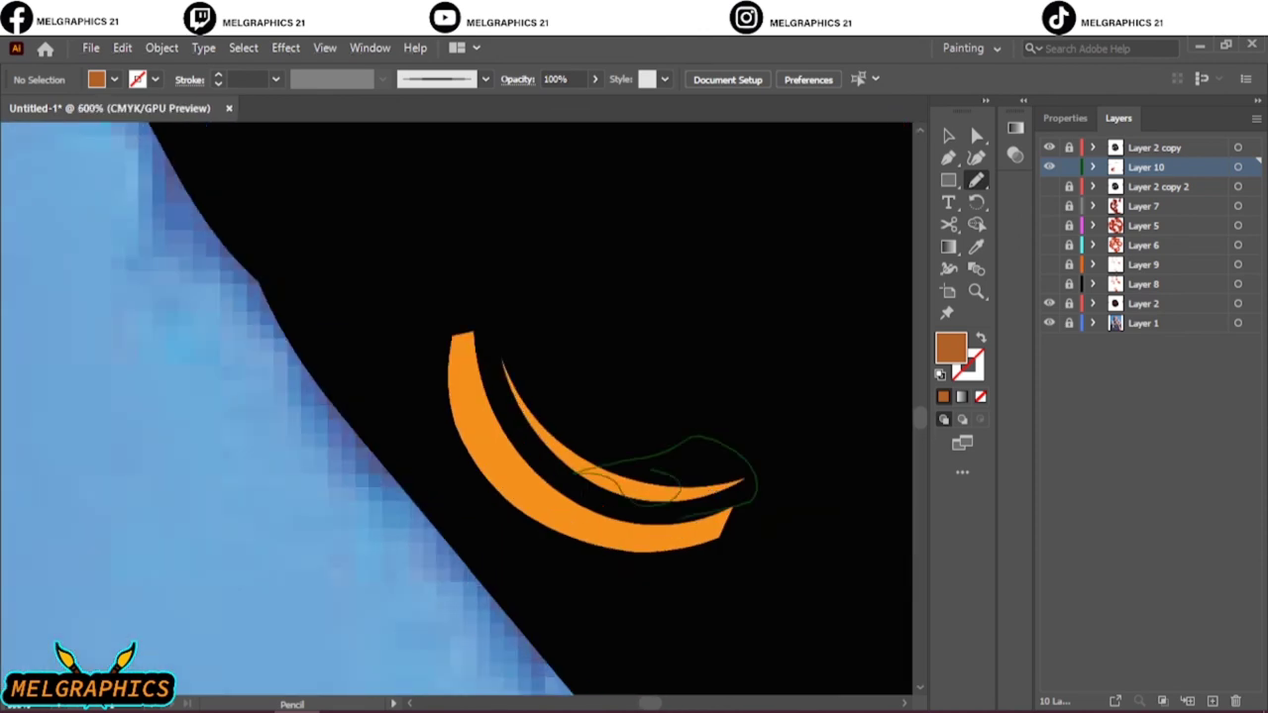
left_click_drag(658, 530, 525, 543)
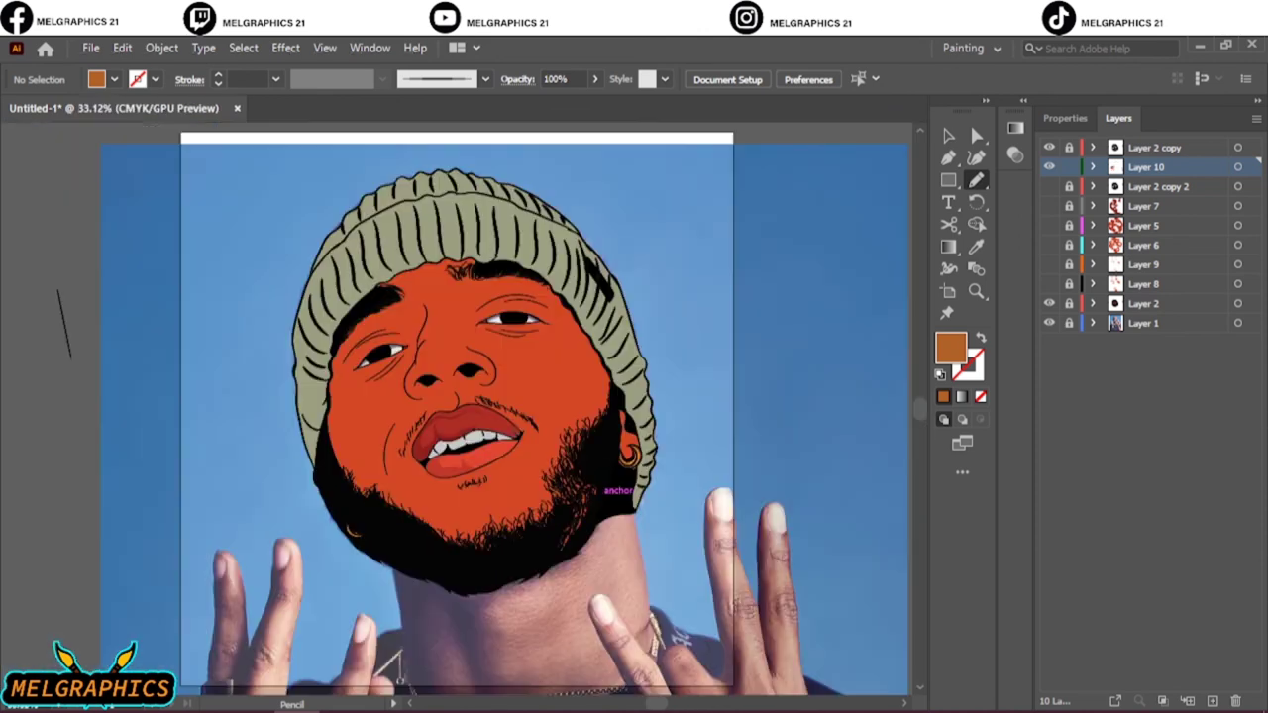
Sample the beanie's olive colour, reveal the photo, and fill the beanie edge by the ear
key("i")
left_click(466, 213)
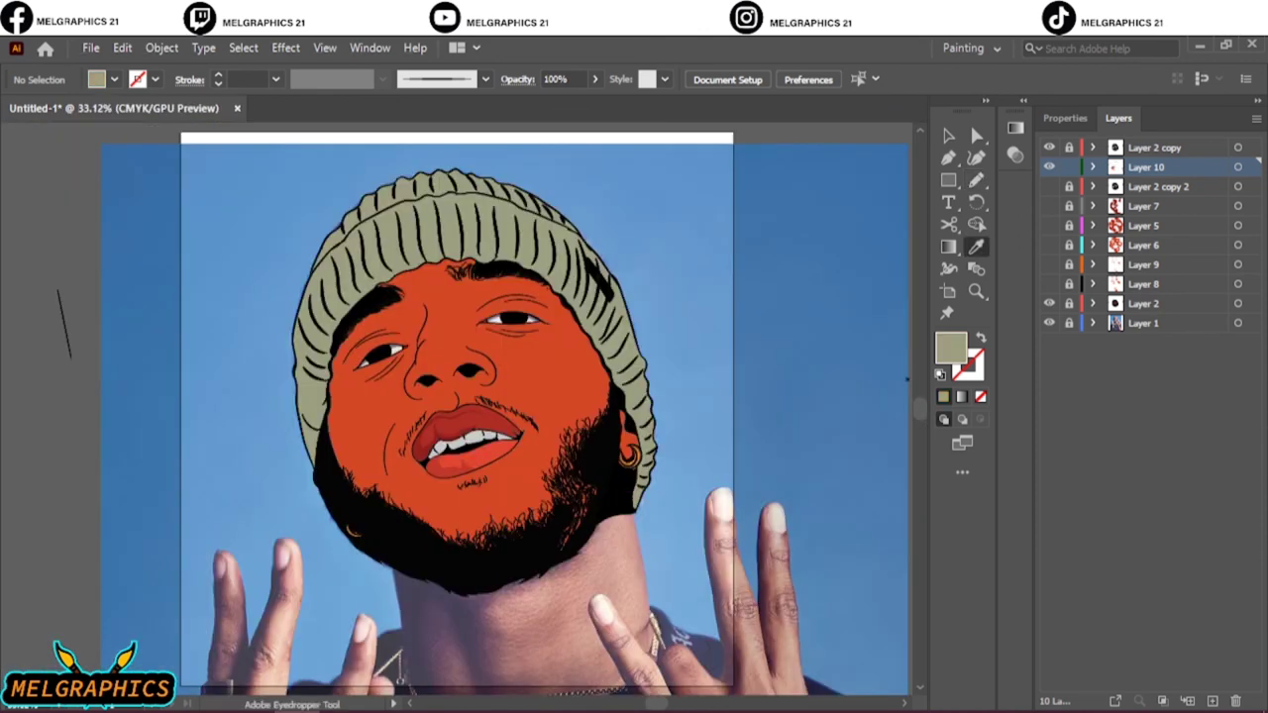
double_click(950, 346)
left_click(1166, 264)
left_click(1049, 303)
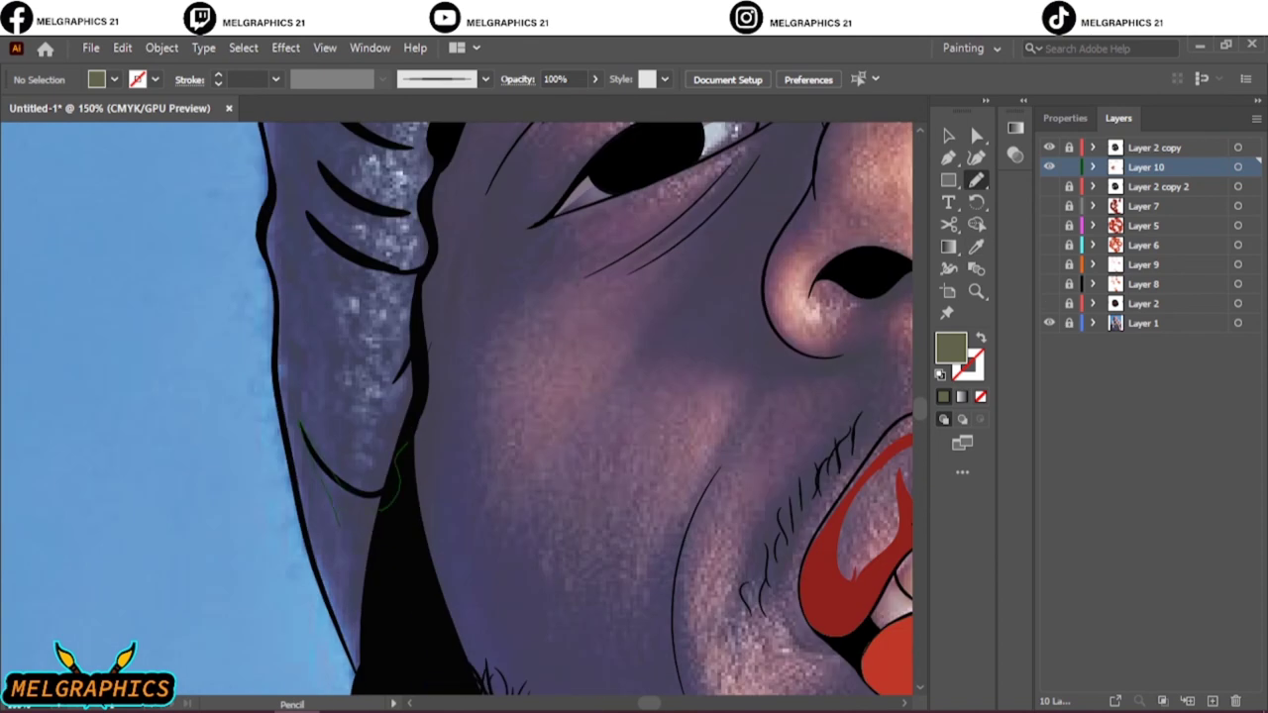
left_click_drag(382, 510, 327, 614)
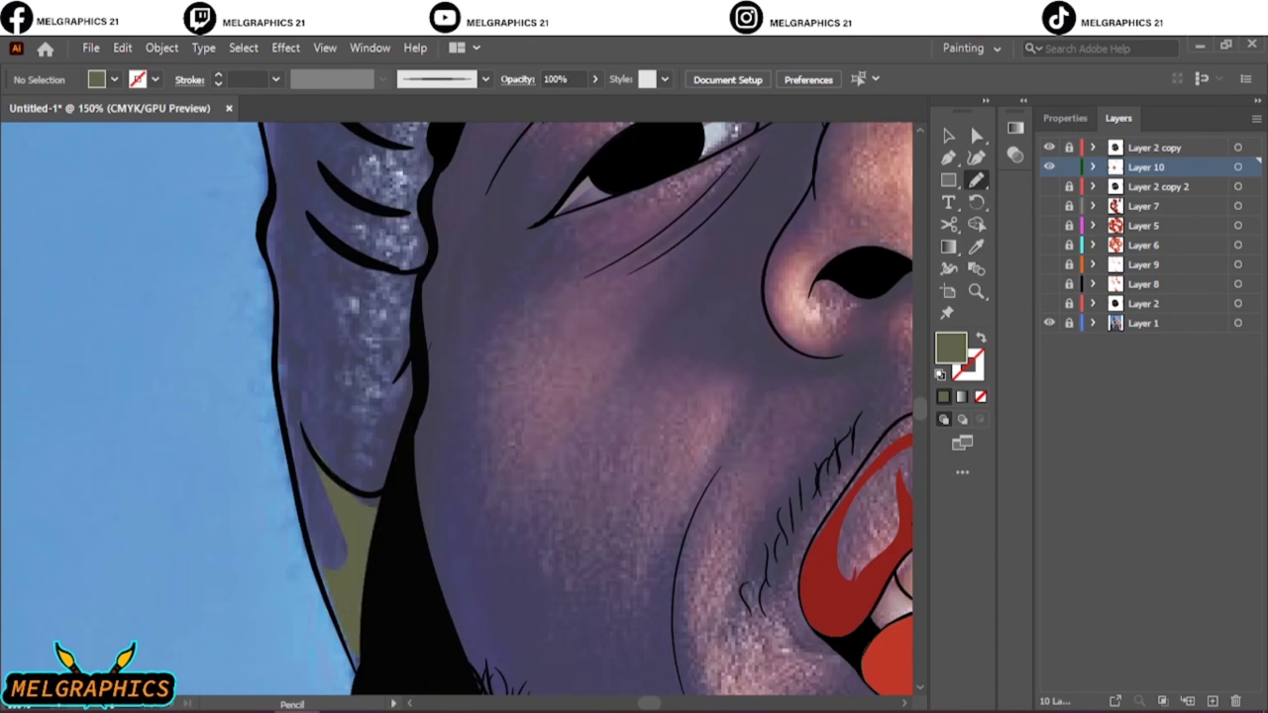
scroll(584, 406, "up", 5)
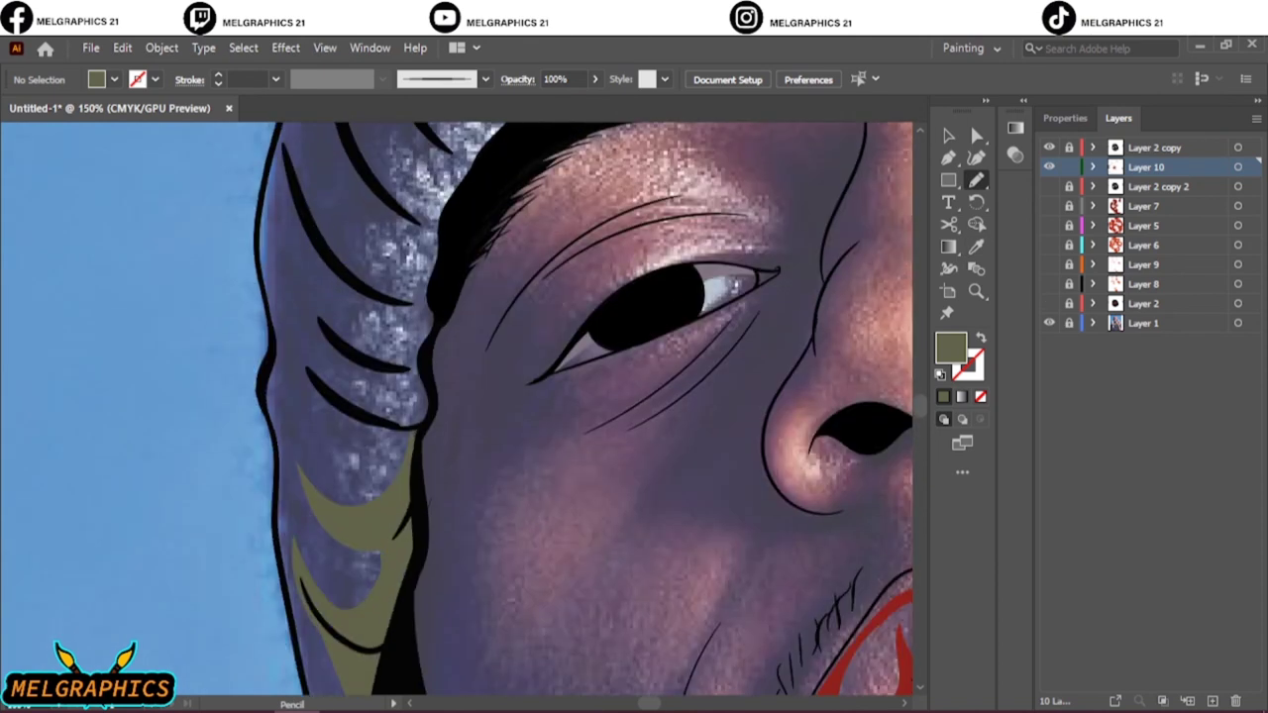
key("ctrl+0")
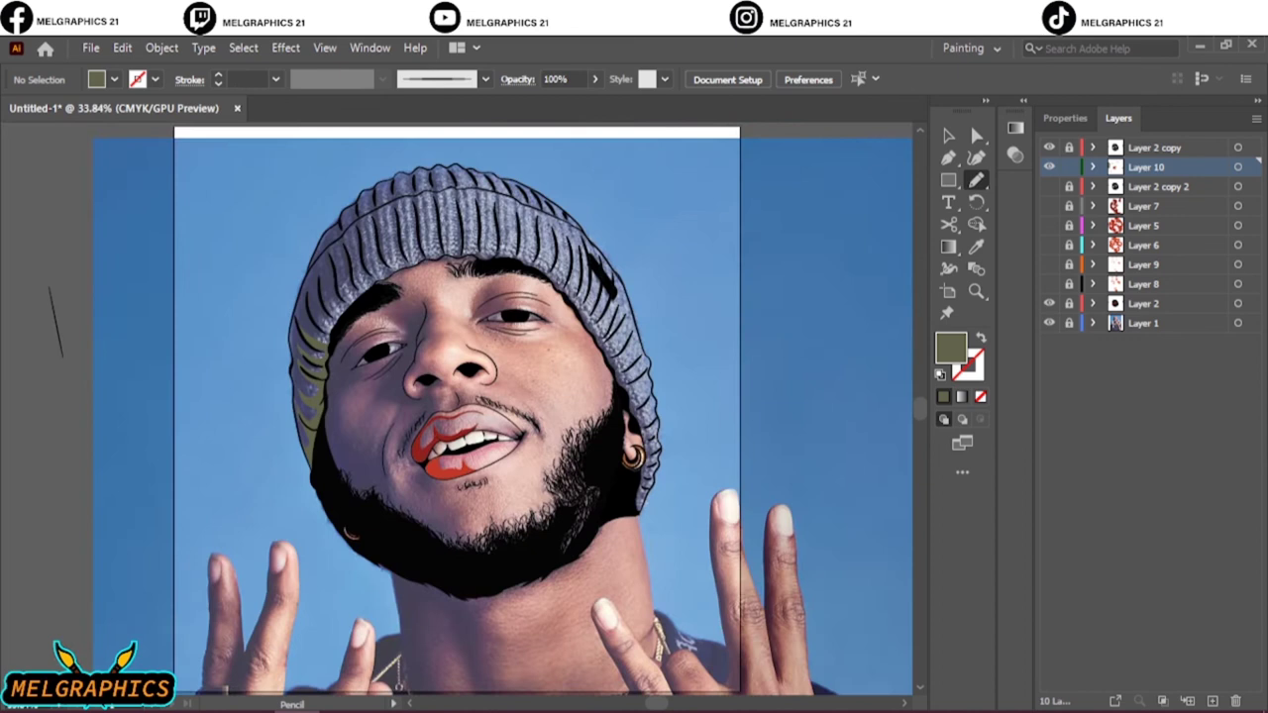
scroll(237, 266, "up", 3)
scroll(237, 267, "up", 1)
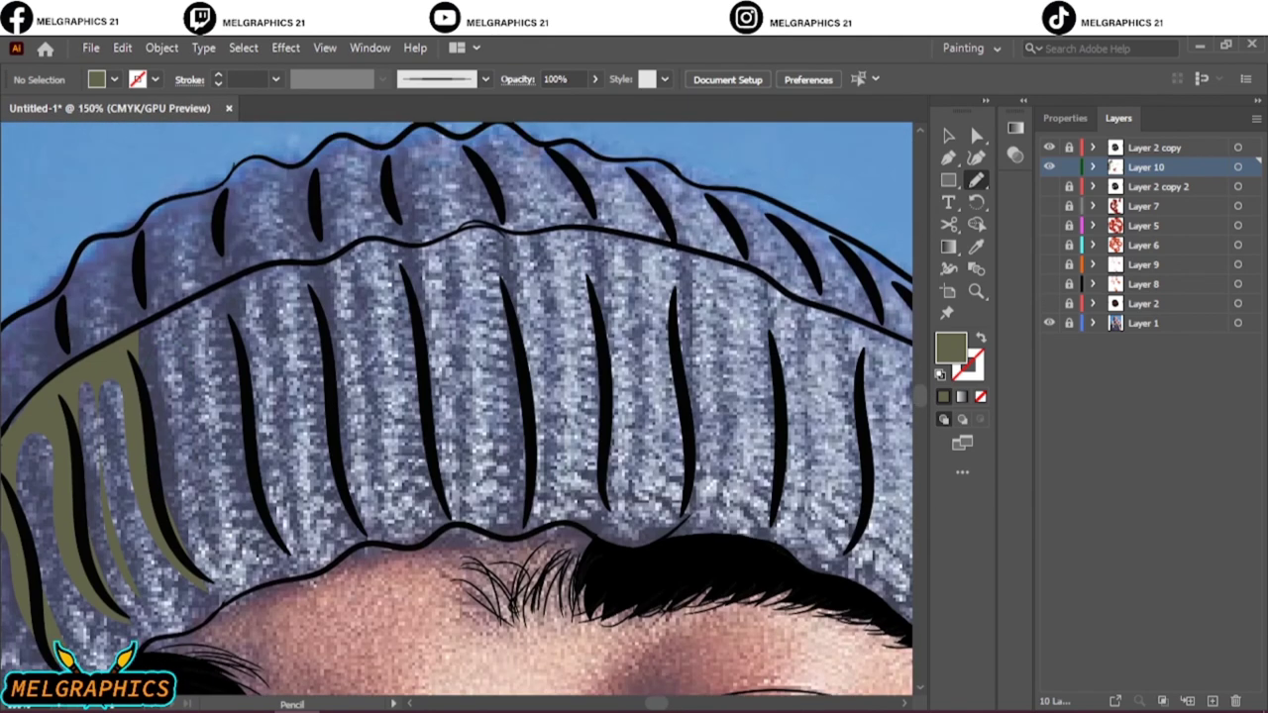
Trace four olive shapes between the beanie's knit ribs
left_click_drag(178, 342, 218, 445)
left_click_drag(282, 317, 302, 545)
left_click_drag(337, 282, 382, 515)
left_click_drag(406, 317, 455, 510)
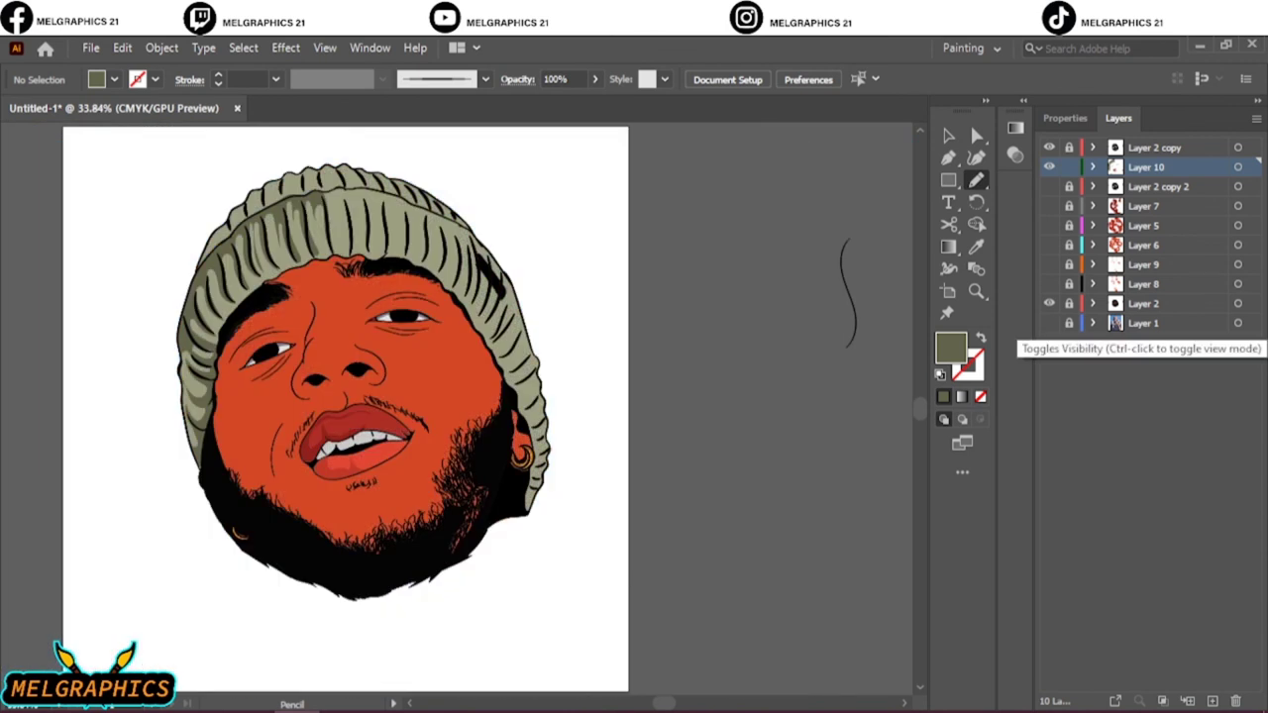
Trace olive fill across the beanie, between its right-side ribs and further down
left_click(1049, 323)
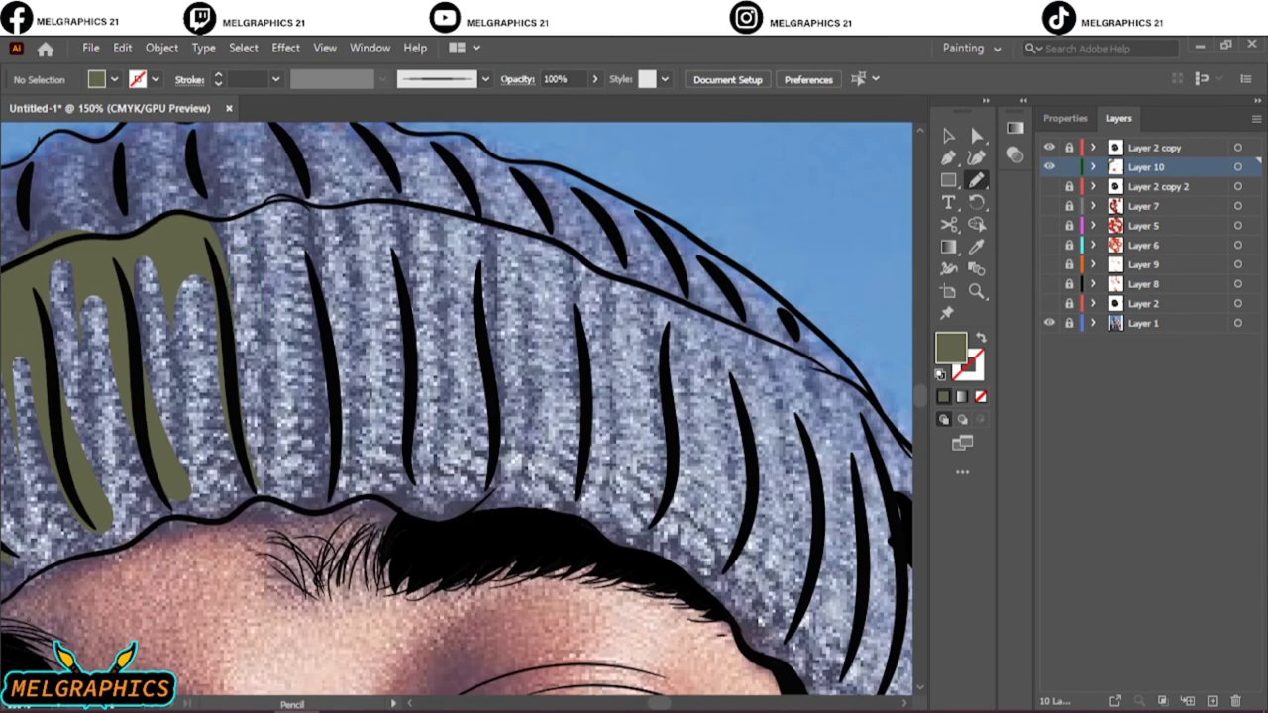
mouse_move(230, 248)
left_mouse_down()
mouse_move(344, 456)
mouse_move(400, 485)
mouse_move(481, 476)
left_mouse_up()
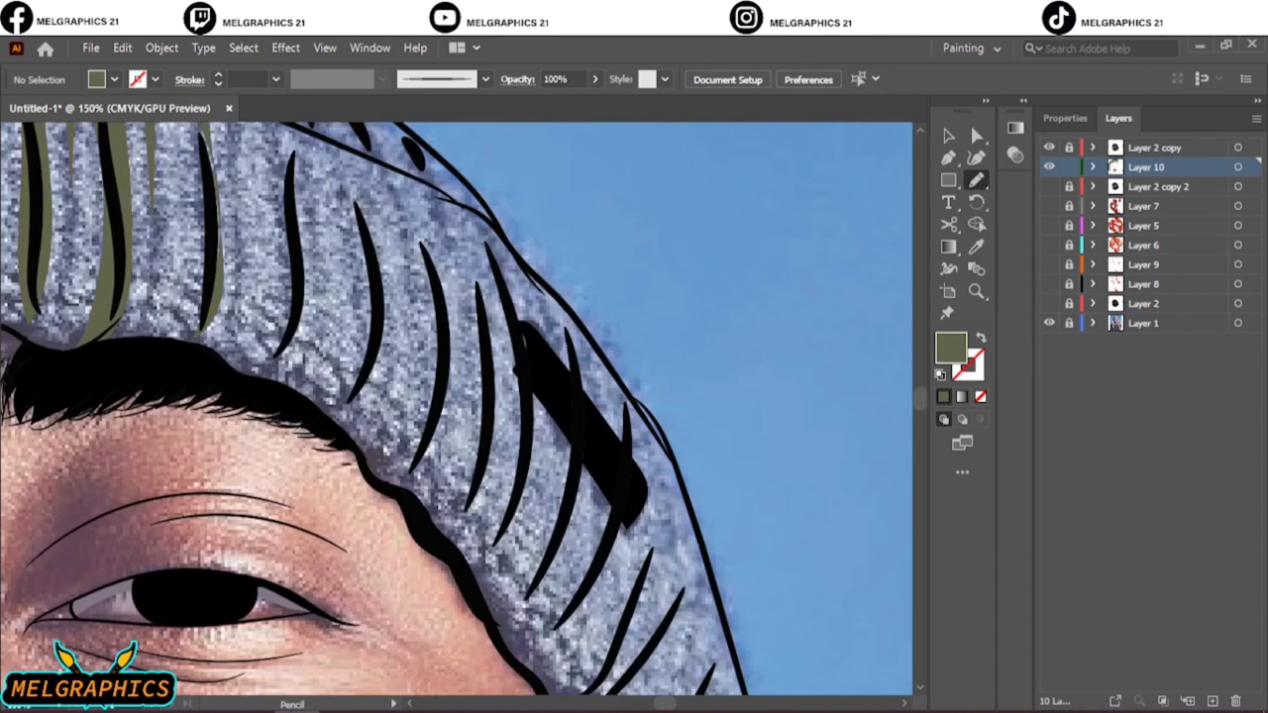
mouse_move(223, 347)
left_mouse_down()
mouse_move(362, 376)
mouse_move(486, 515)
left_mouse_up()
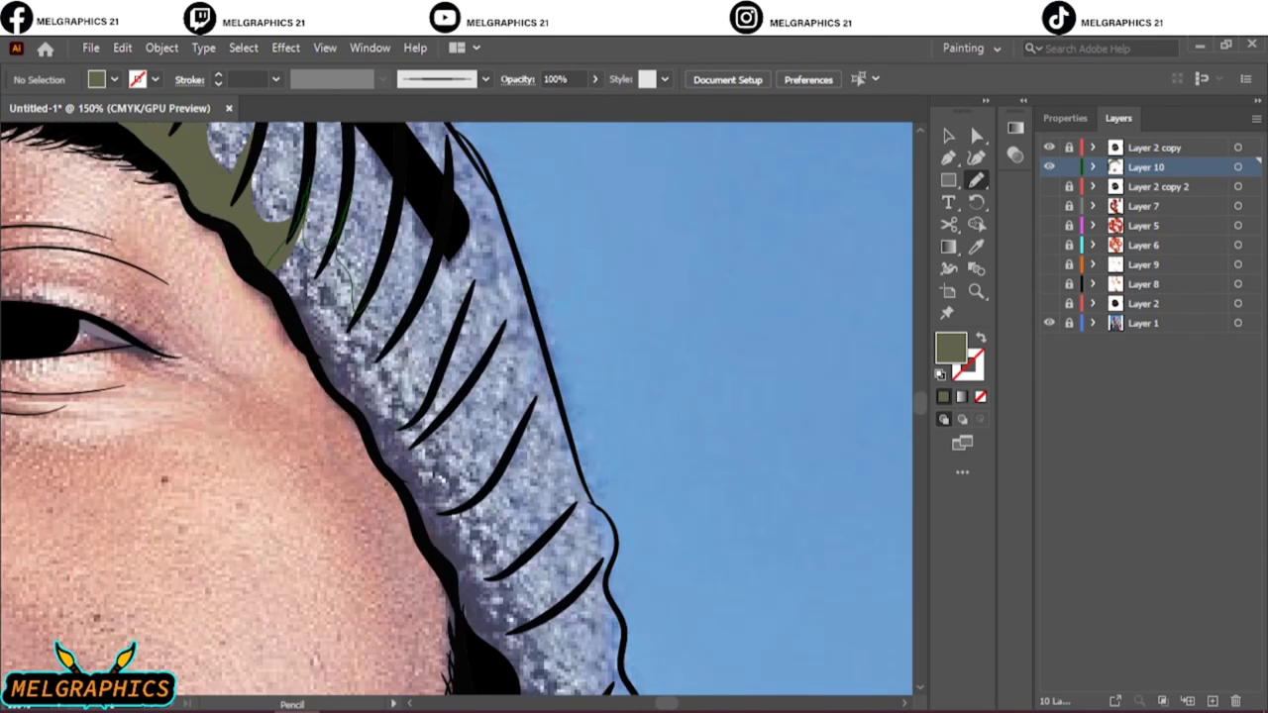
left_click_drag(406, 195, 370, 339)
left_click_drag(426, 305, 396, 386)
left_click_drag(482, 285, 454, 355)
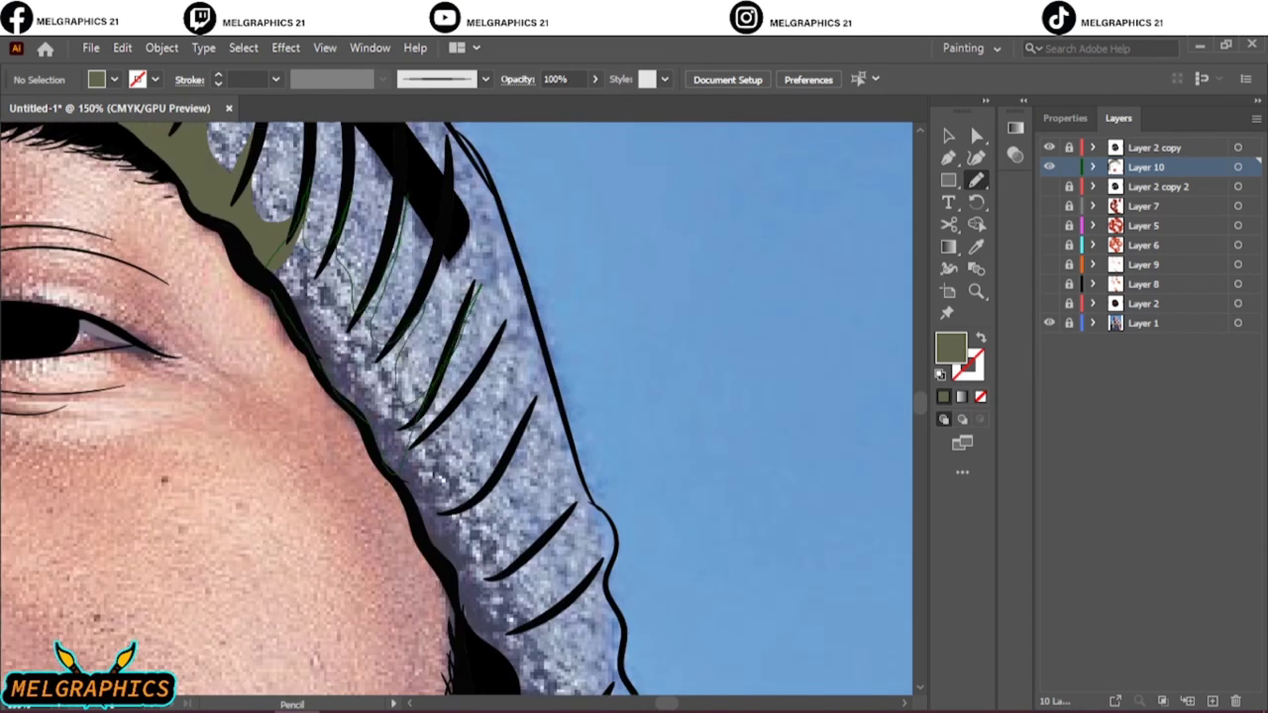
left_click_drag(505, 322, 421, 426)
left_click_drag(570, 450, 480, 525)
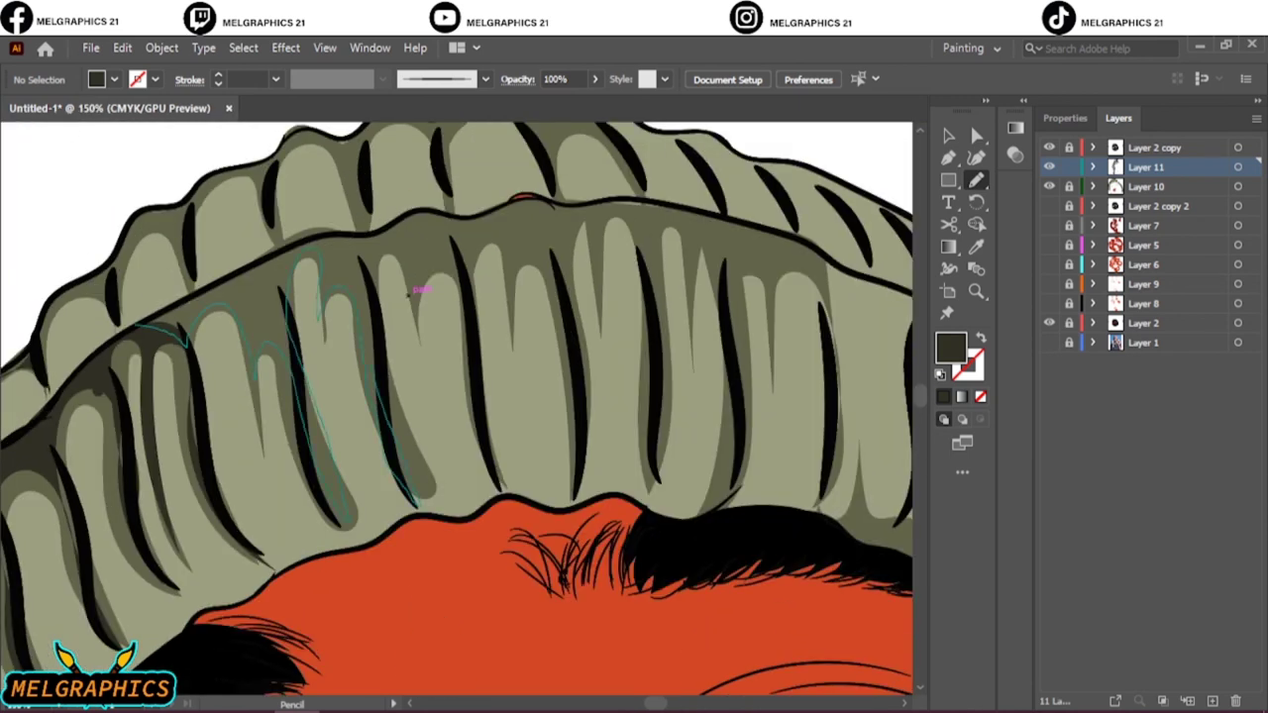
Draw dark olive shadows on the beanie fold, side edge, inner edge and across the ribs
left_click_drag(408, 294, 408, 293)
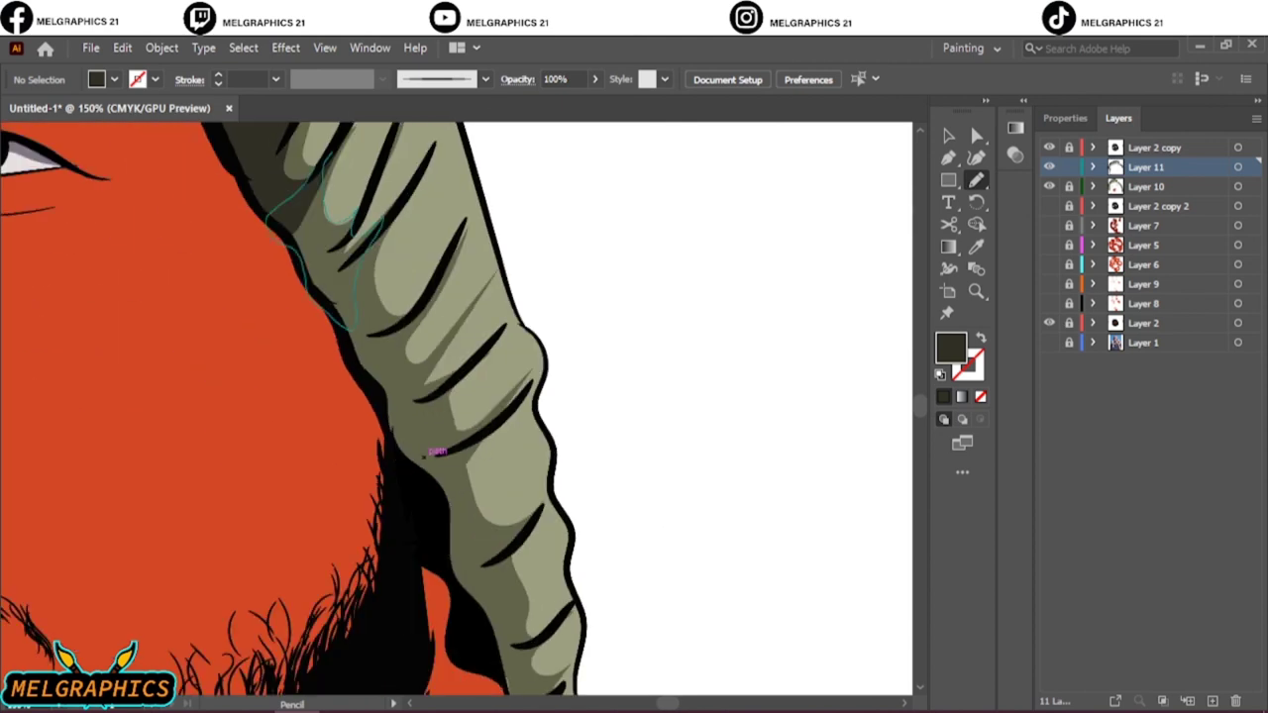
left_click_drag(428, 454, 426, 456)
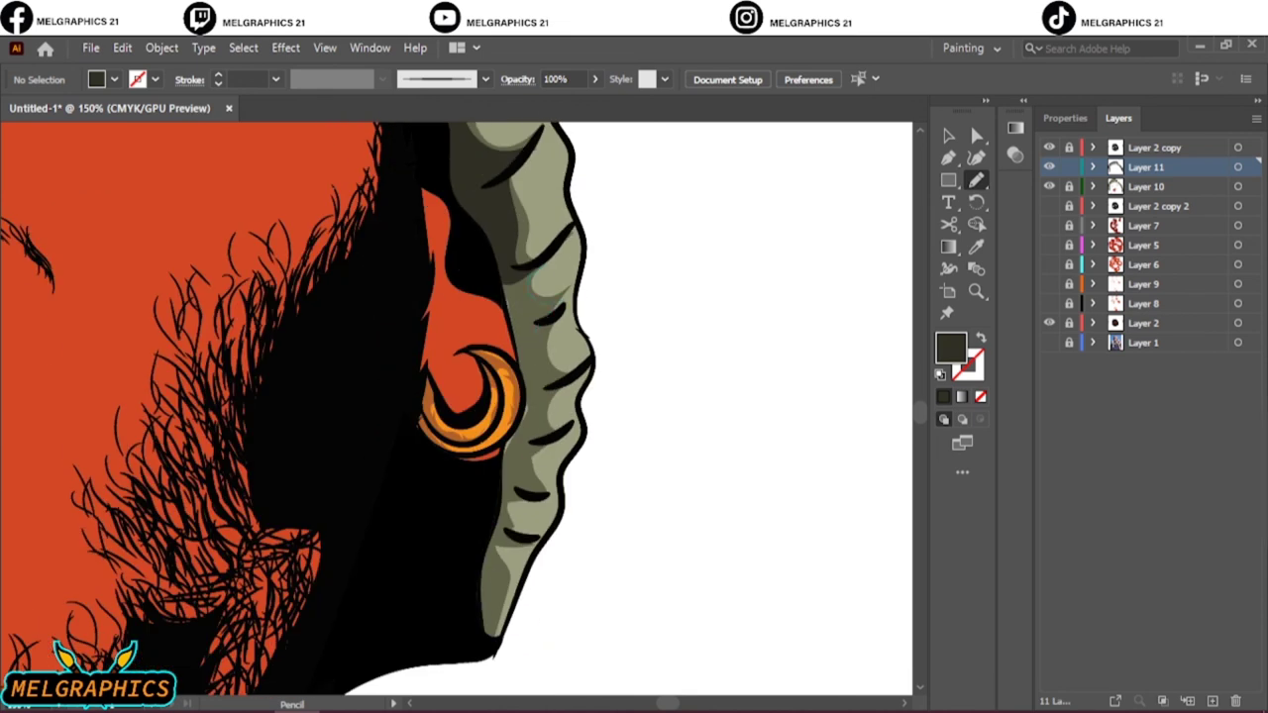
left_click_drag(544, 320, 541, 321)
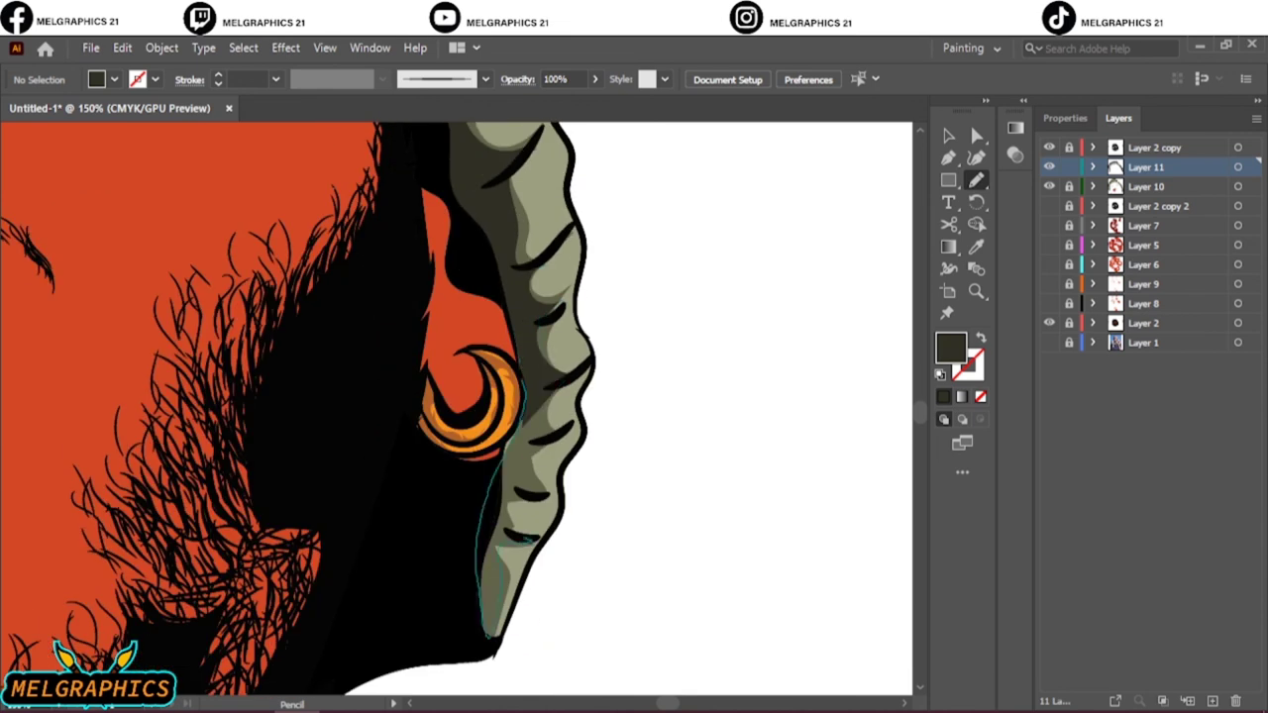
key("ctrl+0")
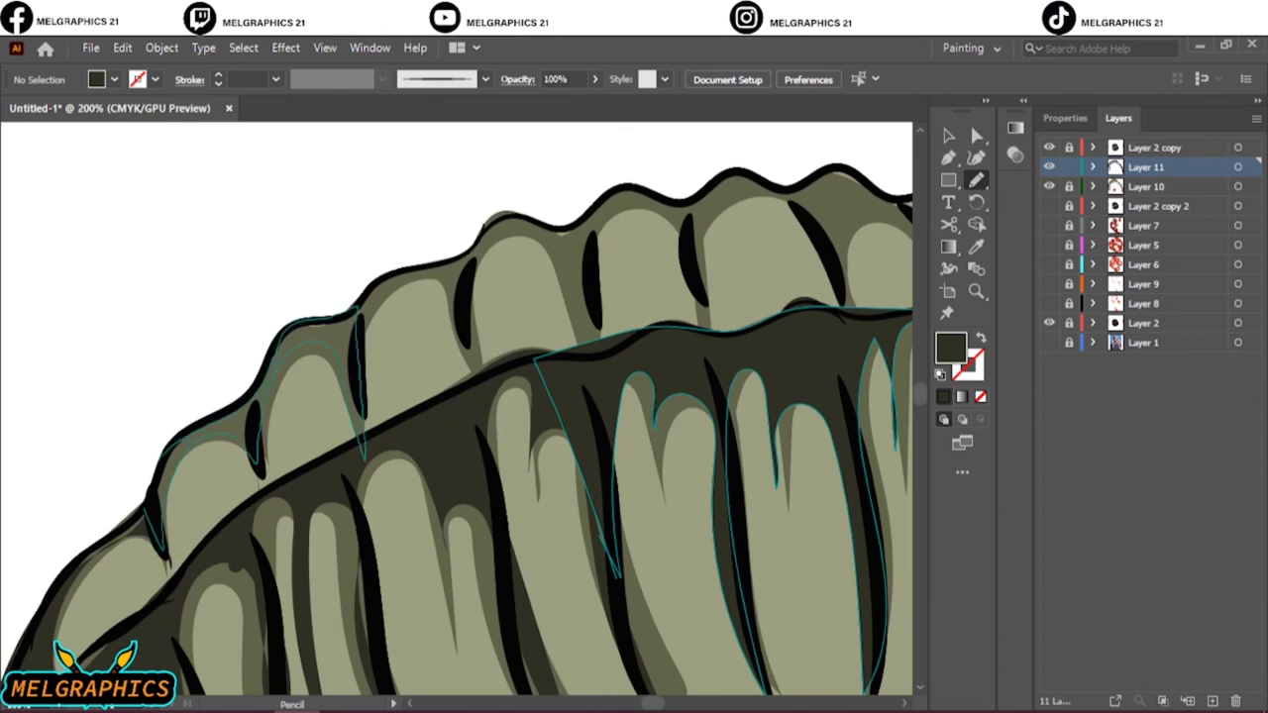
left_click_drag(359, 384, 464, 349)
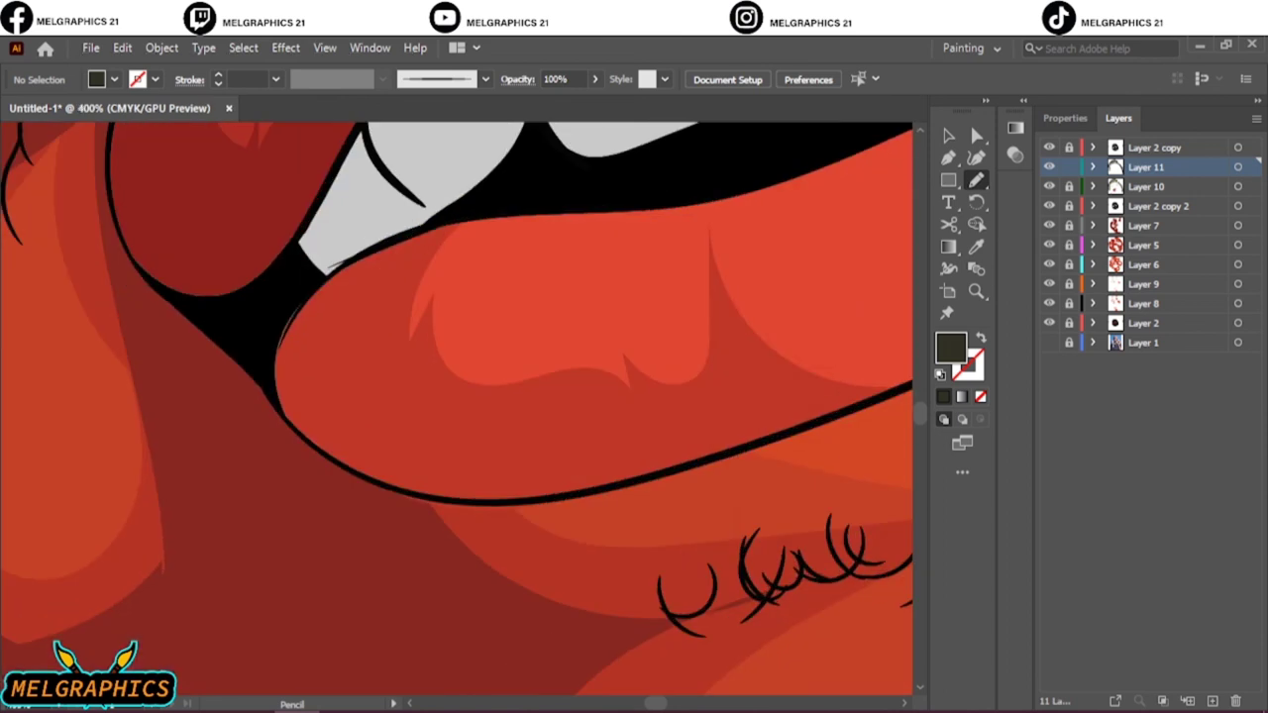
Pick a grey shading colour and pencil grey shading over the upper and front teeth
key("n")
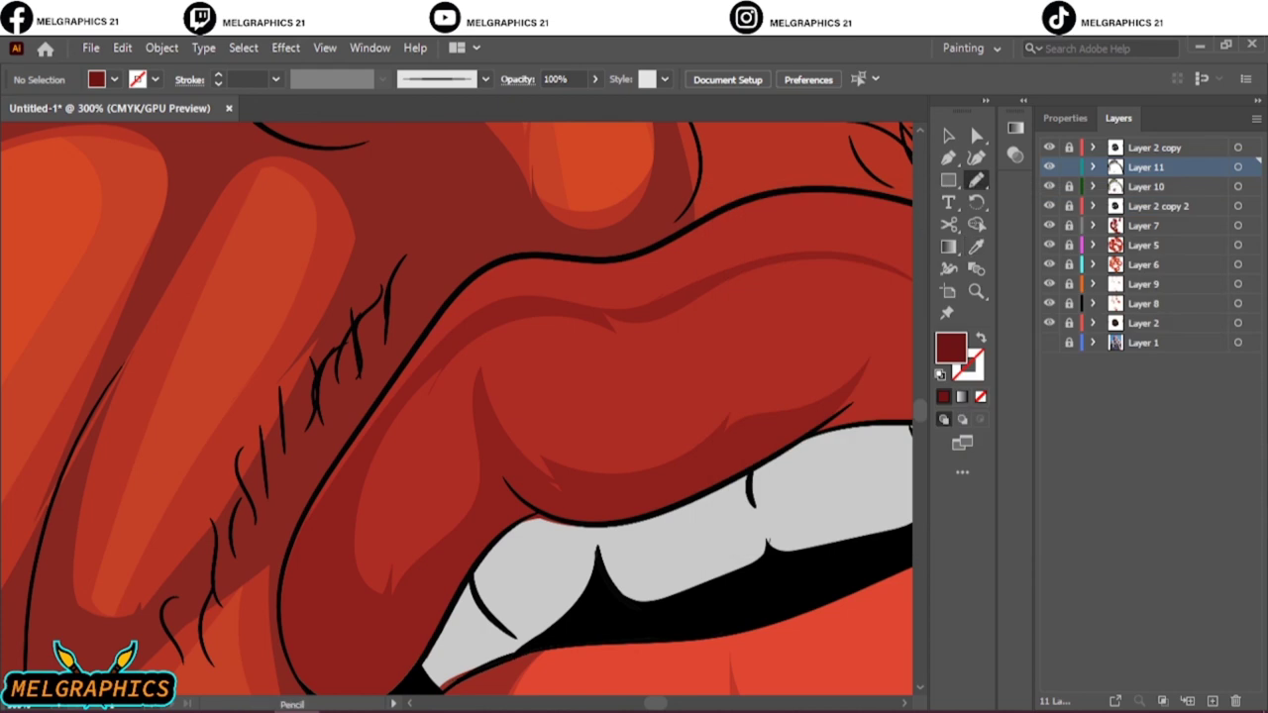
scroll(333, 401, "down", 3)
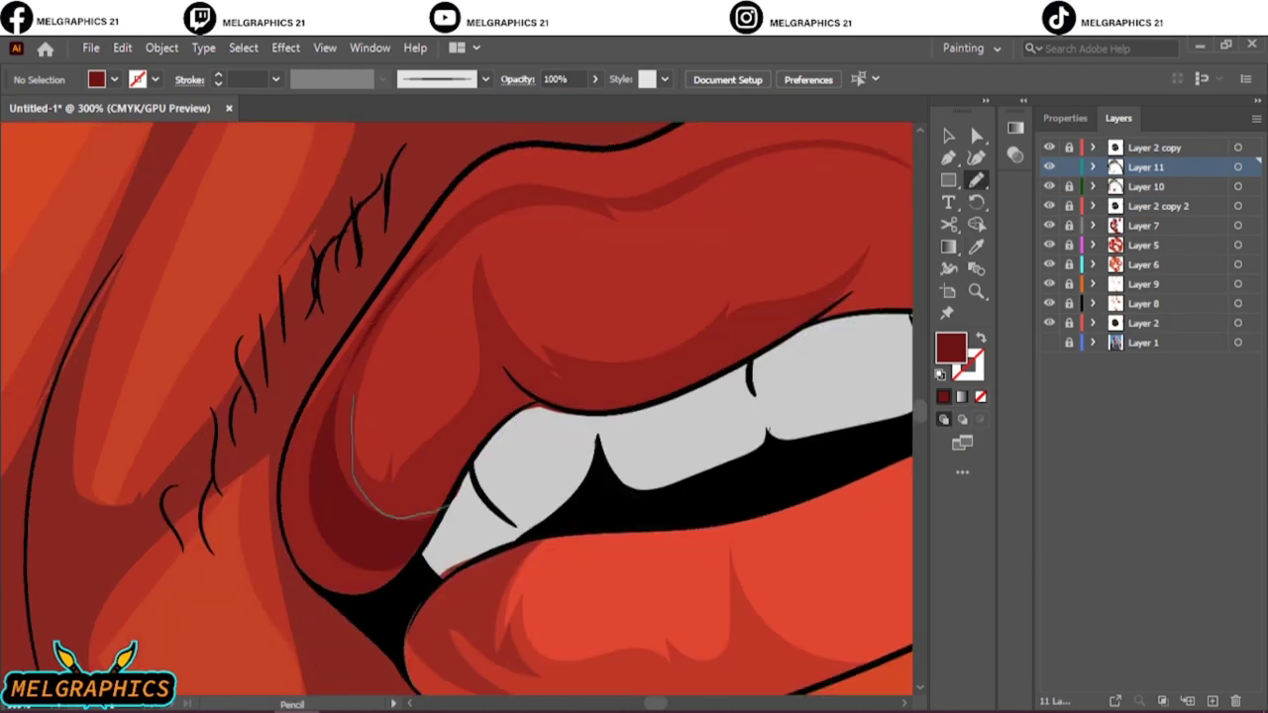
right_click(587, 410)
left_click(445, 456)
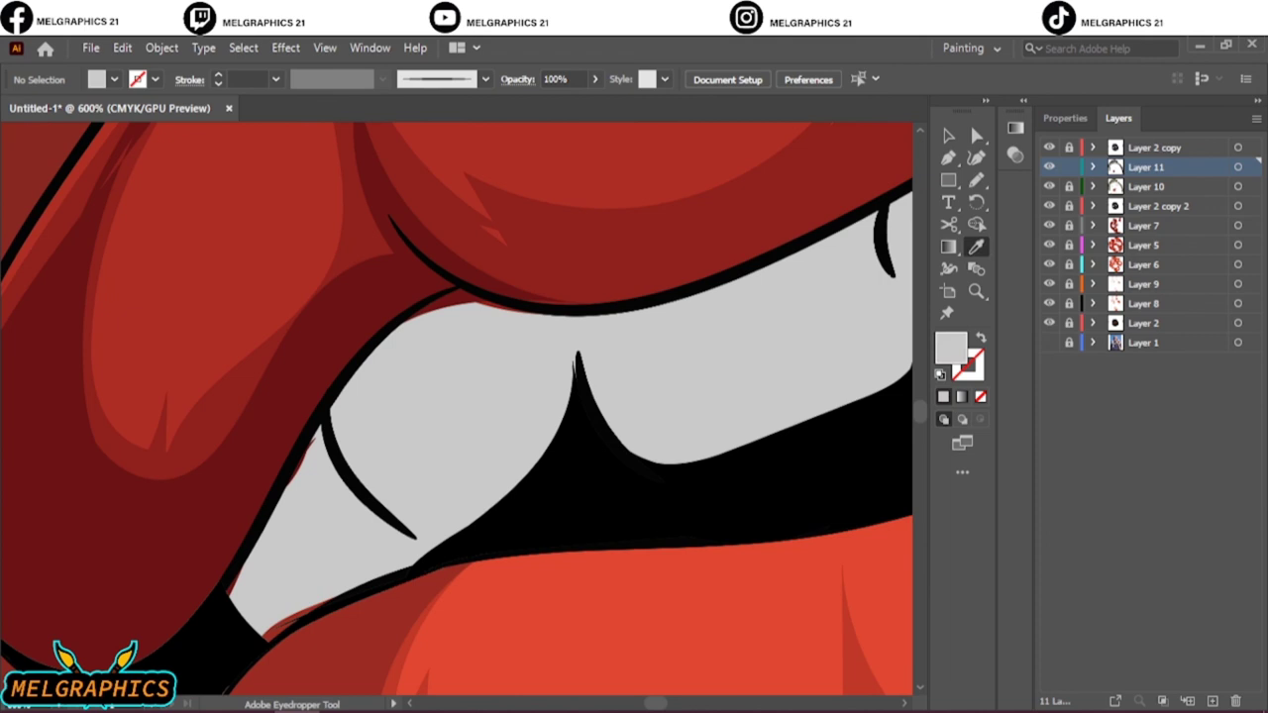
left_click(1160, 264)
key("n")
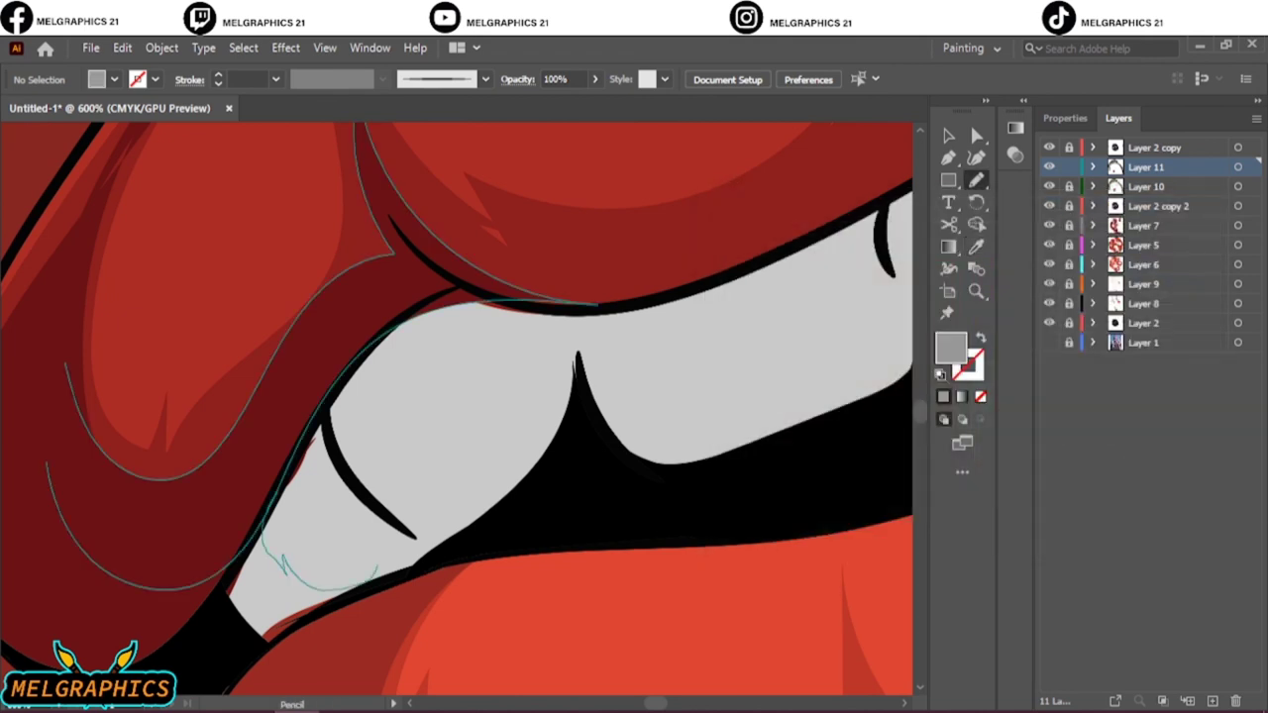
left_click_drag(66, 363, 487, 544)
left_click_drag(487, 306, 693, 482)
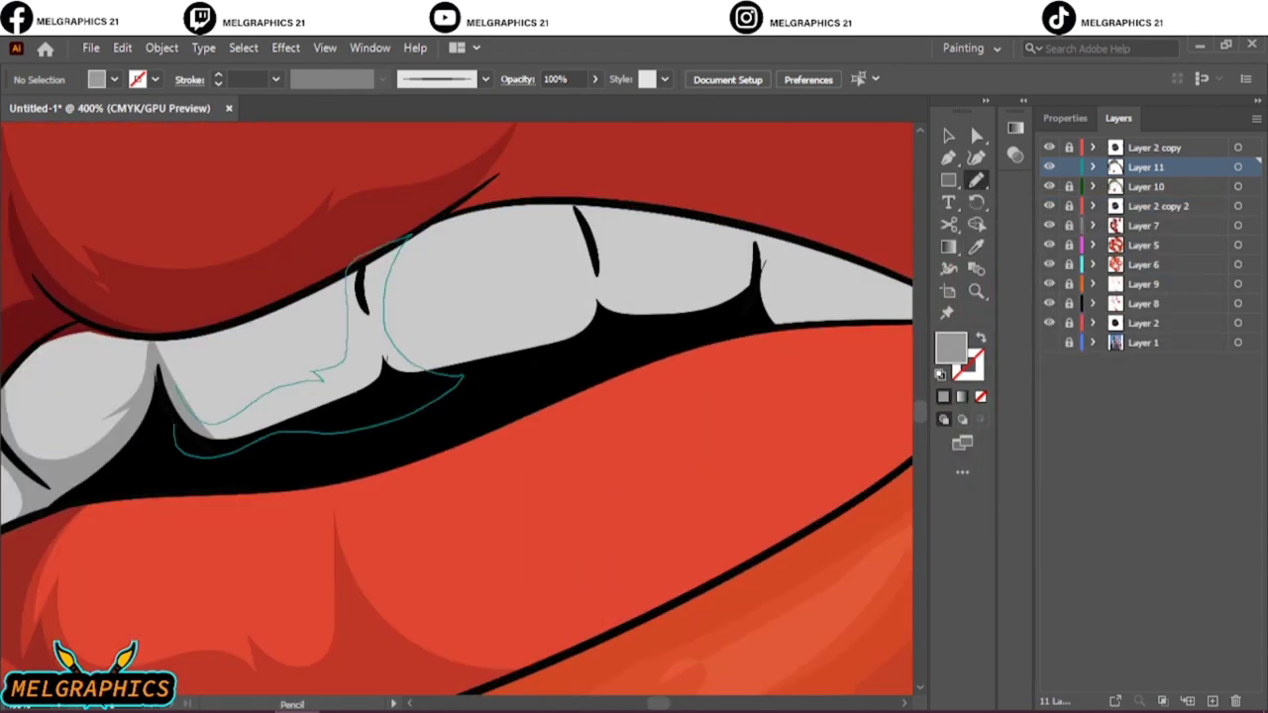
left_click_drag(382, 288, 606, 260)
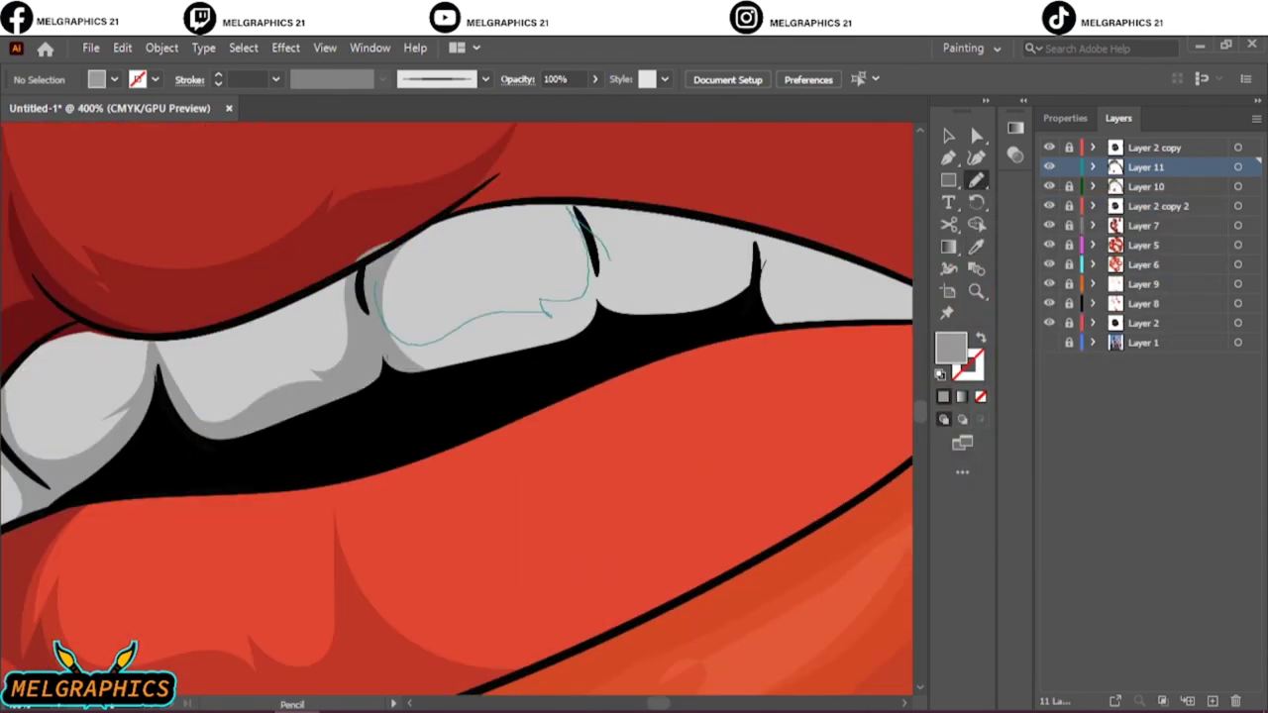
key("ctrl+0")
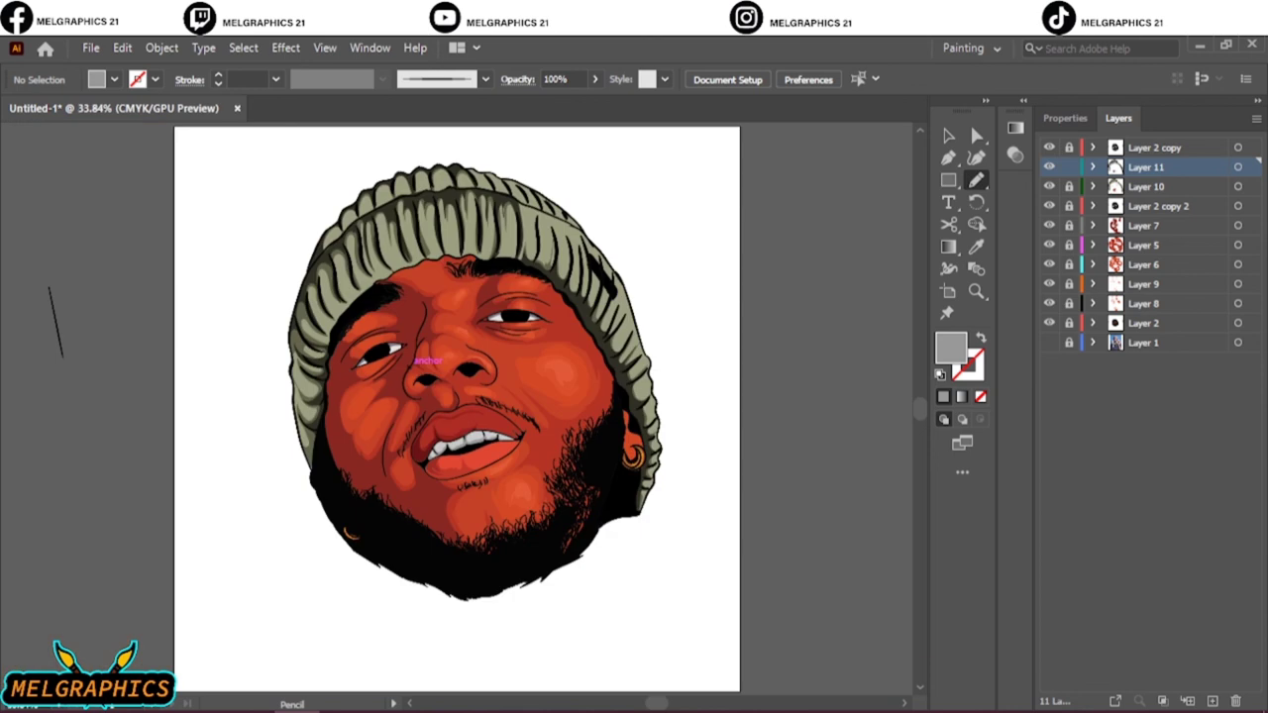
Toggle the reference photo and shading layers to check the beanie edge, then add a new layer
left_click(1049, 342)
left_click_drag(1049, 322, 1049, 186)
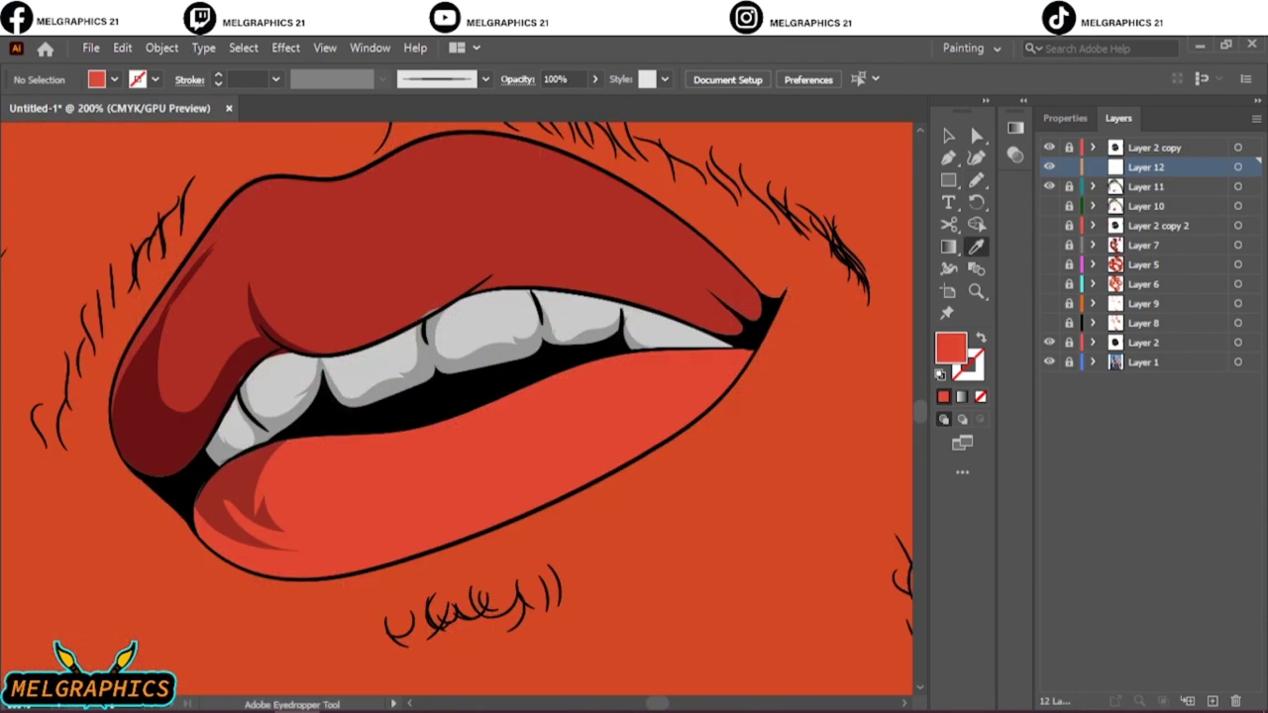
key("n")
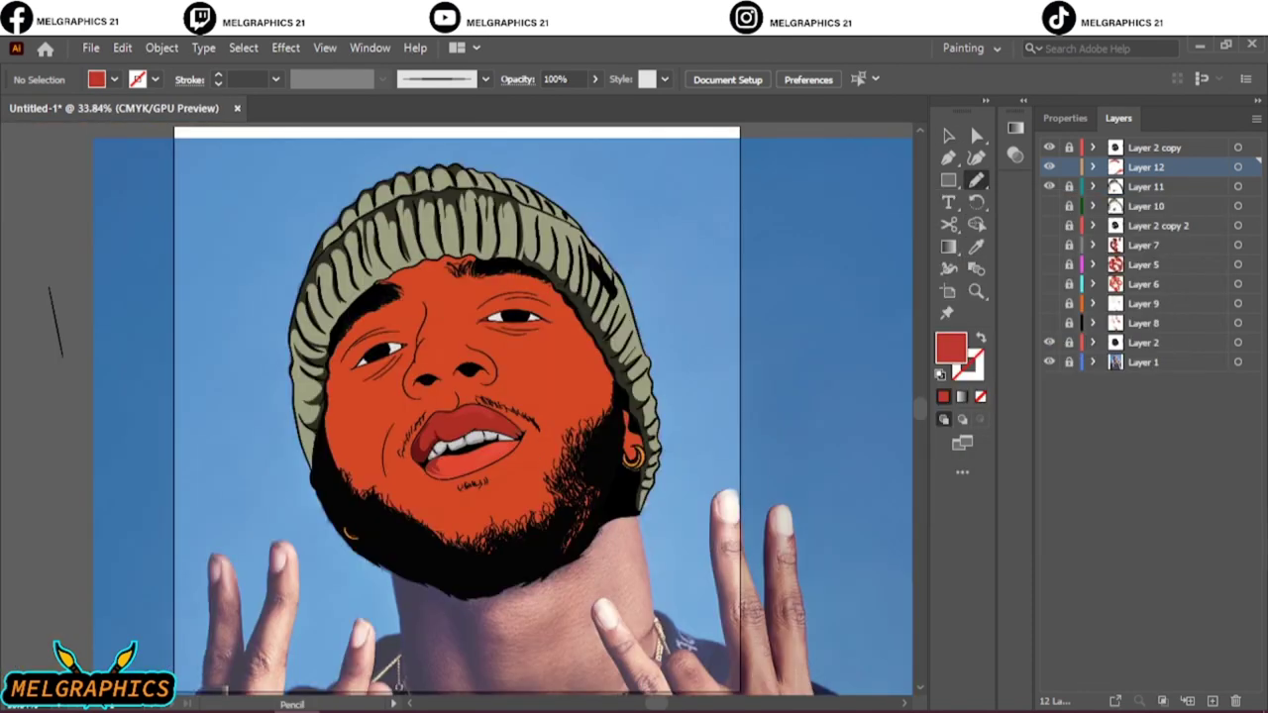
left_click(1049, 362)
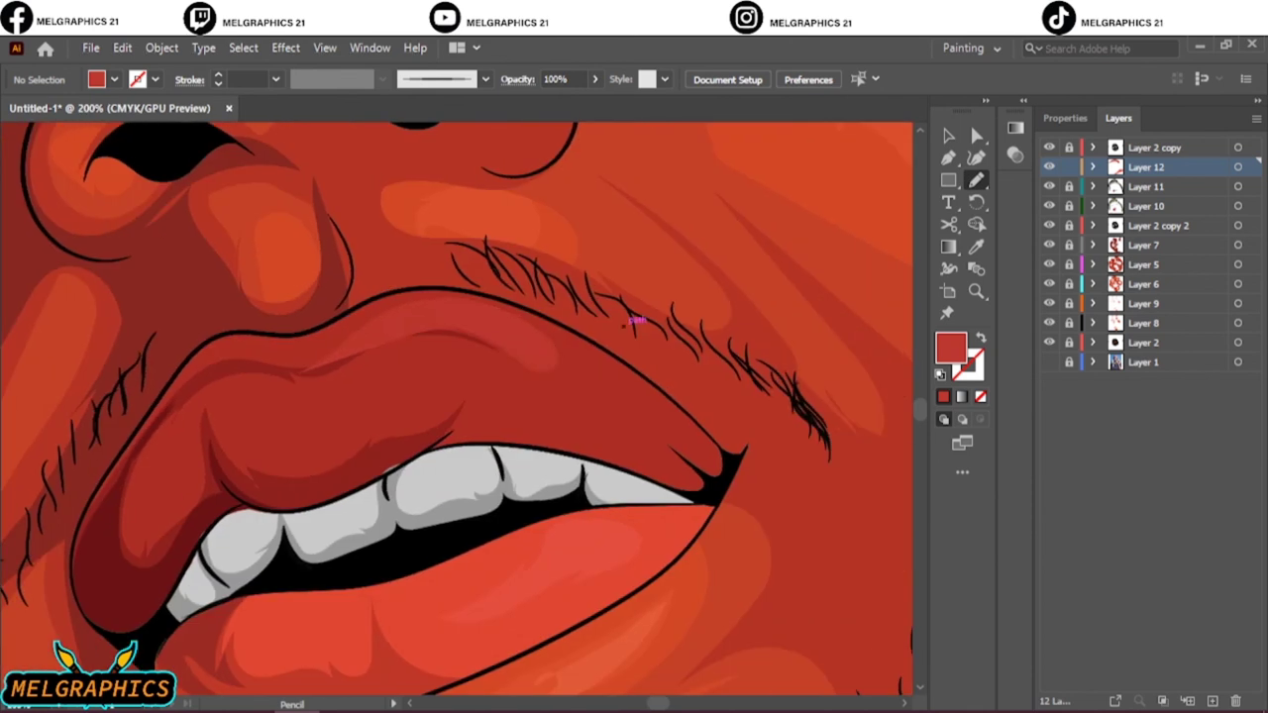
key("ctrl+0")
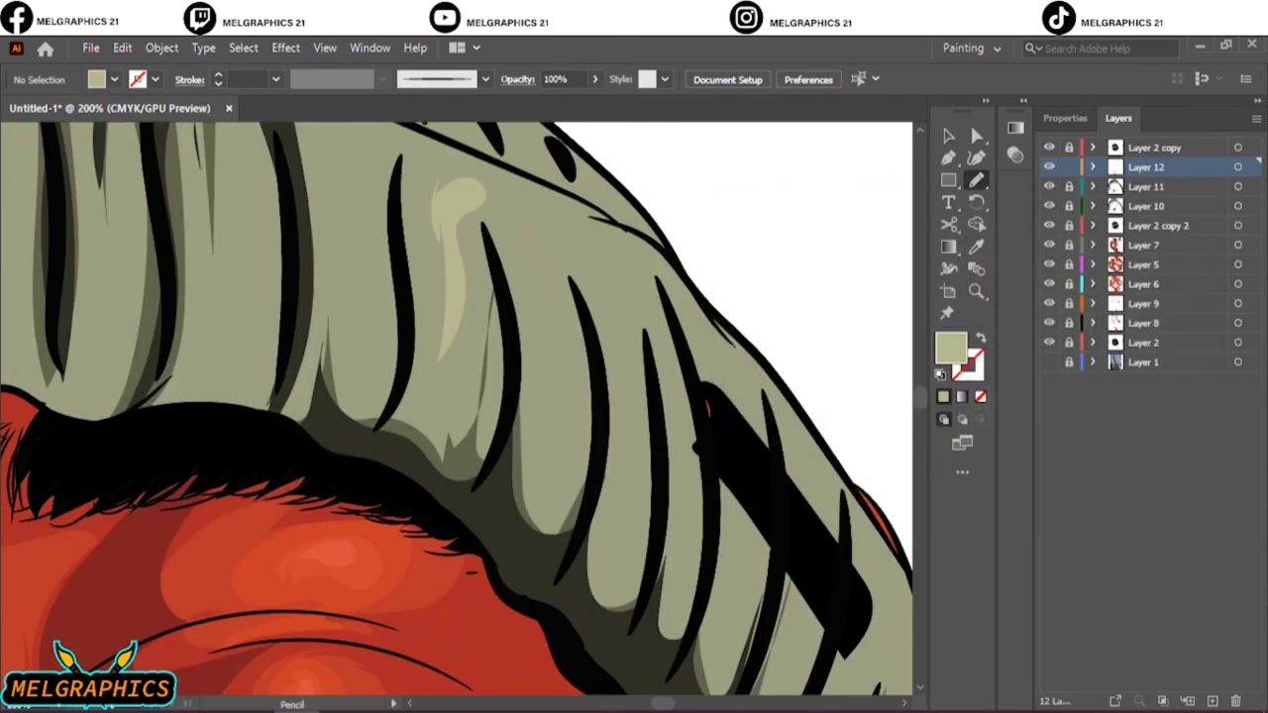
key("ctrl+0")
scroll(645, 360, "up", 3)
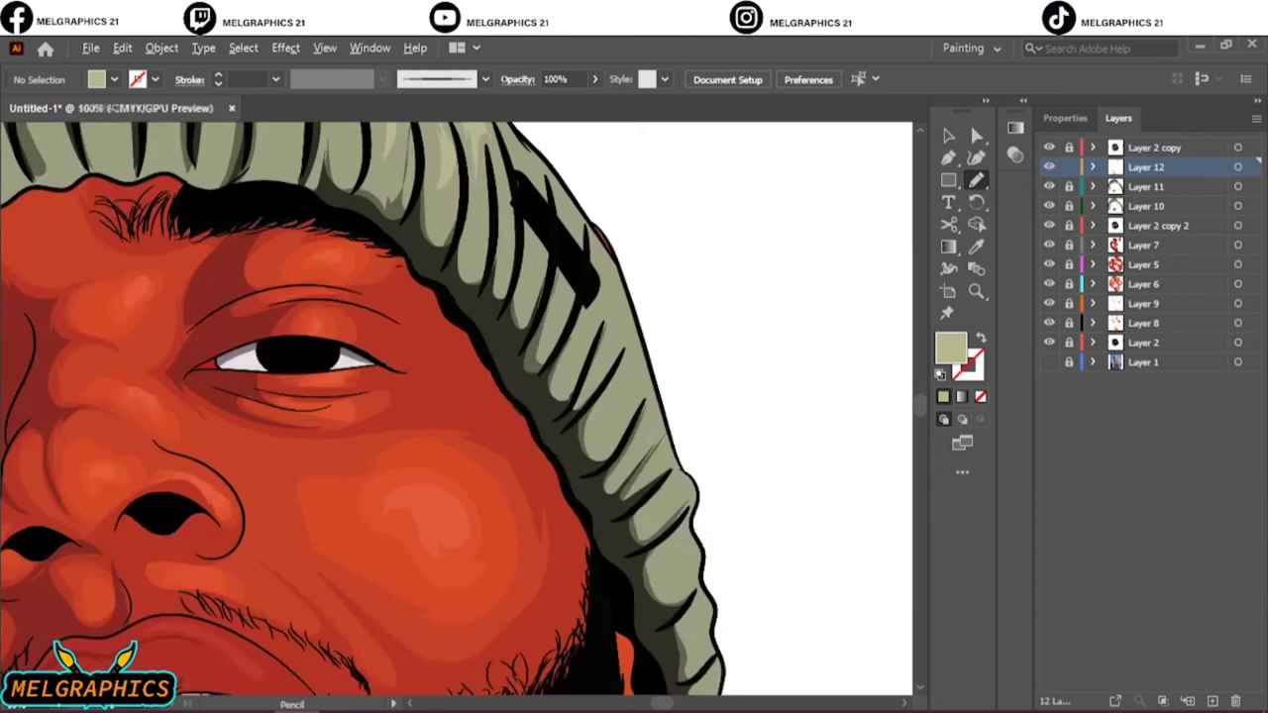
scroll(643, 298, "up", 1)
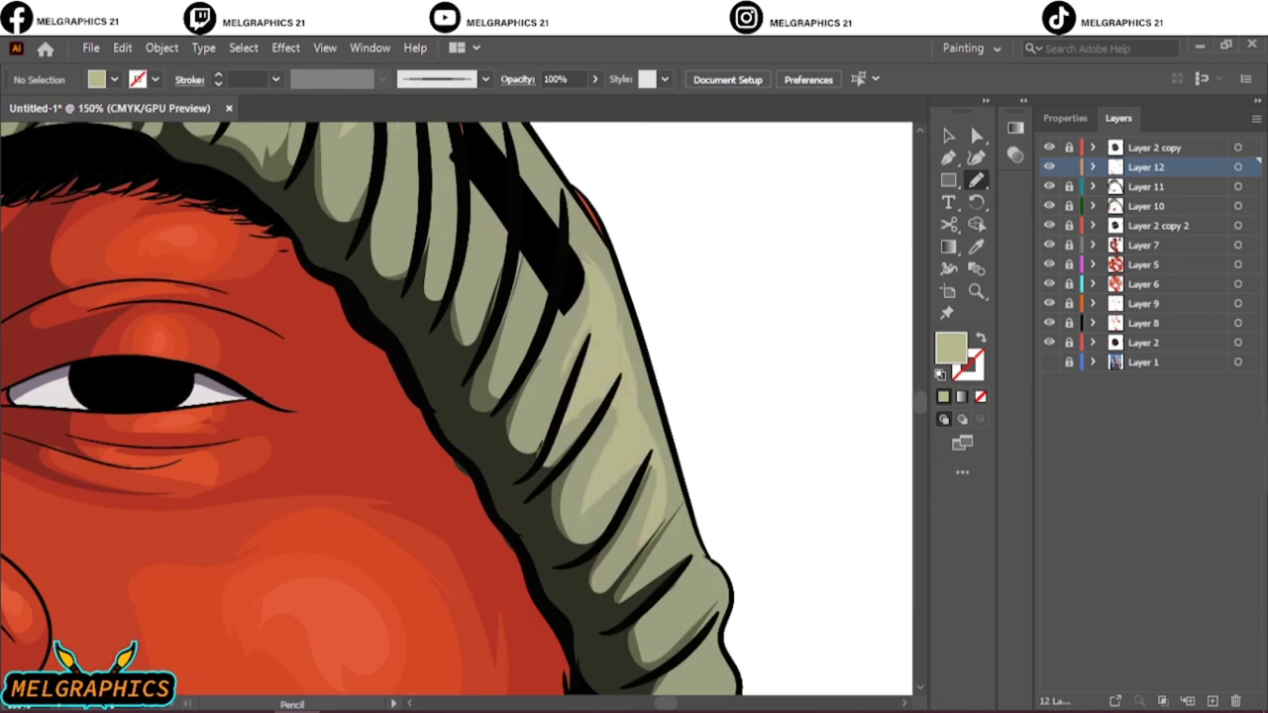
key("ctrl+0")
key("ctrl+l")
Draw a long thin ellipse with a gradient fill: black left stop, grey middle stop
scroll(455, 396, "up", 3)
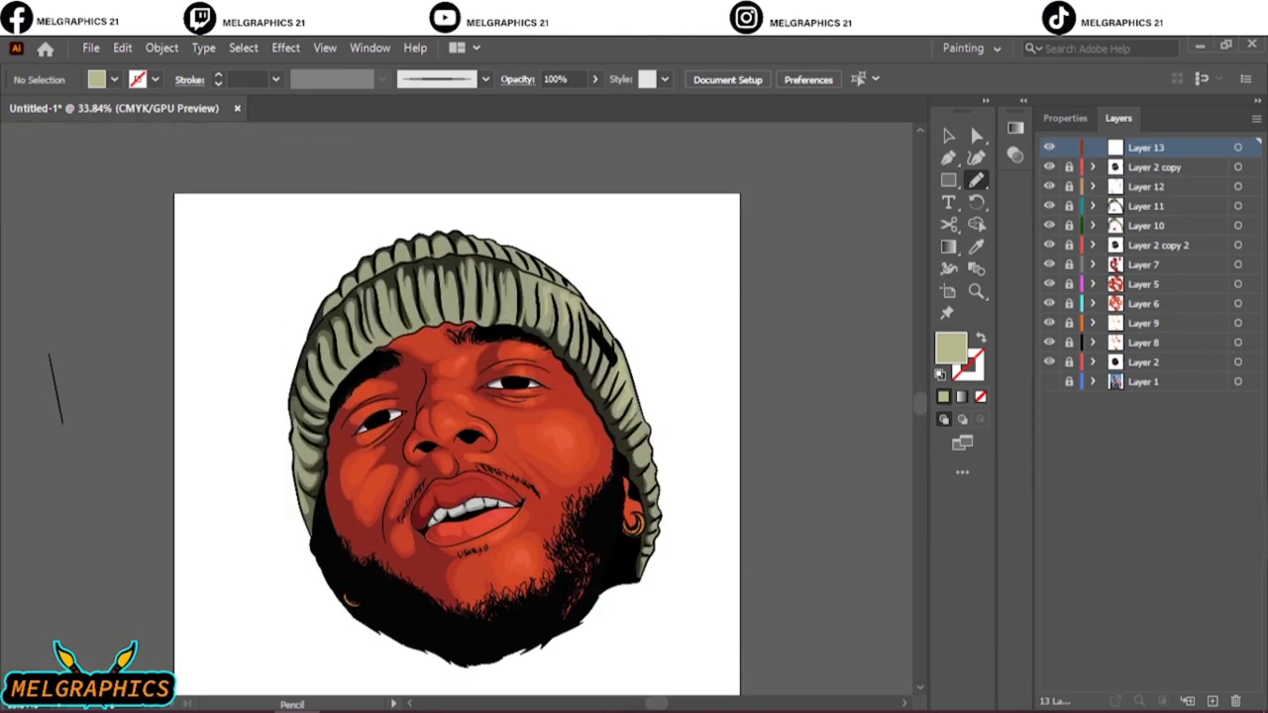
key("l")
left_click_drag(425, 210, 852, 219)
key("g")
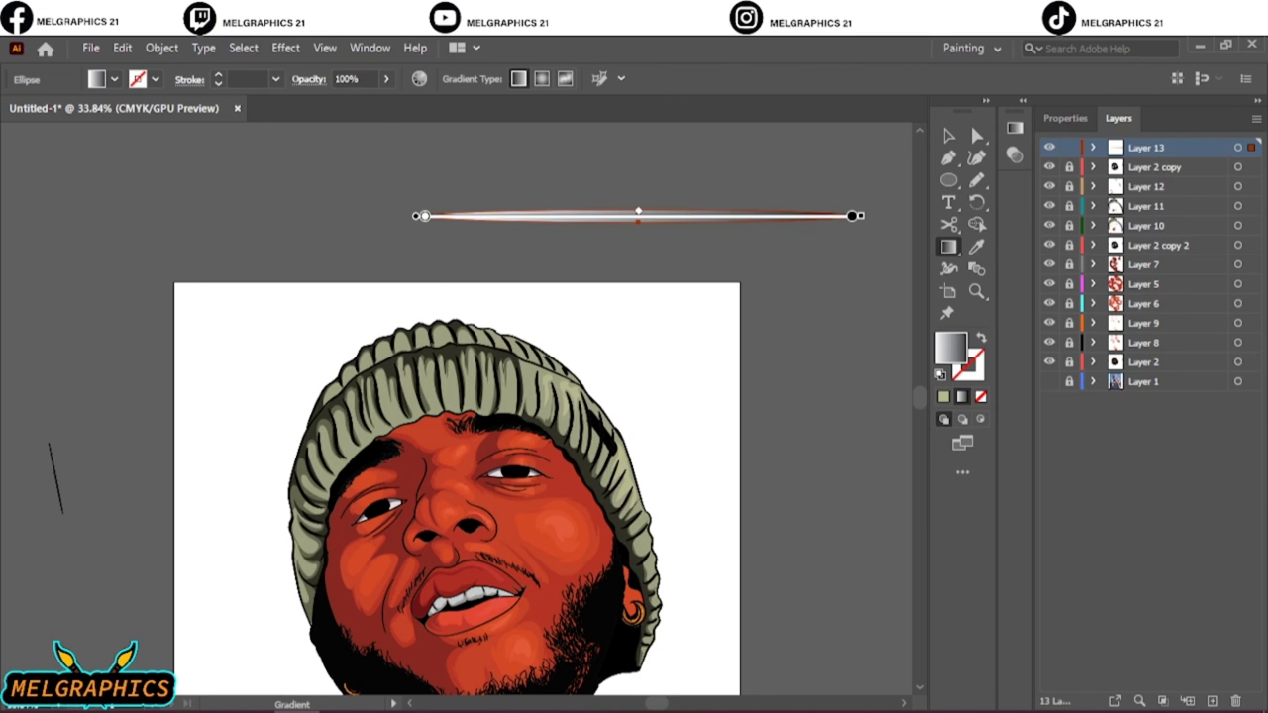
double_click(852, 215)
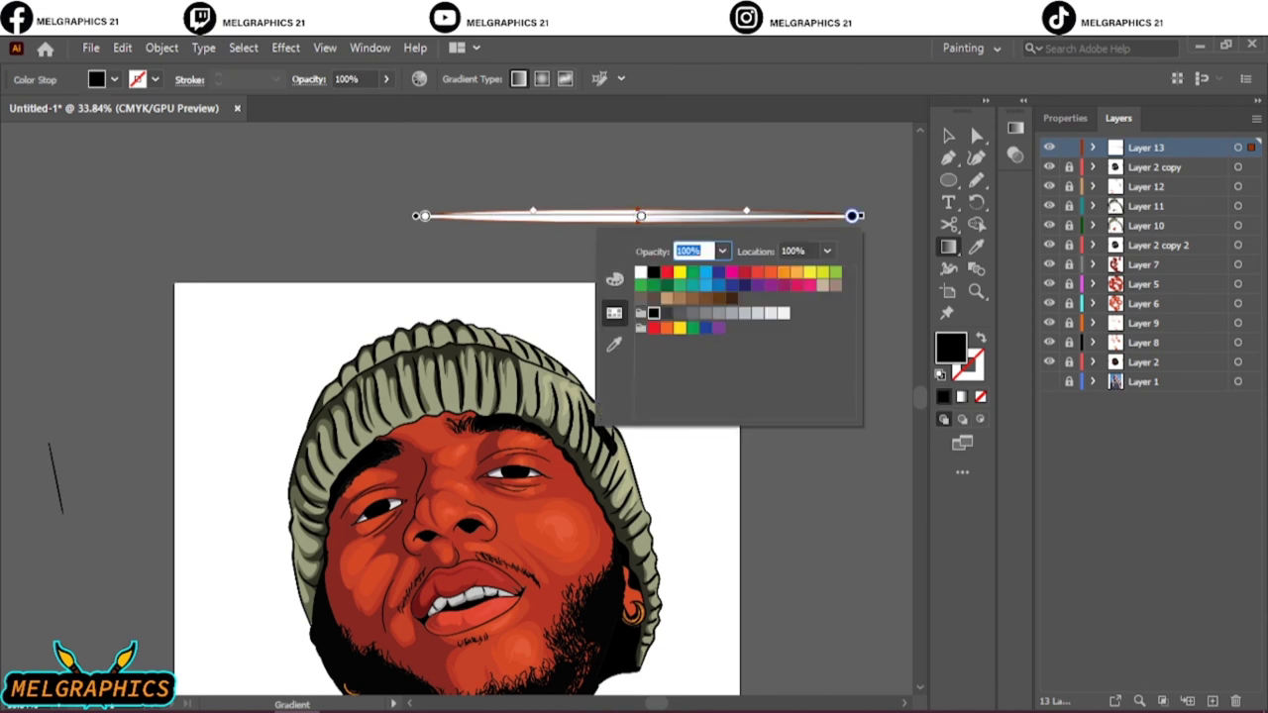
double_click(425, 215)
left_click(228, 273)
double_click(640, 215)
left_click(493, 313)
Check the bar's gradient settings, deselect it, and set up the Paintbrush with fill None
key("v")
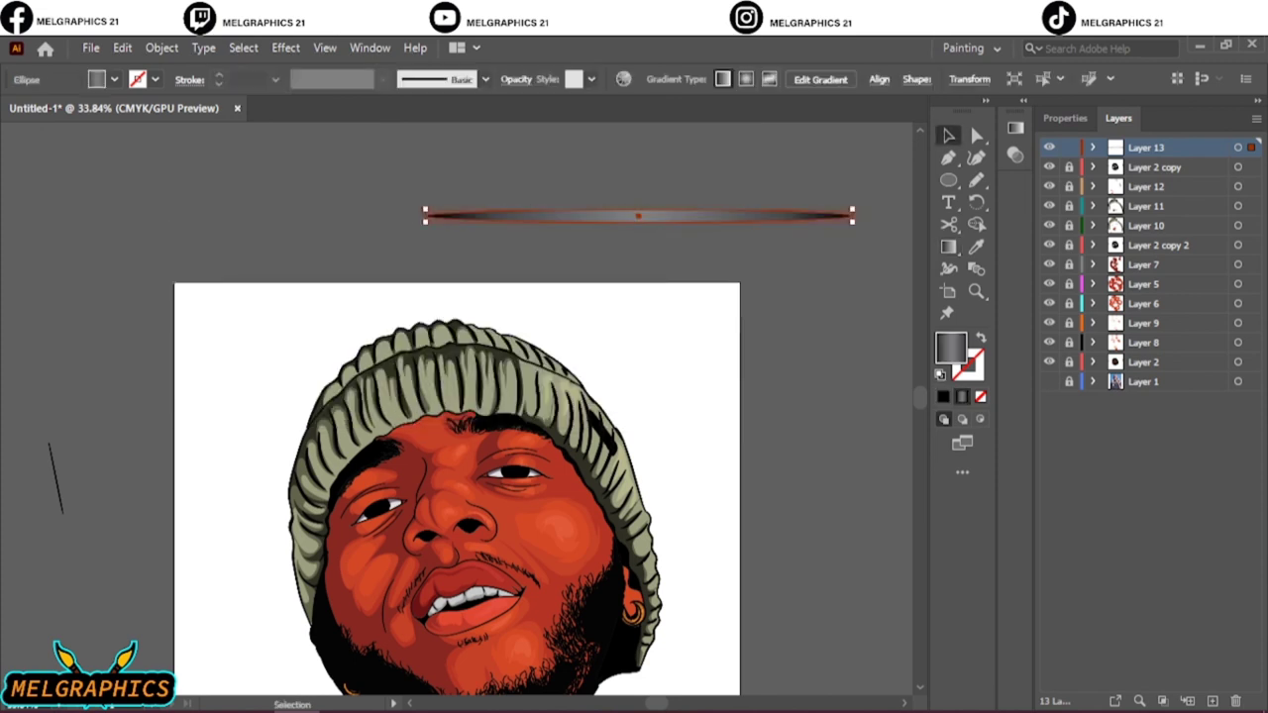
key("ctrl+1")
key("g")
key("ctrl+F9")
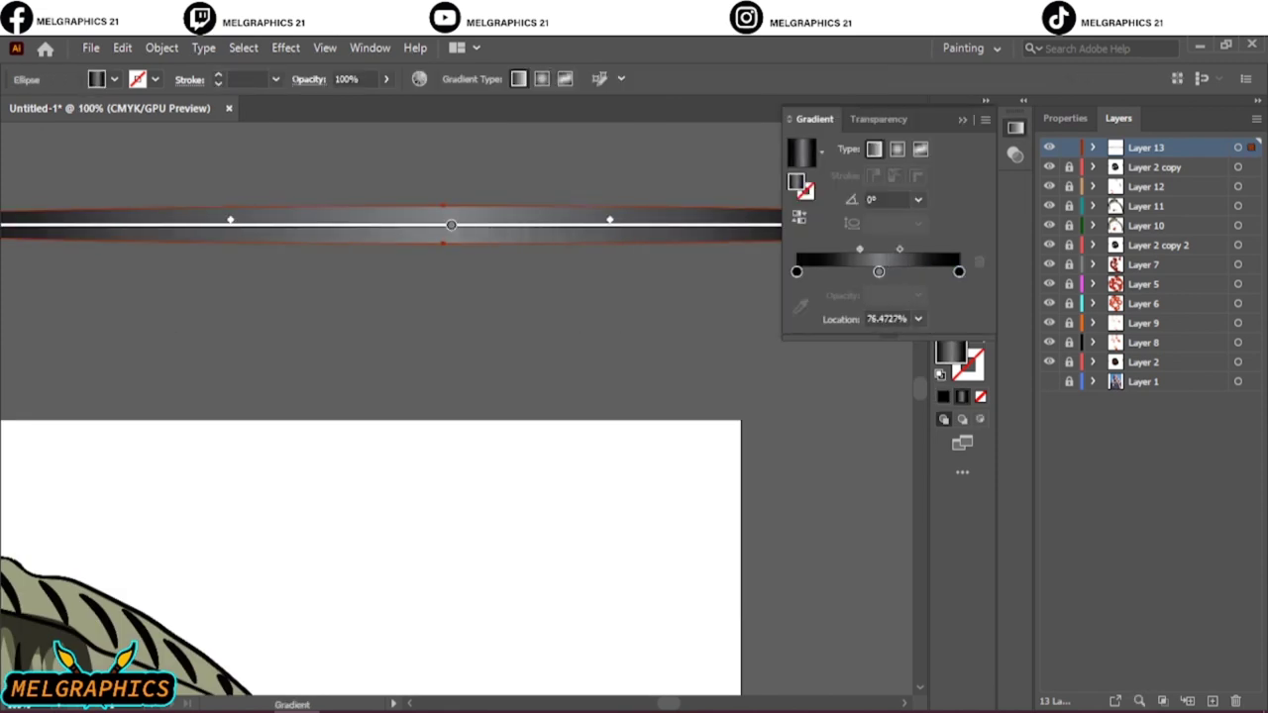
key("ctrl+F9")
key("v")
left_click(486, 79)
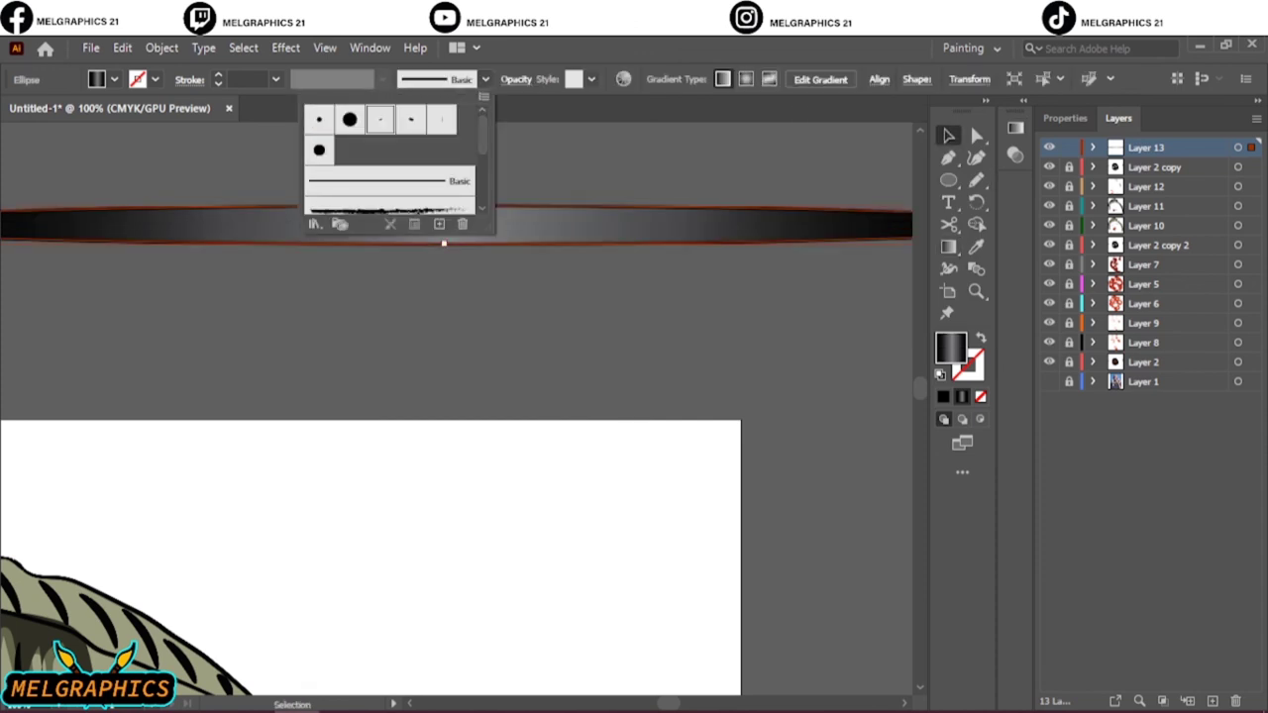
key("Escape")
key("ctrl+shift+a")
key("b")
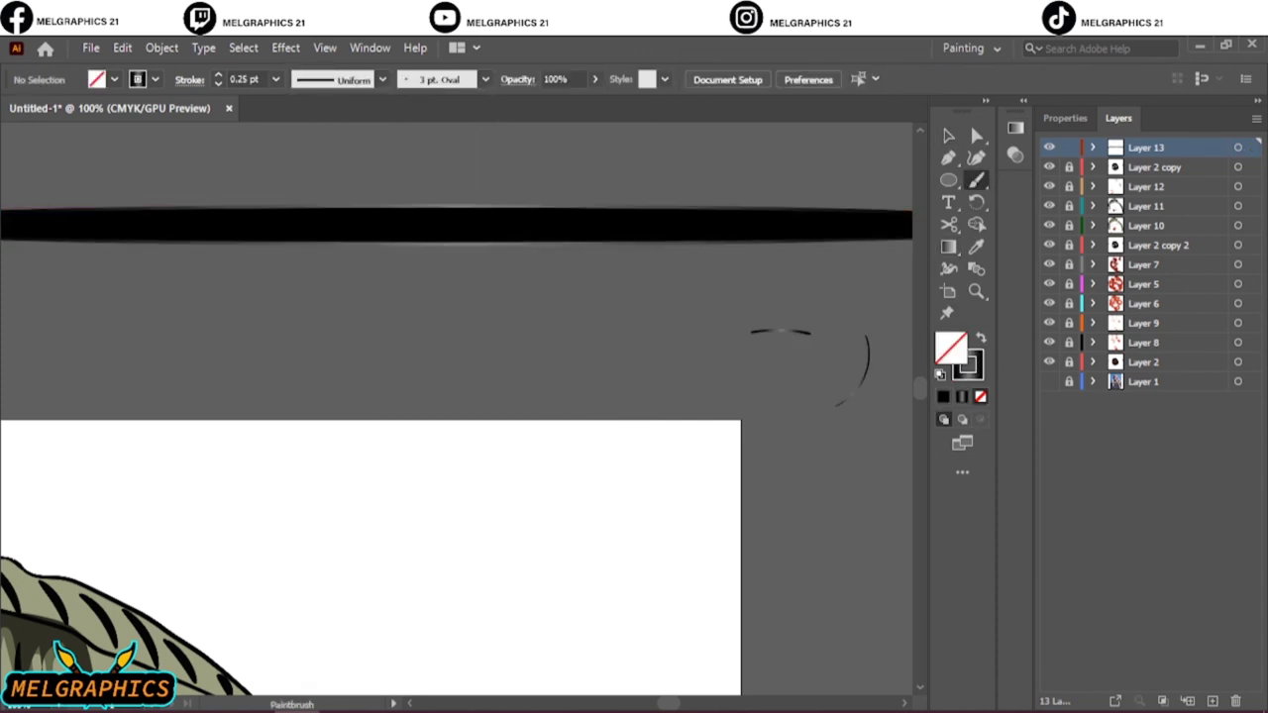
scroll(287, 485, "up", 3)
Zoom in on the lower face to bring the black beard into view
key("ctrl+0")
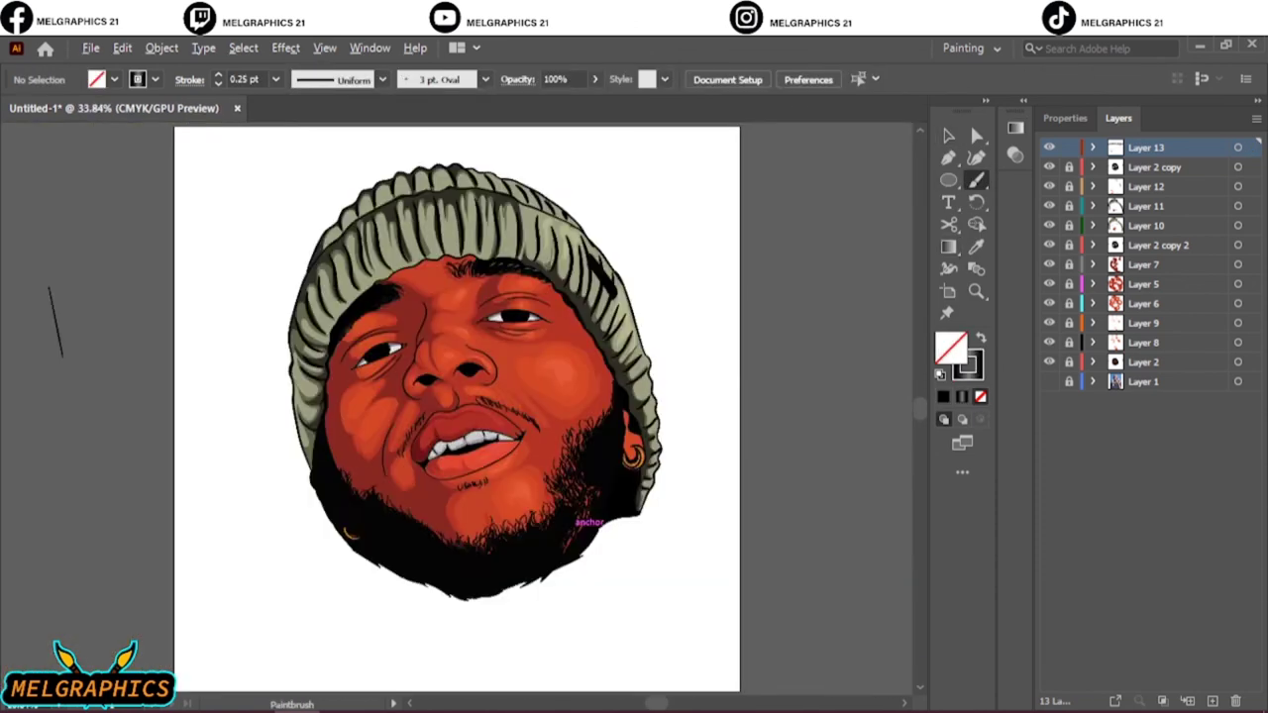
scroll(585, 525, "up", 5)
key("ctrl+0")
scroll(577, 532, "up", 2)
scroll(47, 475, "up", 1)
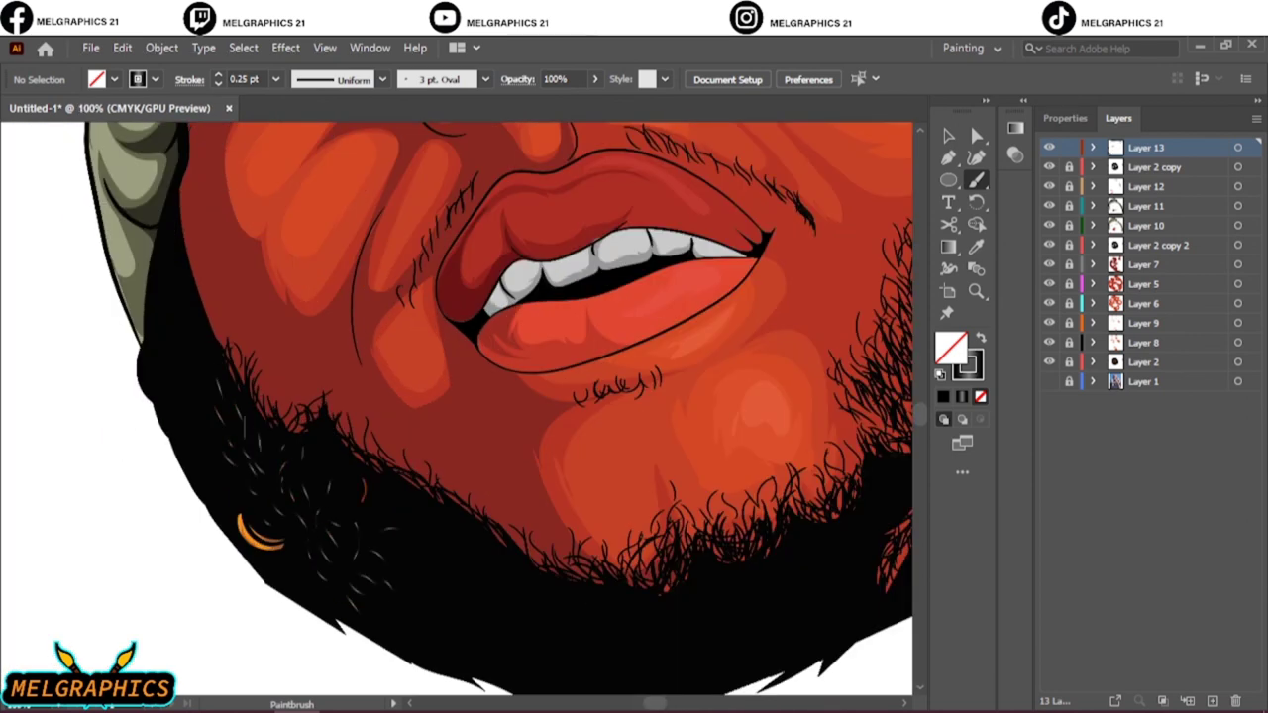
key("ctrl+0")
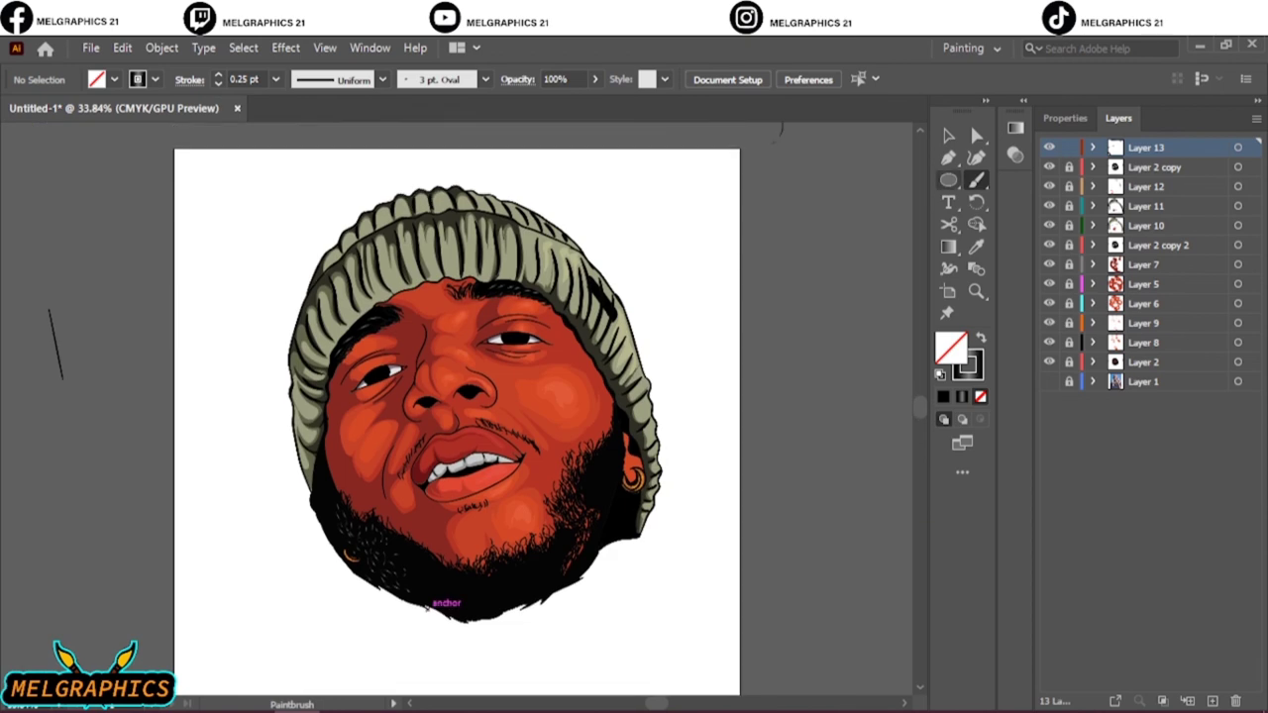
key("v")
scroll(500, 458, "up", 5)
left_click_drag(198, 368, 319, 451)
Return to the Paintbrush and navigate around the beard for painting light hair strands
key("b")
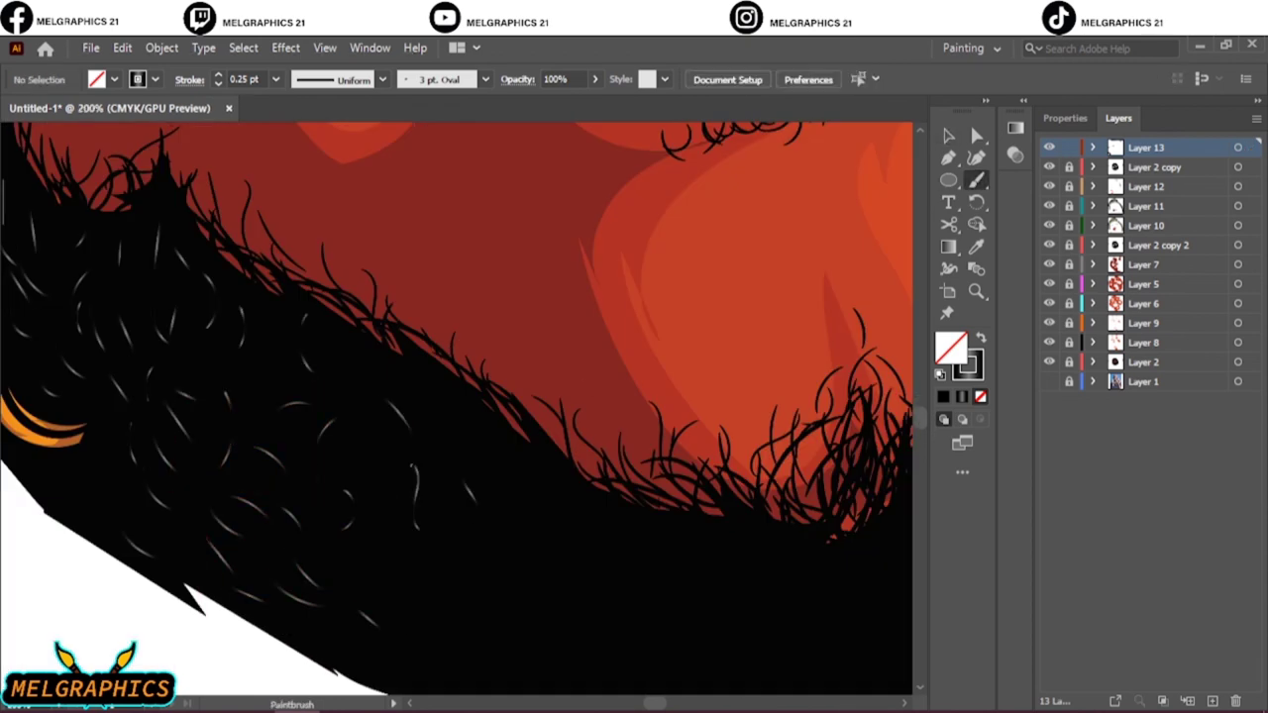
scroll(527, 473, "down", 3)
scroll(402, 572, "up", 2)
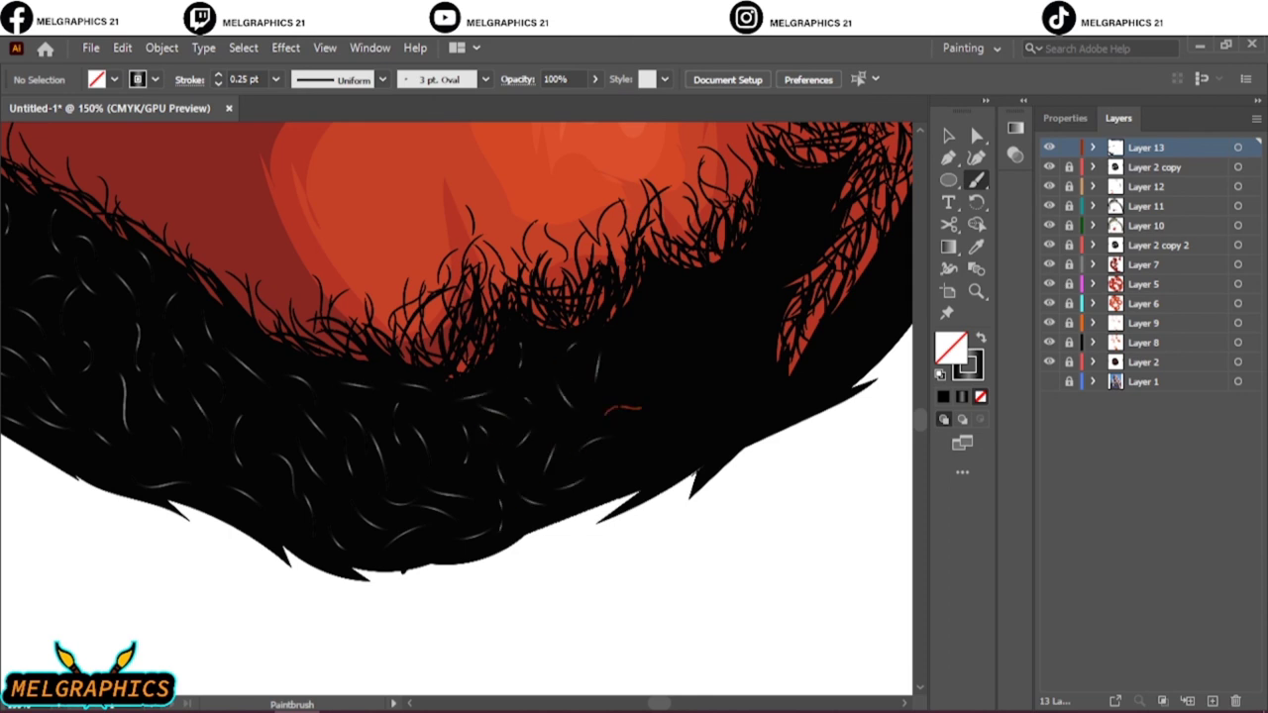
key("ctrl+0")
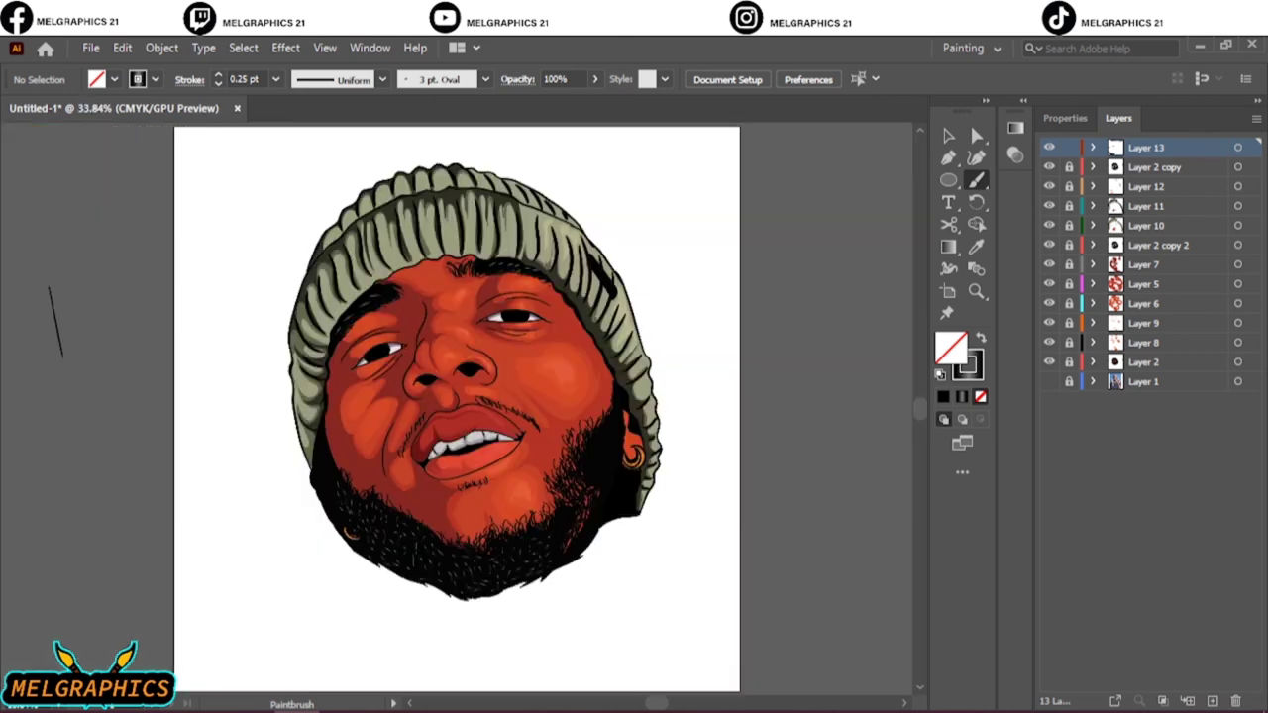
scroll(601, 537, "up", 5)
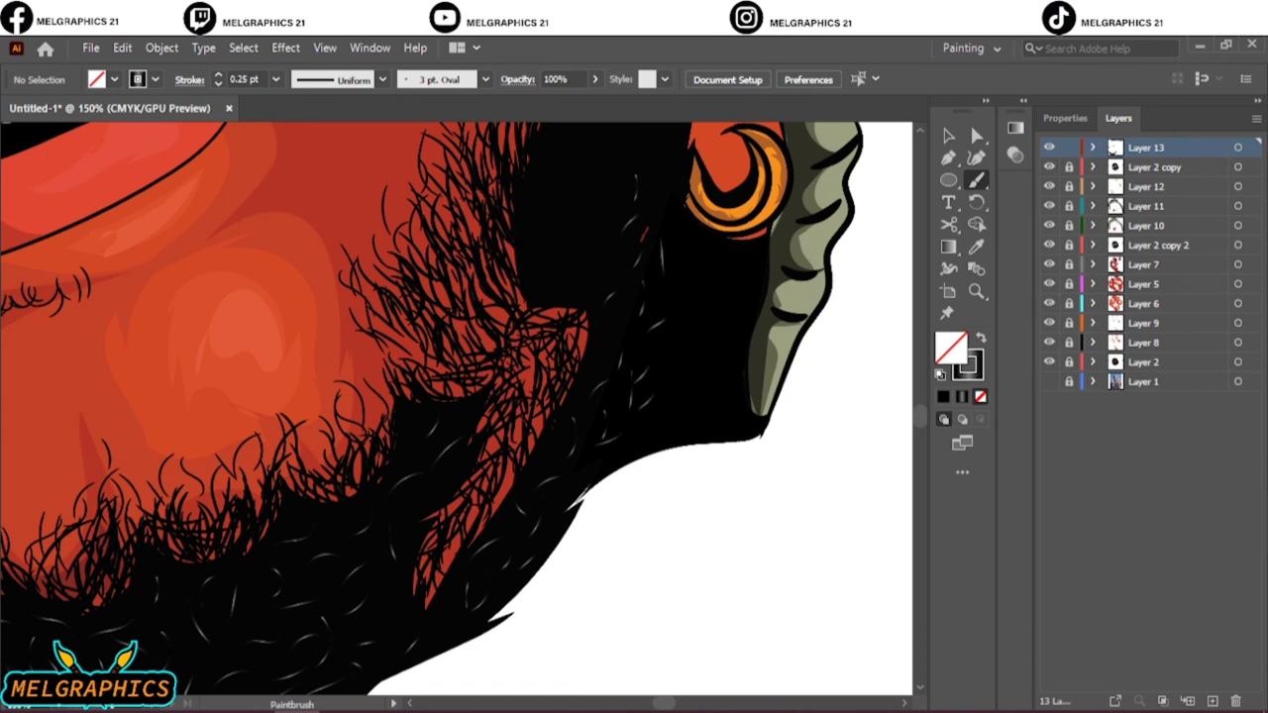
key("ctrl+0")
scroll(601, 212, "up", 5)
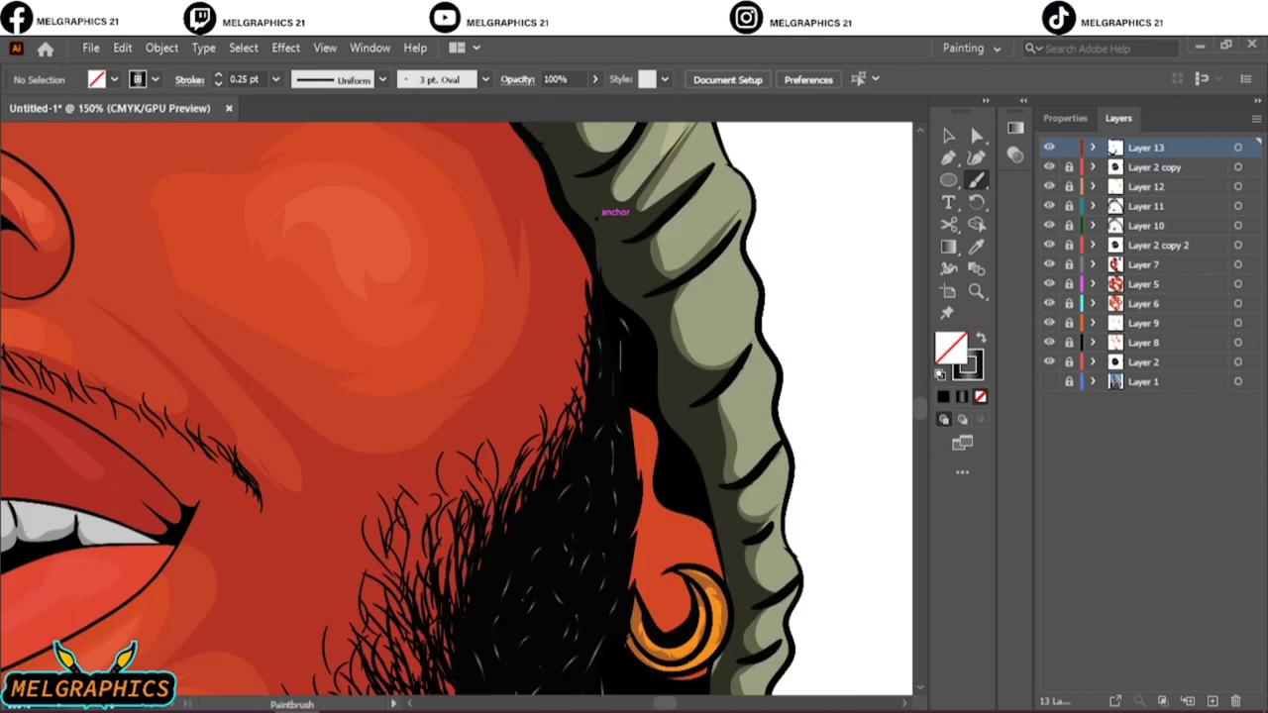
key("ctrl+0")
Apply a gradient to Layer 13's beard strands and edit its middle colour stop
key("v")
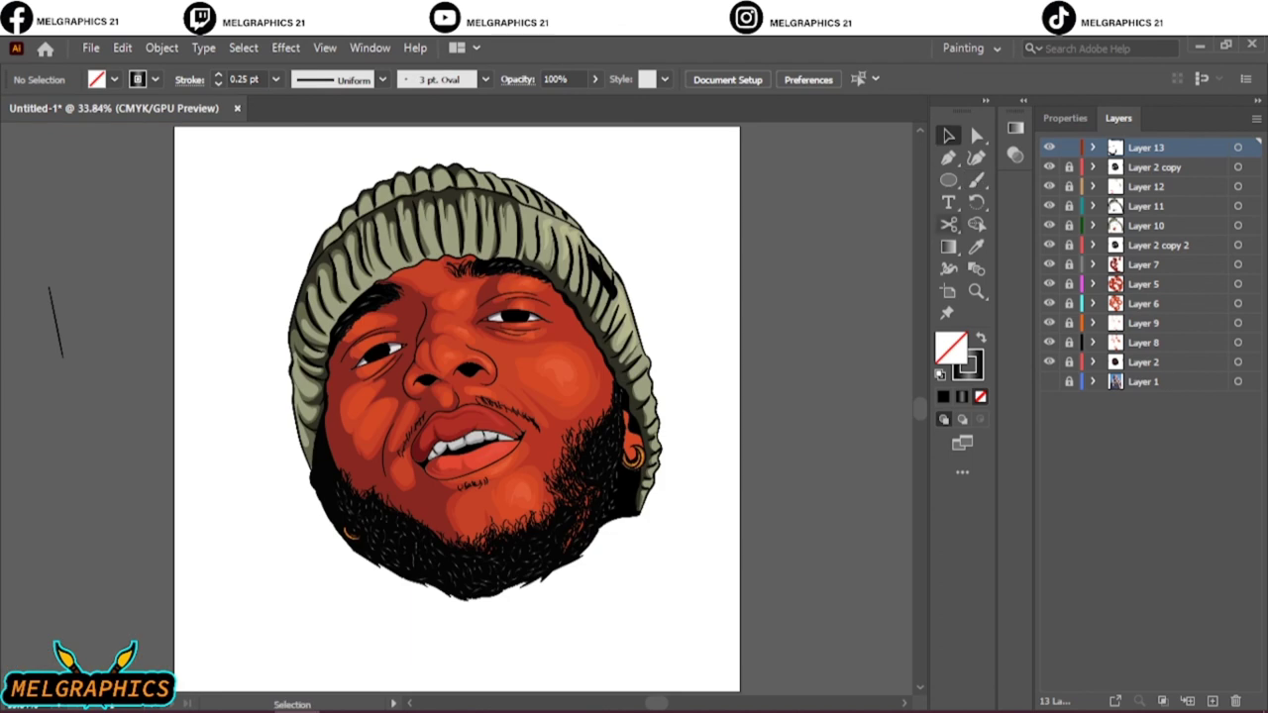
left_click(1238, 146)
scroll(779, 242, "up", 3)
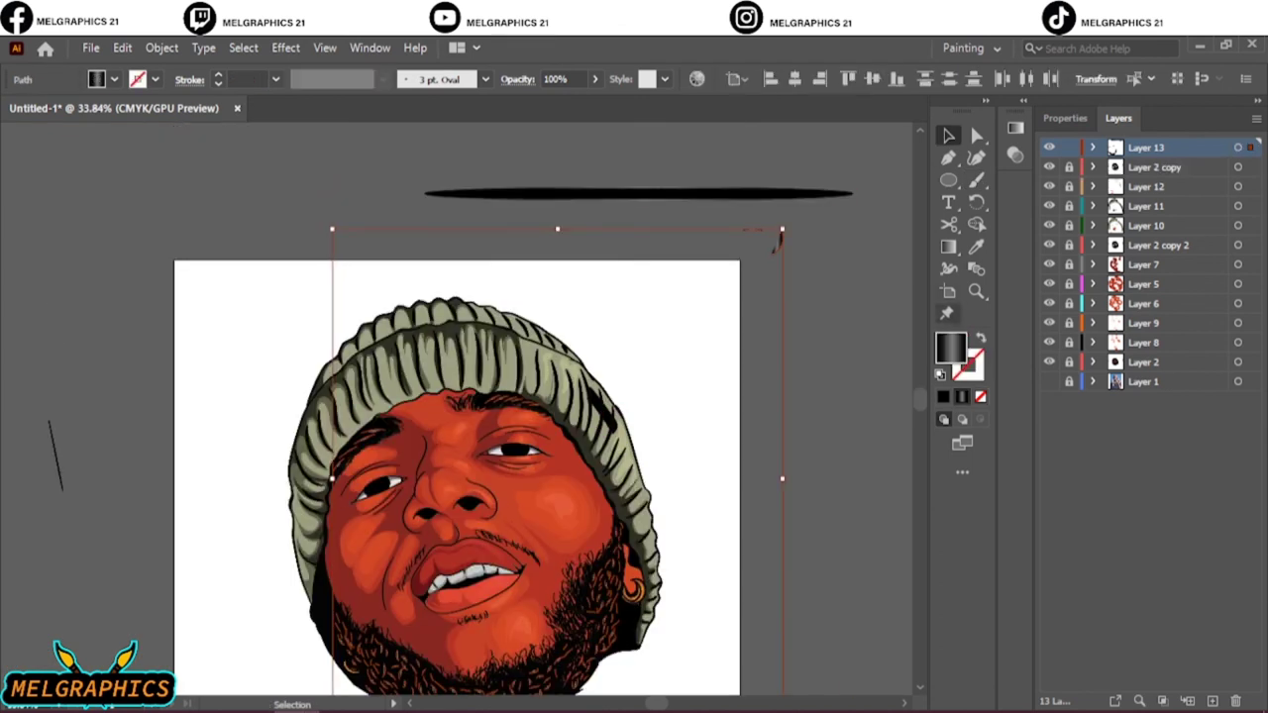
double_click(948, 246)
double_click(879, 270)
key("Escape")
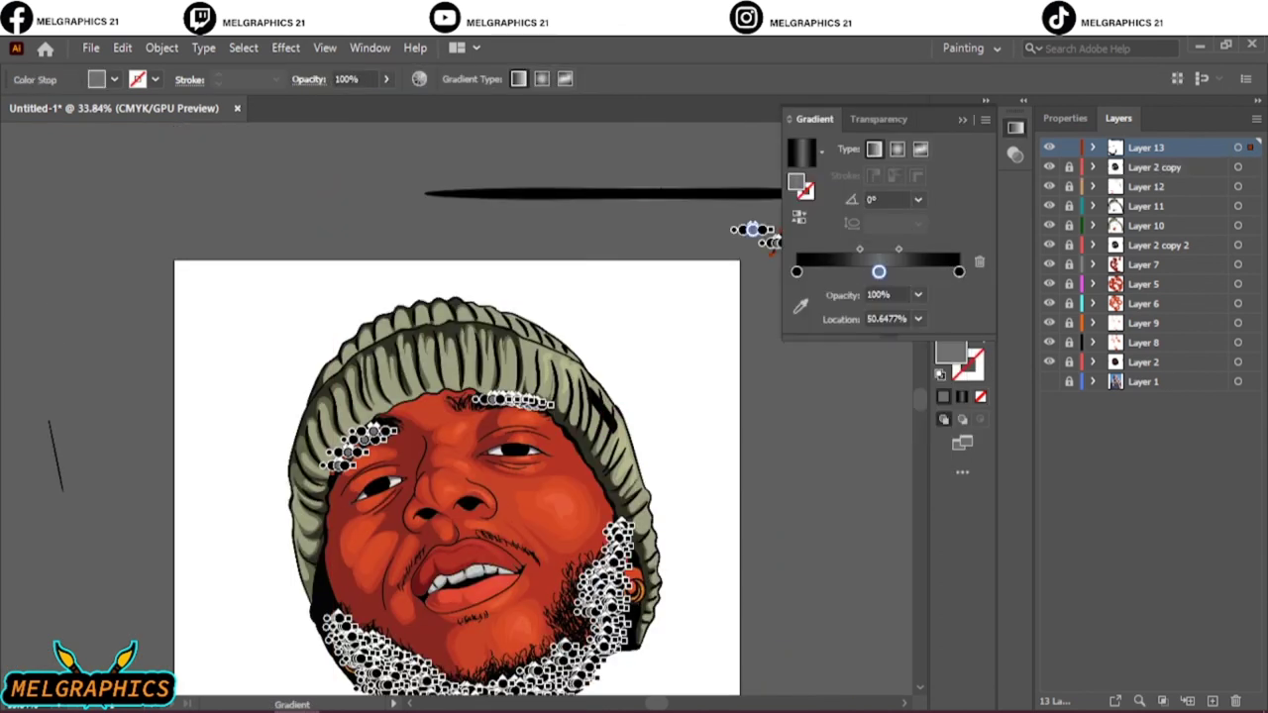
Zoom in on the beard and reset to default no fill with black stroke
key("v")
key("ctrl+plus")
key("ctrl+plus")
key("ctrl+plus")
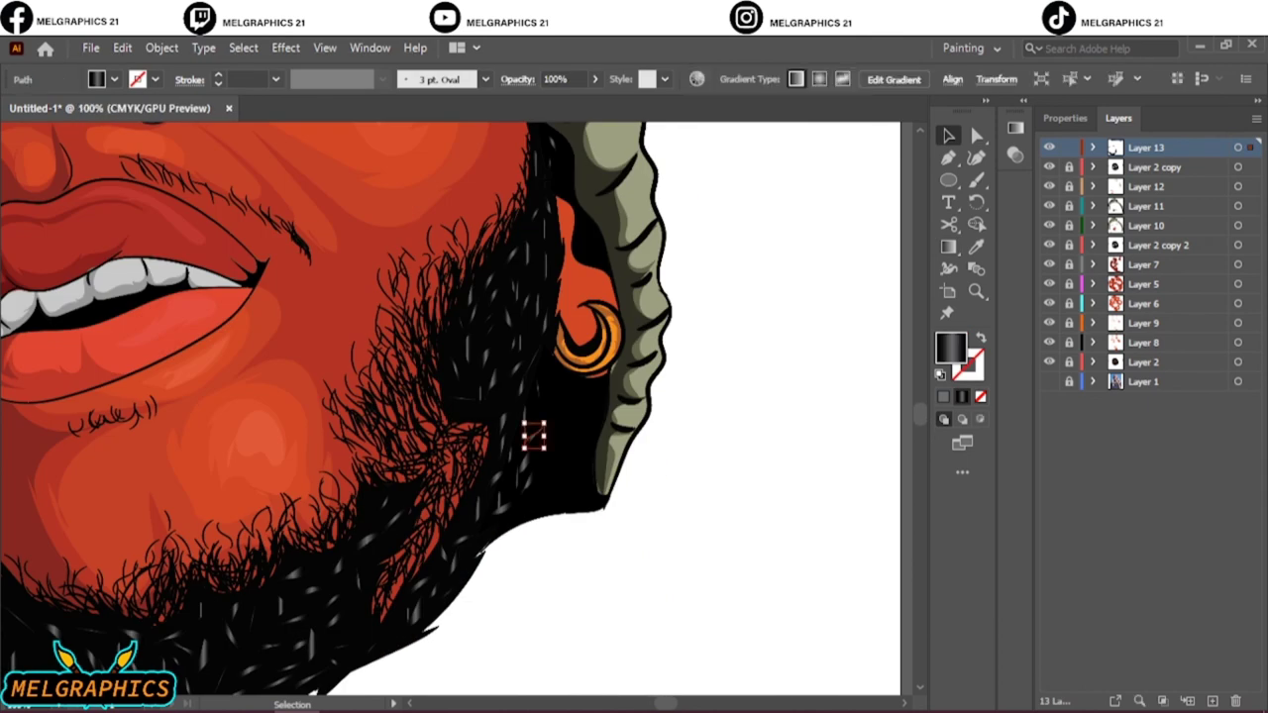
left_click(962, 396)
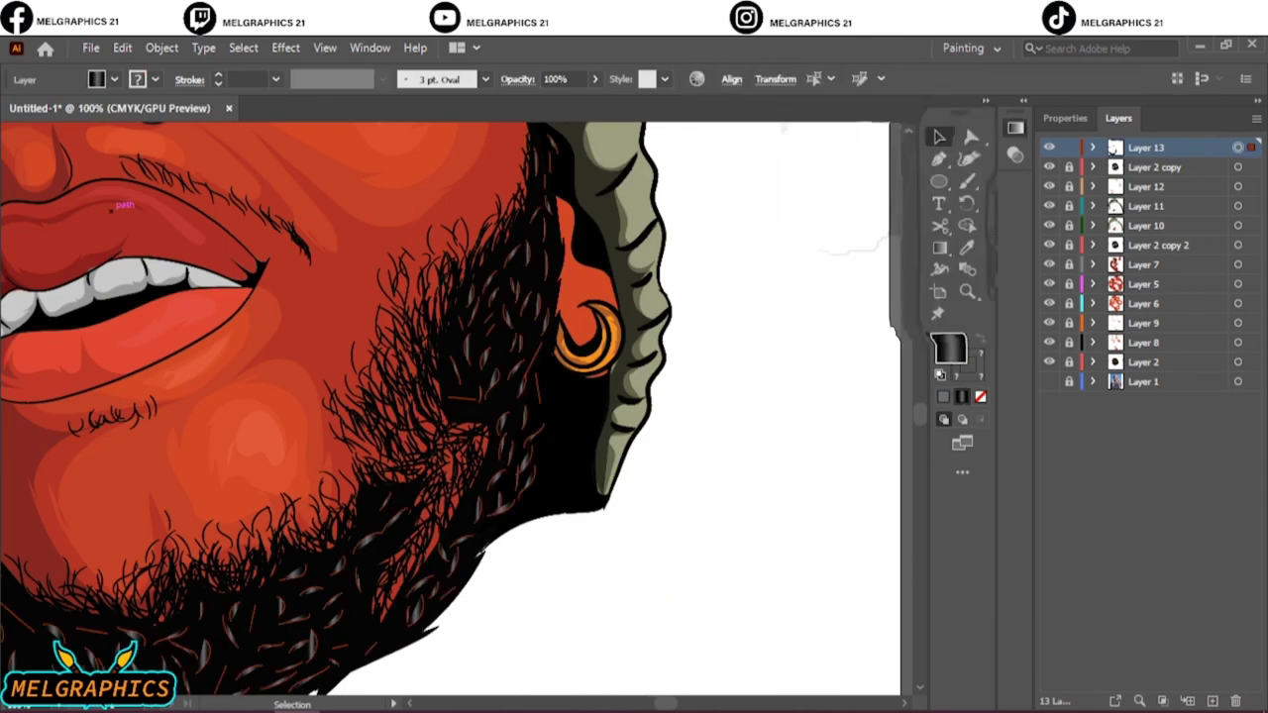
key("ctrl+shift+a")
left_click(981, 339)
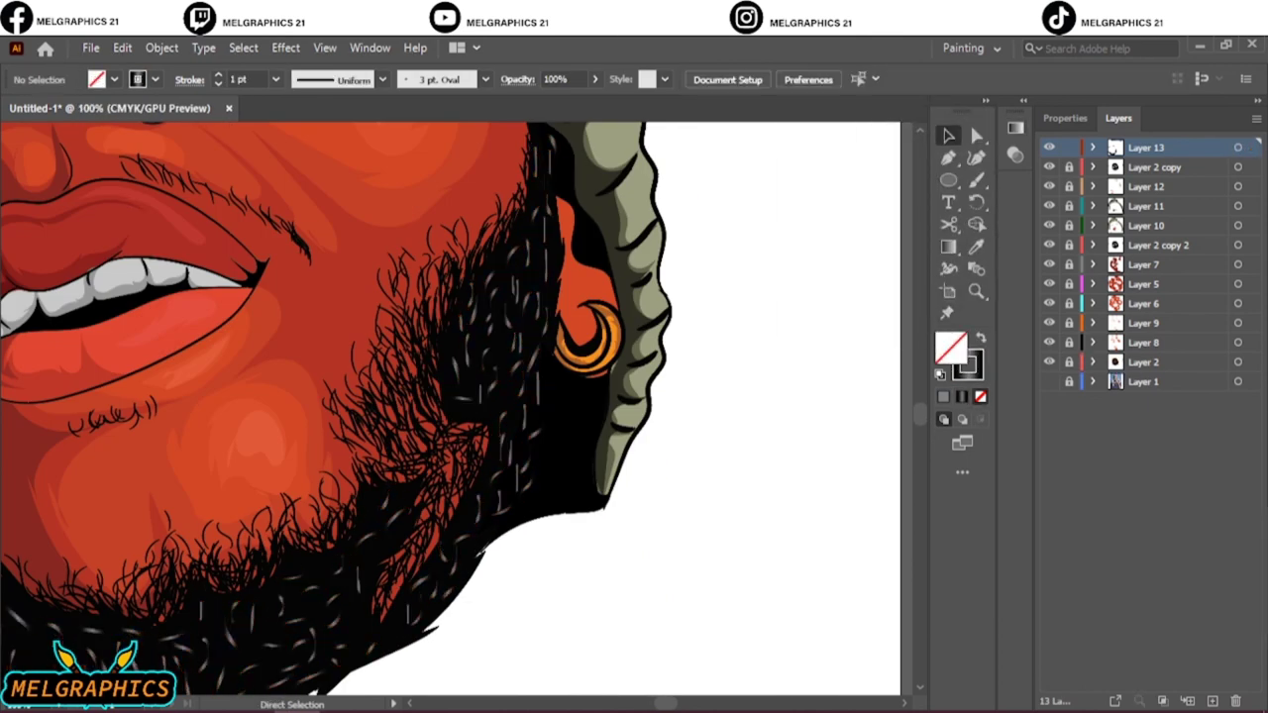
key("ctrl+0")
Adjust the gradient colour stops on a single beard highlight strand
left_click(601, 445)
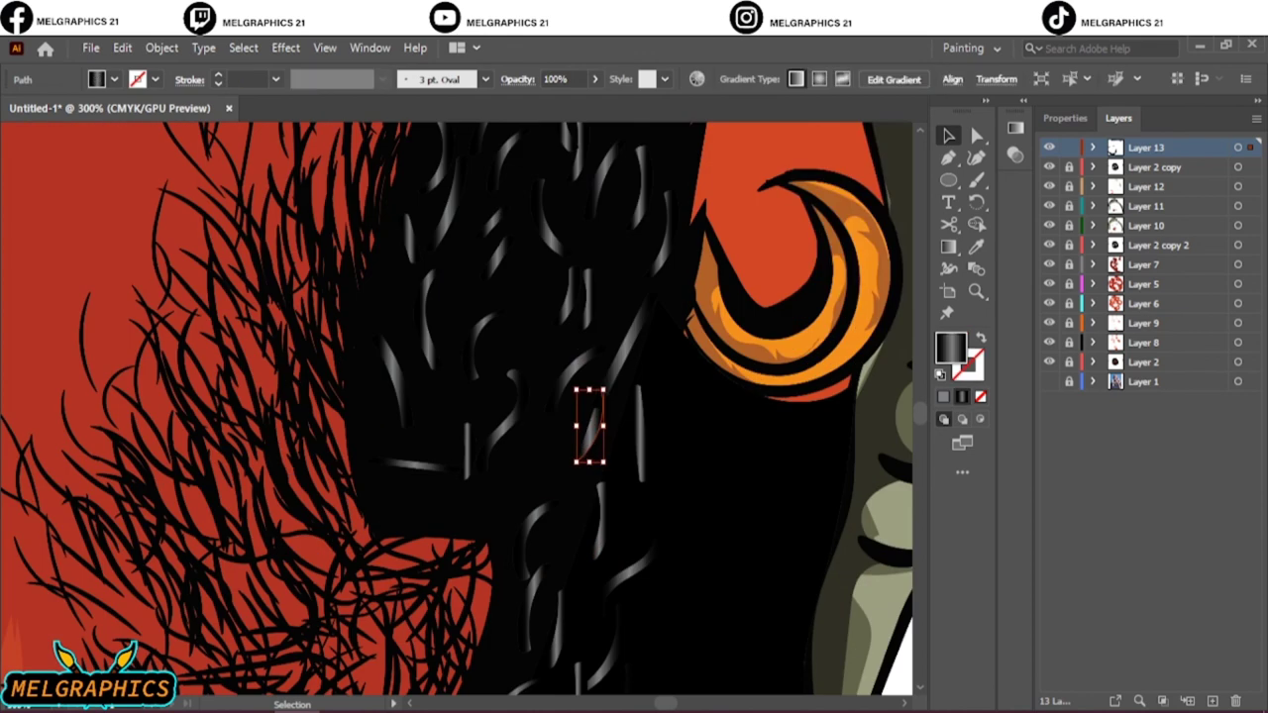
key("g")
double_click(589, 425)
key("Escape")
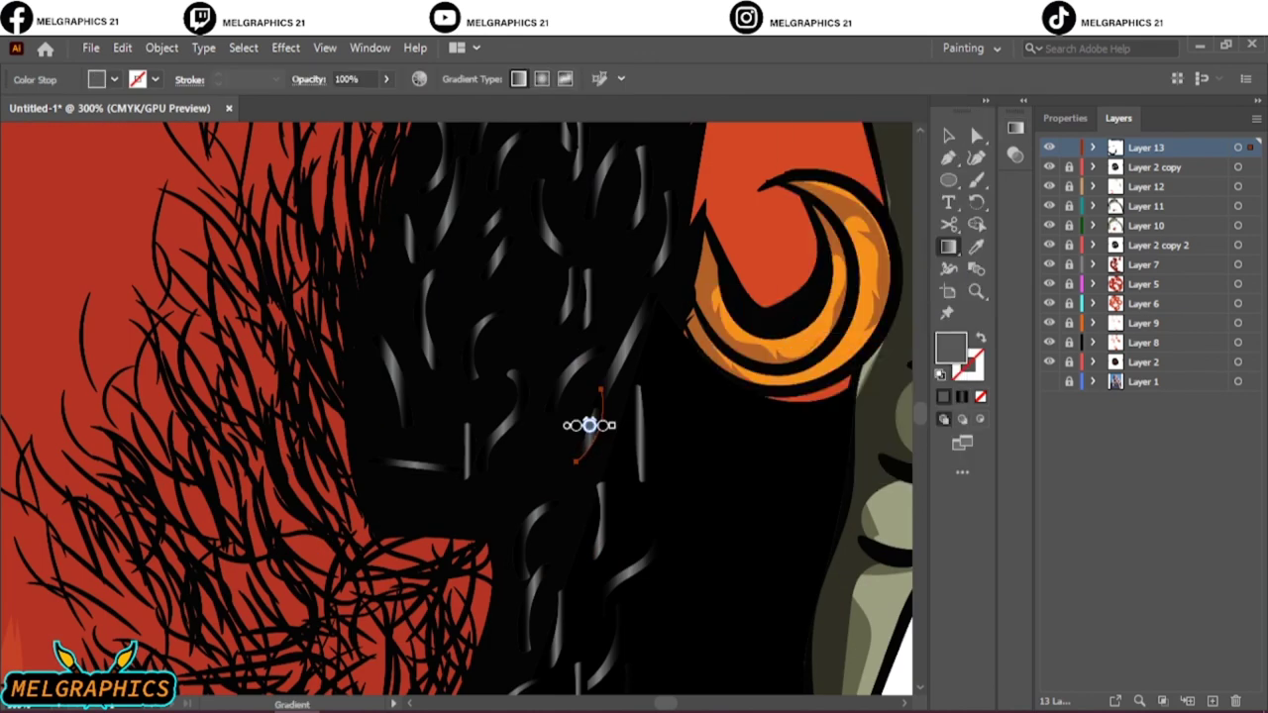
left_click(961, 396)
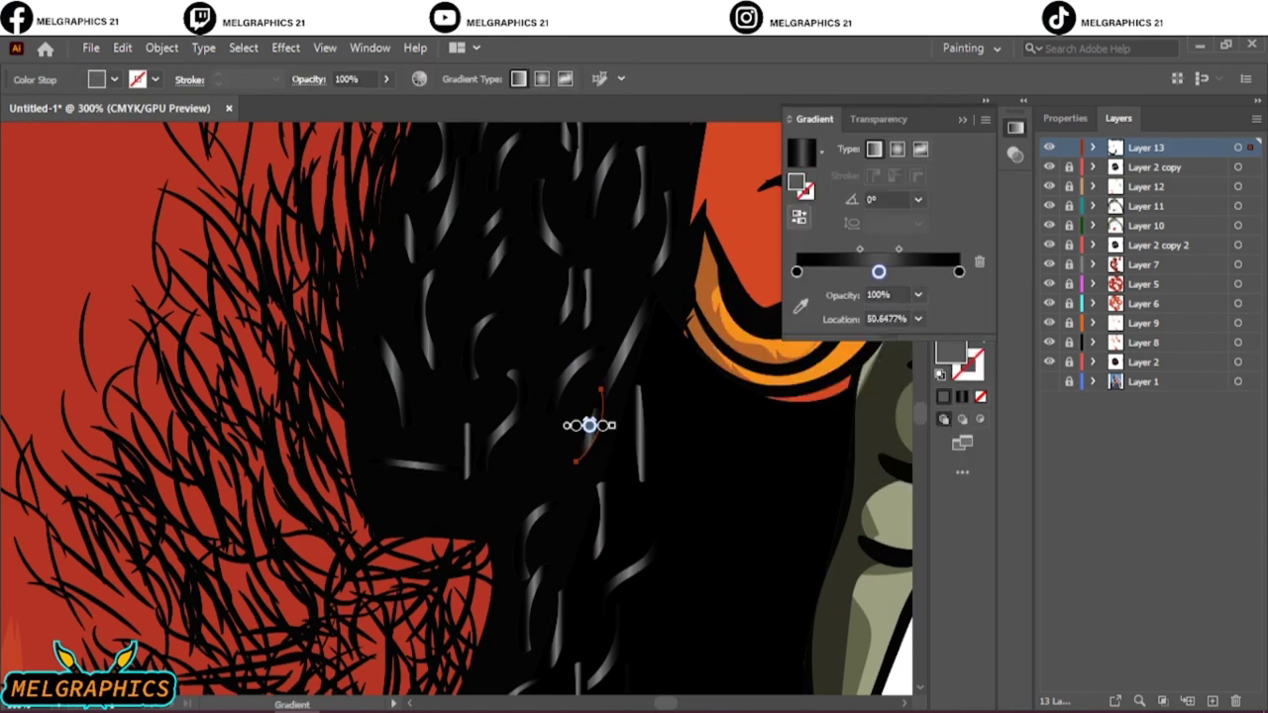
Sample the black stroke style onto all Layer 13 strands with the Eyedropper
key("ctrl+a")
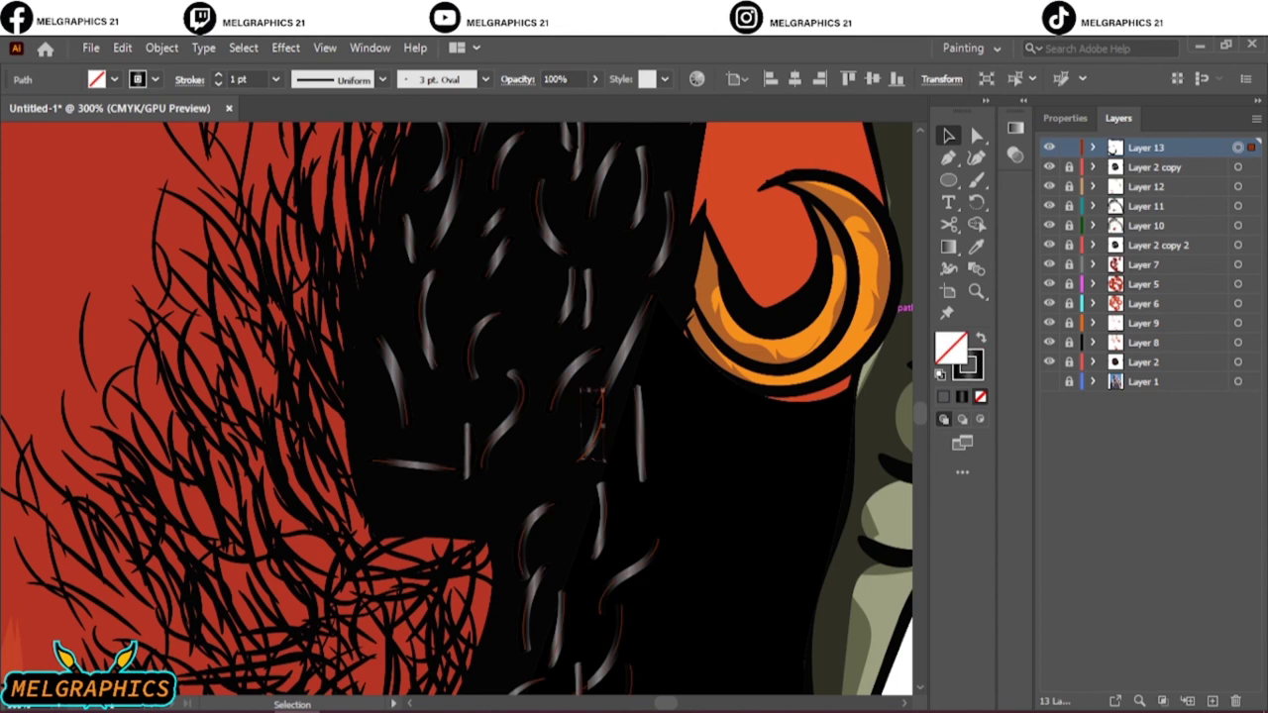
key("i")
left_click(599, 418)
key("v")
key("ctrl+shift+a")
key("ctrl+0")
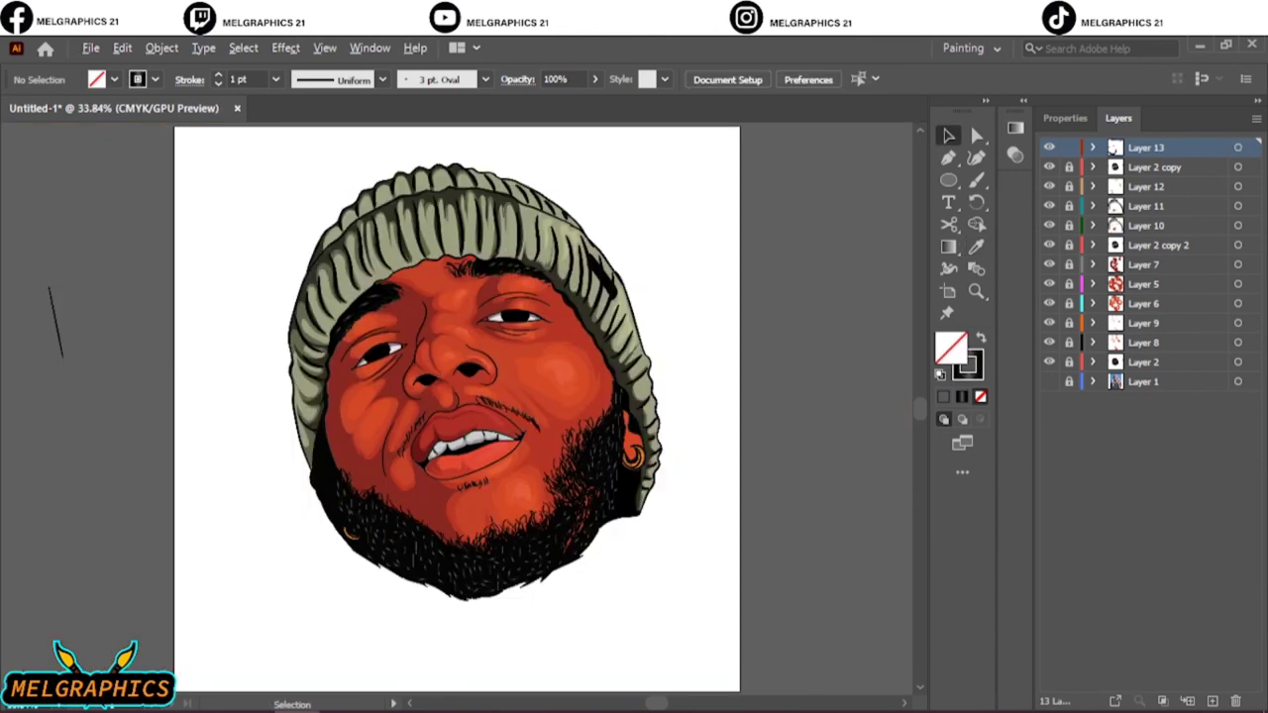
Apply a gradient to a thin beard strand and adjust its gradient direction
scroll(657, 559, "up", 3)
left_click(509, 425)
scroll(485, 421, "up", 4)
key("g")
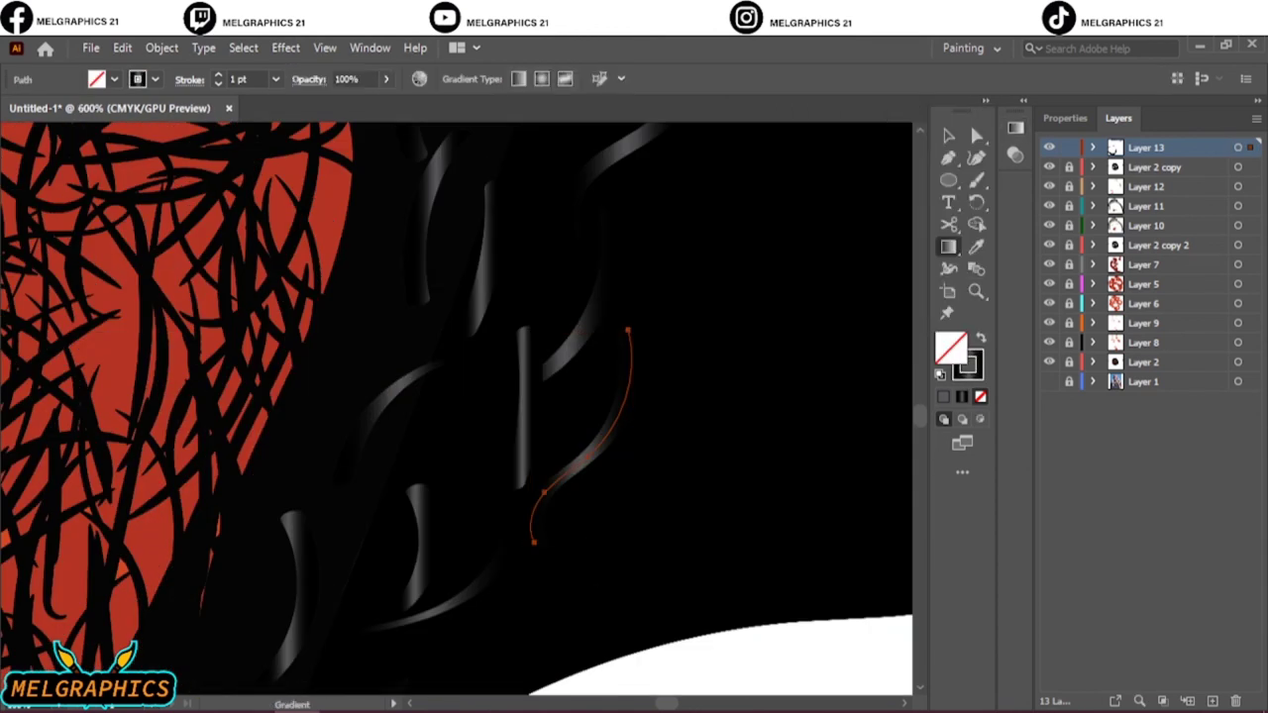
key("period")
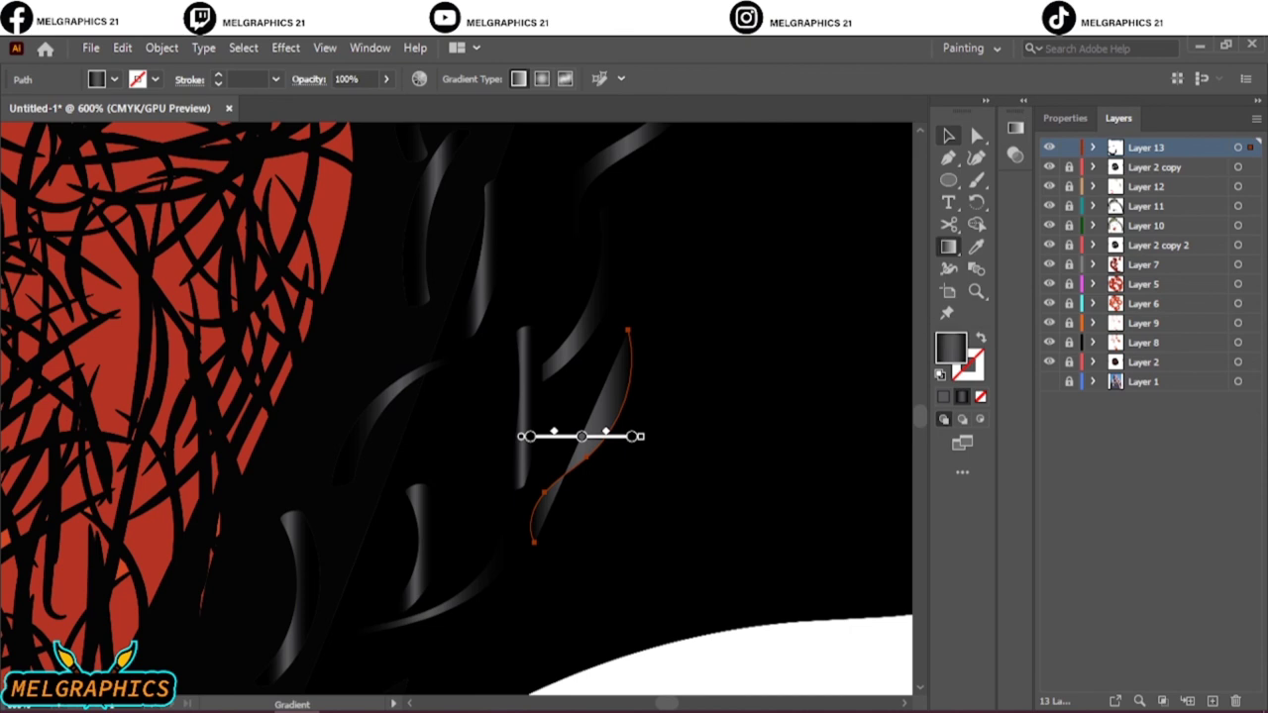
key("v")
key("ctrl+shift+a")
Set all Layer 13 strands to a 0.25 pt stroke weight
key("ctrl+a")
key("ctrl+shift+a")
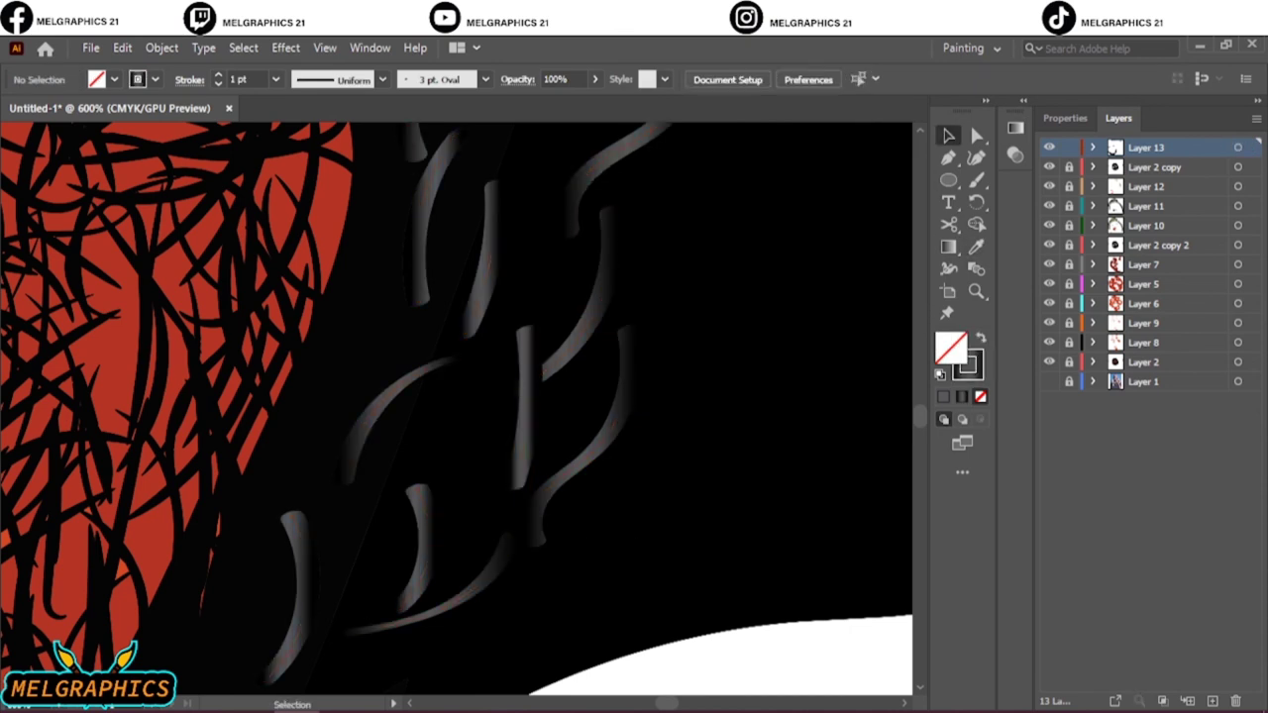
key("ctrl+a")
type("0.25")
key("Return")
Set the fill to white and add a new layer for eye highlights
key("ctrl+shift+a")
key("ctrl+0")
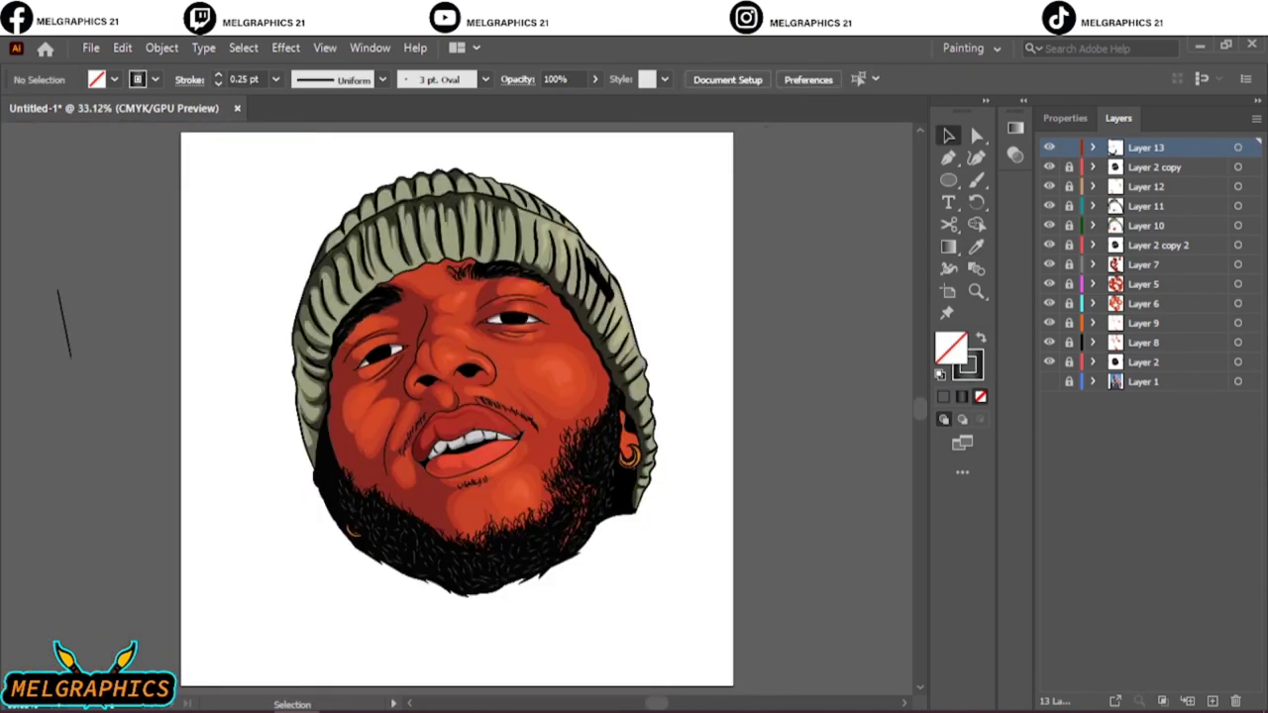
scroll(608, 518, "up", 5)
key("ctrl+0")
key("ctrl+l")
key("i")
left_click(543, 354)
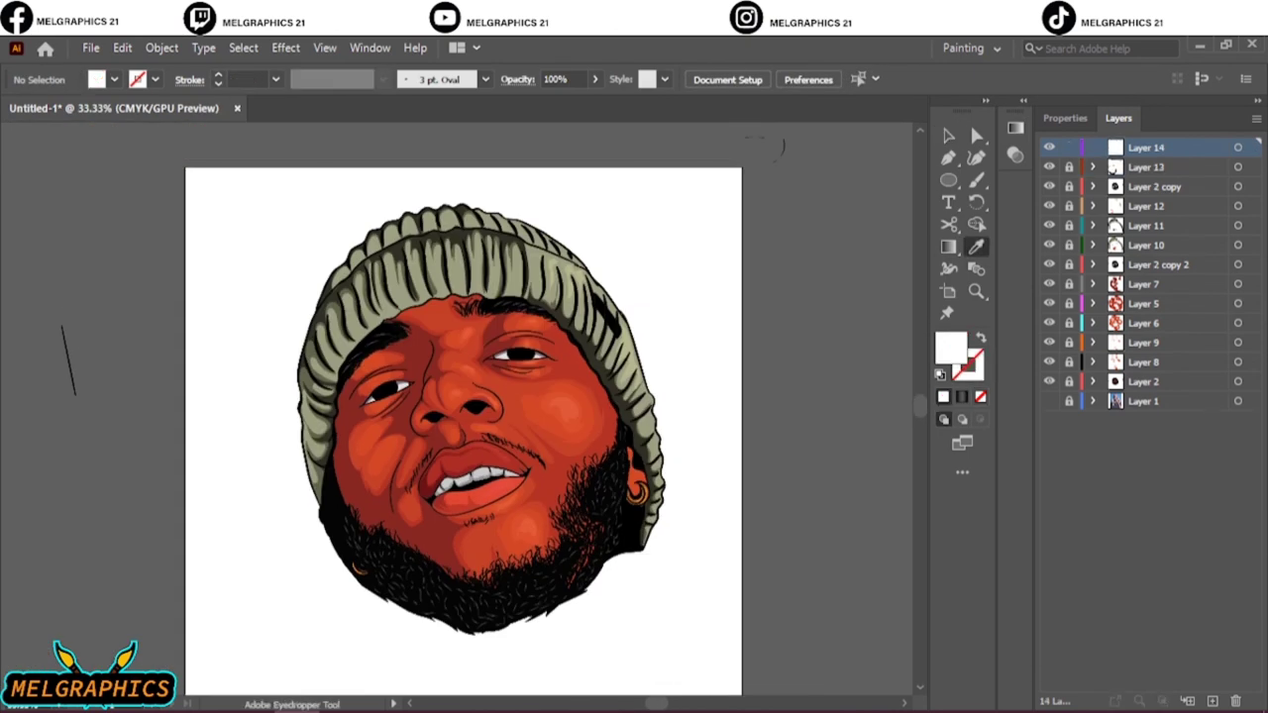
Paint a small white Paintbrush highlight across the eye's pupil
scroll(542, 354, "up", 5)
key("b")
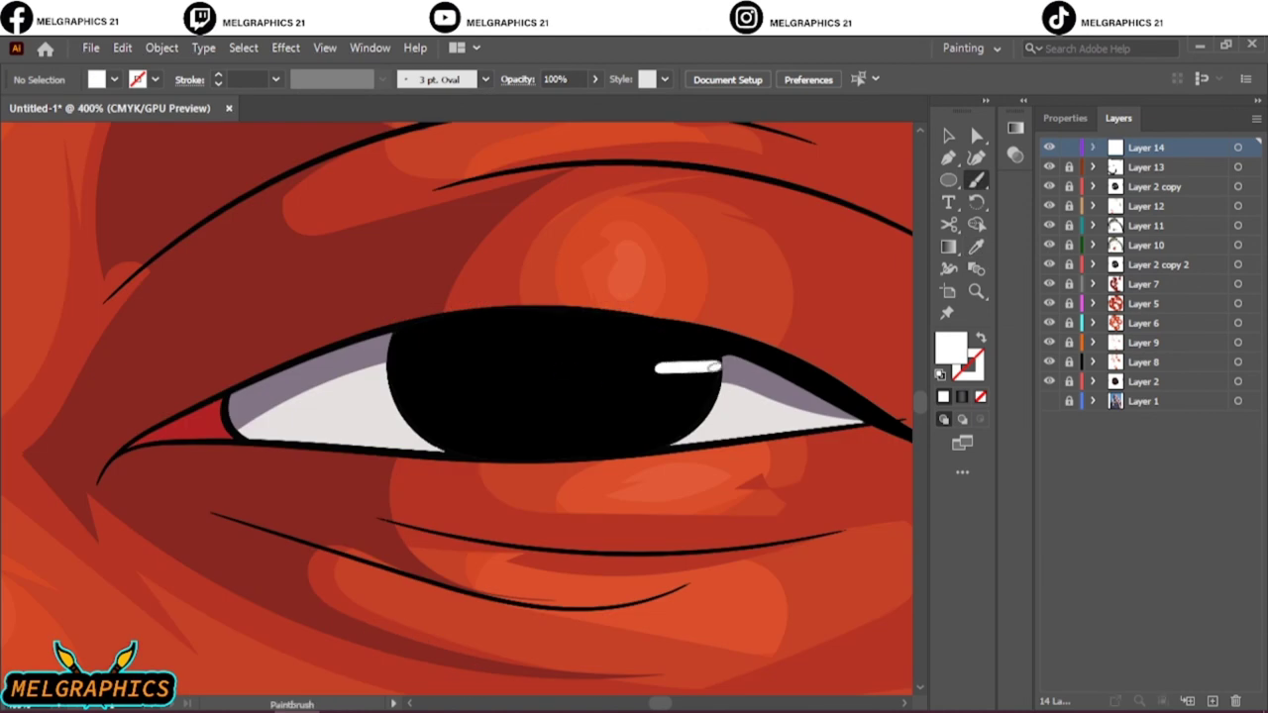
left_click_drag(677, 399, 735, 407)
key("i")
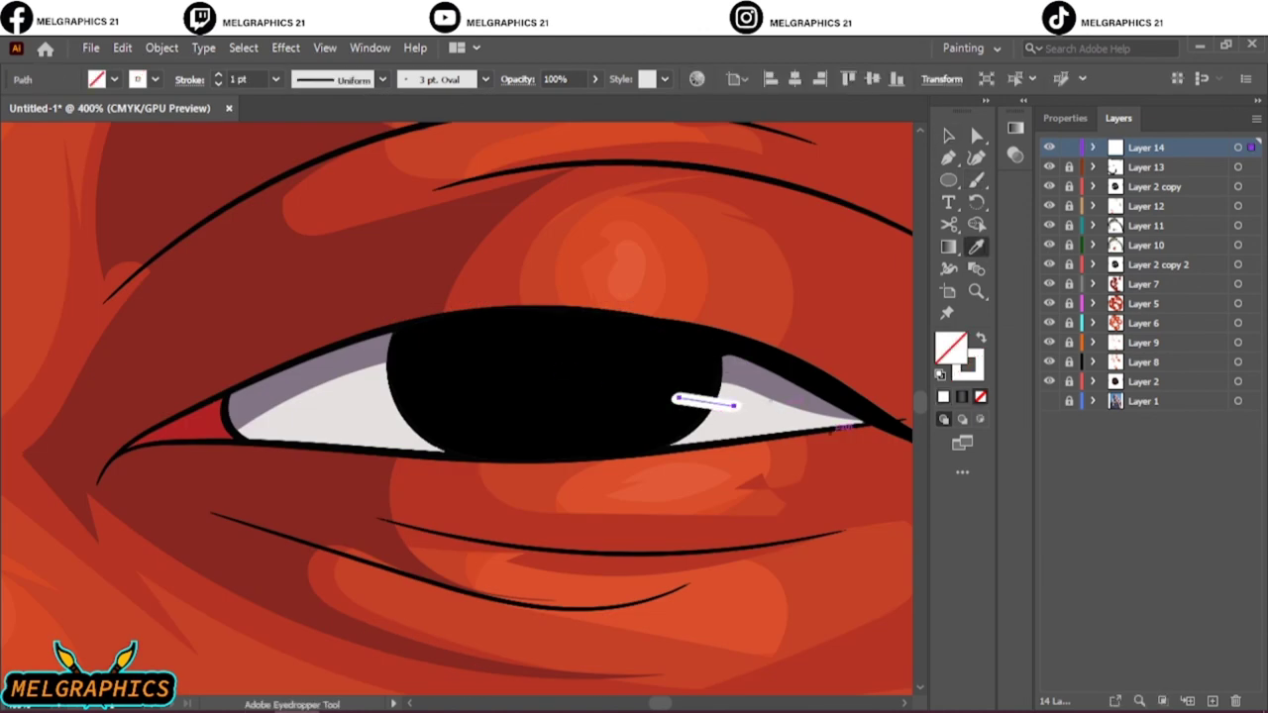